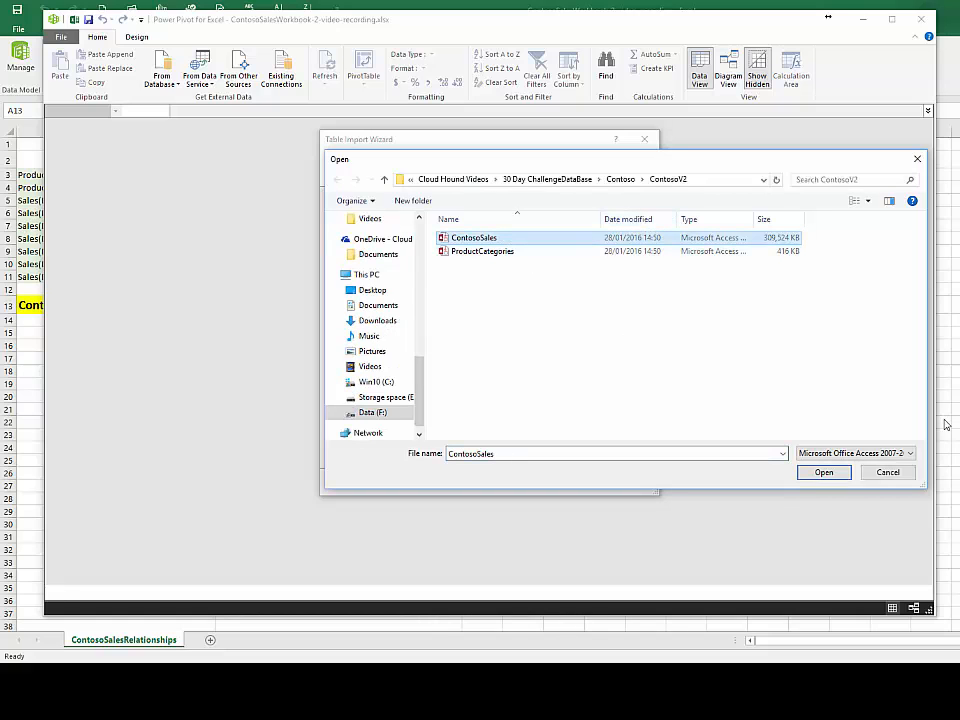
# Step: Open the ContosoSales Access database as the import source and test the connection
pyautogui.click(913, 455)
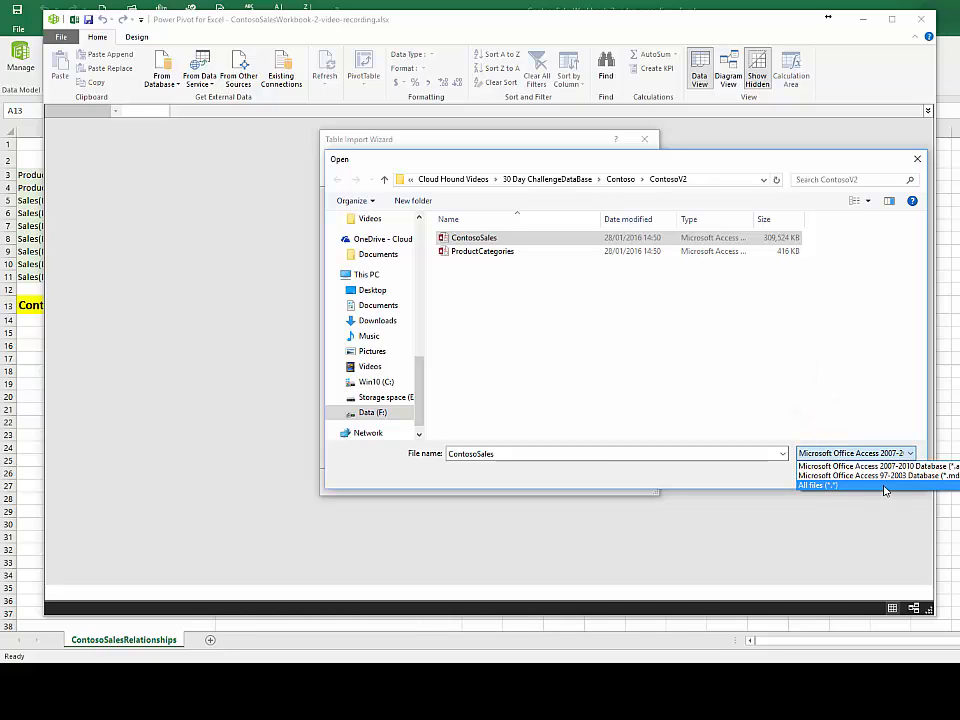
pyautogui.click(757, 484)
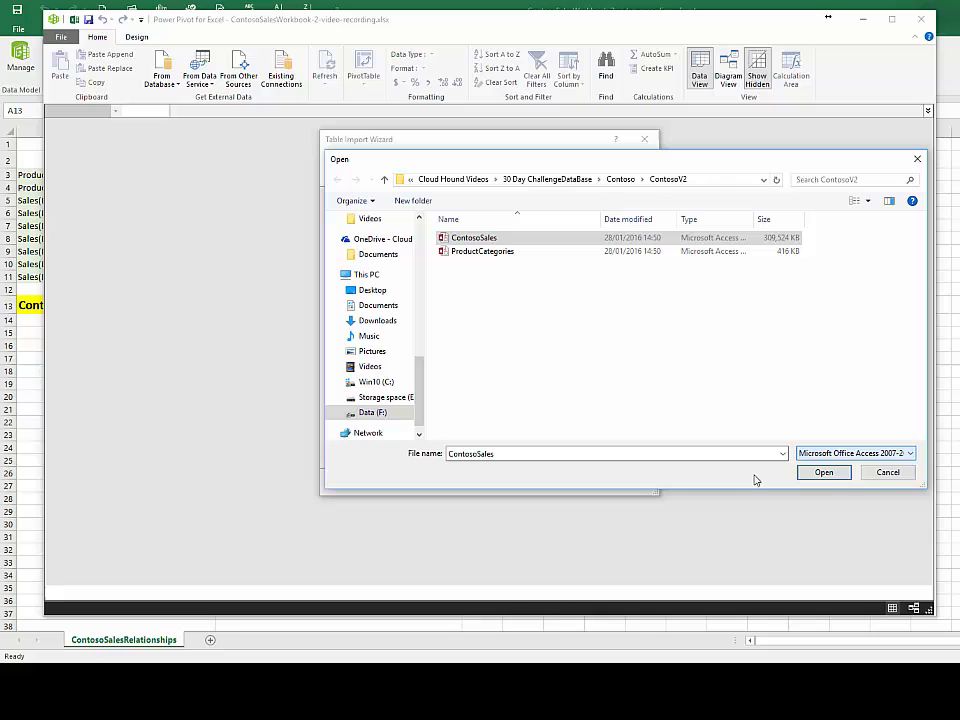
pyautogui.click(824, 473)
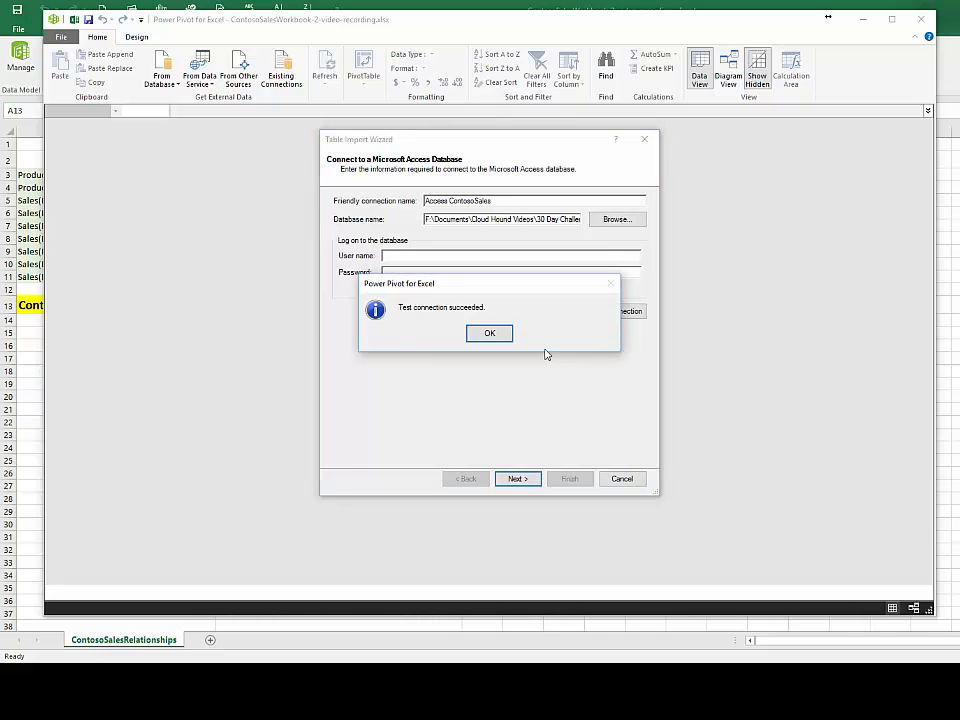
pyautogui.click(490, 334)
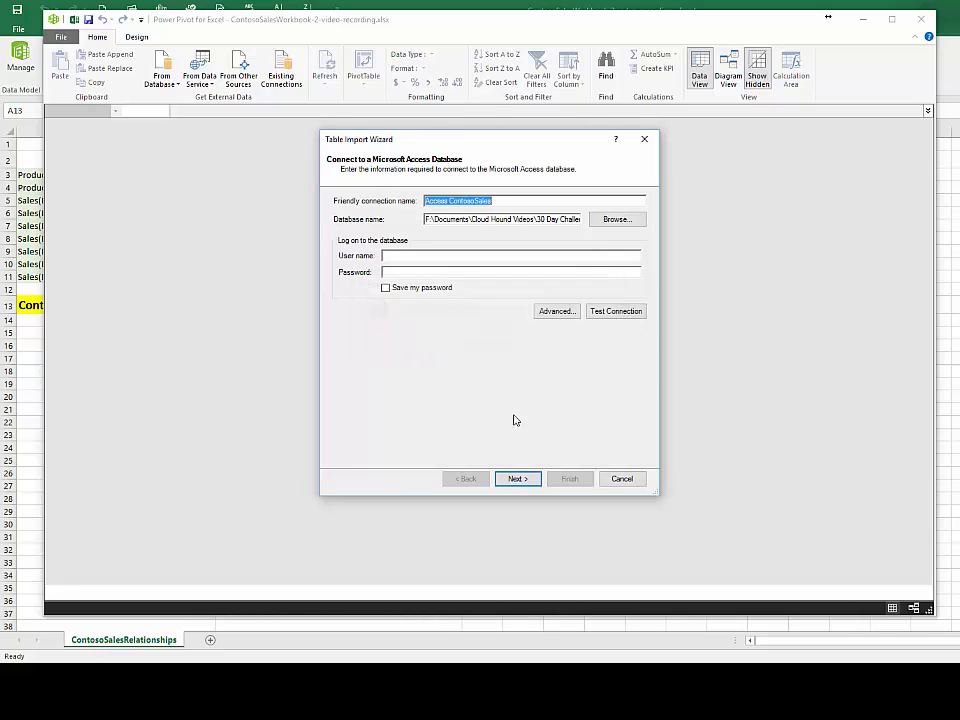
# Step: Import all tables listed in the ContosoSales database after previewing FactSales, and open the data preparation details
pyautogui.click(516, 480)
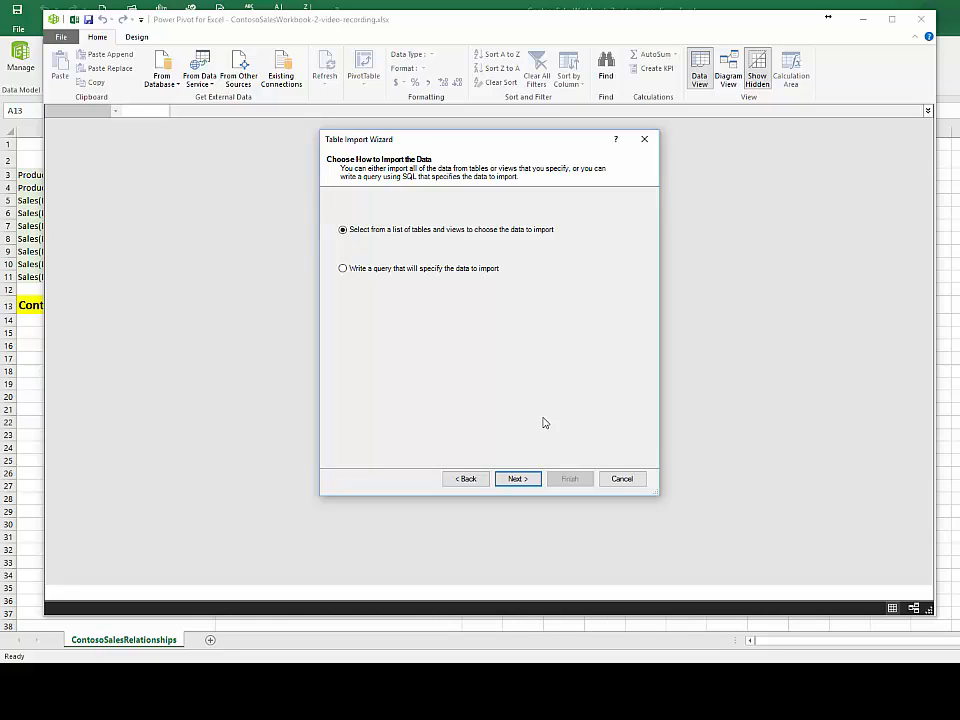
pyautogui.click(518, 479)
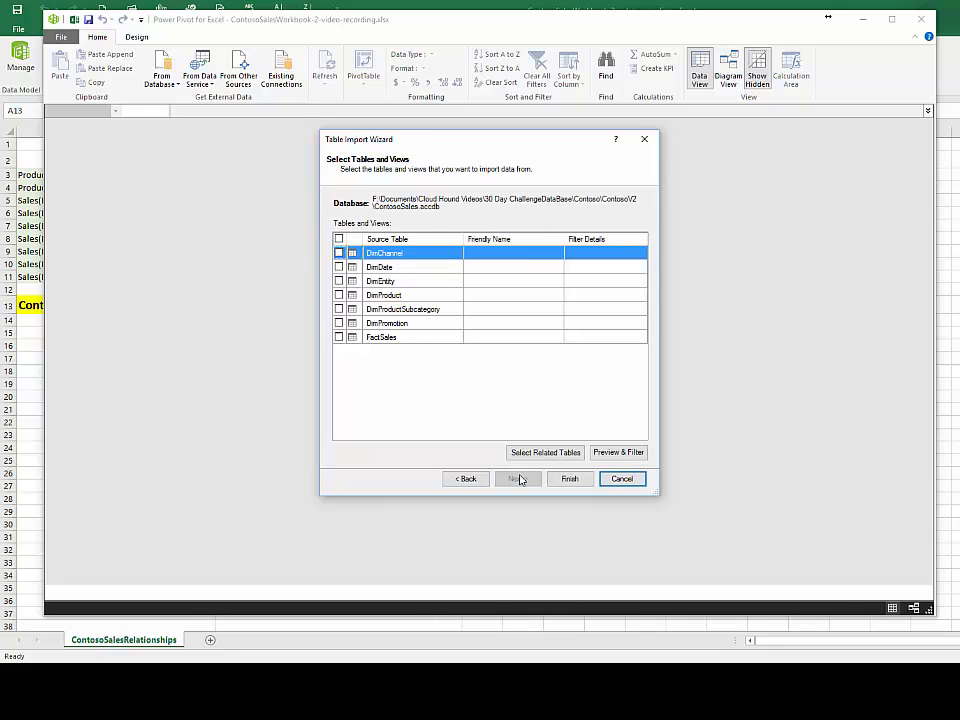
pyautogui.click(338, 240)
pyautogui.click(384, 338)
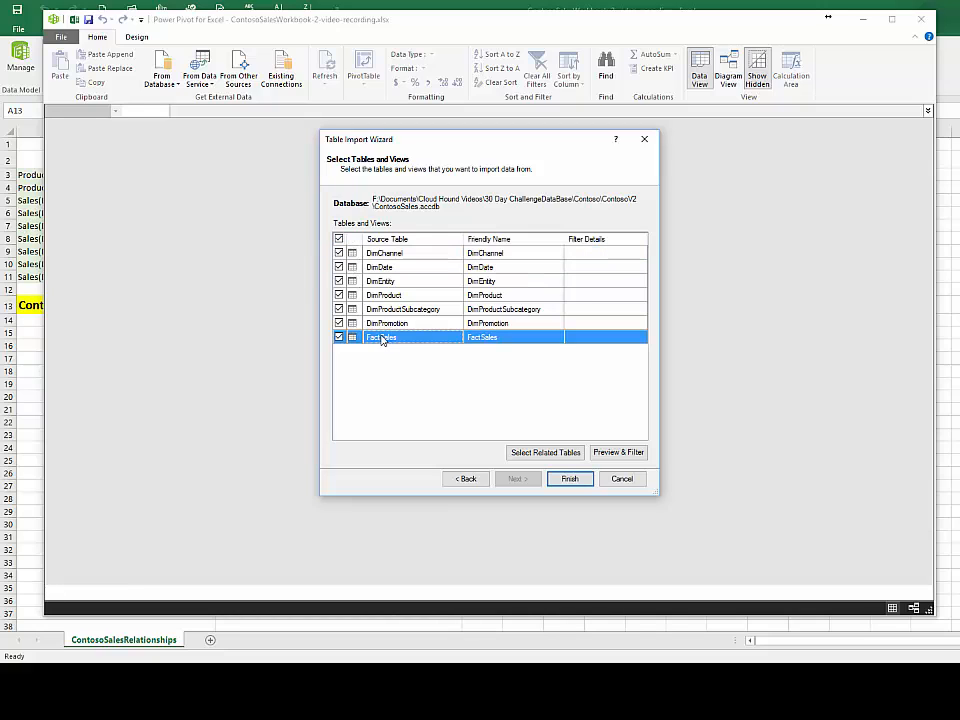
pyautogui.click(519, 336)
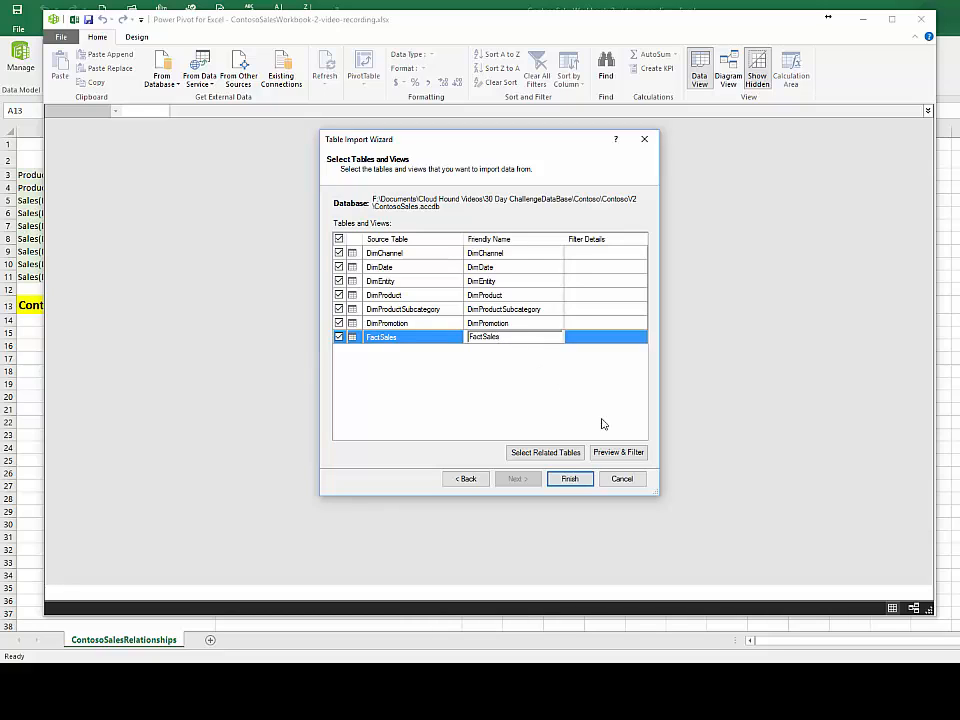
pyautogui.click(617, 456)
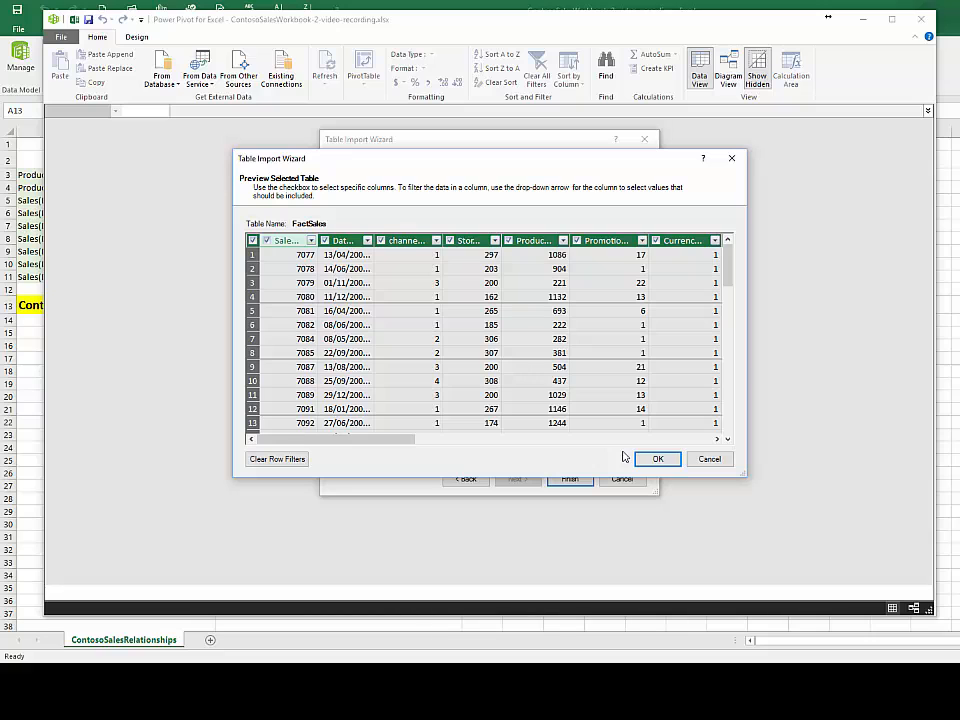
pyautogui.click(657, 458)
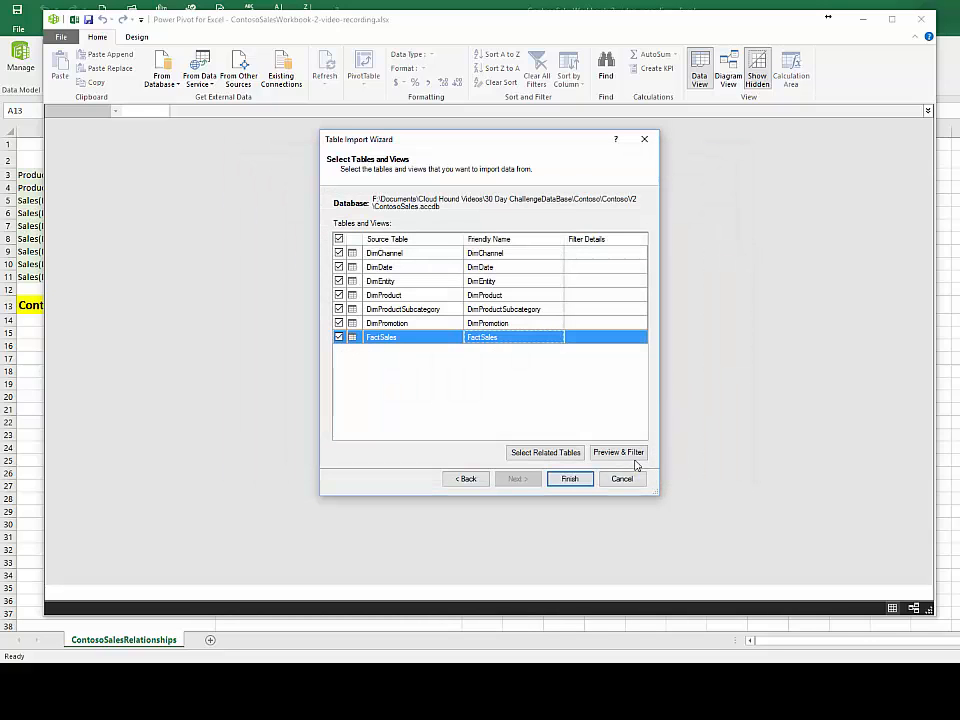
pyautogui.click(567, 480)
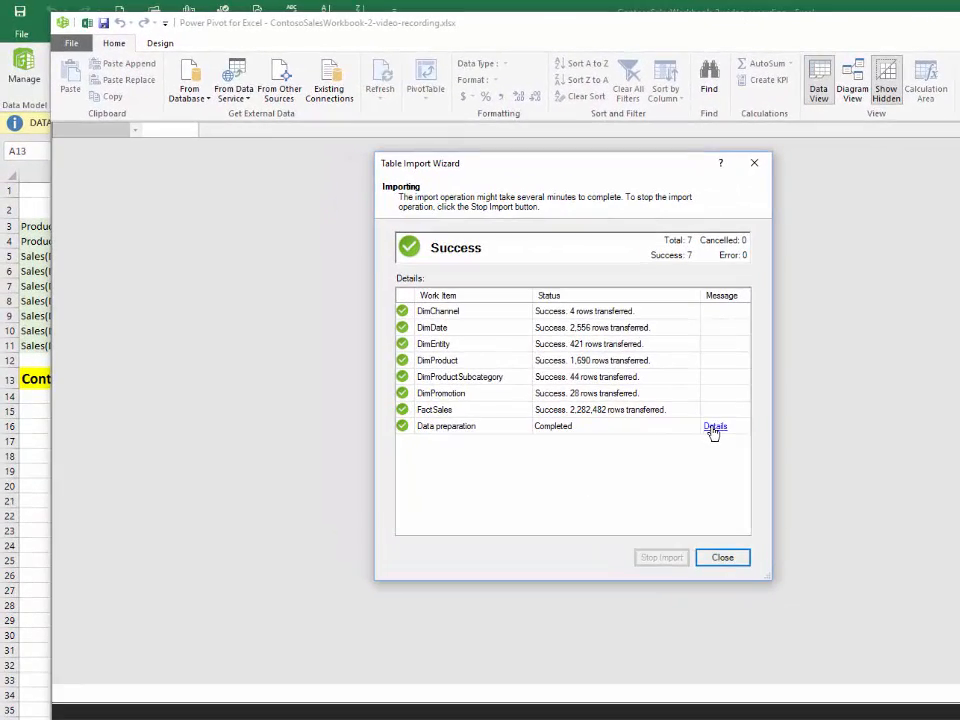
pyautogui.click(714, 428)
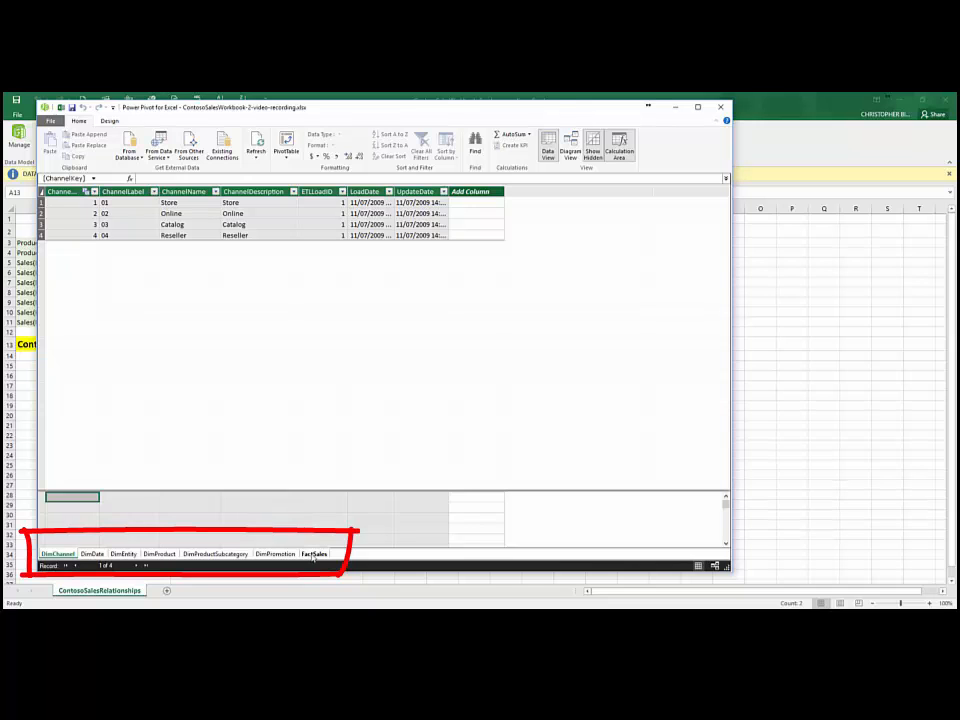
# Step: View the DimPromotion data, and move the DimEntity table closer to the other tables in the relationship diagram
pyautogui.click(275, 554)
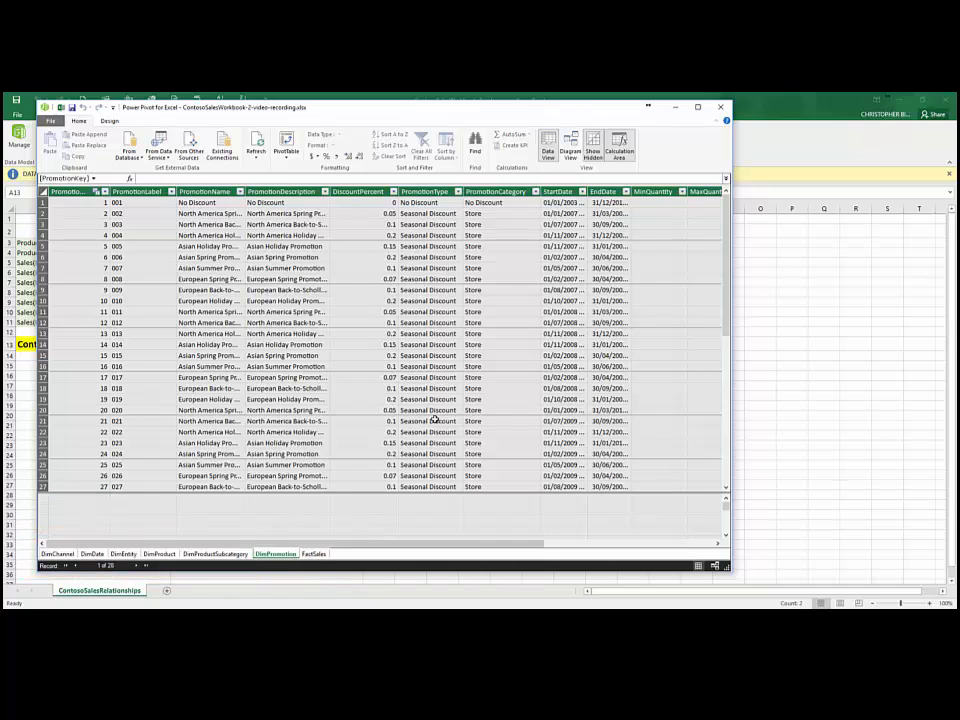
pyautogui.click(571, 150)
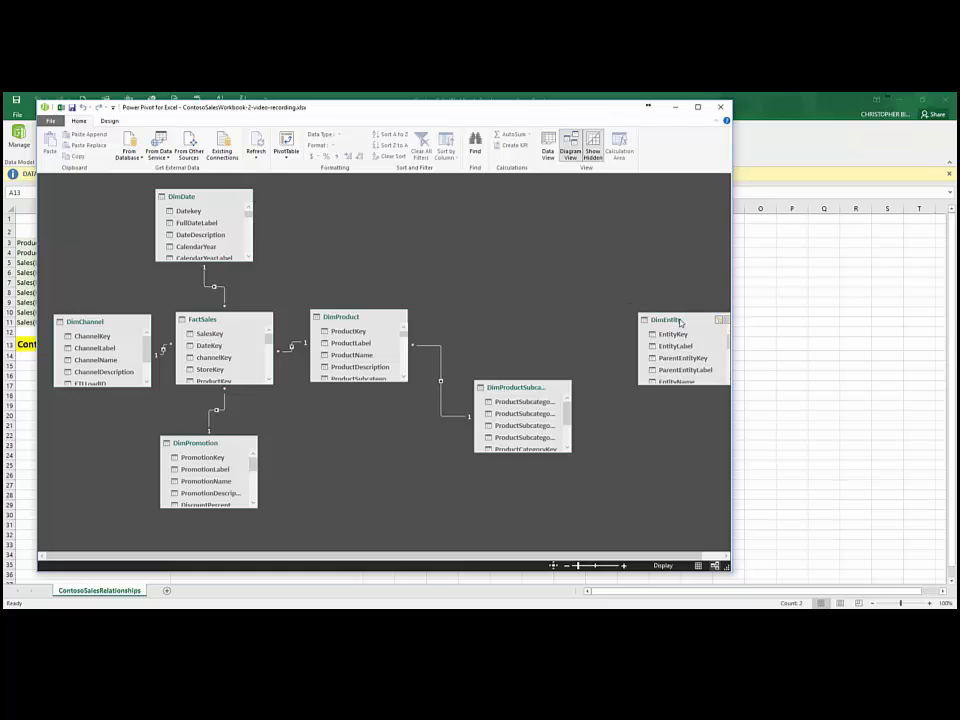
pyautogui.moveTo(644, 313); pyautogui.dragTo(561, 285)
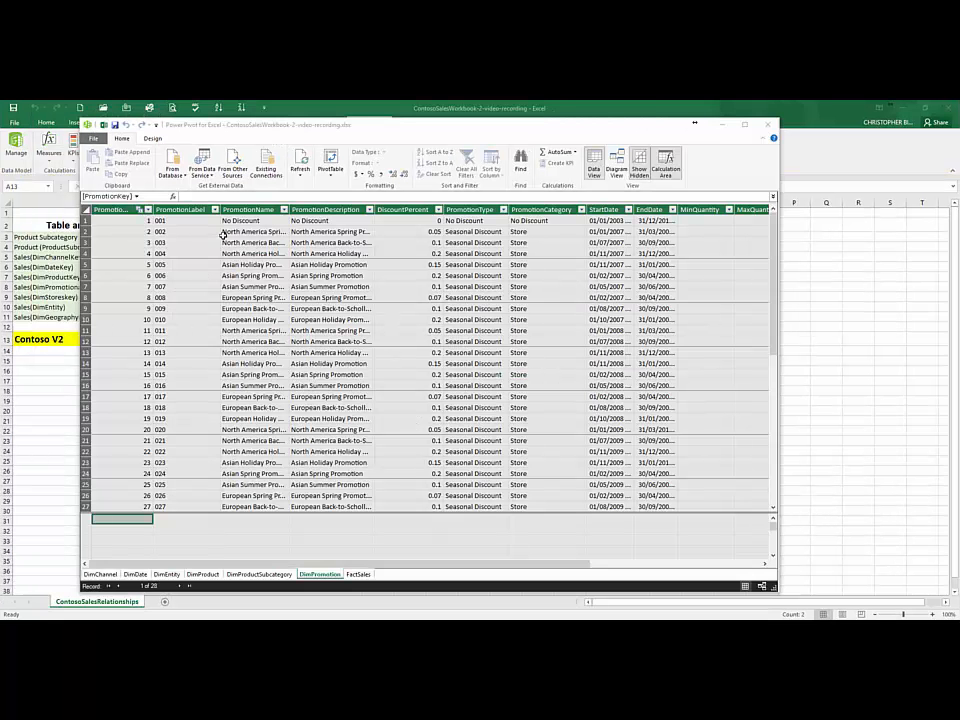
# Step: Set up an Access database import from the ProductCategories file and test the connection
pyautogui.click(183, 173)
pyautogui.click(184, 175)
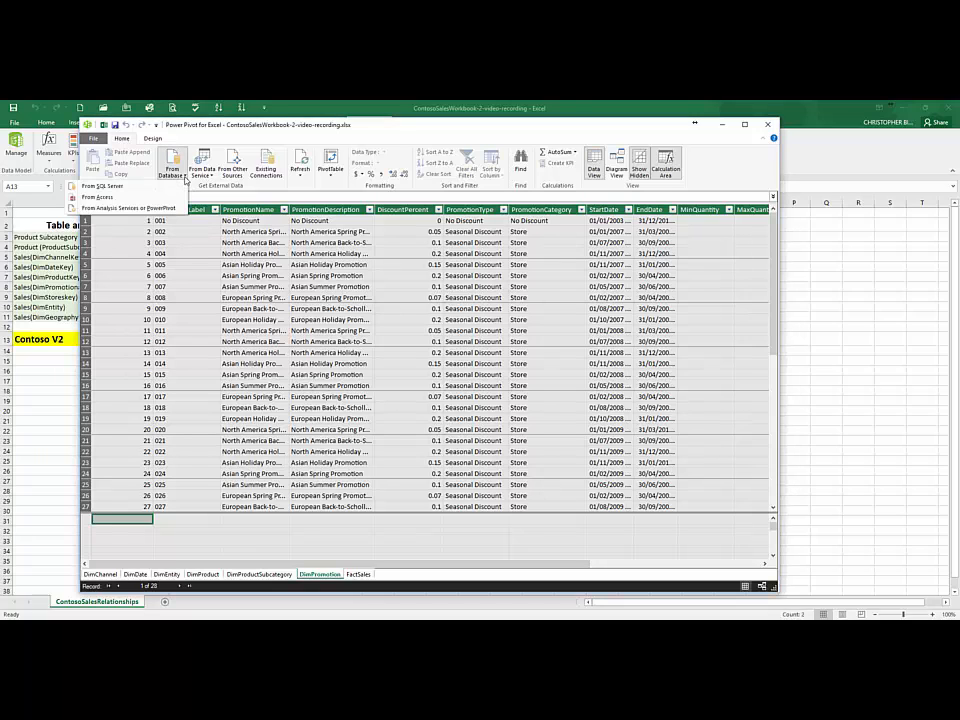
pyautogui.click(119, 198)
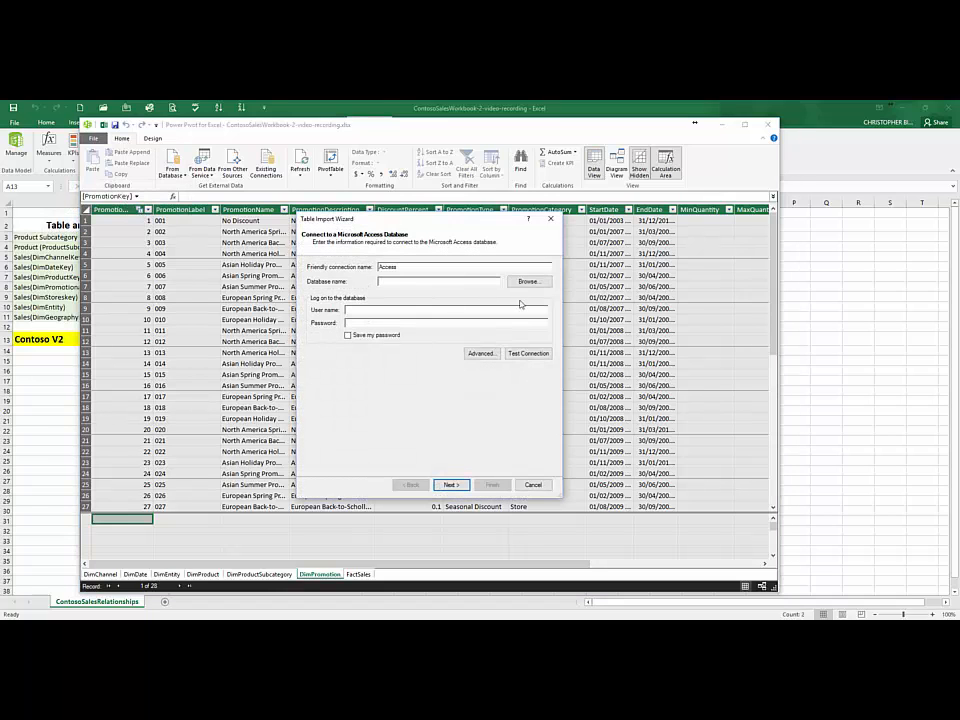
pyautogui.click(529, 283)
pyautogui.click(425, 306)
pyautogui.click(682, 483)
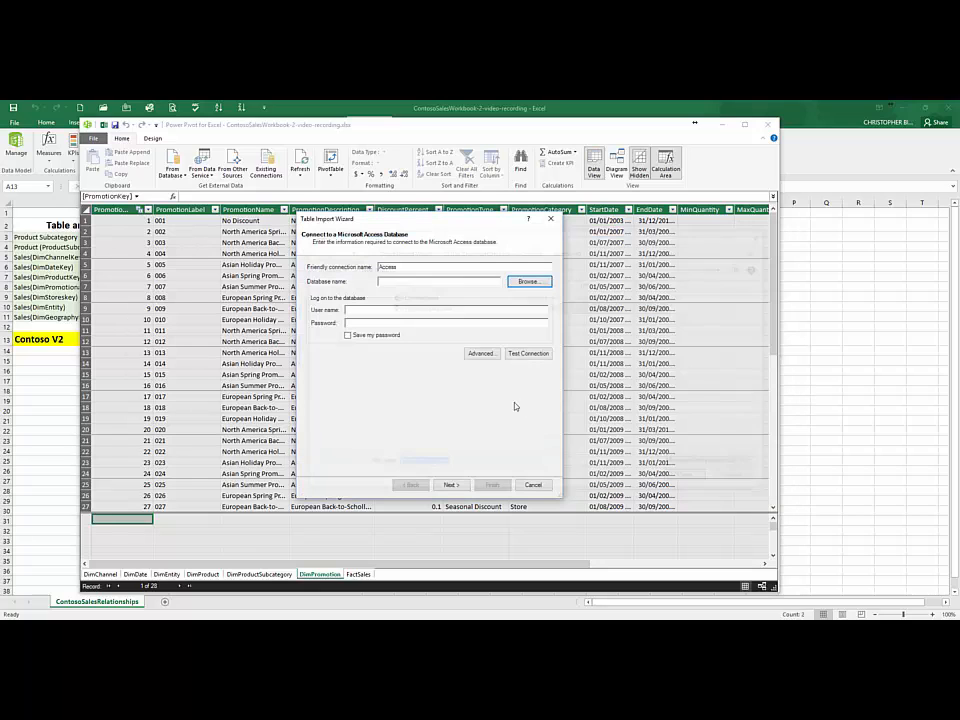
pyautogui.click(526, 354)
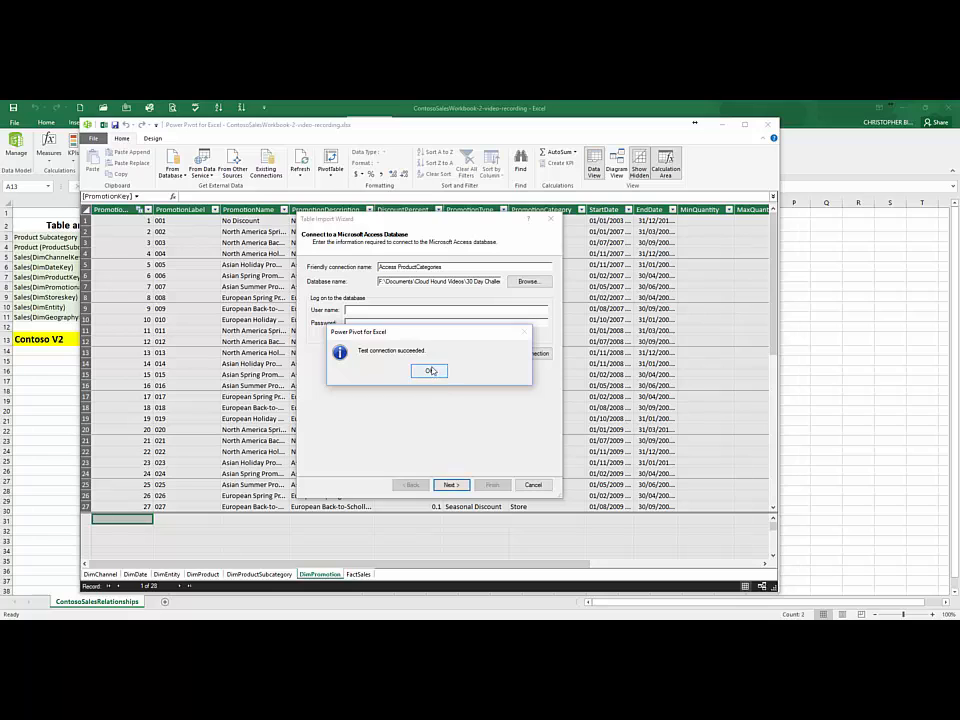
pyautogui.click(431, 371)
# Step: Preview the DimProductCategory table and import it into the data model
pyautogui.click(450, 484)
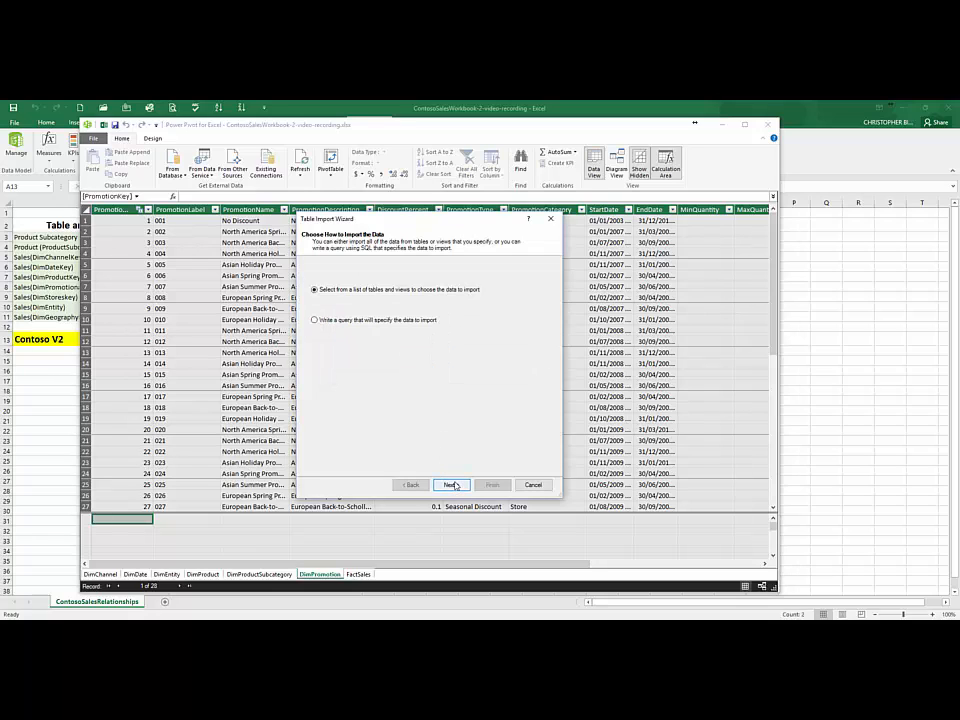
pyautogui.click(448, 484)
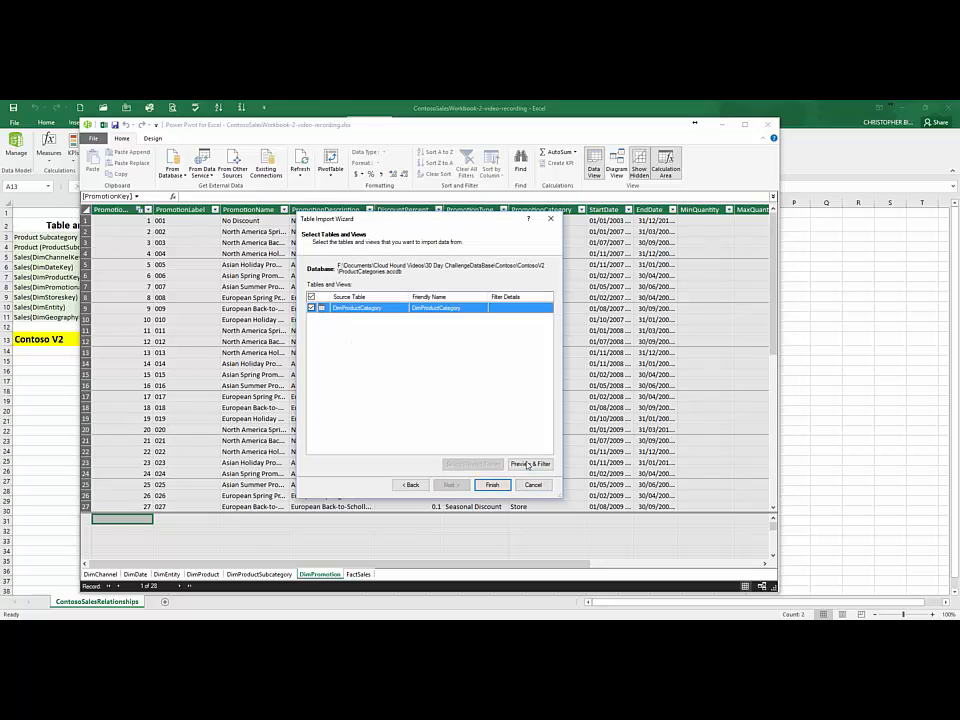
pyautogui.click(530, 465)
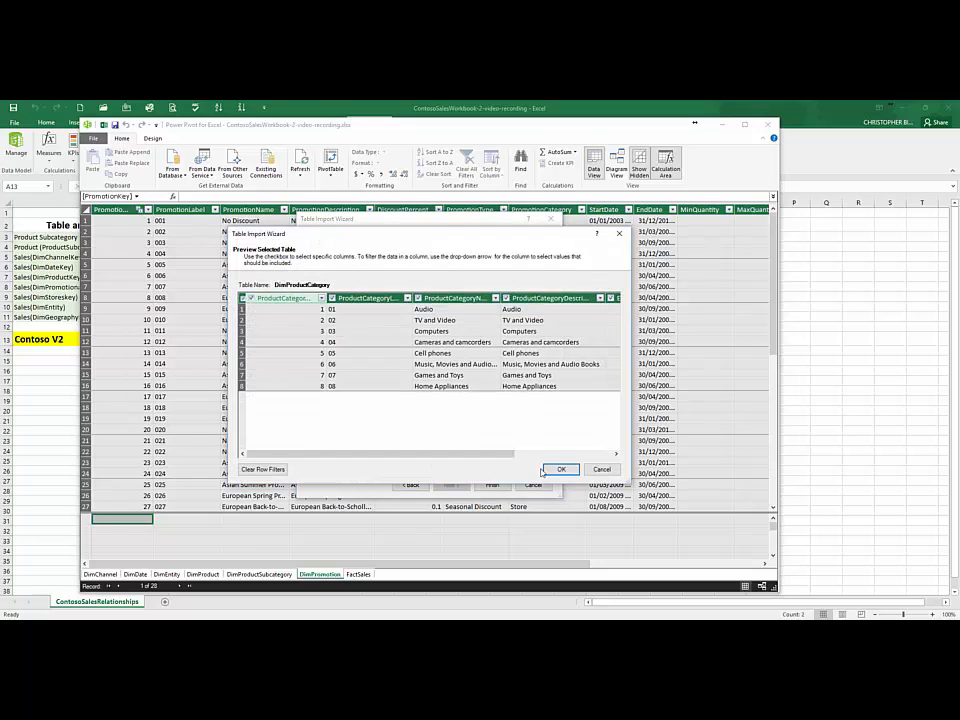
pyautogui.click(563, 470)
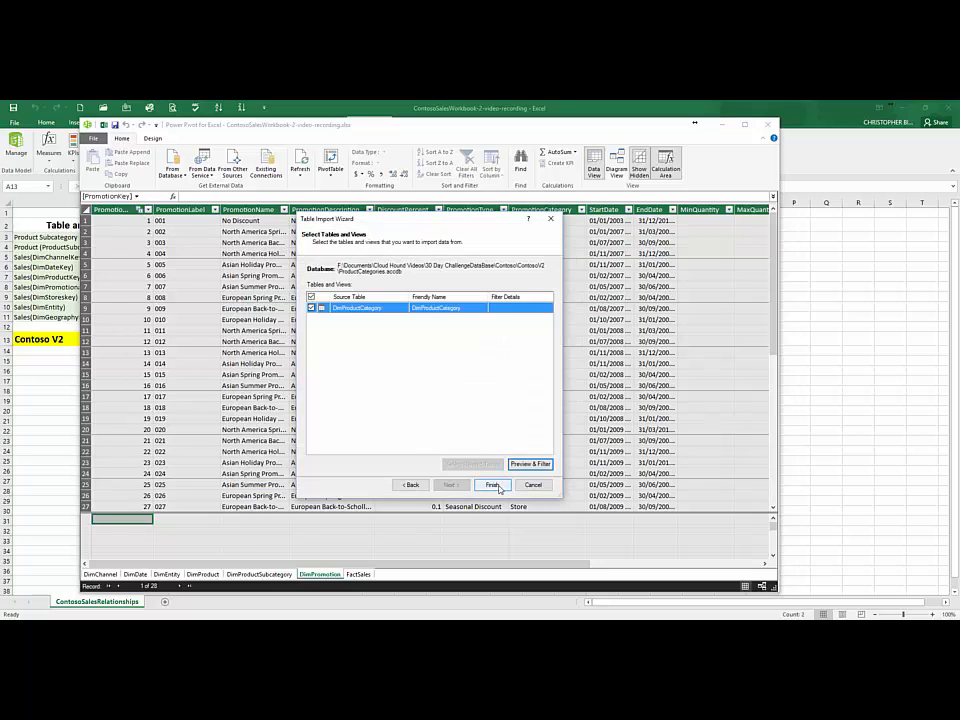
pyautogui.click(493, 485)
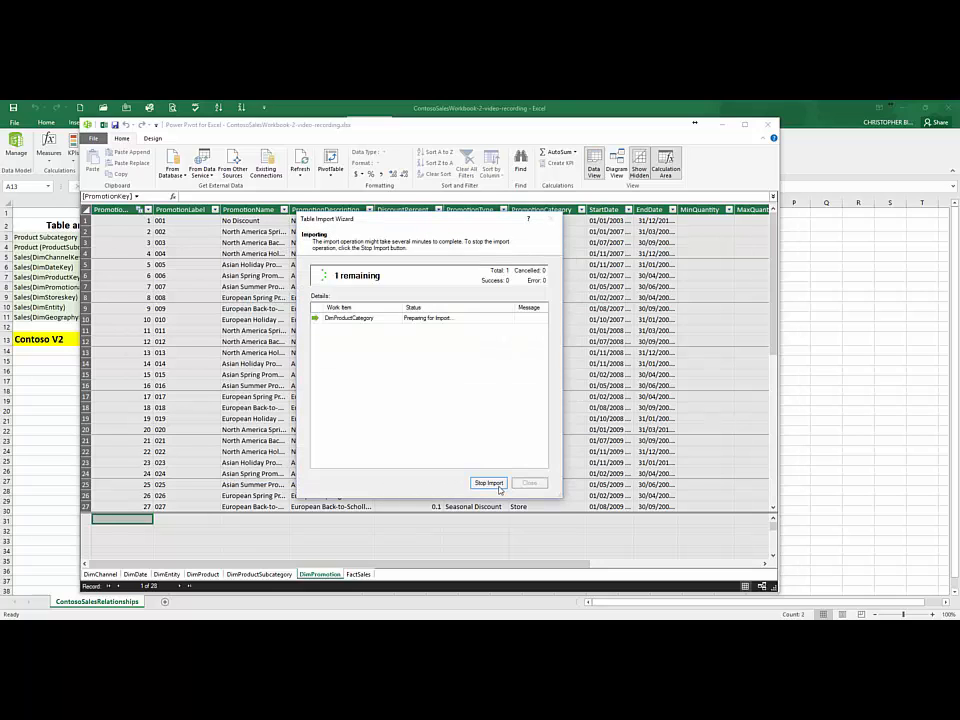
pyautogui.click(530, 483)
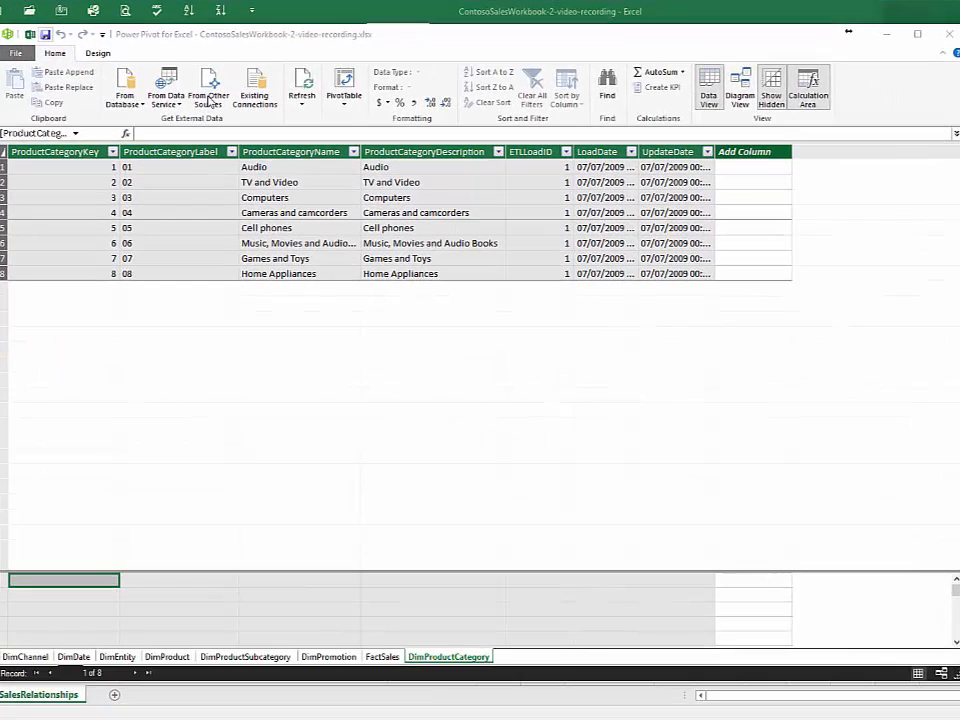
# Step: Start an import from an Excel file and choose the Geography workbook as the source
pyautogui.click(210, 102)
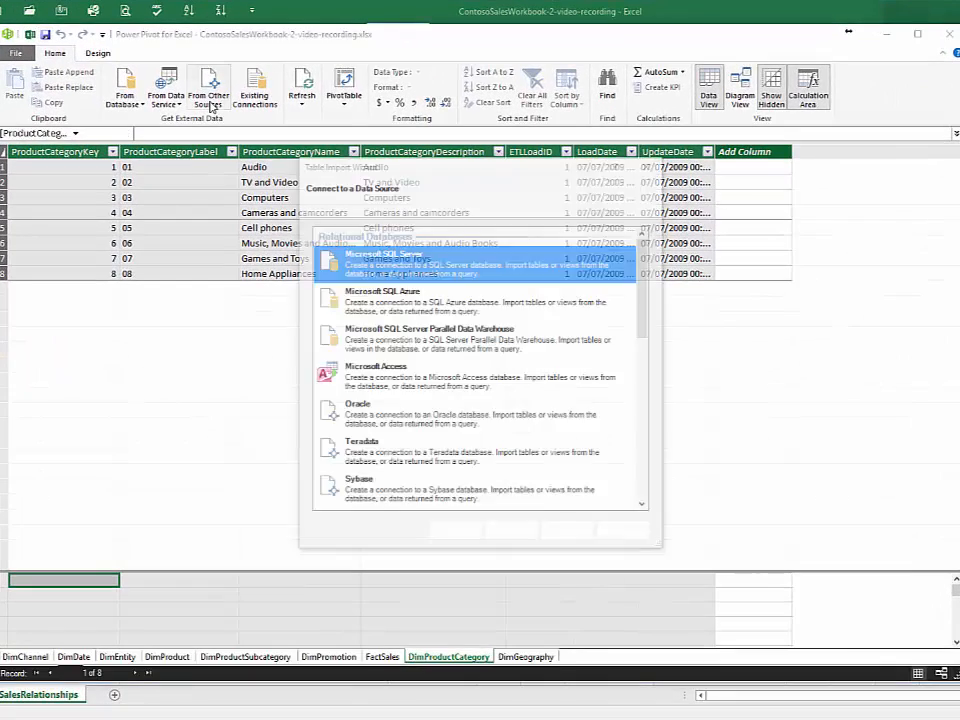
pyautogui.moveTo(649, 298); pyautogui.dragTo(630, 464)
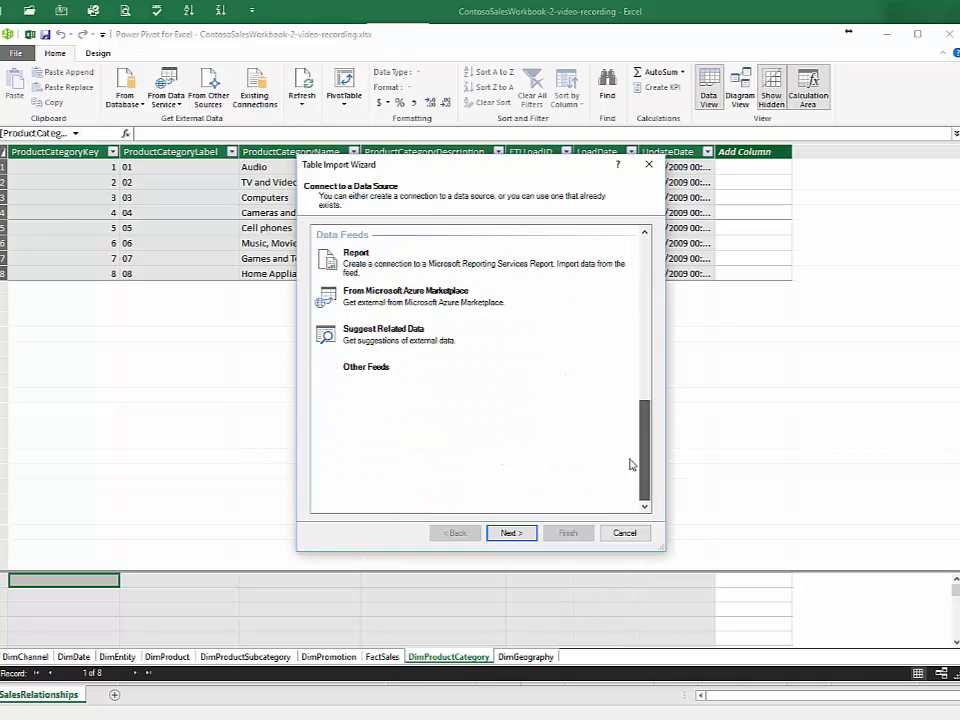
pyautogui.click(470, 440)
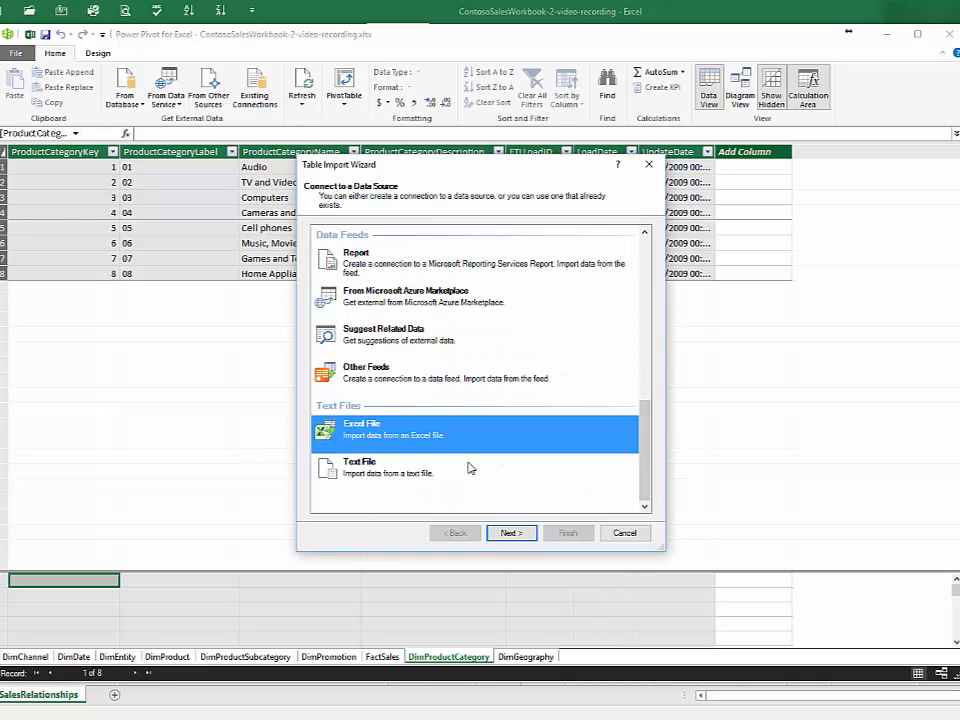
pyautogui.click(512, 534)
pyautogui.click(630, 253)
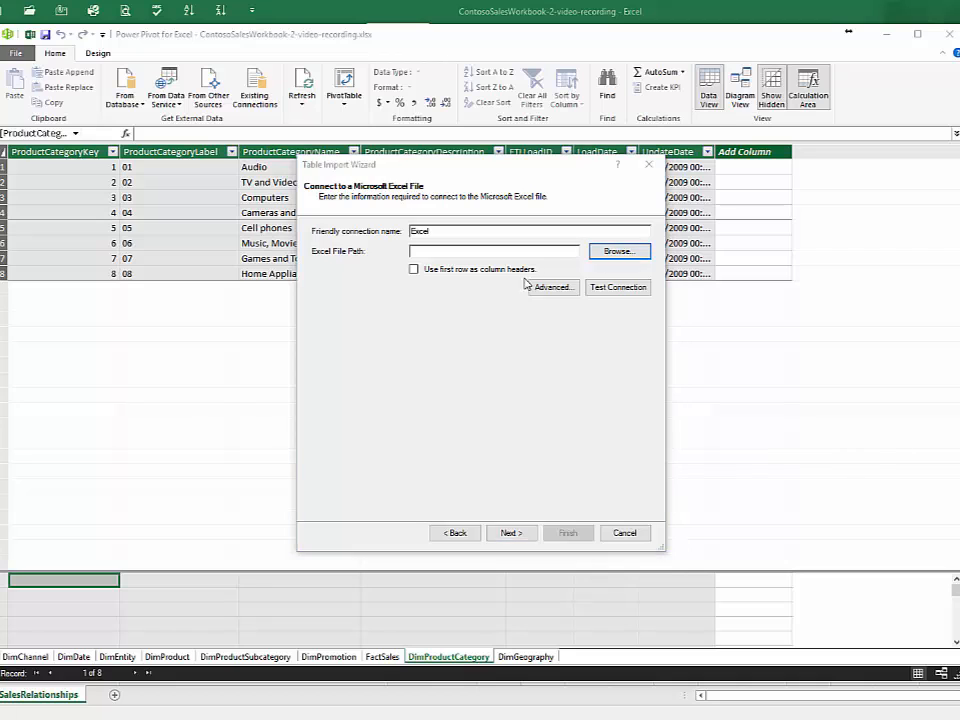
pyautogui.click(462, 272)
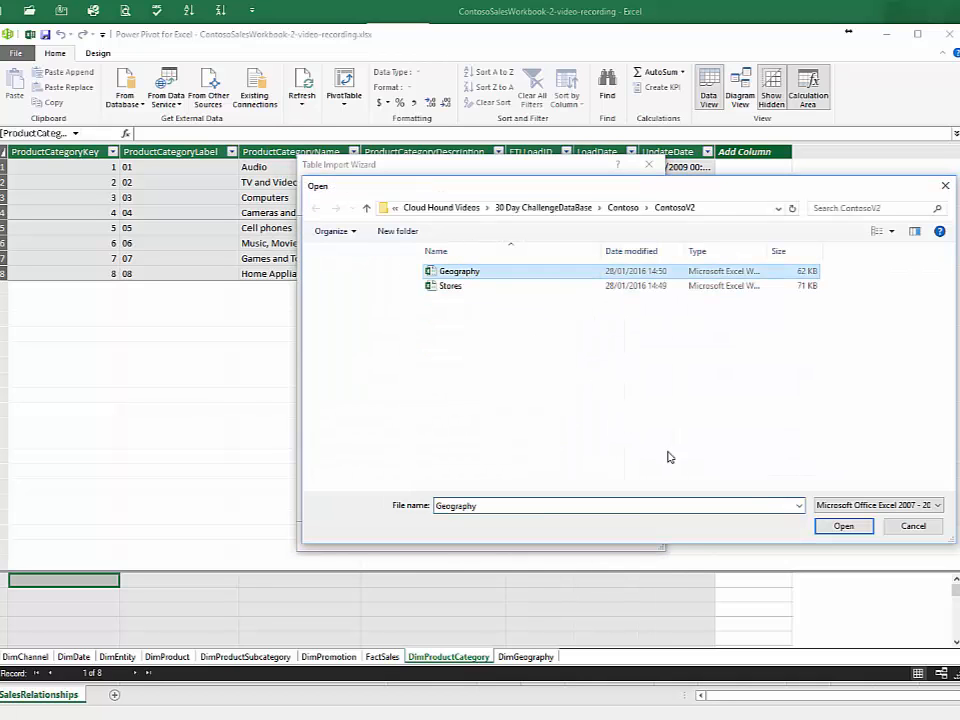
pyautogui.click(846, 527)
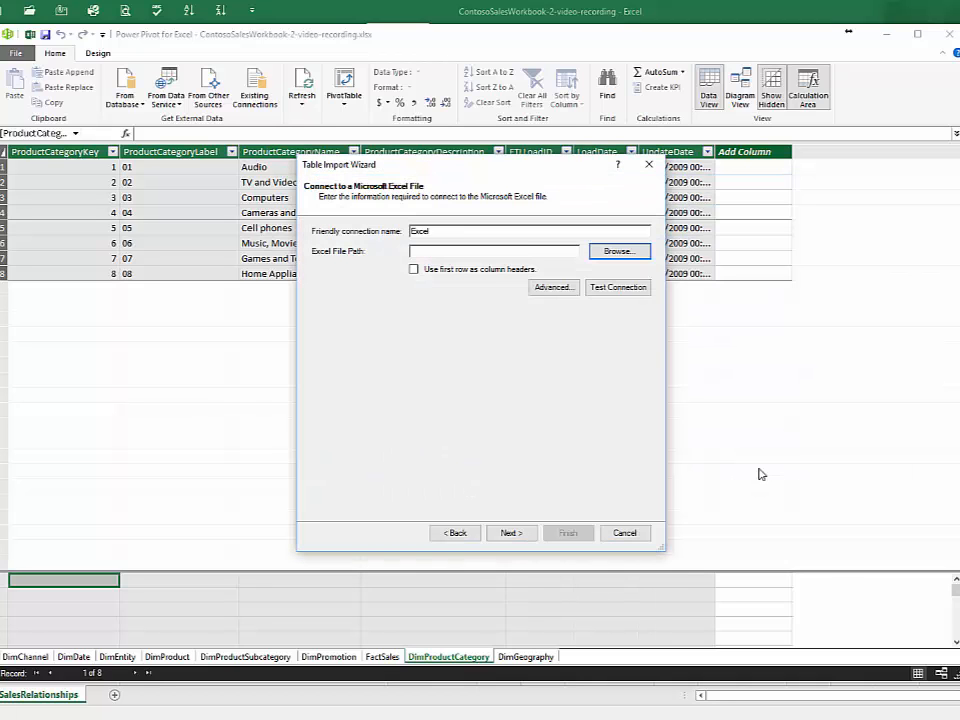
# Step: Test the Geography workbook connection and use its first row as column headers
pyautogui.click(620, 288)
pyautogui.click(481, 375)
pyautogui.click(414, 270)
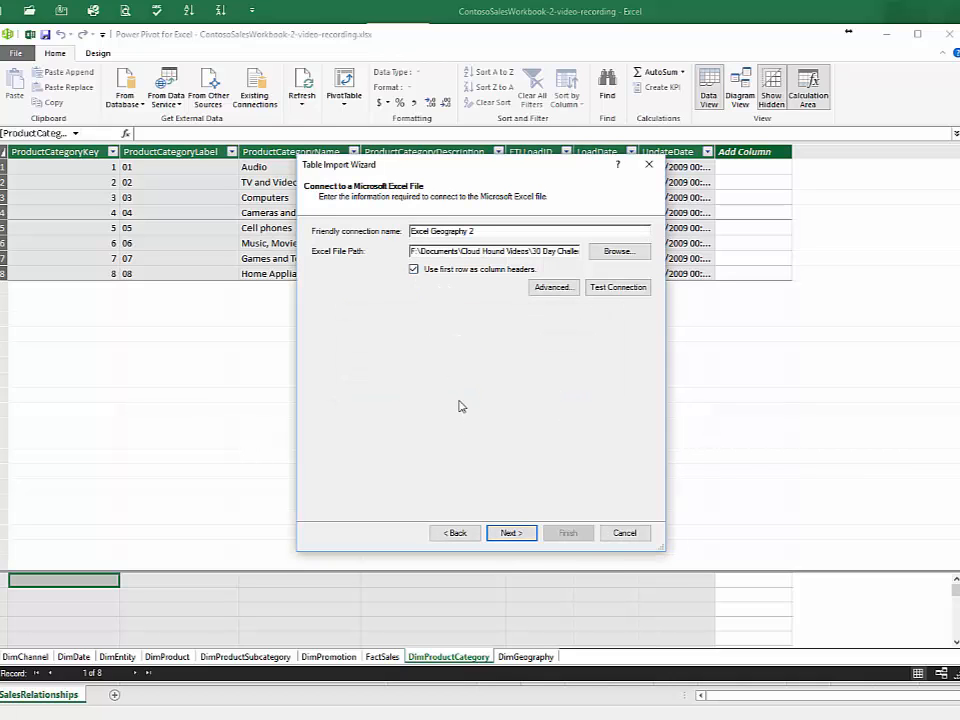
# Step: Preview the DimGeography$ table from the Geography workbook and import it into the data model
pyautogui.click(506, 533)
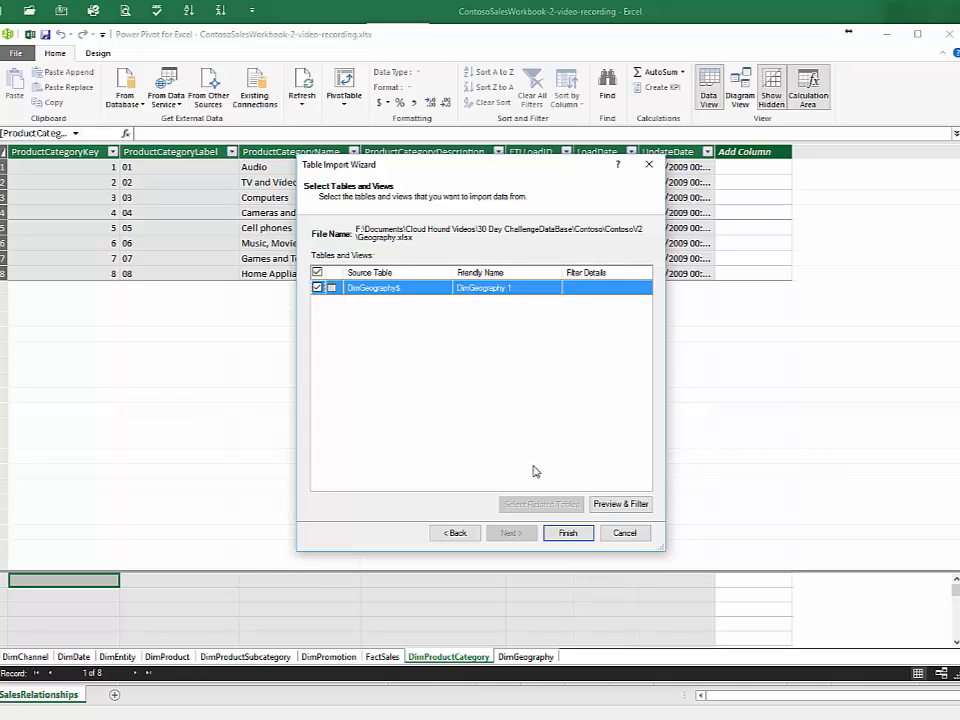
pyautogui.click(629, 506)
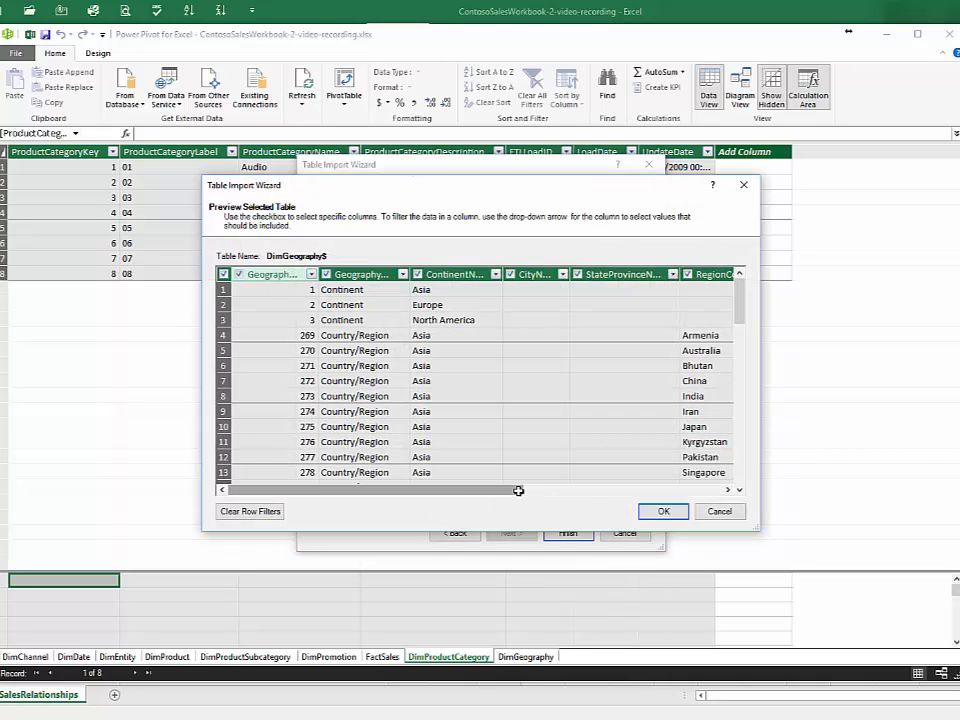
pyautogui.moveTo(514, 489); pyautogui.dragTo(702, 490)
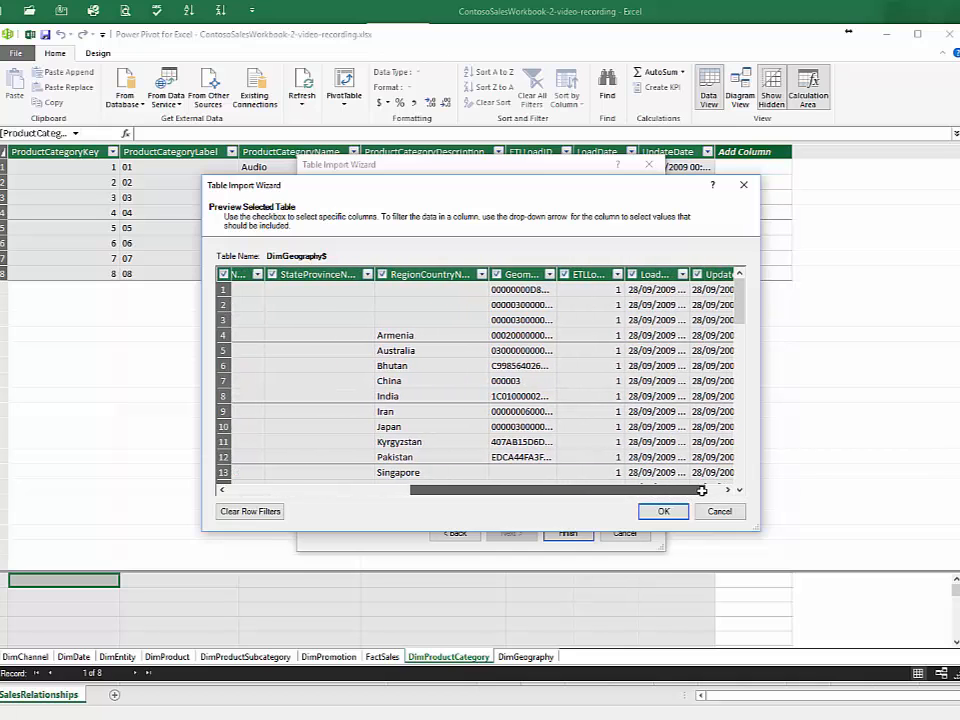
pyautogui.click(650, 511)
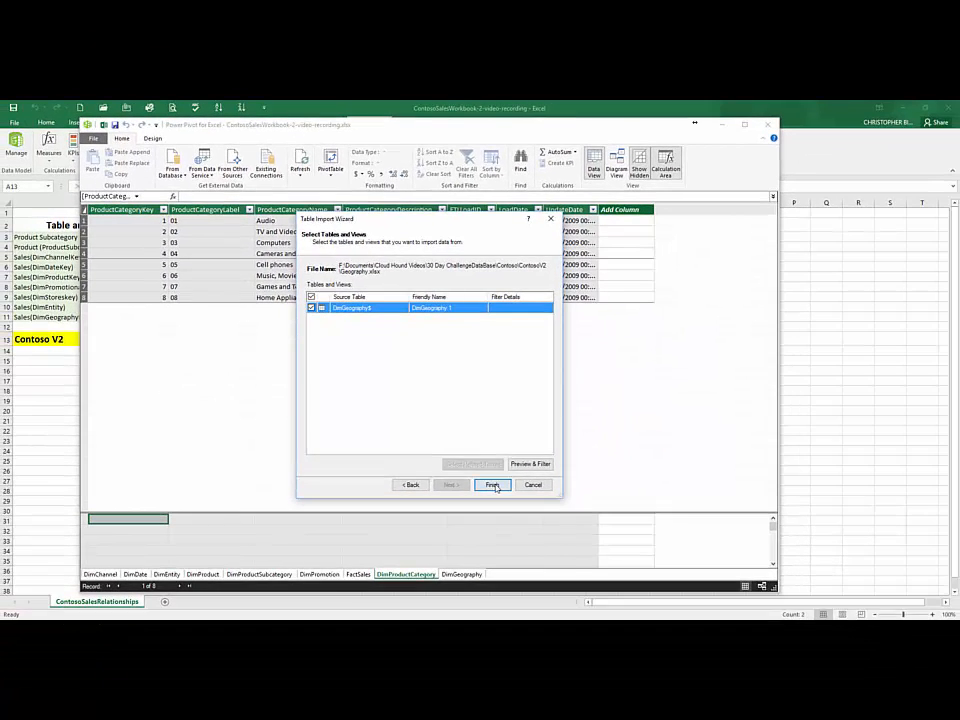
pyautogui.click(570, 531)
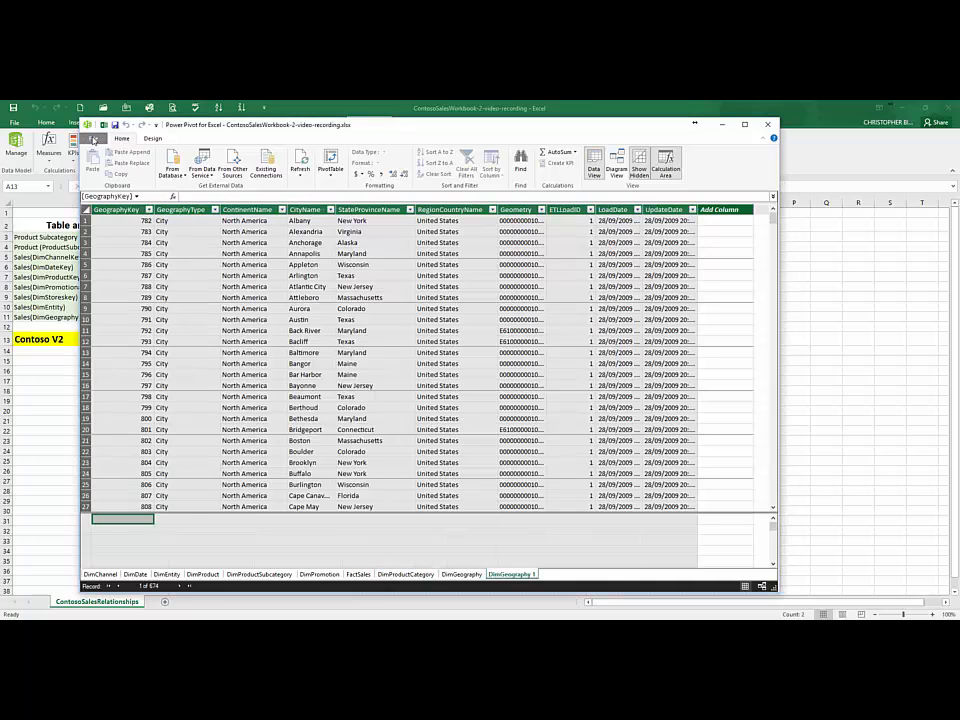
pyautogui.click(93, 138)
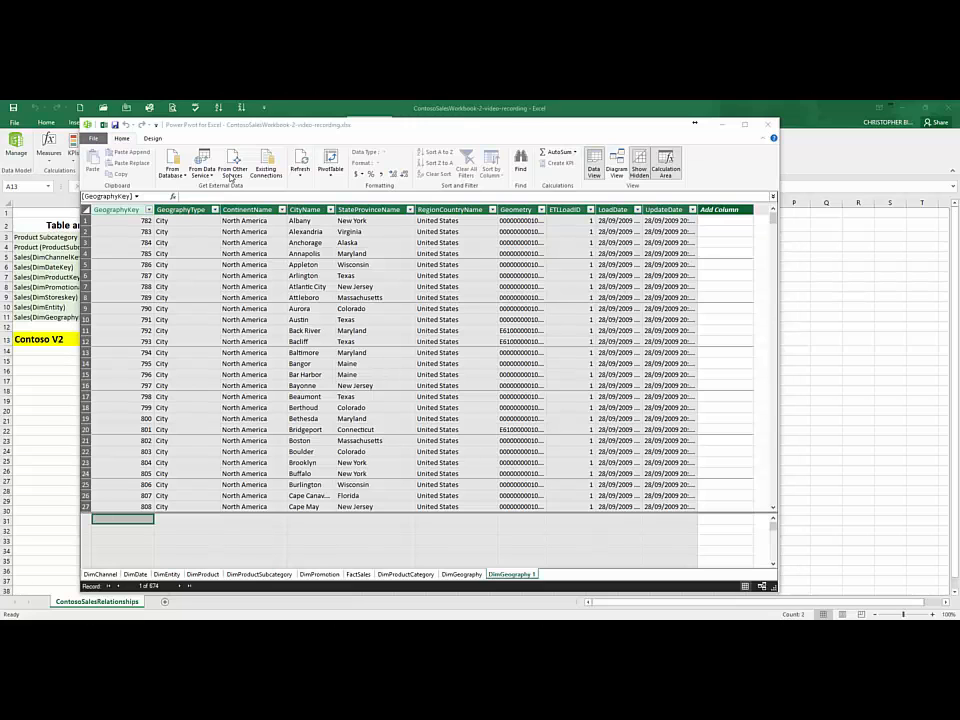
# Step: Start another import from an Excel file and choose the Stores workbook in the ContosoV2 folder as the source
pyautogui.click(231, 170)
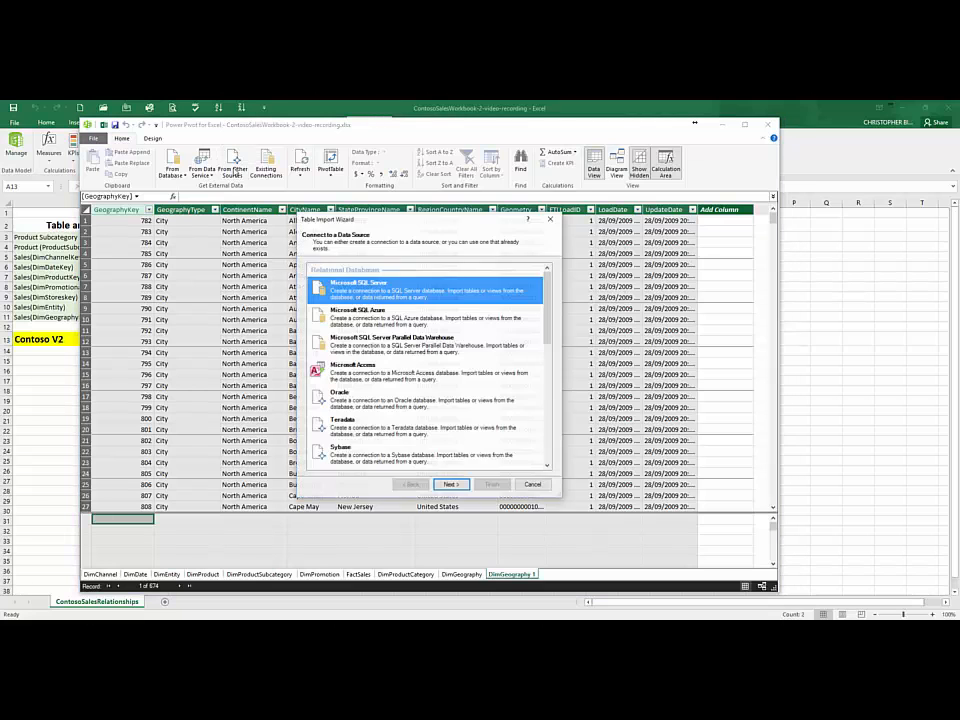
pyautogui.scroll(-10, 405, 412)
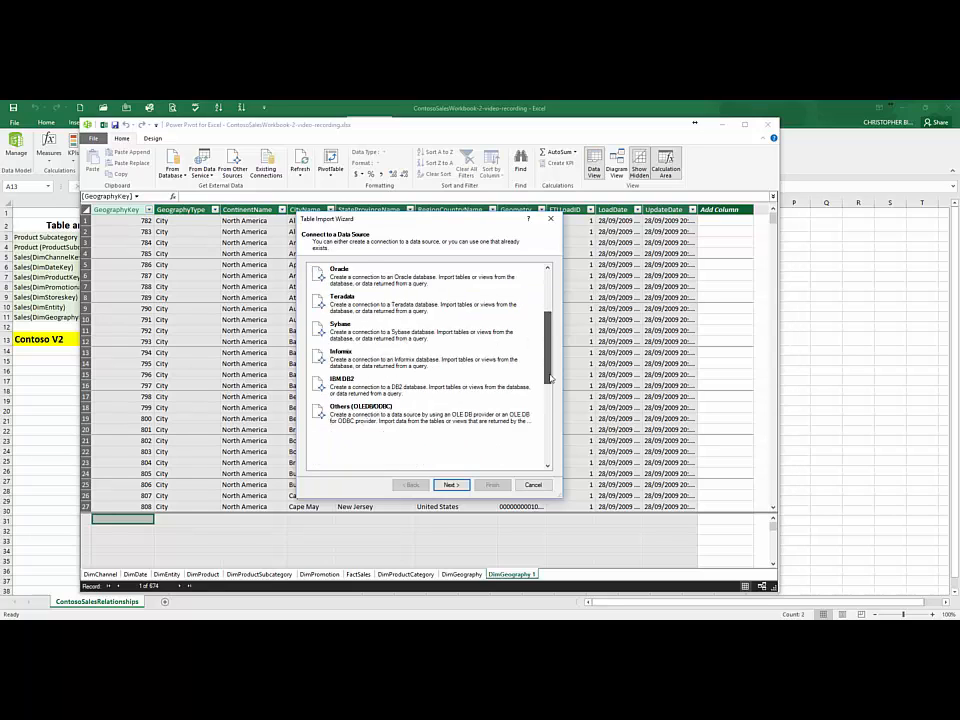
pyautogui.click(374, 412)
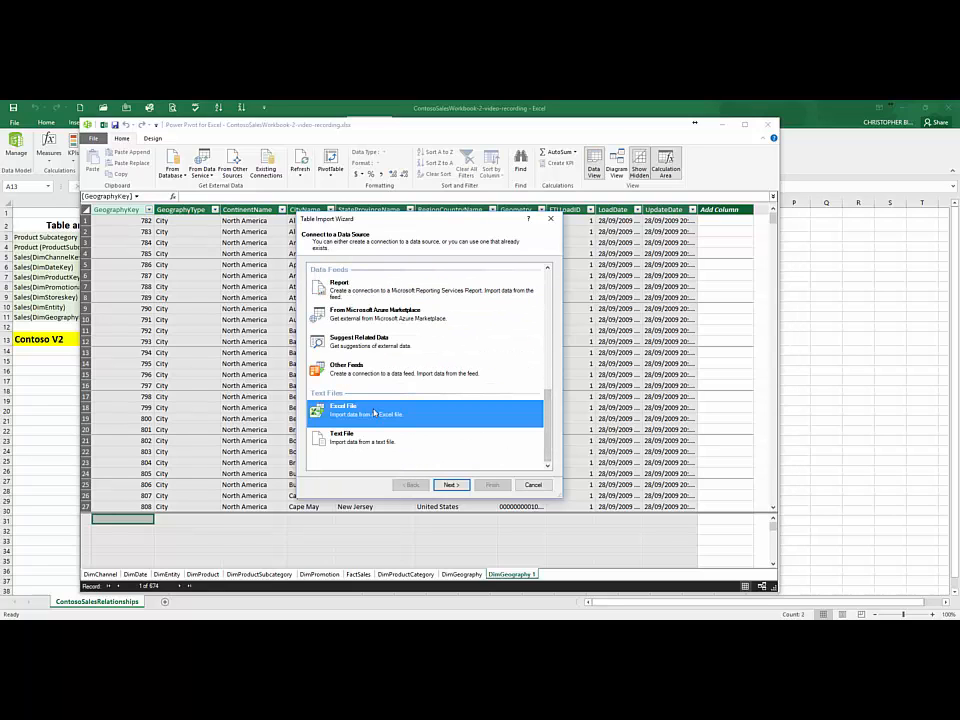
pyautogui.click(451, 484)
pyautogui.click(528, 283)
pyautogui.click(408, 306)
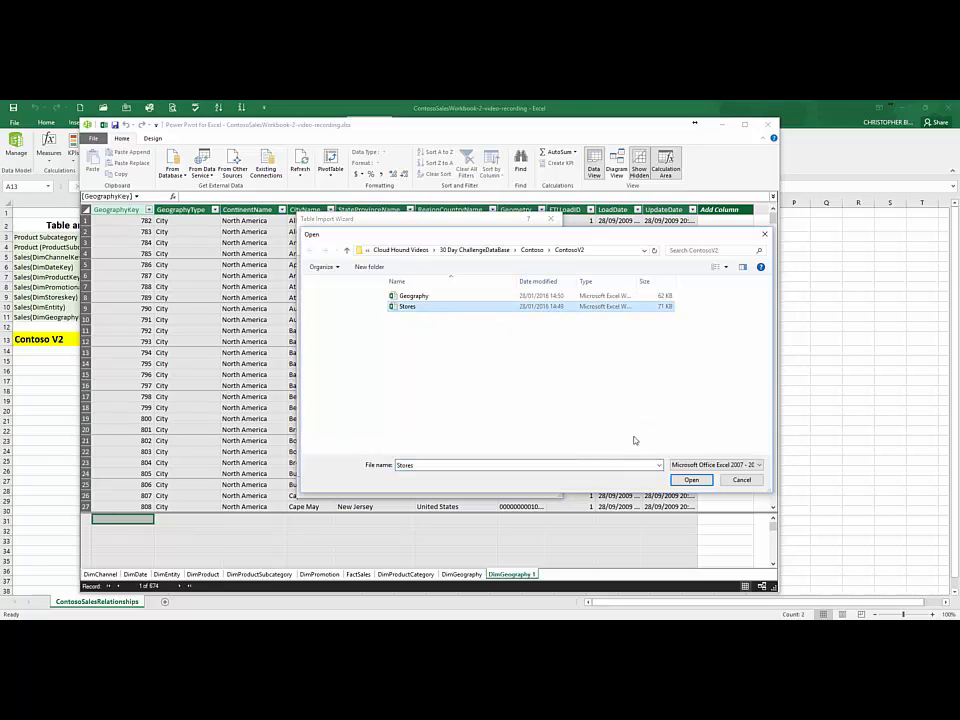
pyautogui.click(691, 480)
# Step: Test the Stores workbook connection and use its first row as column headers
pyautogui.click(528, 307)
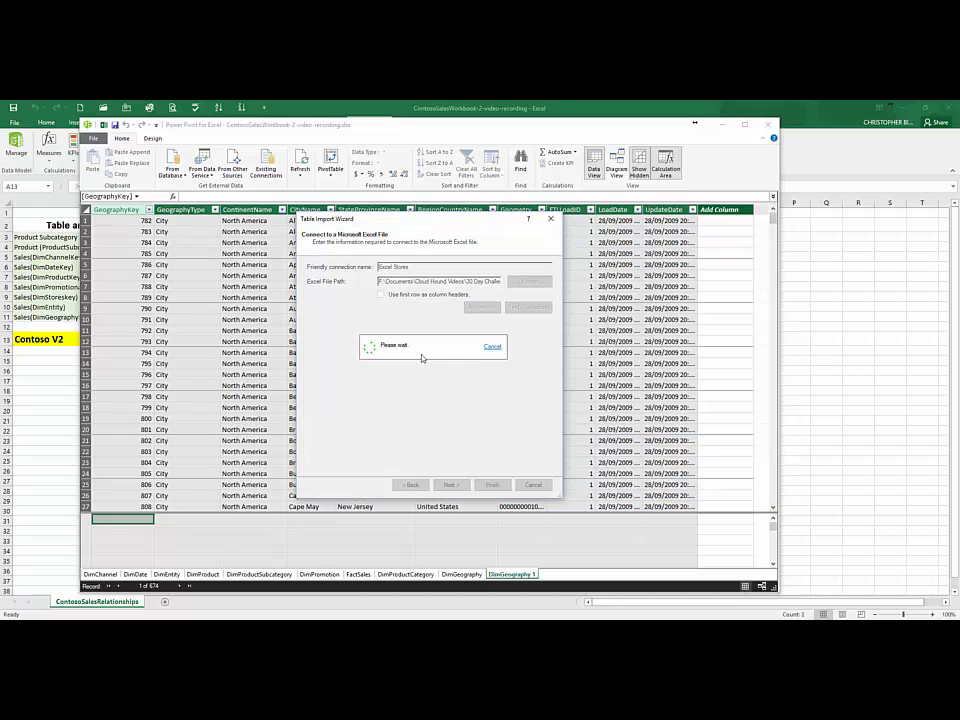
pyautogui.click(429, 371)
pyautogui.click(381, 295)
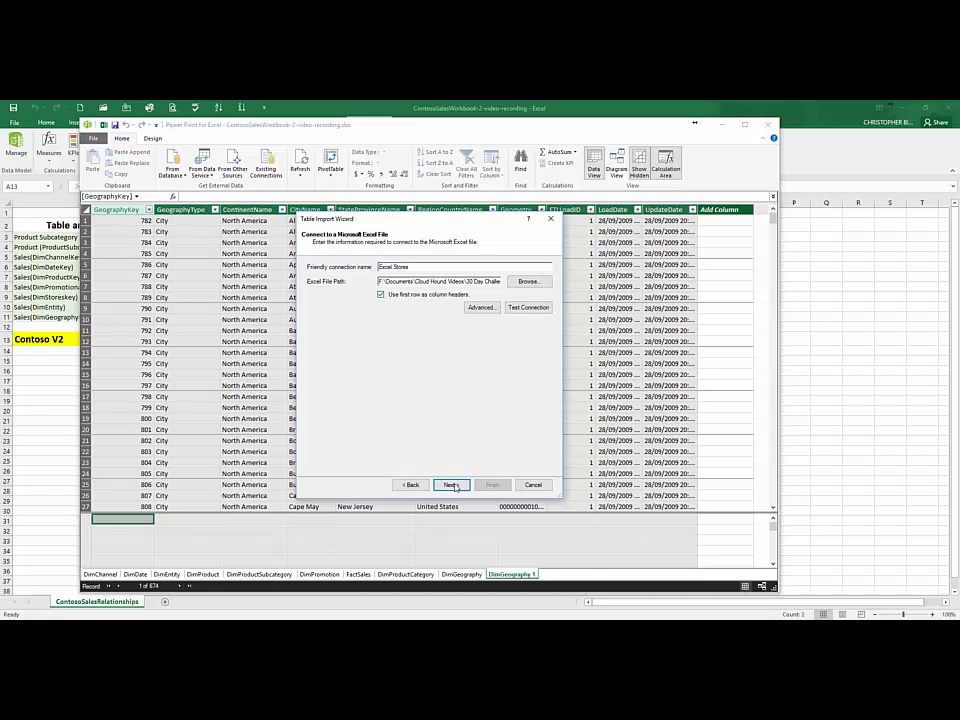
# Step: Import the Stores$ table into the data model and close the import wizard
pyautogui.click(451, 485)
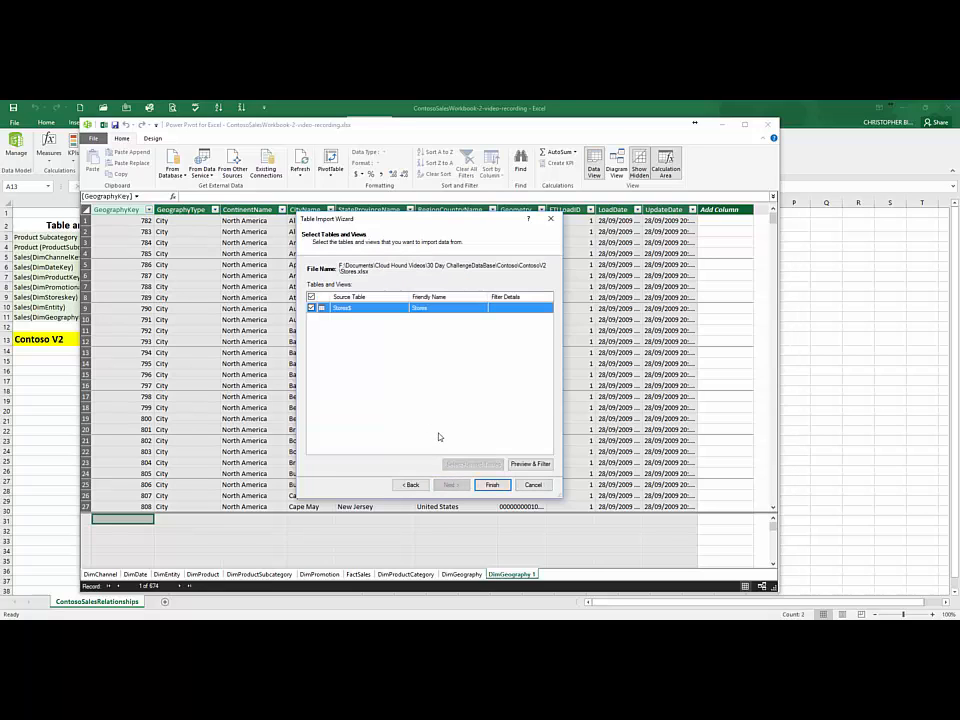
pyautogui.click(492, 485)
pyautogui.click(533, 486)
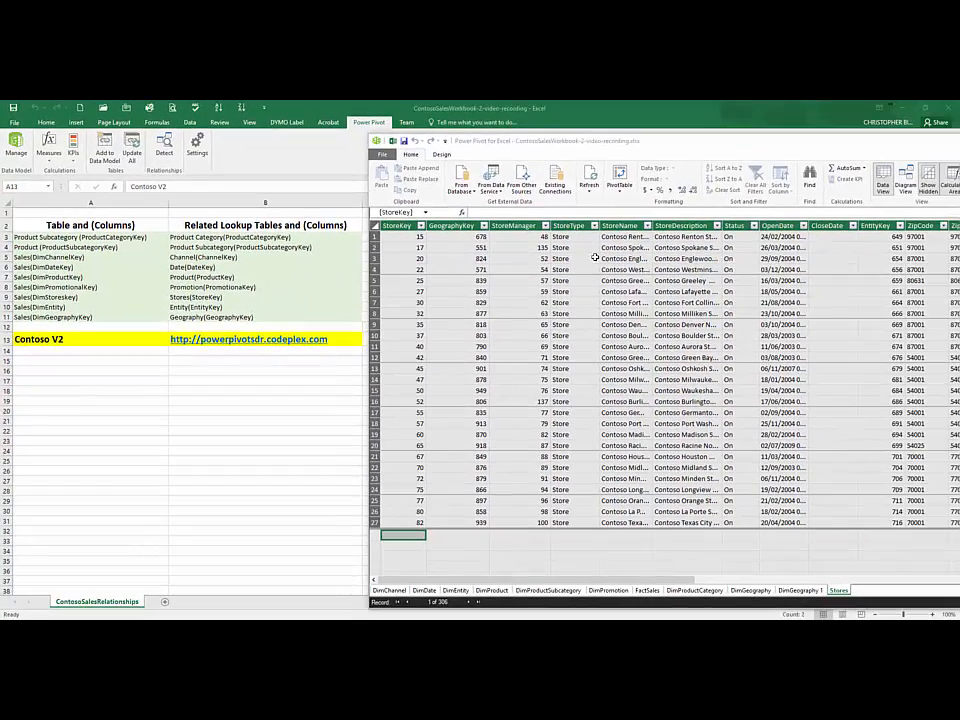
# Step: Show the data model in diagram view and open the list of its existing relationships for management
pyautogui.moveTo(738, 153); pyautogui.dragTo(478, 148)
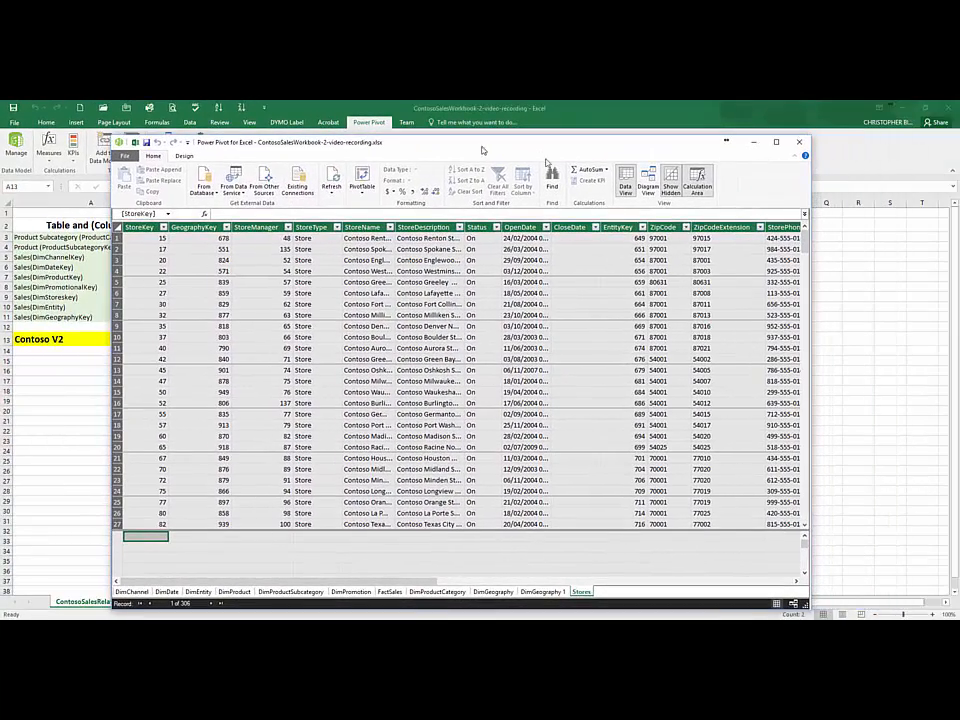
pyautogui.click(650, 185)
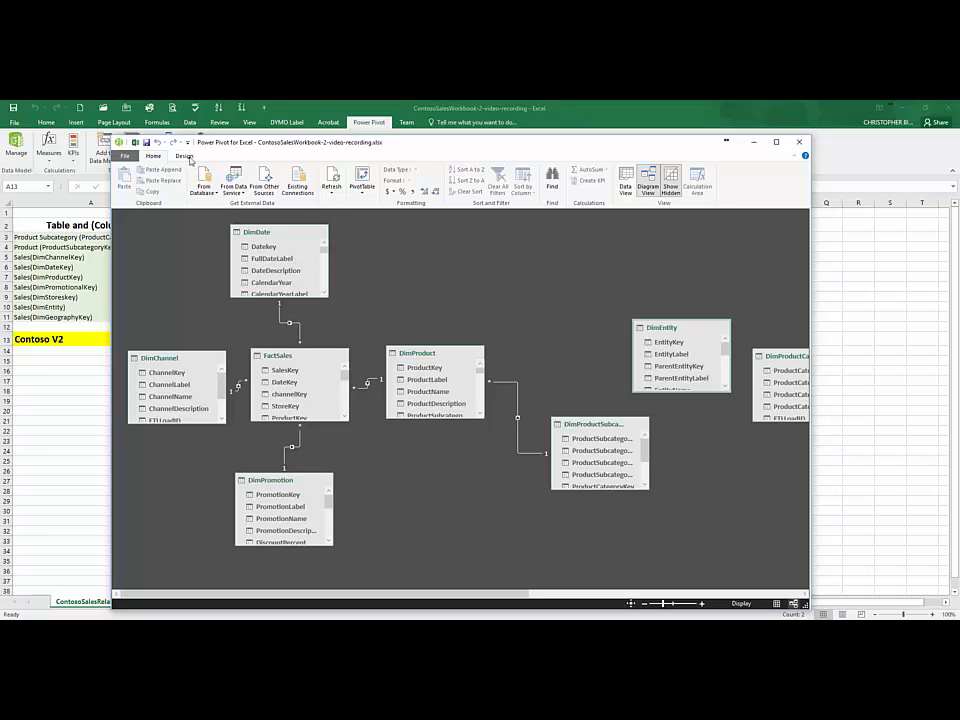
pyautogui.click(184, 156)
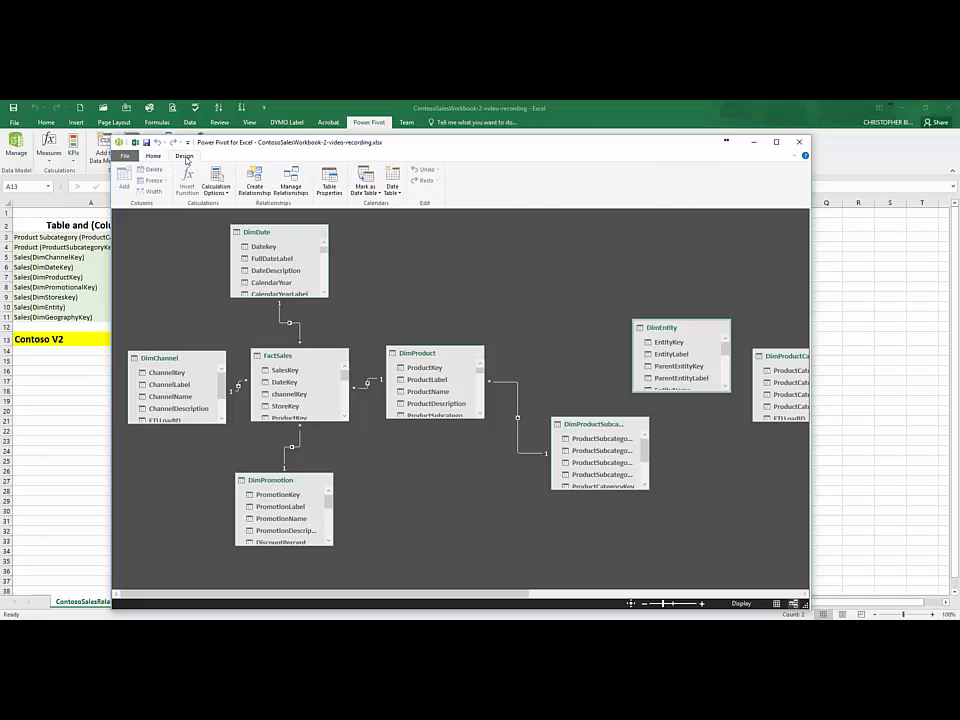
pyautogui.click(258, 188)
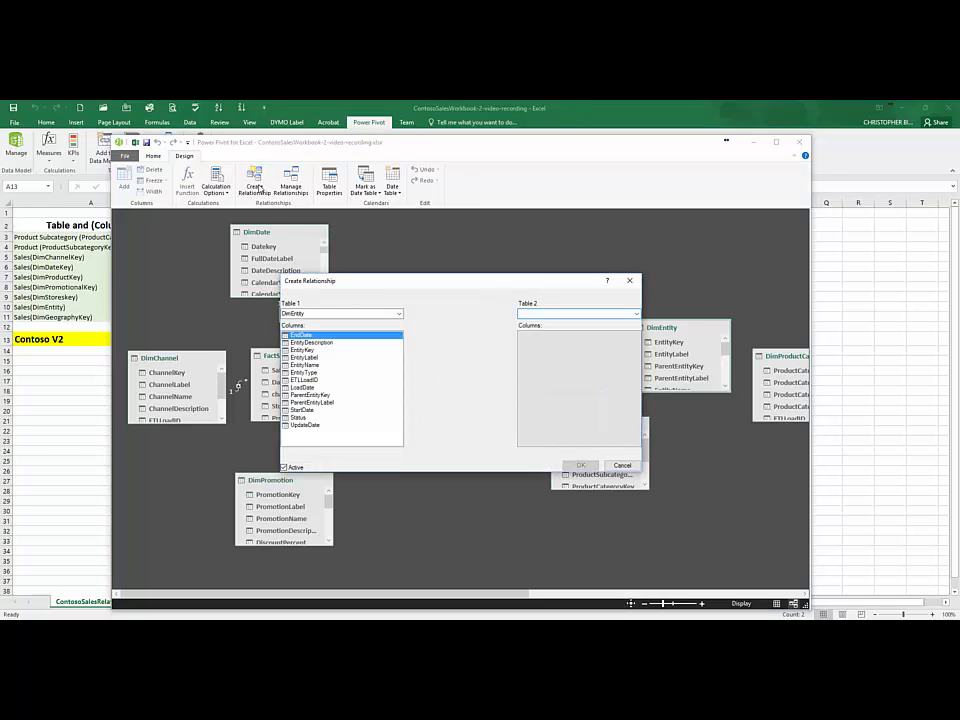
pyautogui.click(629, 280)
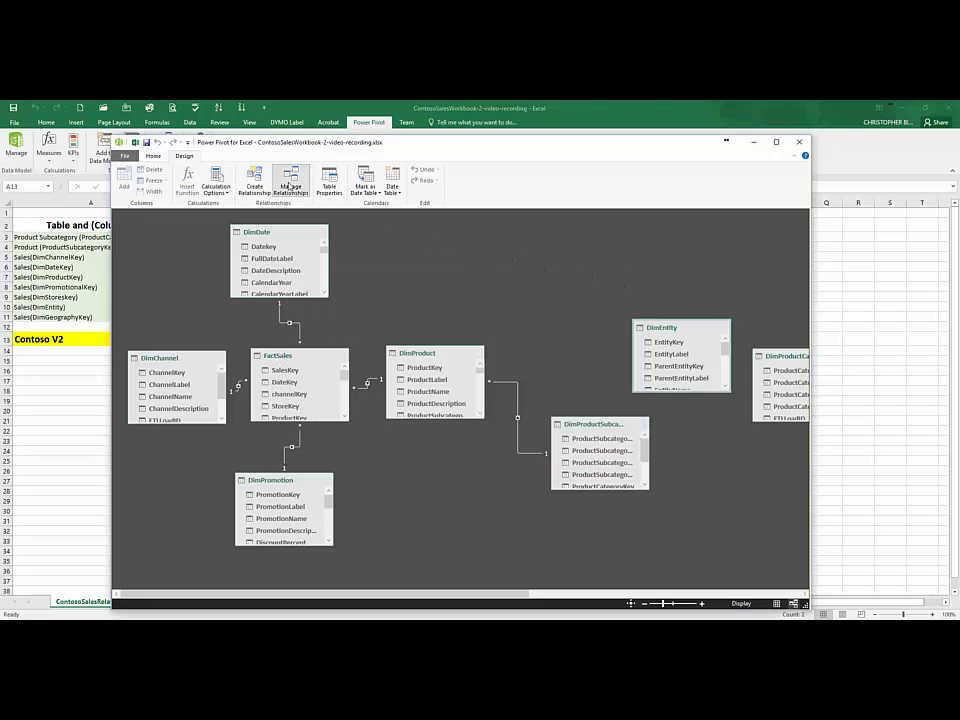
pyautogui.click(291, 189)
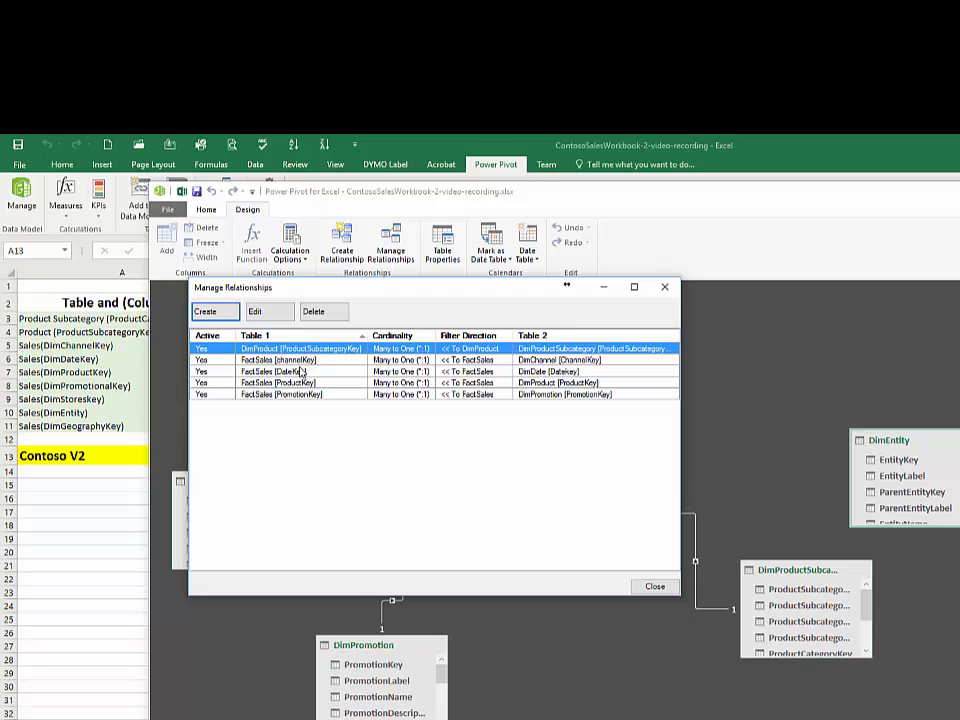
# Step: Create a relationship from EntityKey in the Stores table to EntityKey in the DimEntity table
pyautogui.click(206, 312)
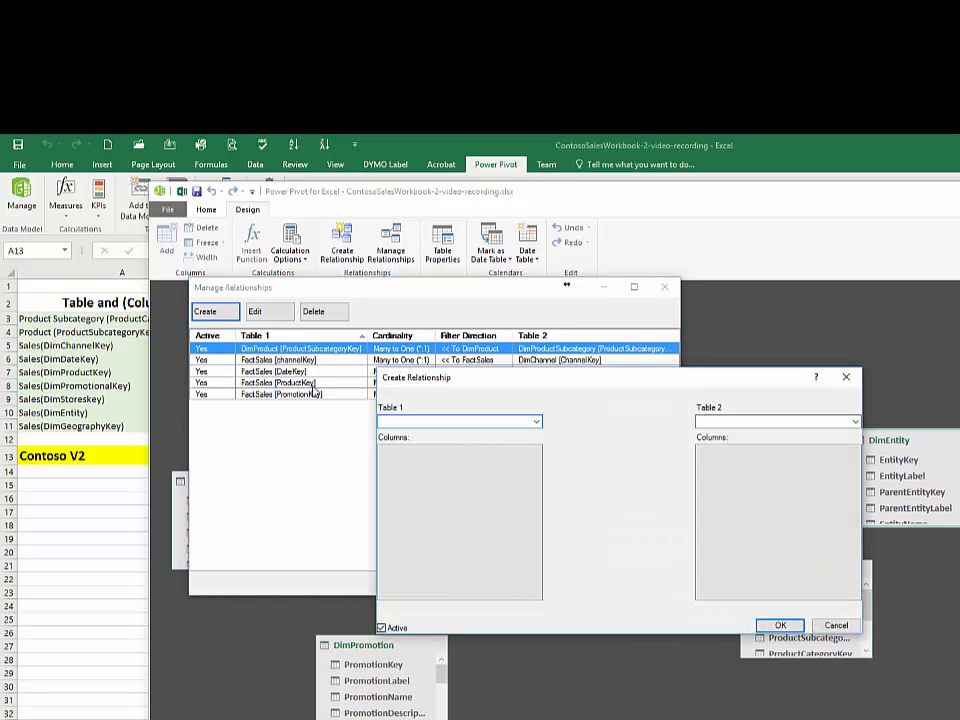
pyautogui.click(537, 422)
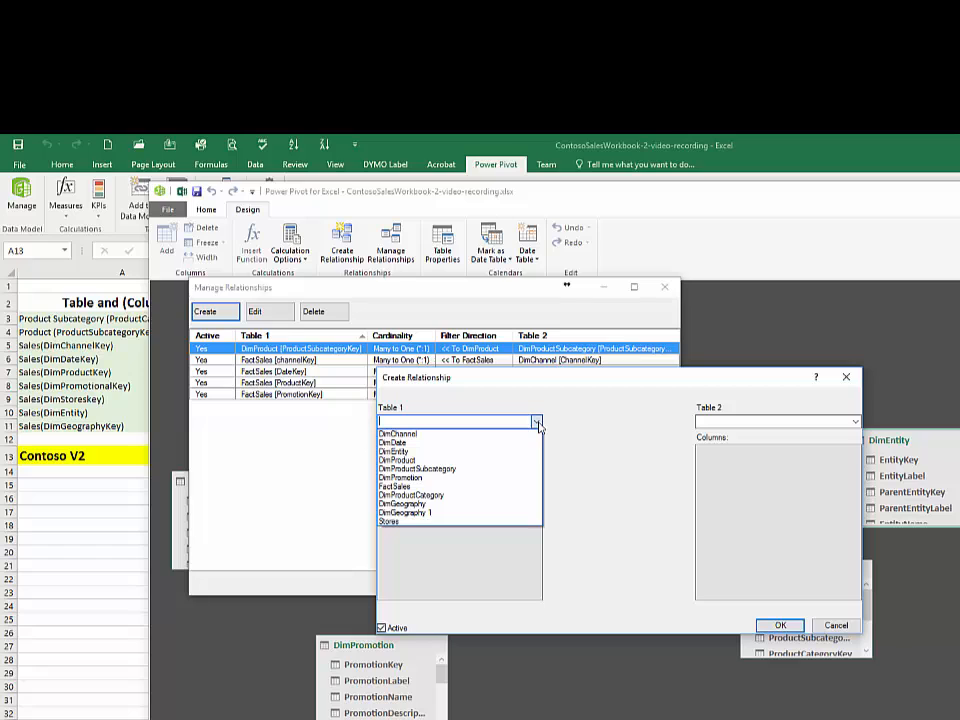
pyautogui.click(520, 522)
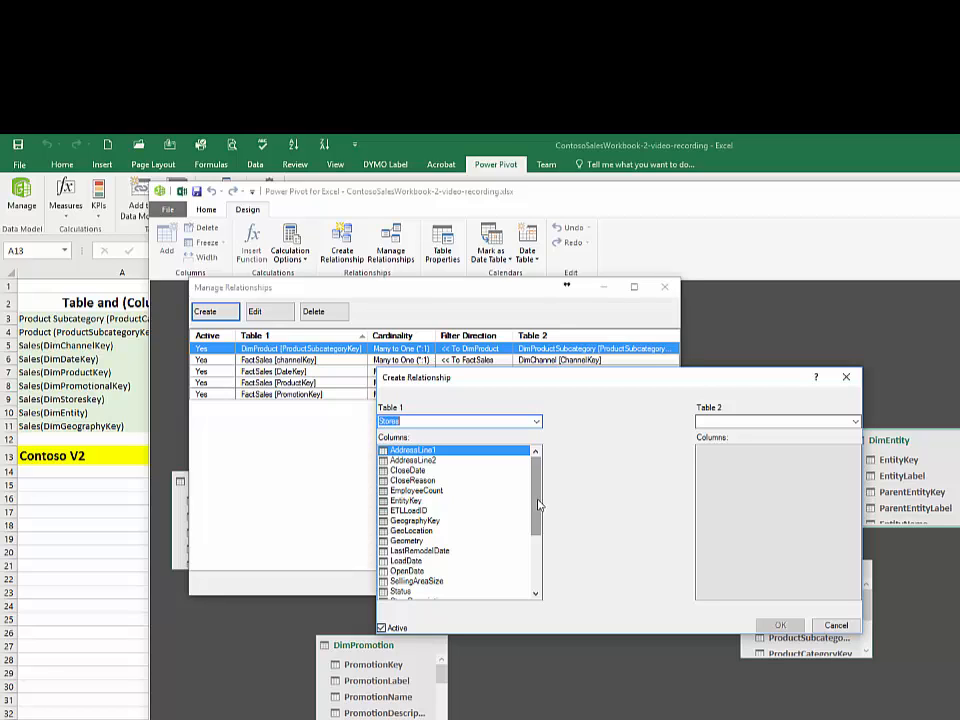
pyautogui.click(408, 500)
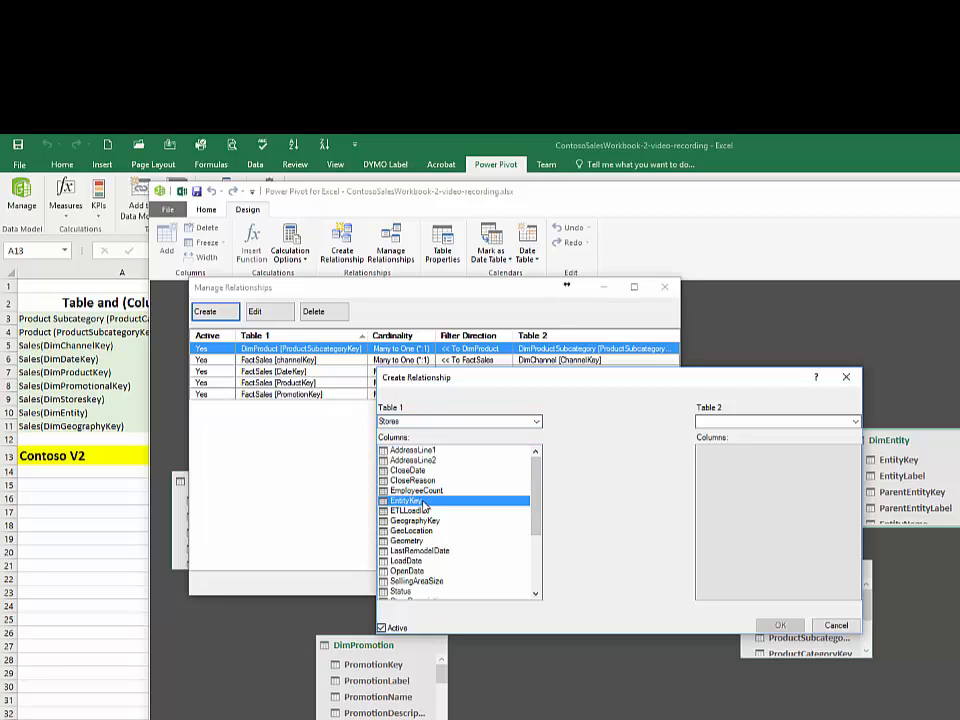
pyautogui.click(856, 422)
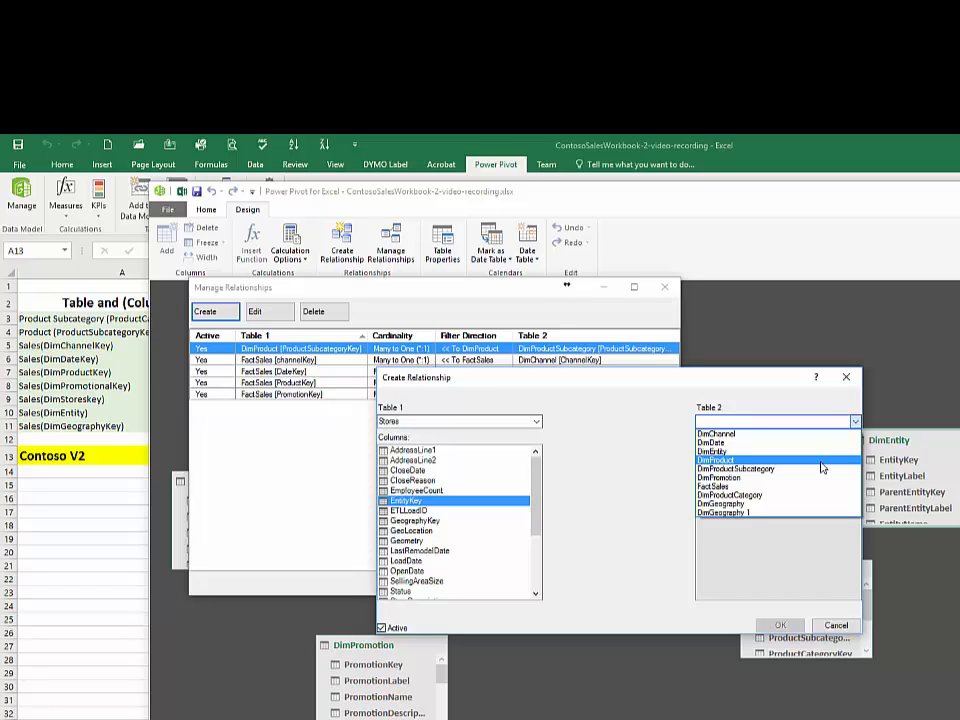
pyautogui.click(821, 452)
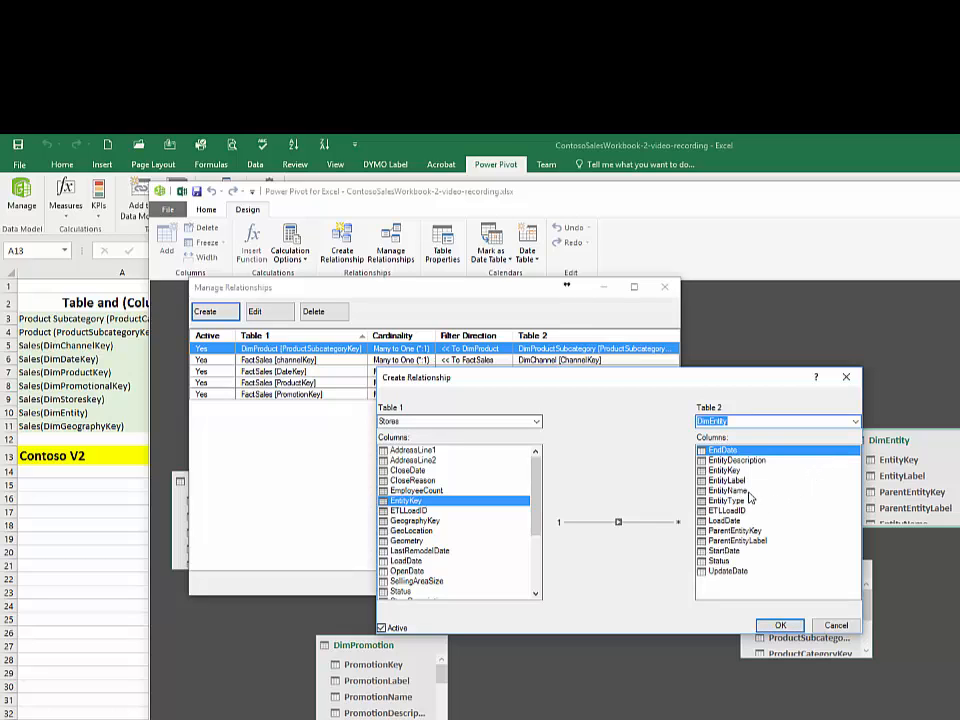
pyautogui.click(745, 470)
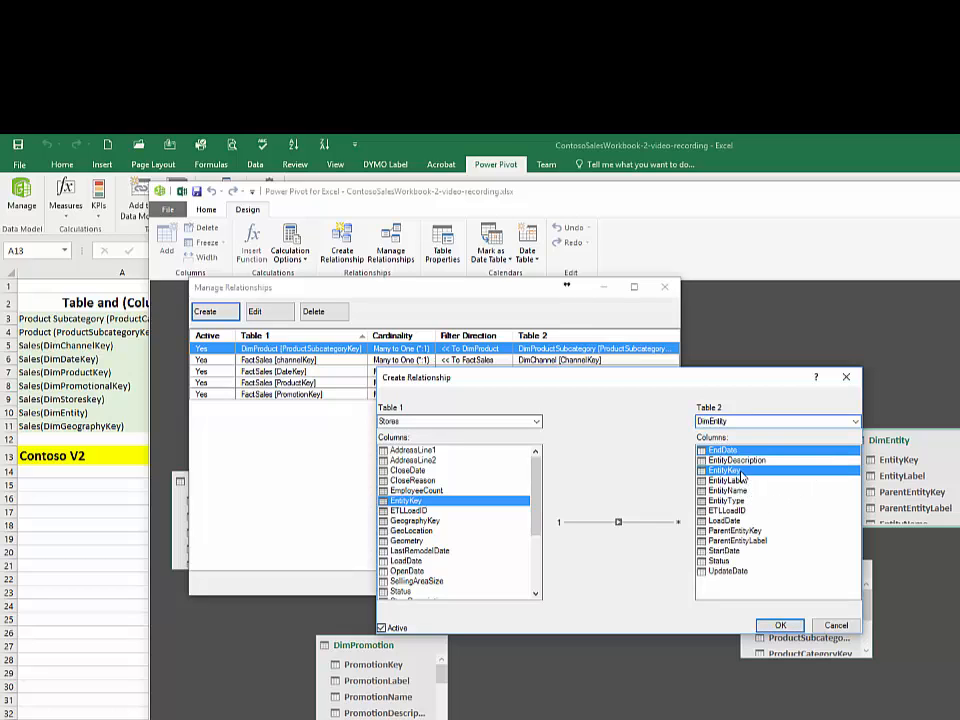
pyautogui.click(780, 626)
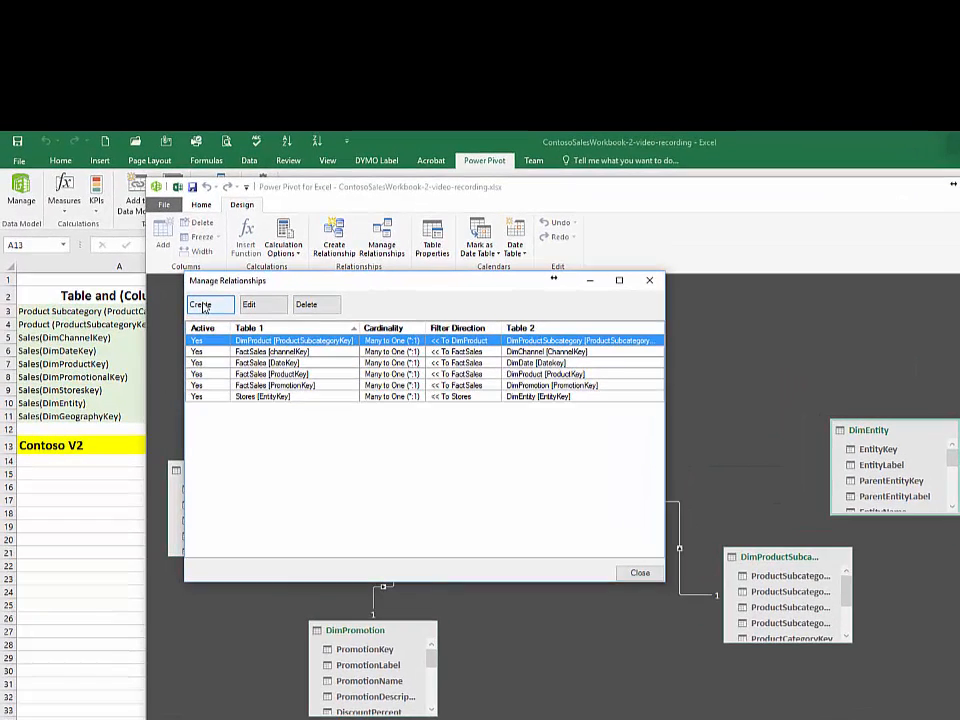
# Step: Create a relationship from ProductCategoryKey in the DimProductSubcategory table to ProductCategoryKey in the DimProductCategory table
pyautogui.click(202, 306)
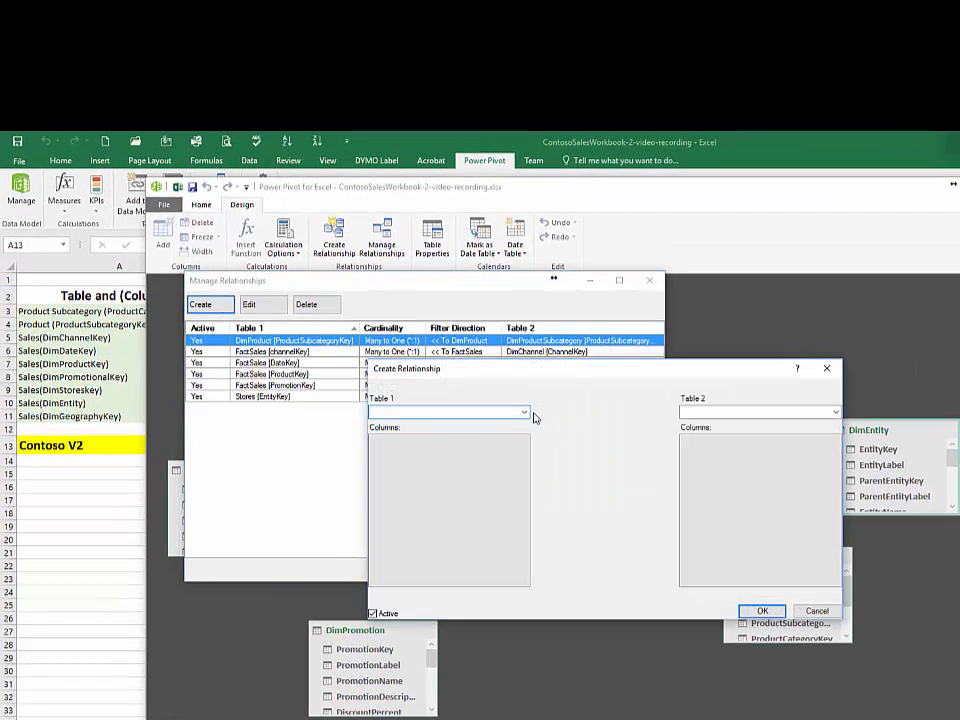
pyautogui.click(522, 413)
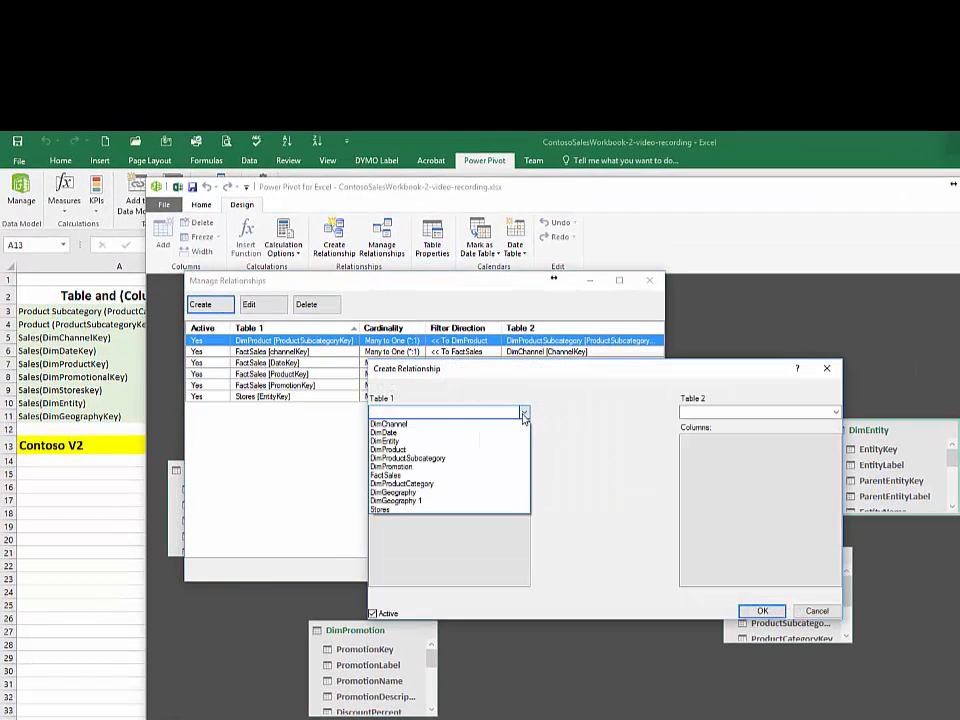
pyautogui.click(500, 458)
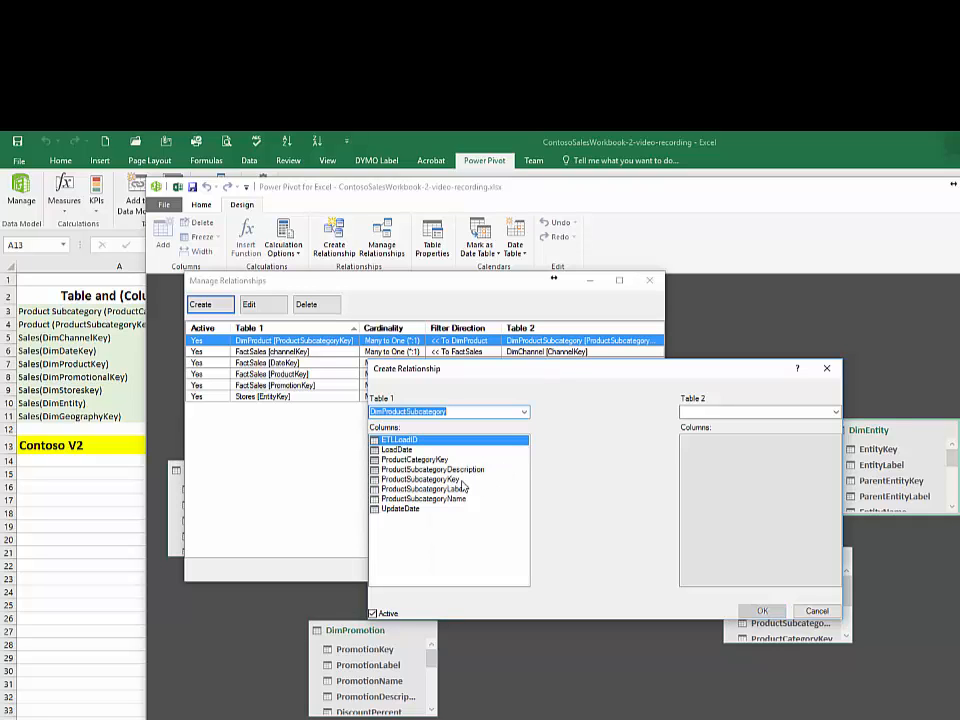
pyautogui.click(441, 461)
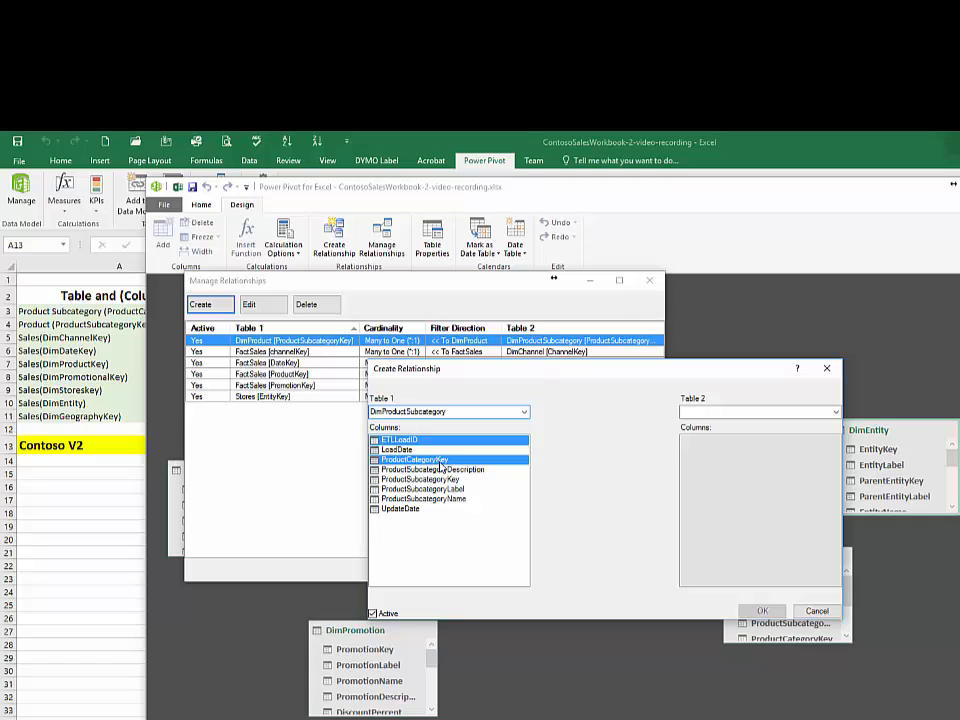
pyautogui.click(836, 413)
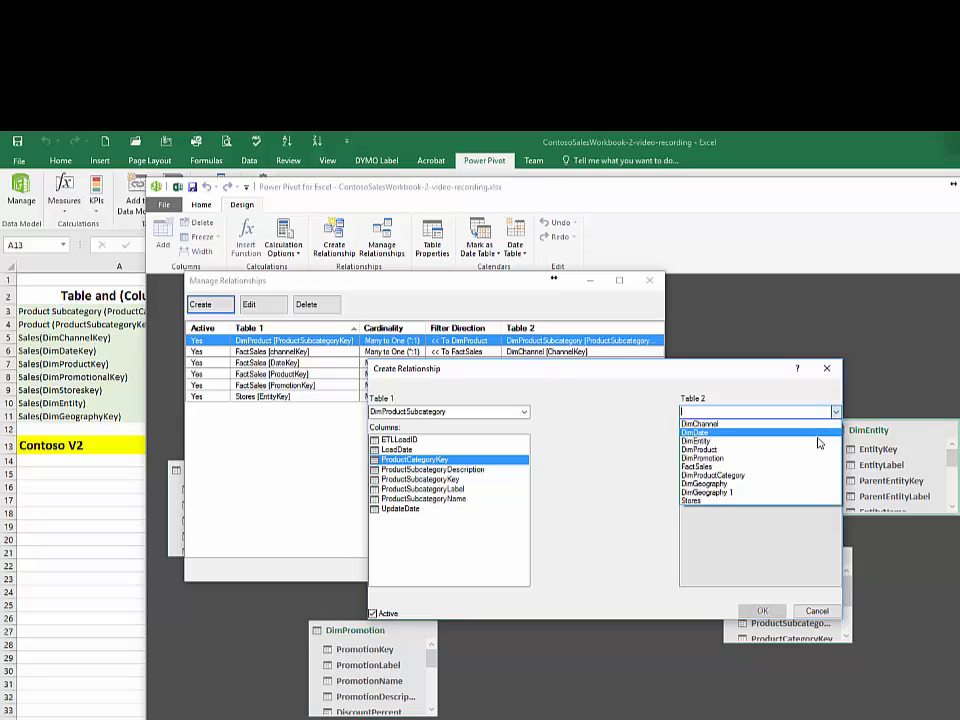
pyautogui.click(788, 476)
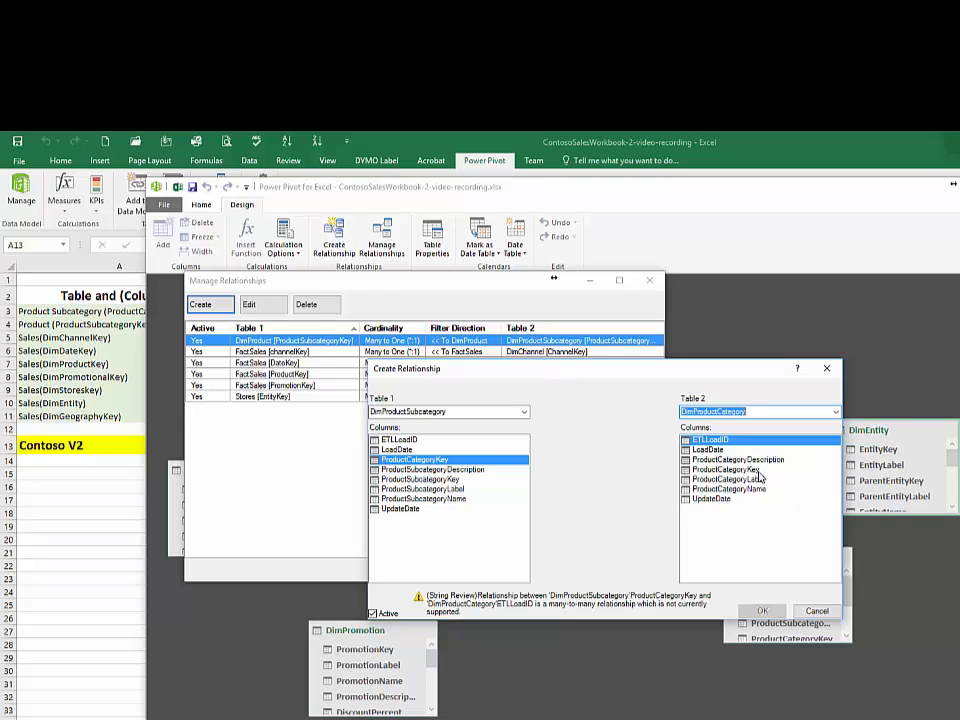
pyautogui.click(756, 470)
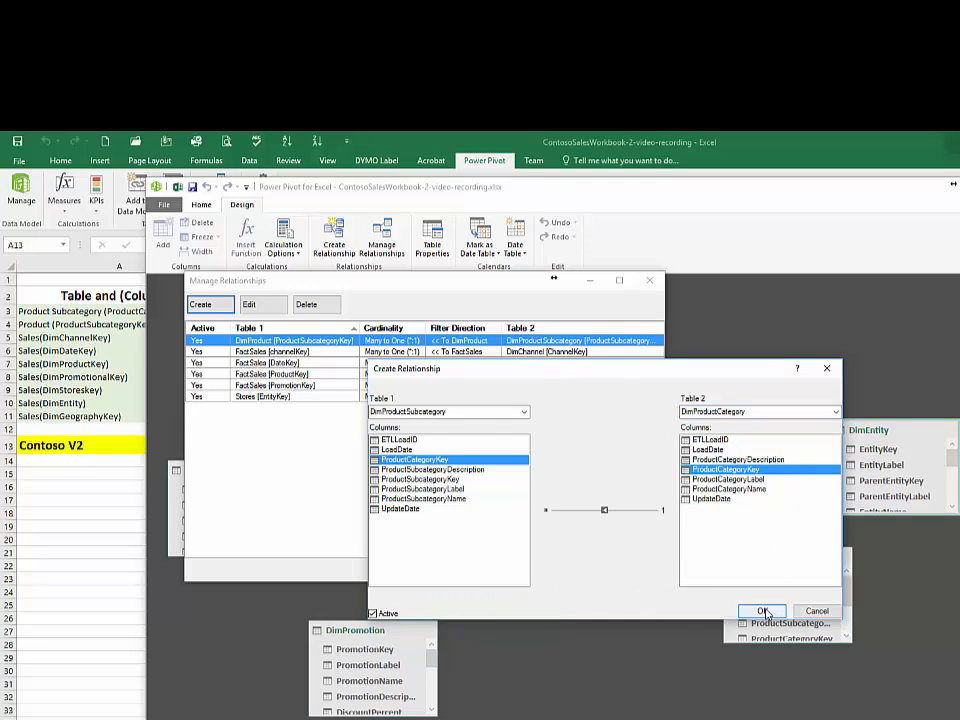
pyautogui.click(763, 611)
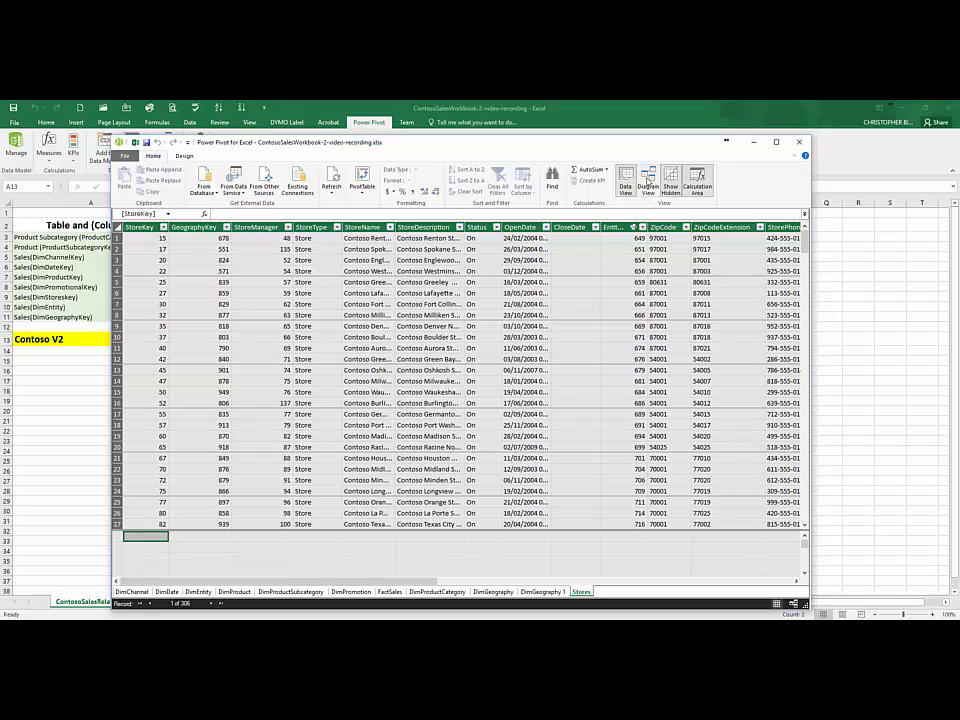
# Step: In diagram view, move the DimGeography table closer beneath Stores and lengthen both tables to show more of their fields
pyautogui.click(648, 180)
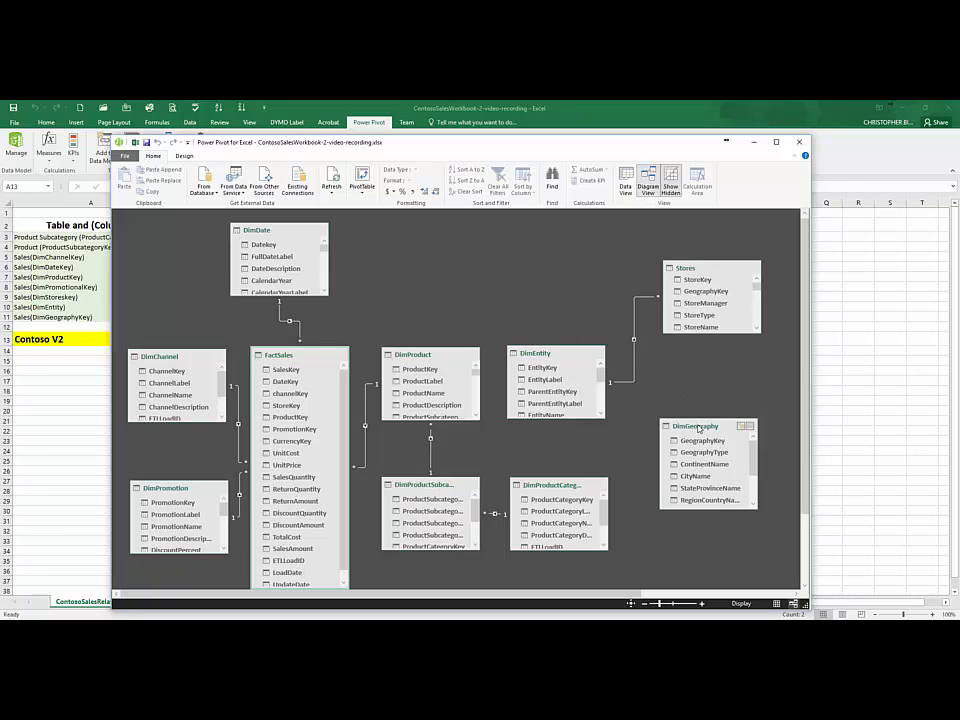
pyautogui.moveTo(698, 428); pyautogui.dragTo(702, 378)
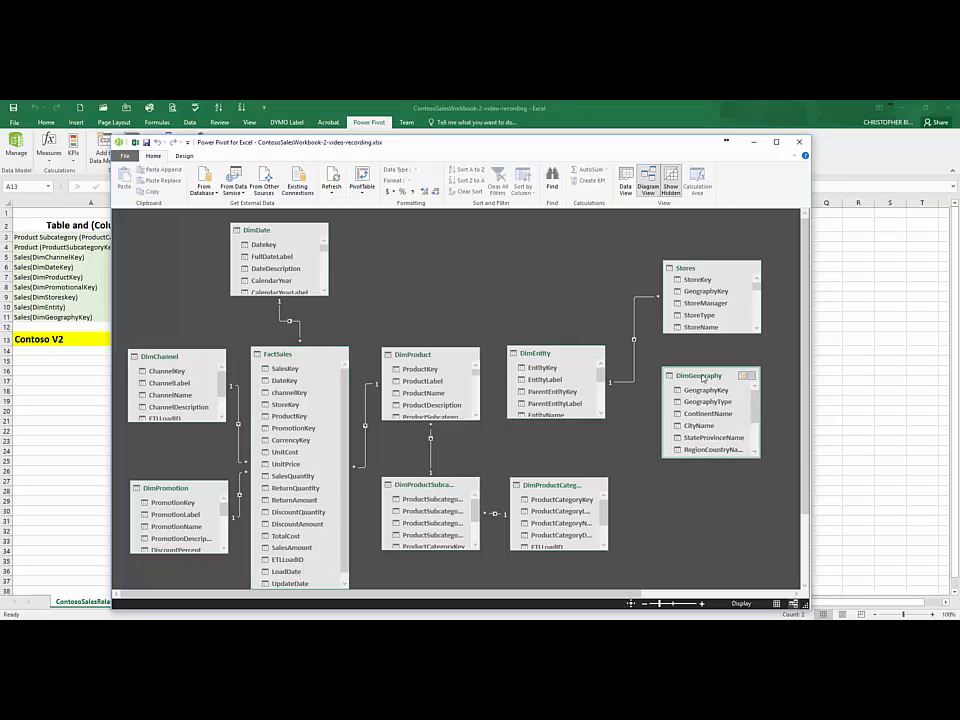
pyautogui.moveTo(704, 458); pyautogui.dragTo(707, 512)
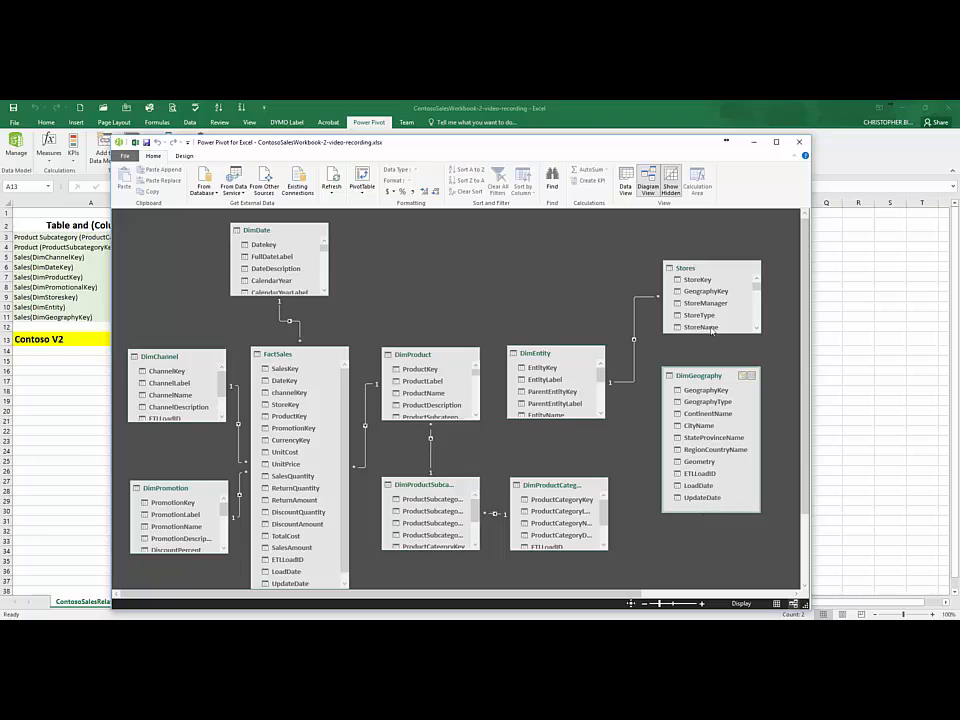
pyautogui.click(689, 268)
pyautogui.moveTo(691, 267); pyautogui.dragTo(694, 264)
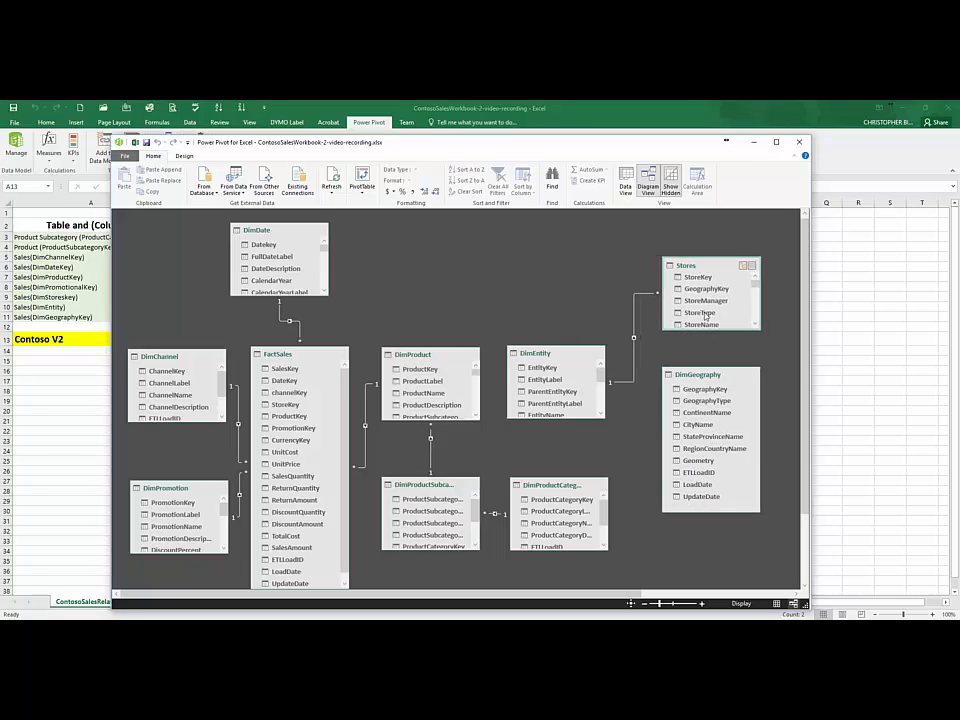
pyautogui.moveTo(709, 330); pyautogui.dragTo(709, 340)
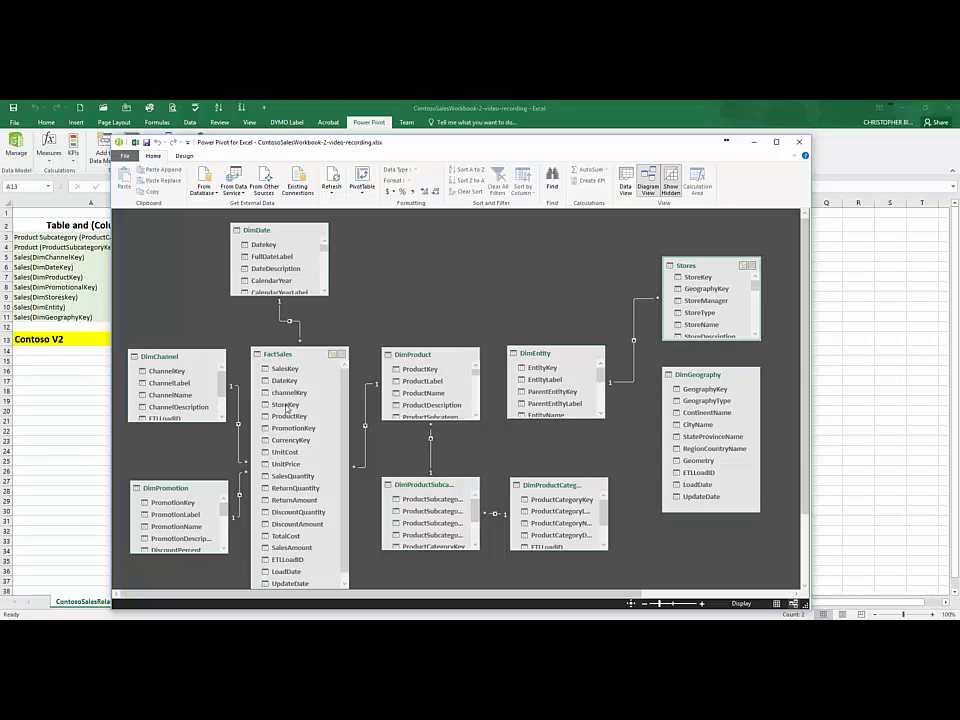
# Step: Relate StoreKey in FactSales to StoreKey in Stores, and GeographyKey in Stores to GeographyKey in DimGeography
pyautogui.click(286, 405)
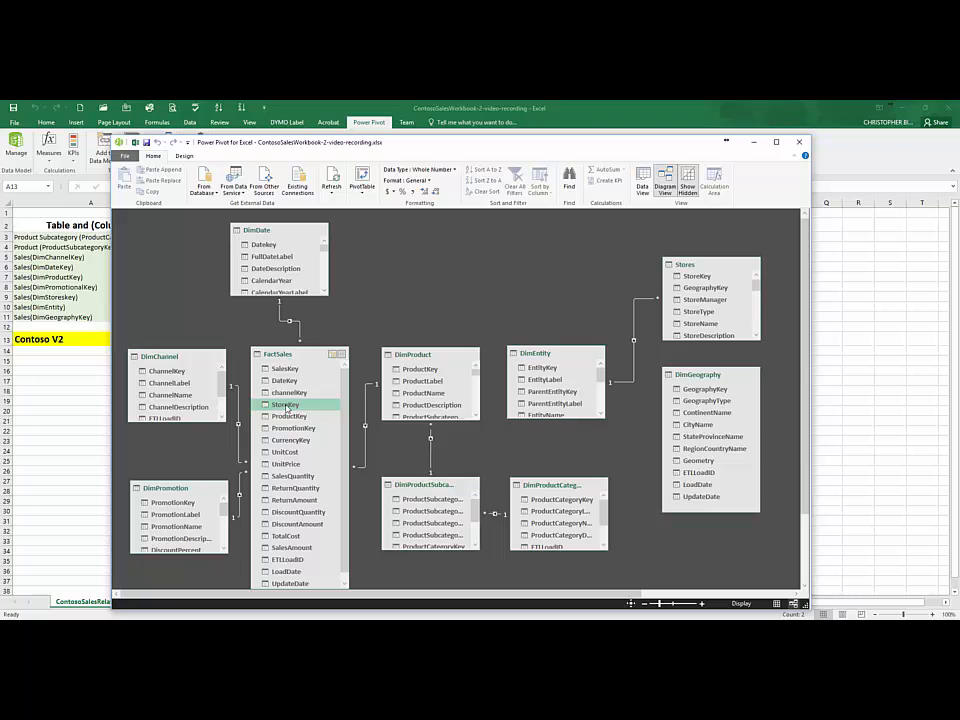
pyautogui.moveTo(286, 406); pyautogui.dragTo(688, 277)
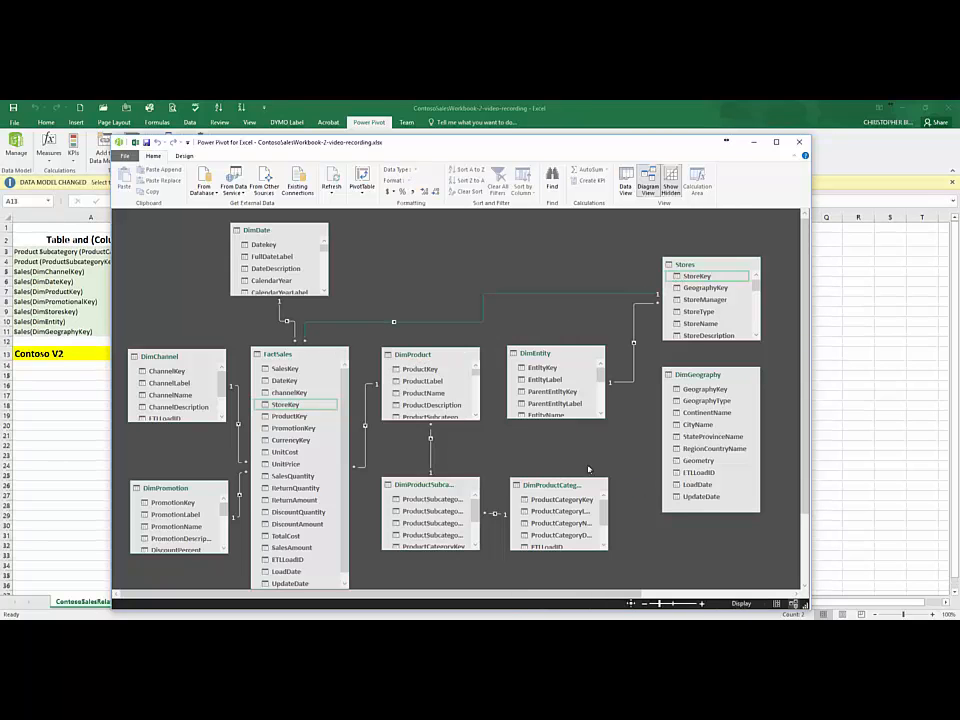
pyautogui.click(707, 288)
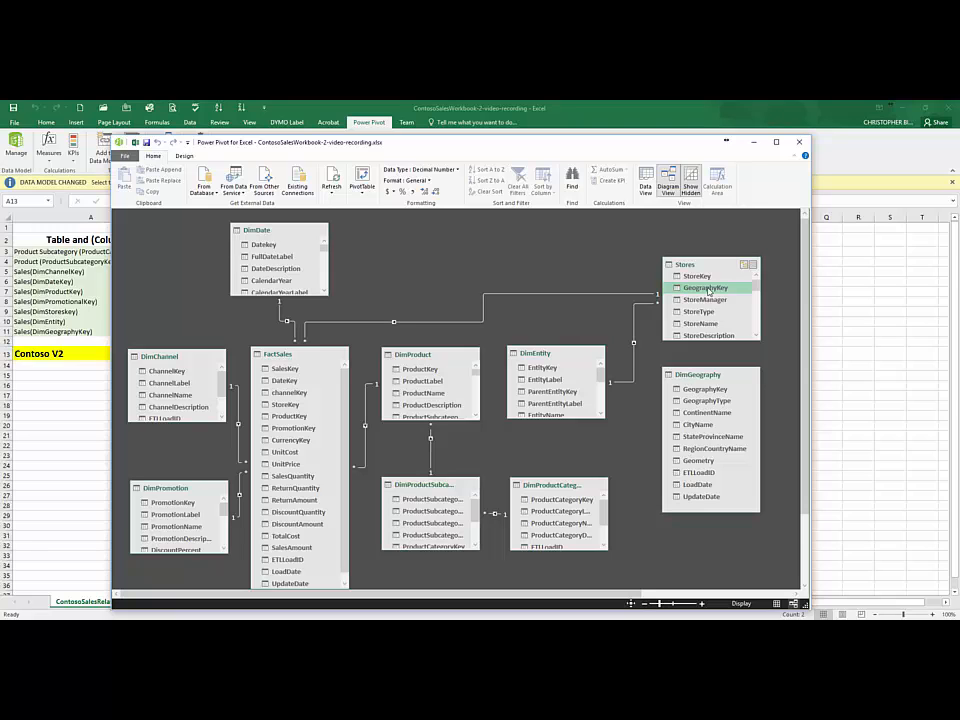
pyautogui.moveTo(708, 290); pyautogui.dragTo(704, 388)
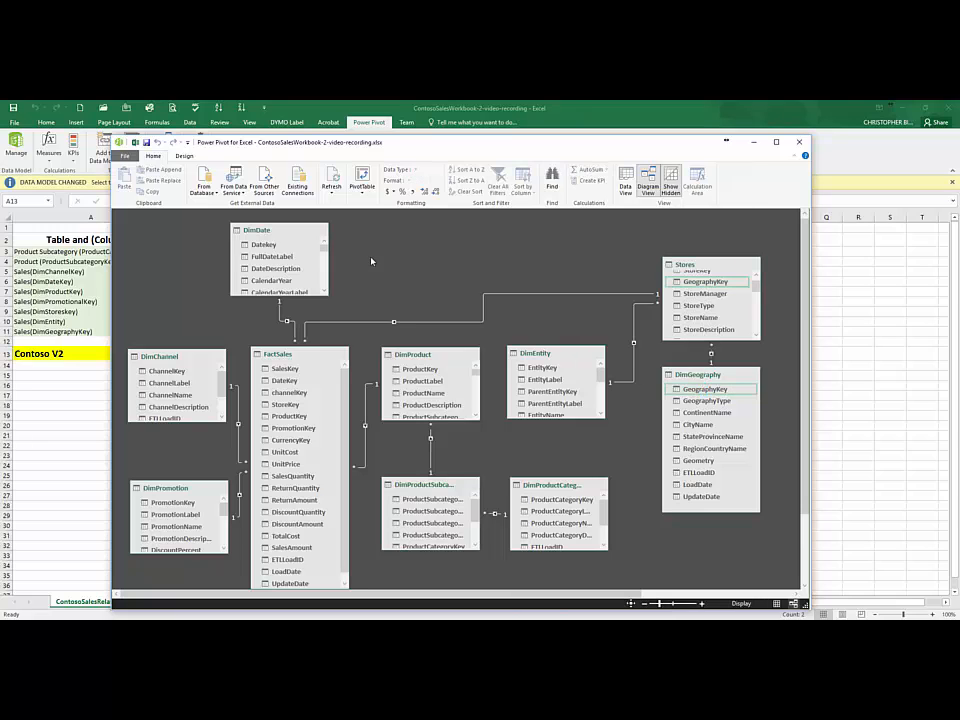
# Step: Open the list of the data model's relationships for review
pyautogui.click(184, 158)
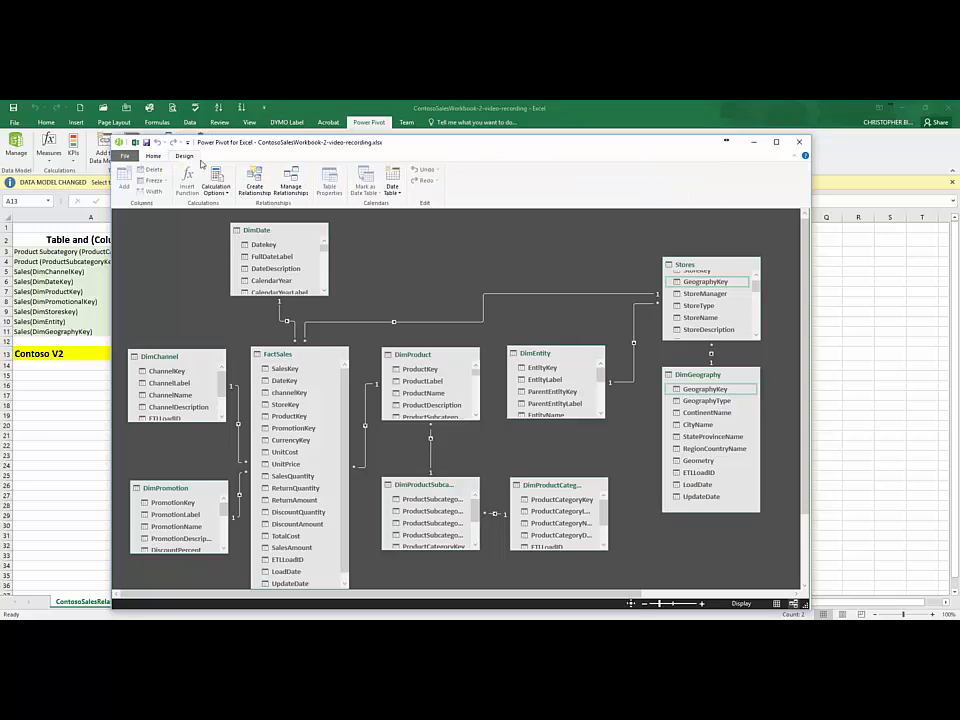
pyautogui.click(304, 192)
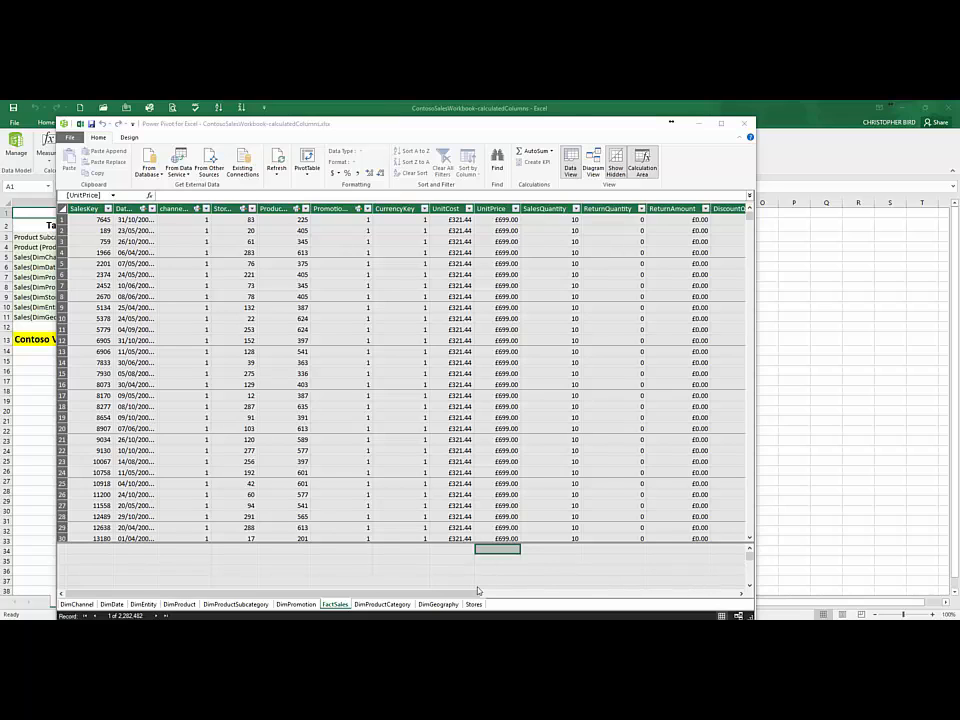
# Step: Begin a calculated column formula in the empty column at the end of the FactSales table with =[SalesAmount]
pyautogui.moveTo(471, 597); pyautogui.dragTo(729, 604)
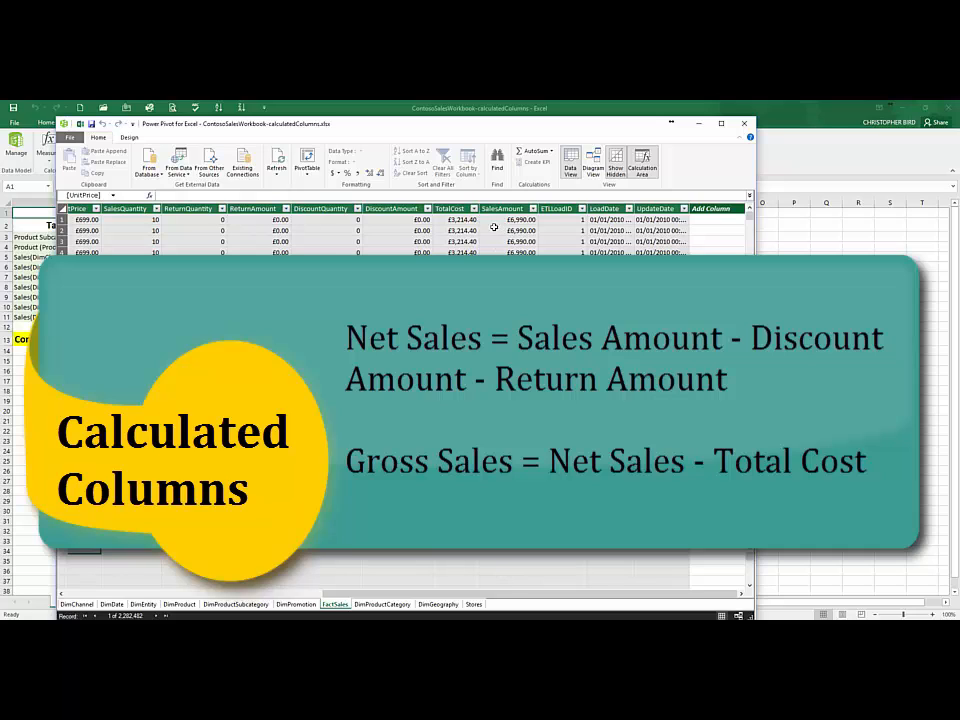
pyautogui.scroll(-4, 403, 390)
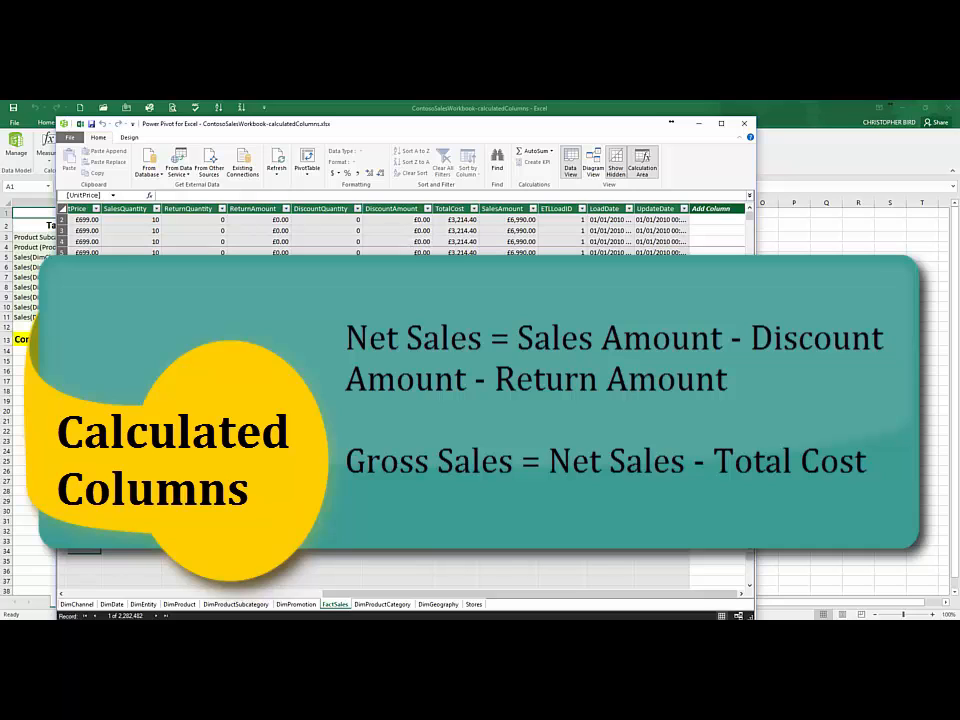
pyautogui.scroll(4, 403, 390)
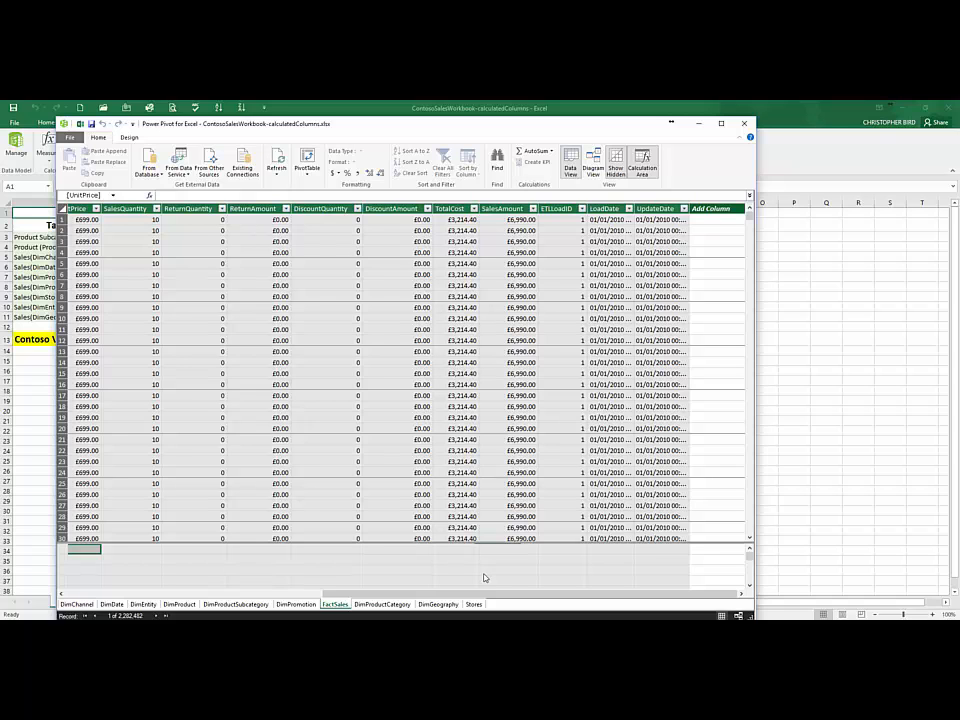
pyautogui.hscroll(-5, 482, 574)
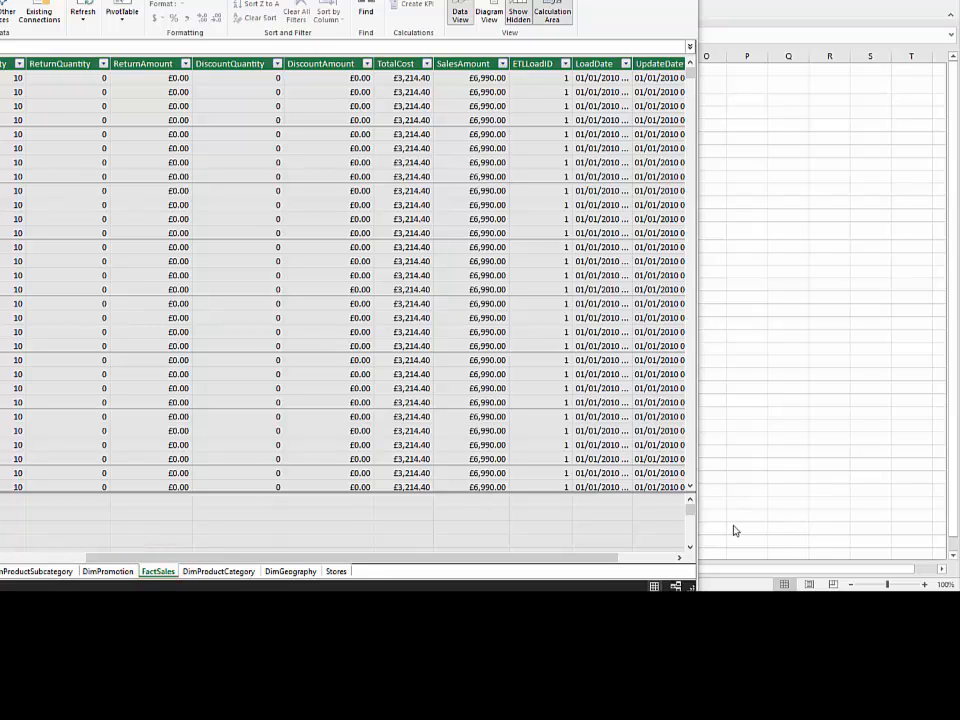
pyautogui.moveTo(611, 573); pyautogui.dragTo(671, 573)
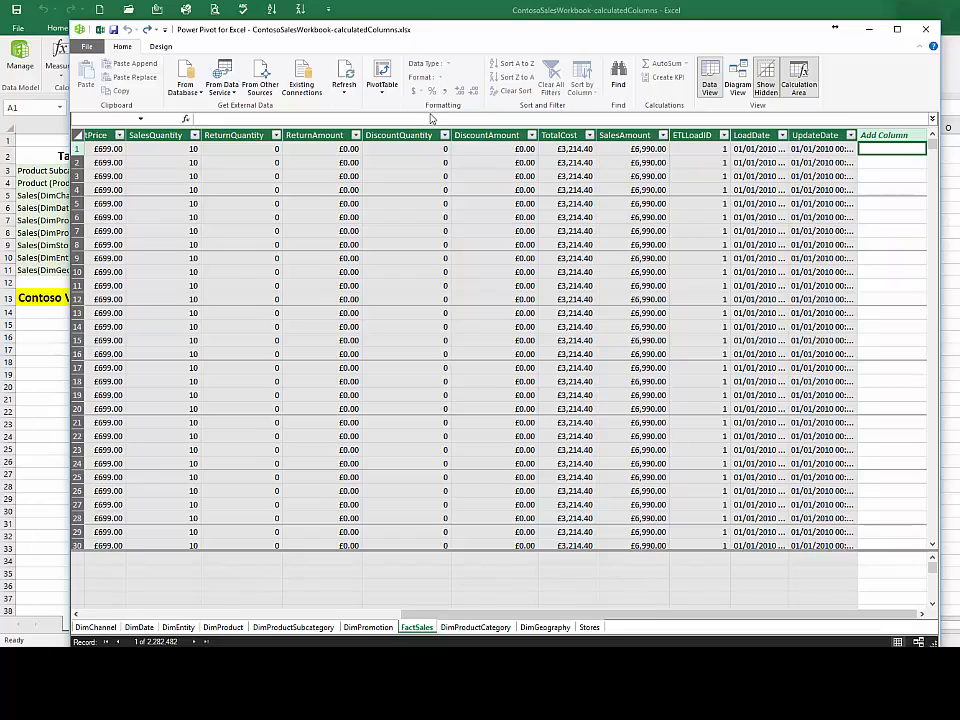
pyautogui.click(428, 119)
pyautogui.write('=')
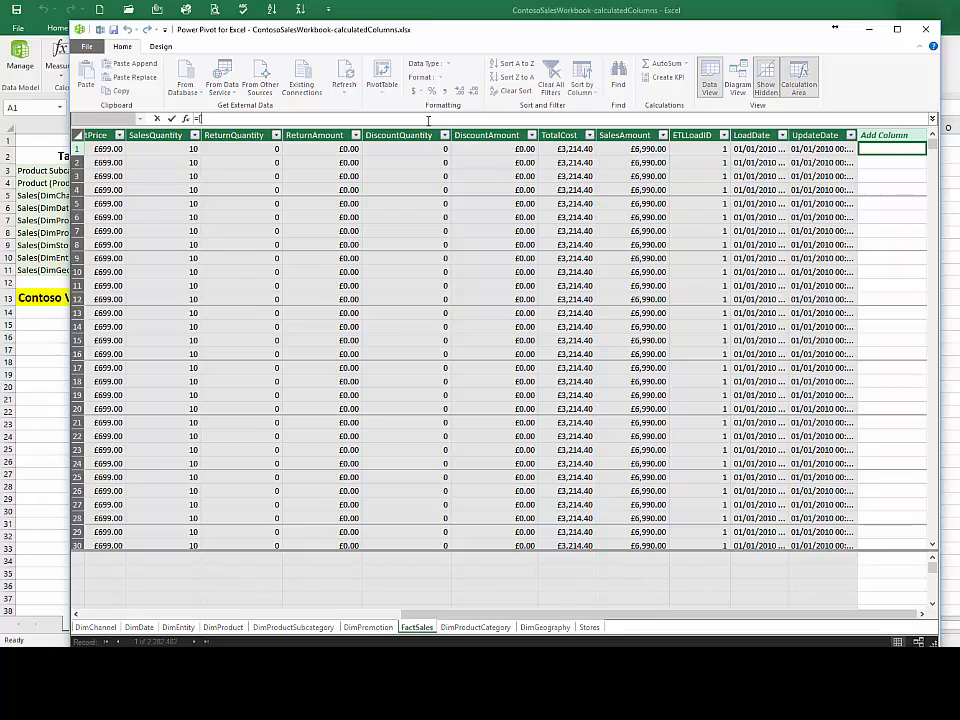
pyautogui.write('[')
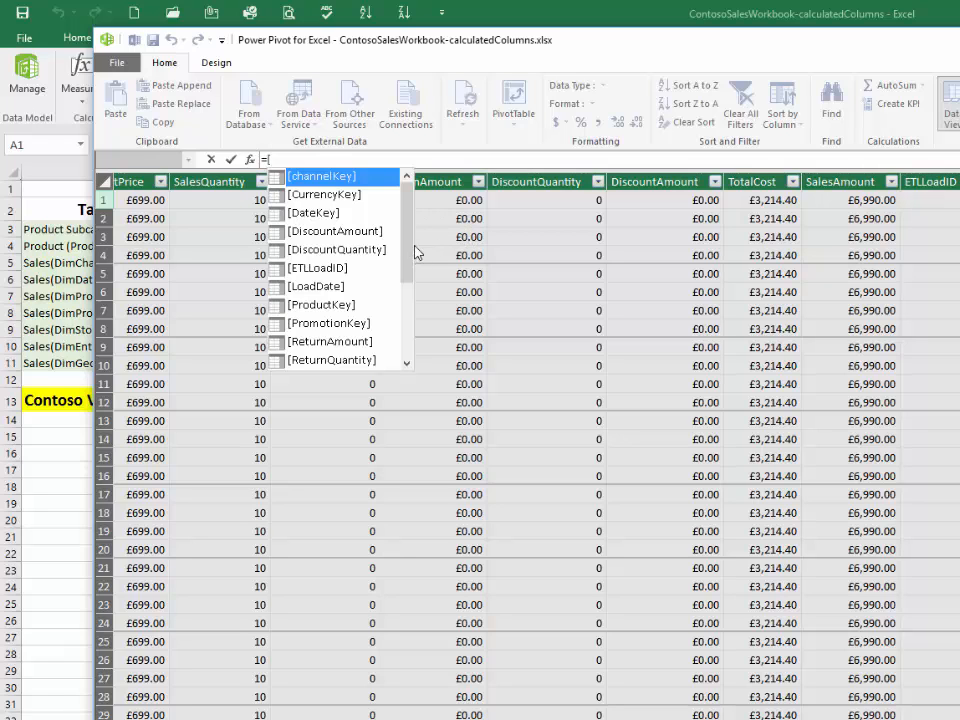
pyautogui.moveTo(410, 253); pyautogui.dragTo(412, 318)
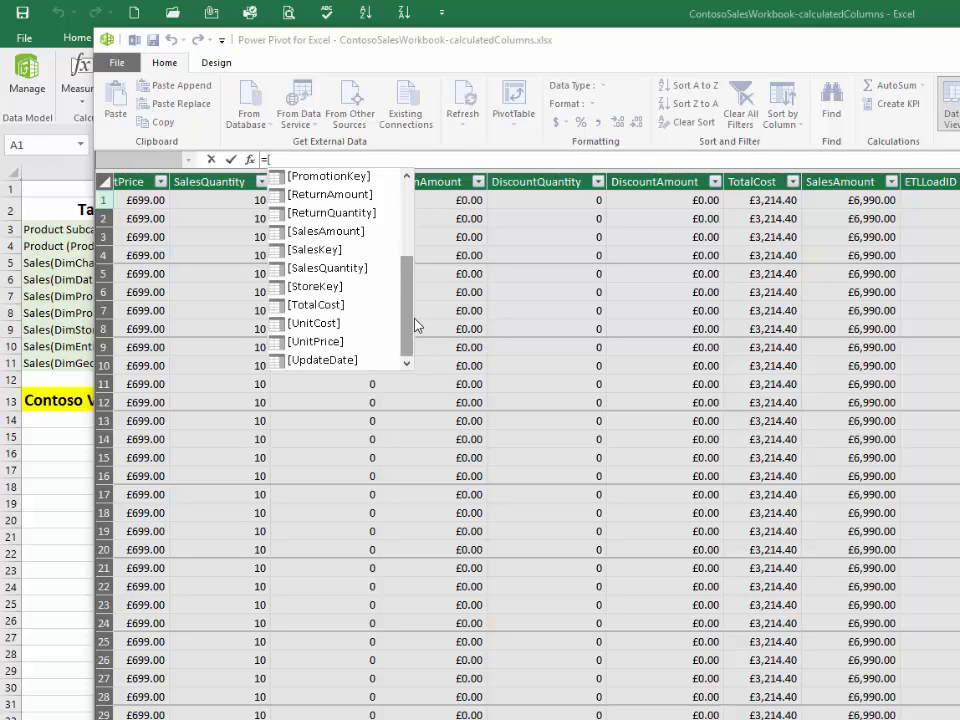
pyautogui.click(326, 232)
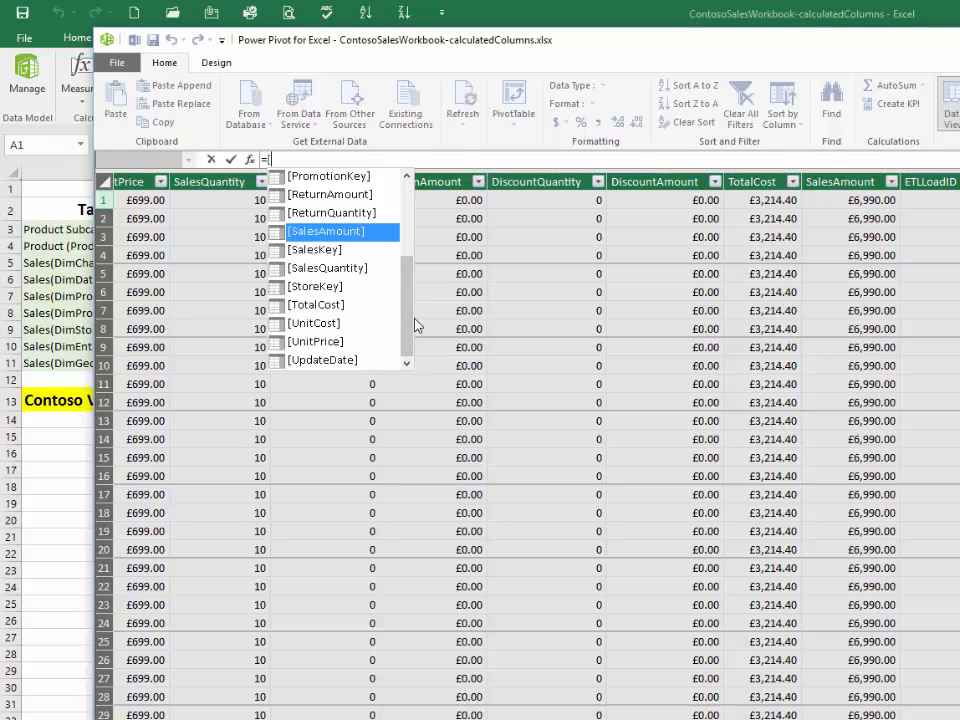
pyautogui.doubleClick(368, 232)
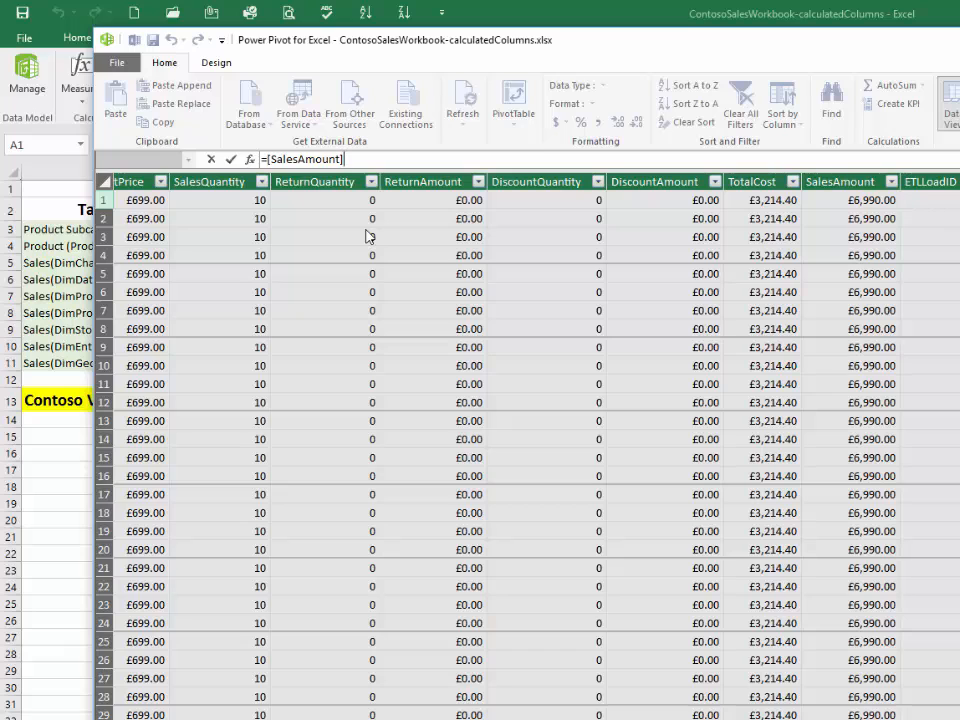
# Step: Complete the calculated column formula as =[SalesAmount]-[ReturnAmount]-[DiscountAmount] and commit it to the FactSales table
pyautogui.write('-[')
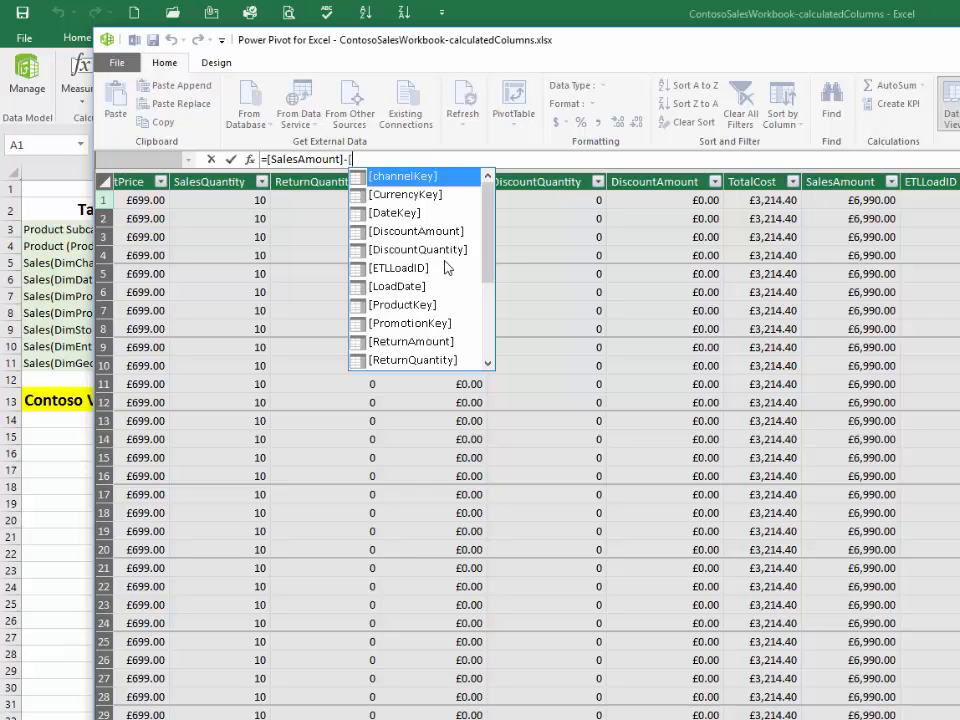
pyautogui.click(443, 345)
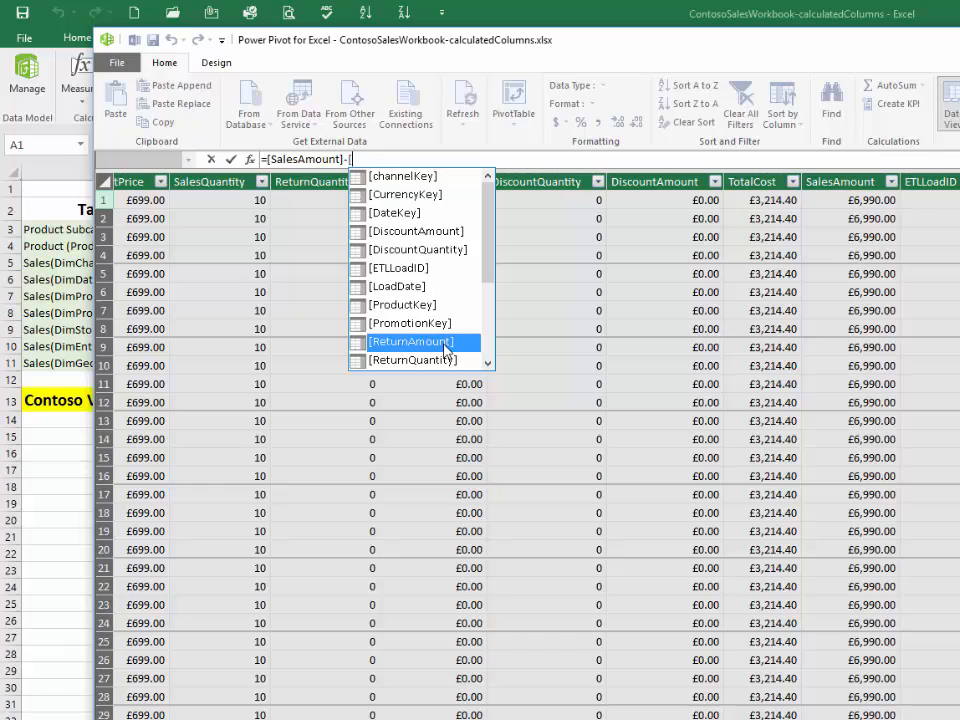
pyautogui.doubleClick(445, 344)
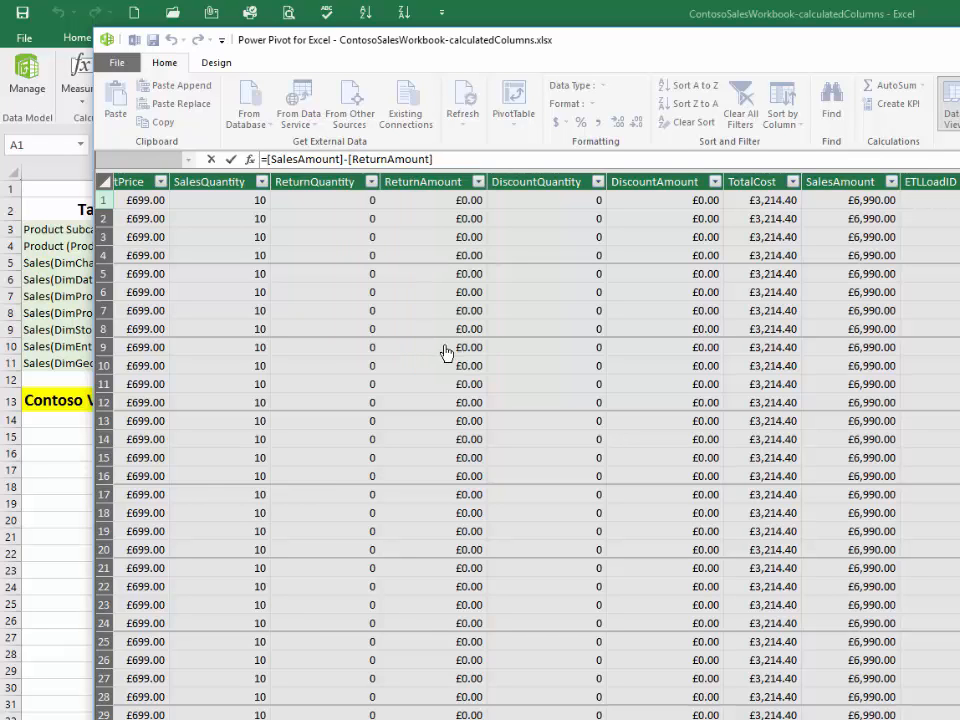
pyautogui.write('-[')
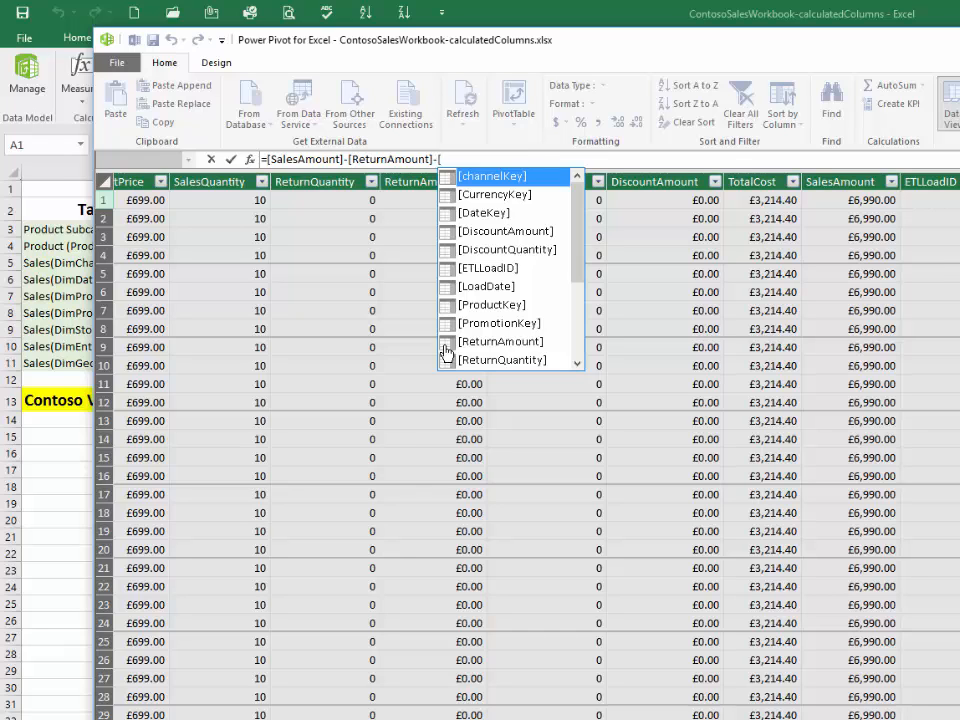
pyautogui.click(502, 236)
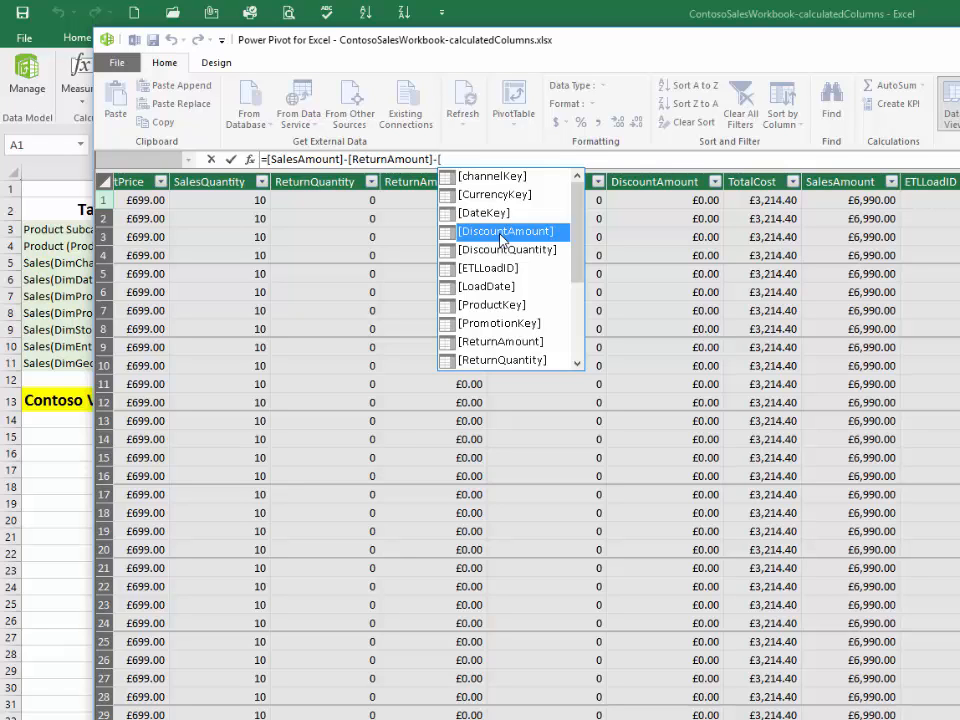
pyautogui.doubleClick(502, 237)
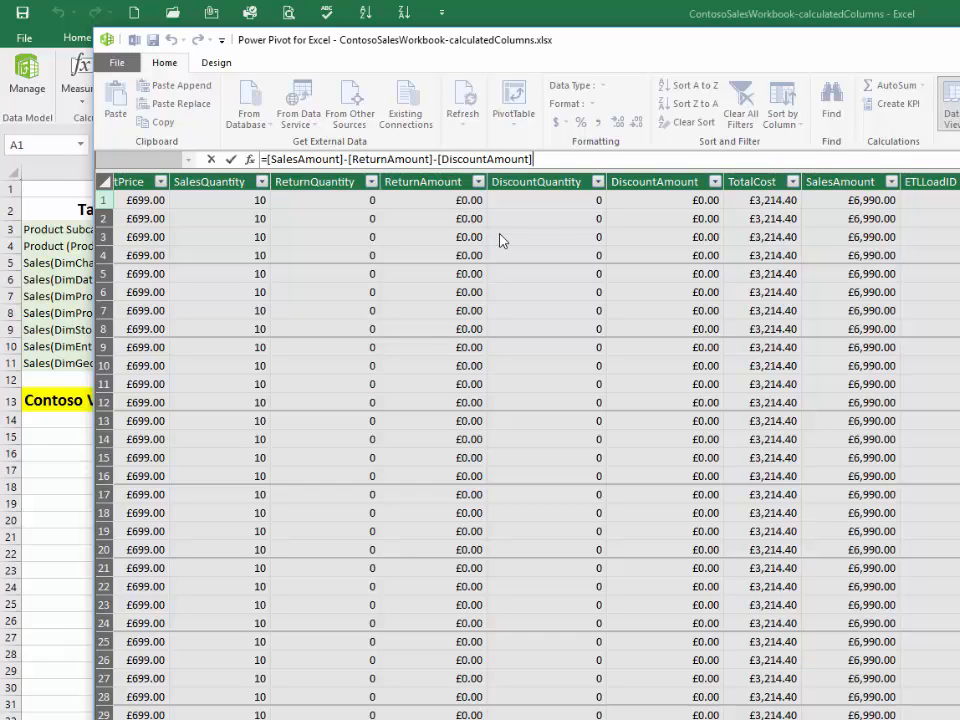
pyautogui.press('Return')
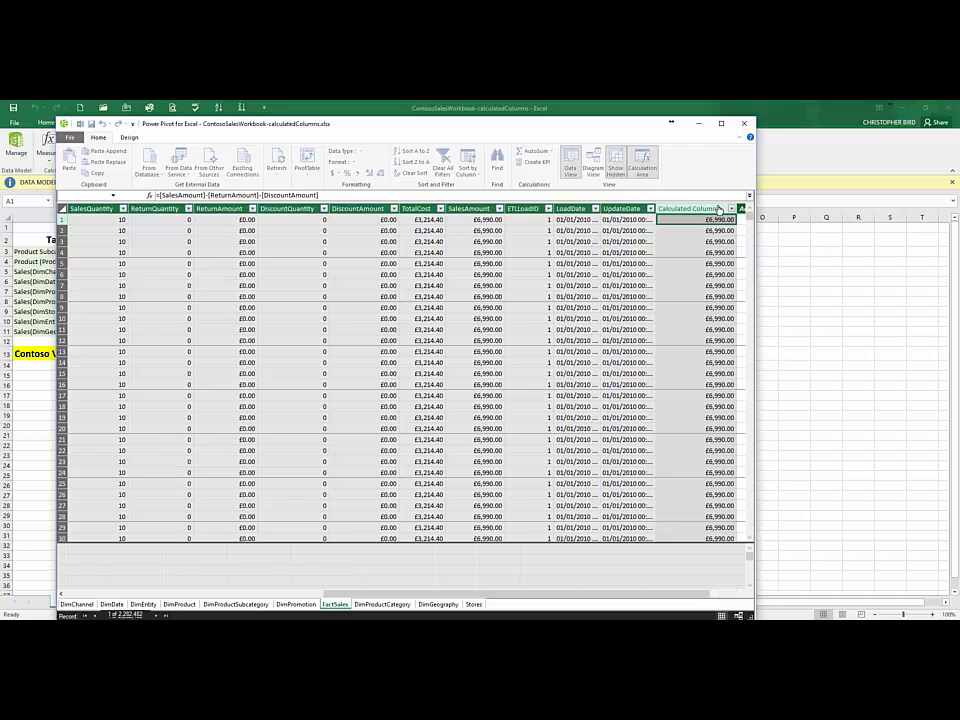
# Step: Rename the new calculated column in FactSales as NetSalesAmount
pyautogui.rightClick(716, 207)
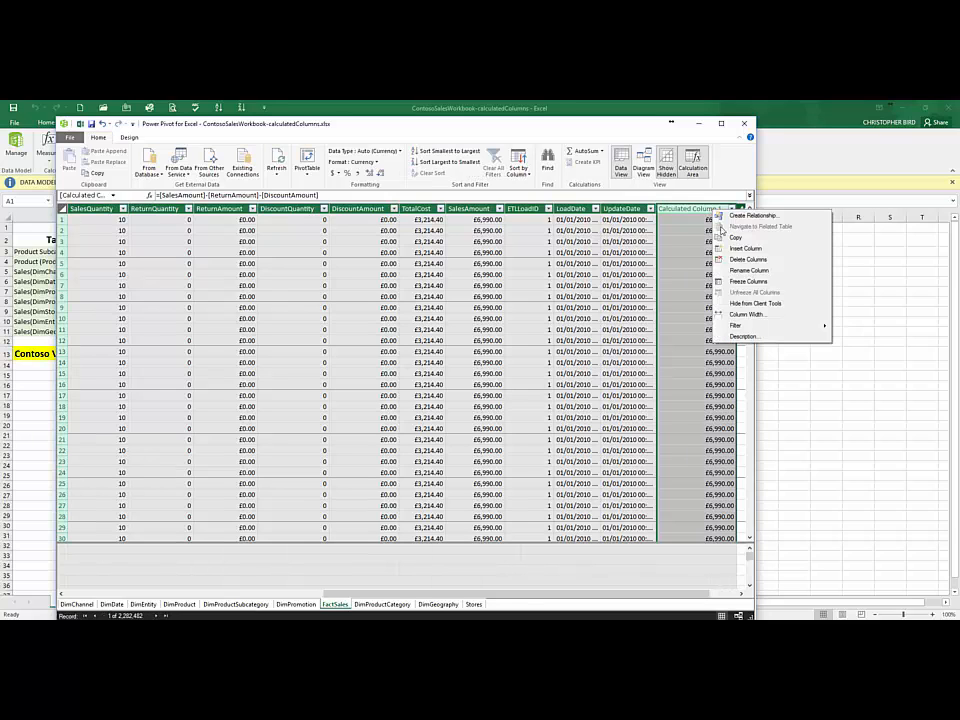
pyautogui.click(748, 270)
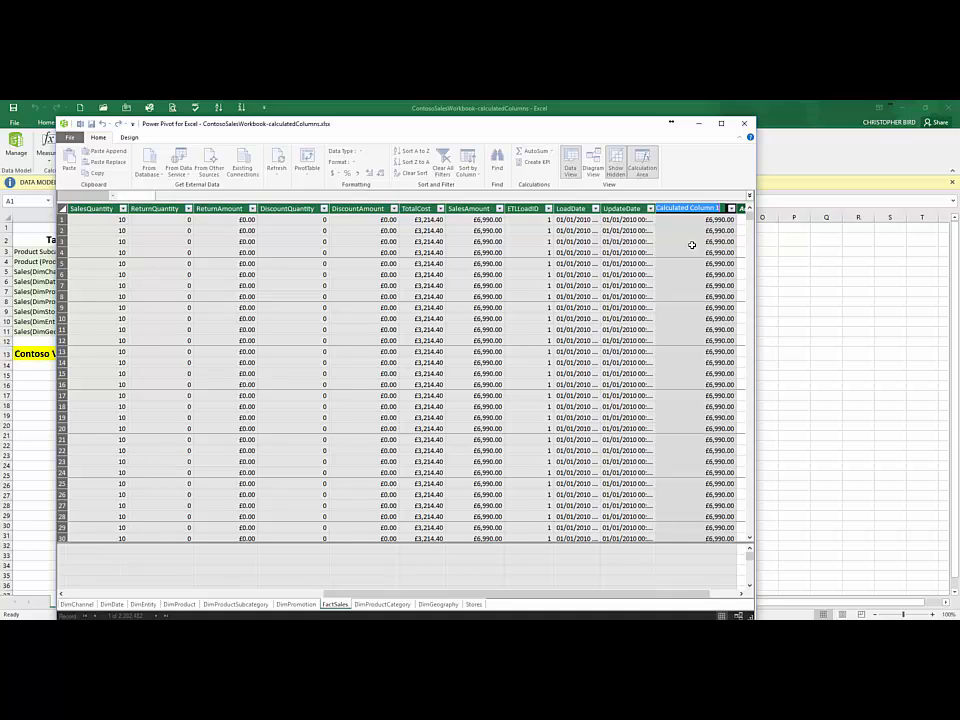
pyautogui.write('NetSalesAmount')
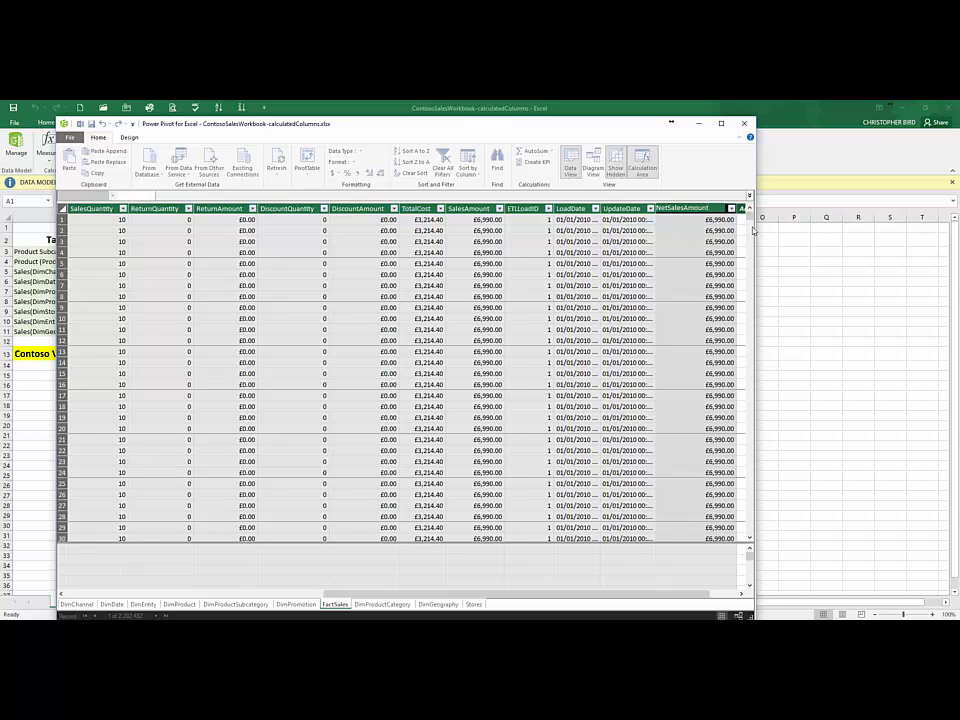
# Step: Add a second calculated column at the end of FactSales with the formula =[NetSalesAmount]-[TotalCost]
pyautogui.moveTo(752, 226); pyautogui.dragTo(545, 485)
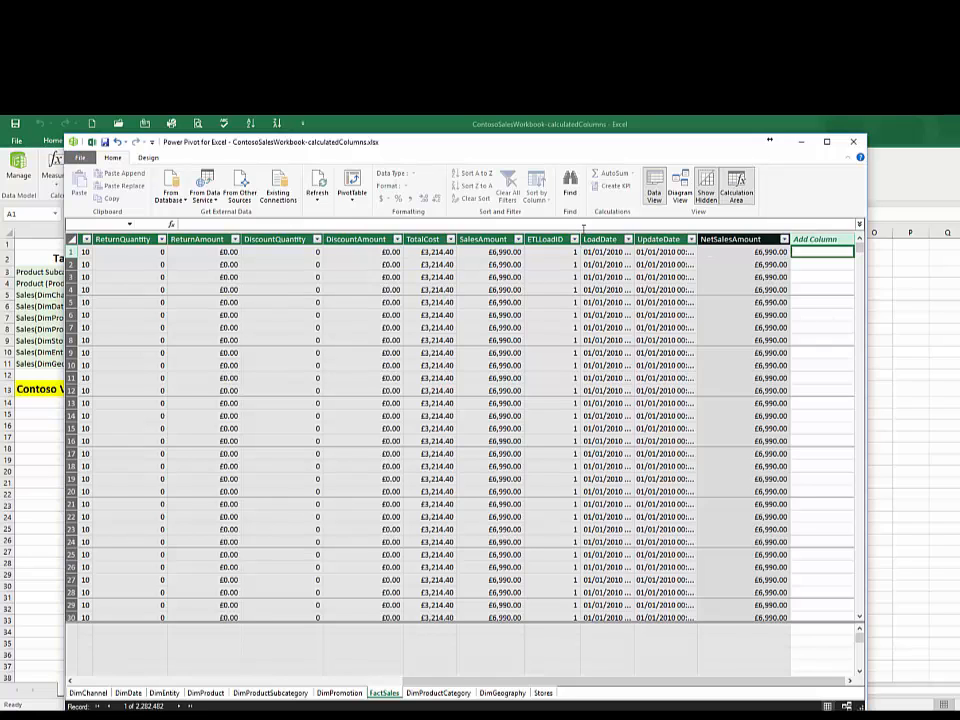
pyautogui.write('=')
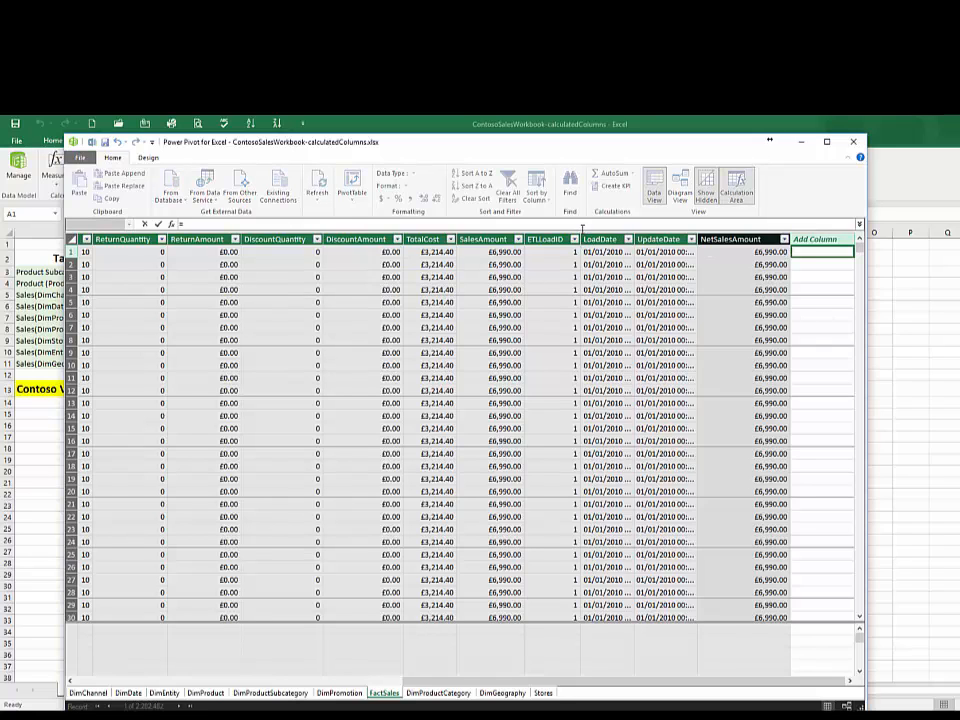
pyautogui.write('[')
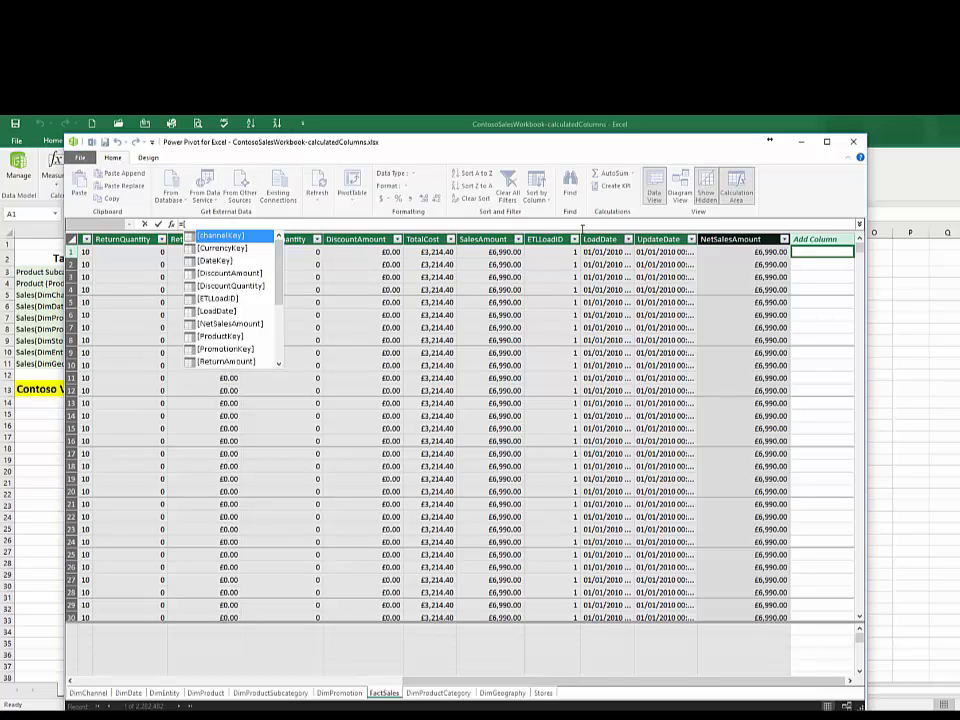
pyautogui.write('n')
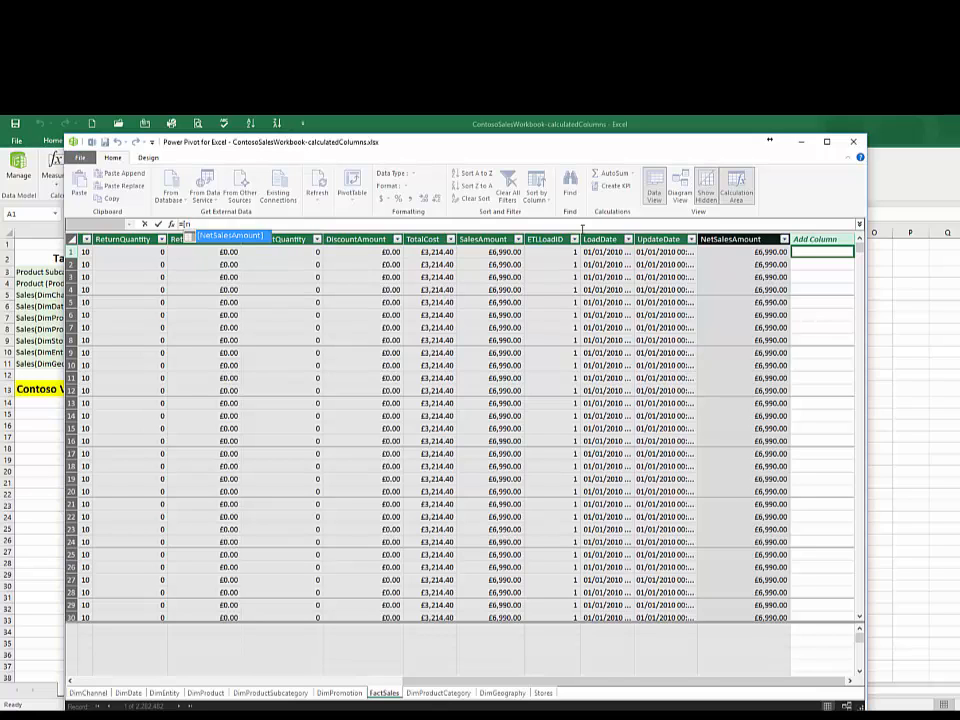
pyautogui.press('Tab')
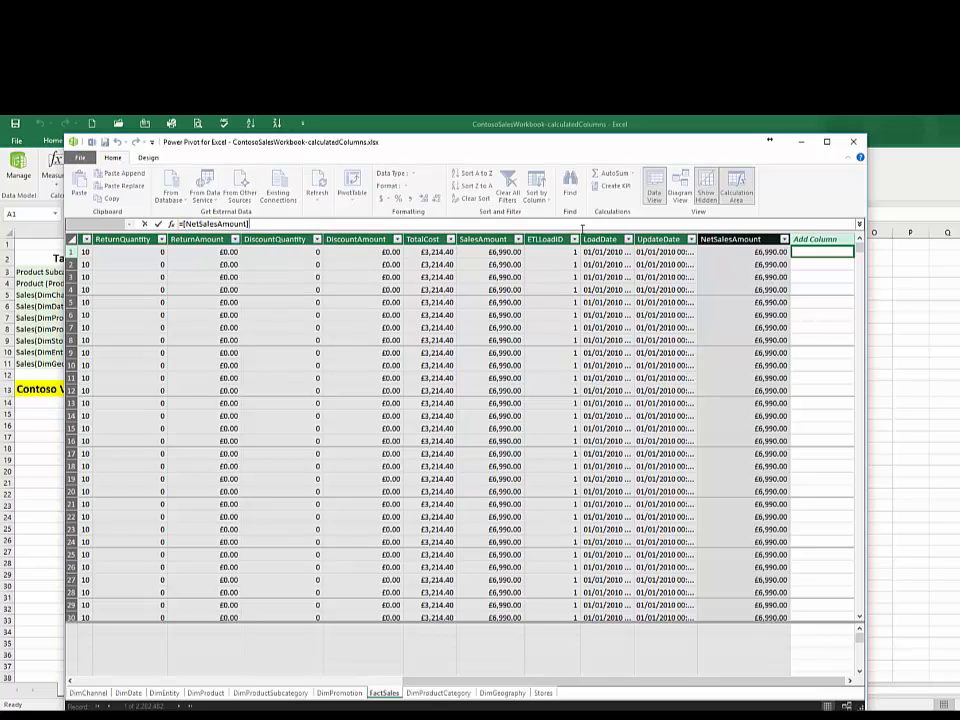
pyautogui.write('-[')
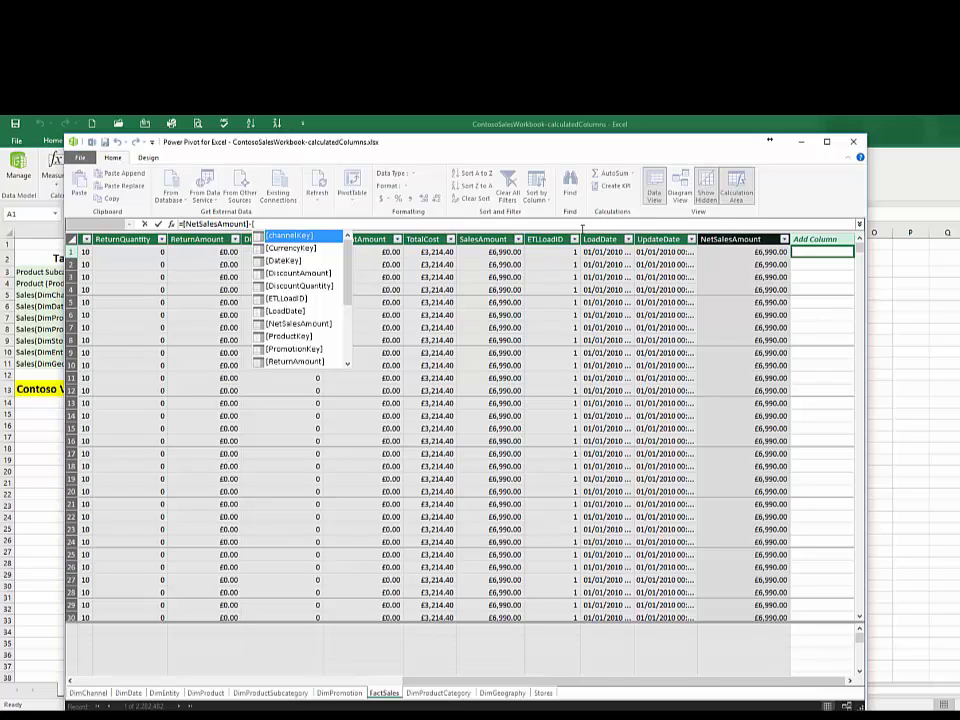
pyautogui.write('t')
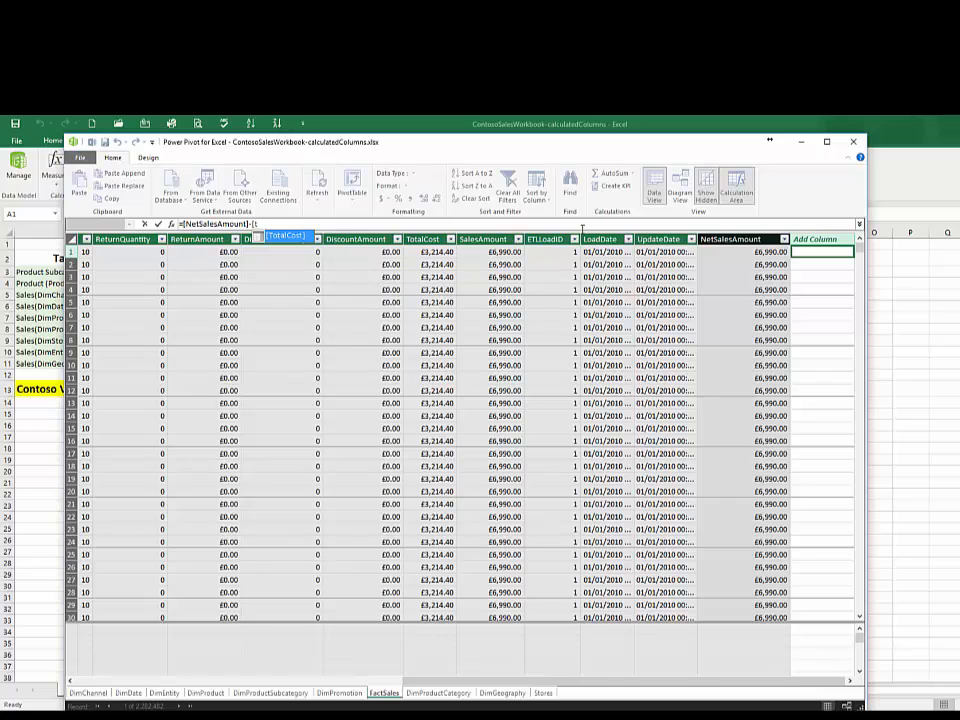
pyautogui.press('Tab')
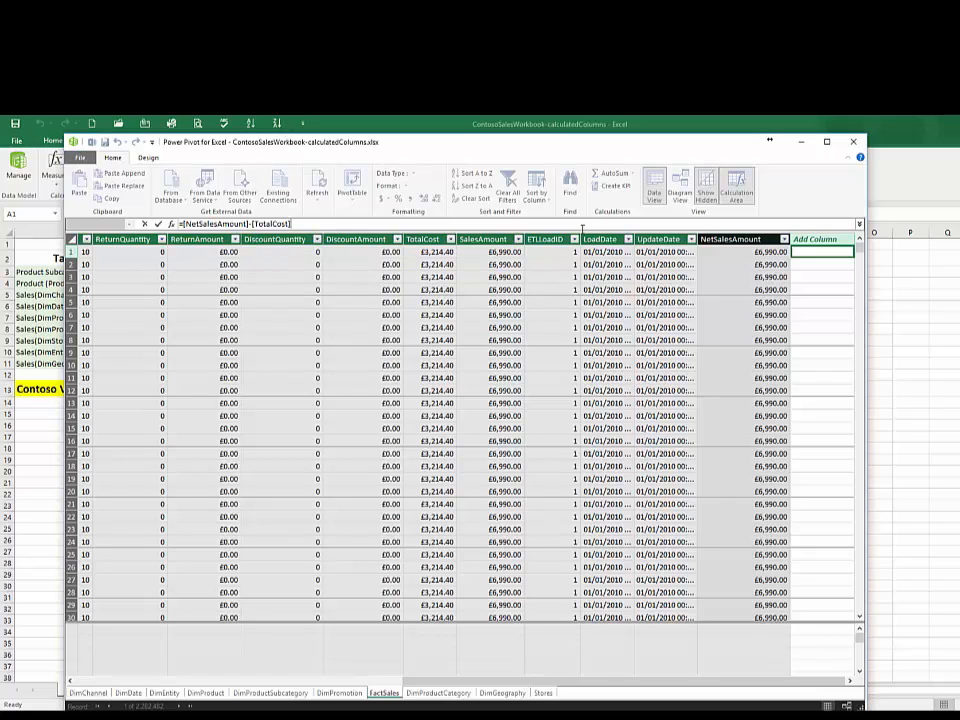
pyautogui.press('Return')
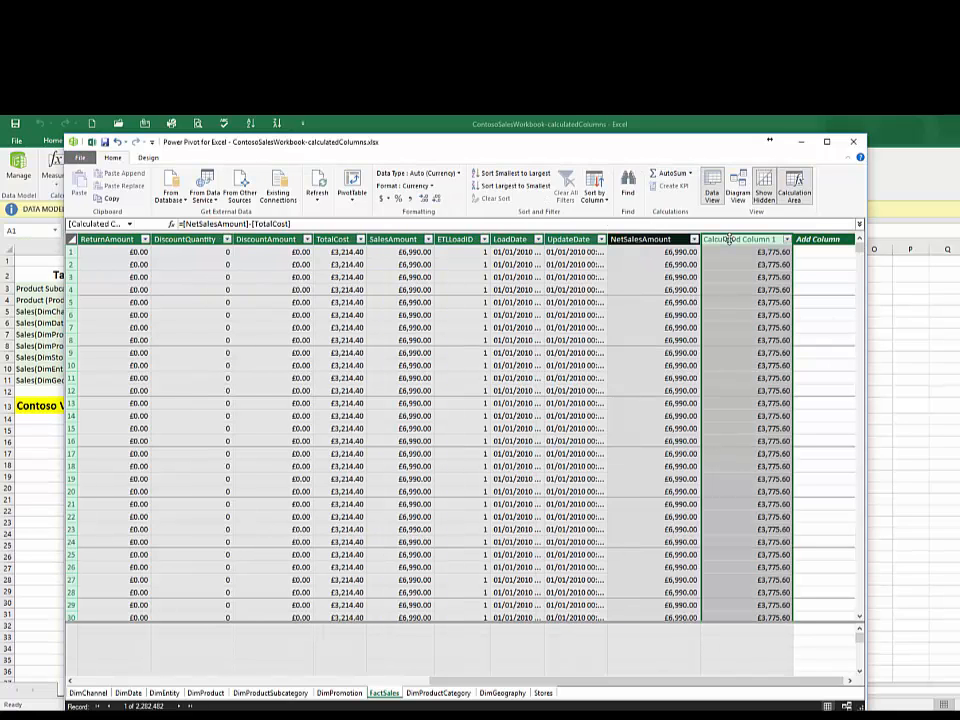
# Step: Begin renaming the calculated column that subtracts TotalCost from NetSalesAmount
pyautogui.rightClick(729, 238)
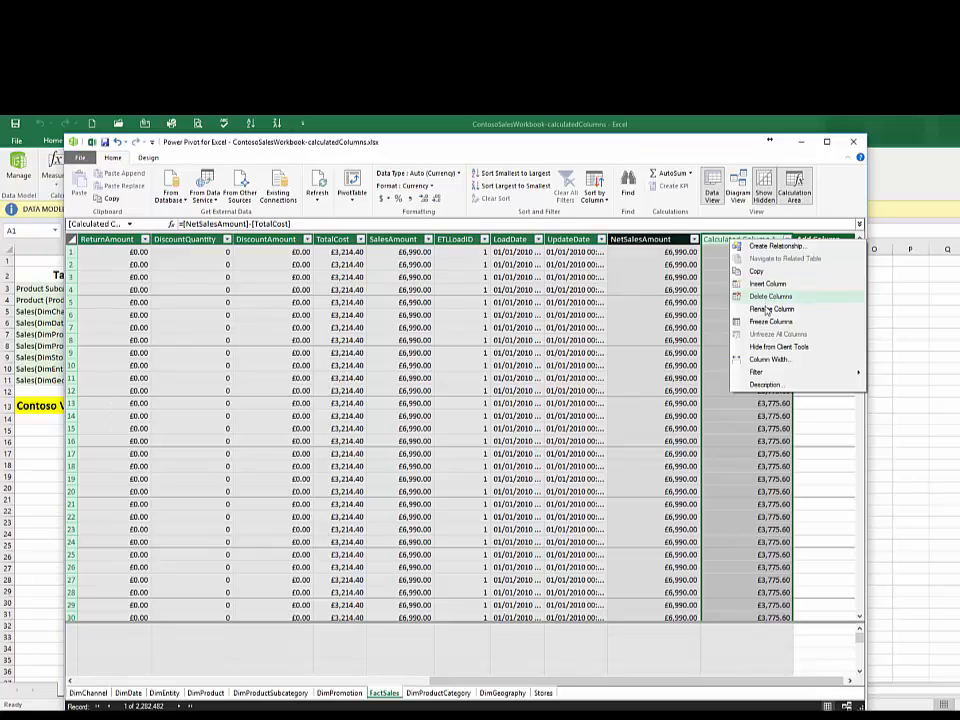
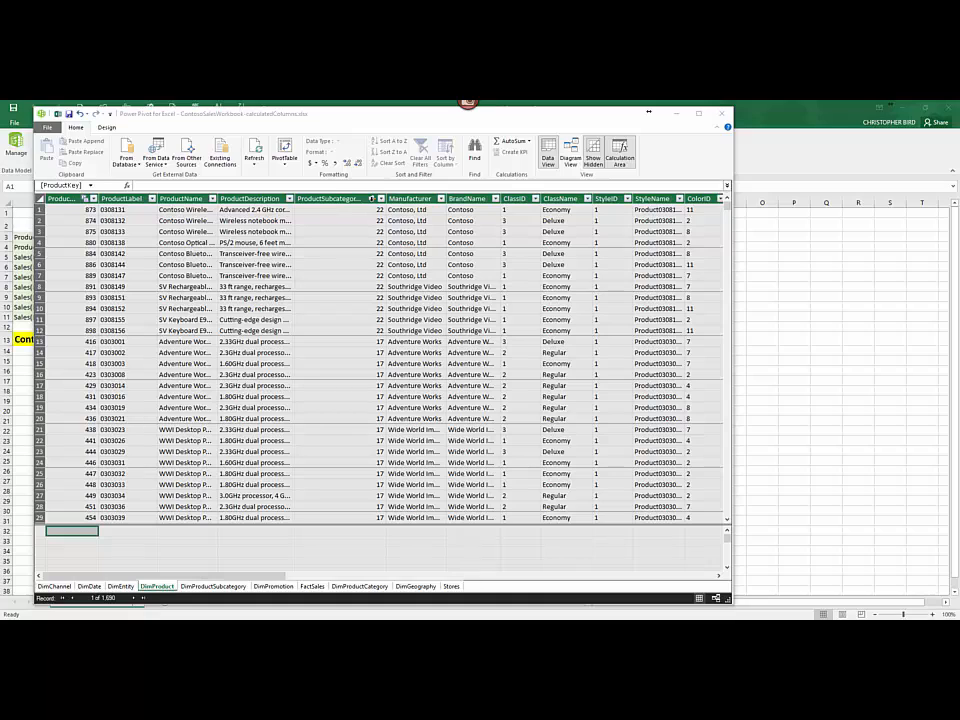
# Step: Add a calculated column at the end of DimProduct with the formula =RELATED(DimProductCategory[ProductCategoryName])
pyautogui.click(371, 198)
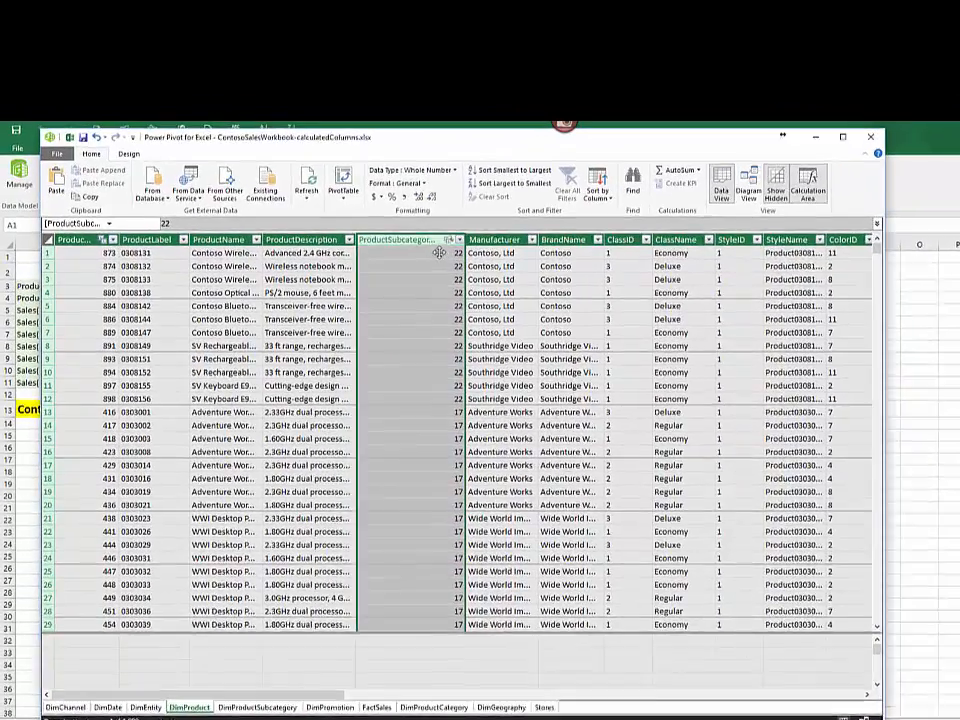
pyautogui.click(439, 253)
pyautogui.moveTo(449, 240)
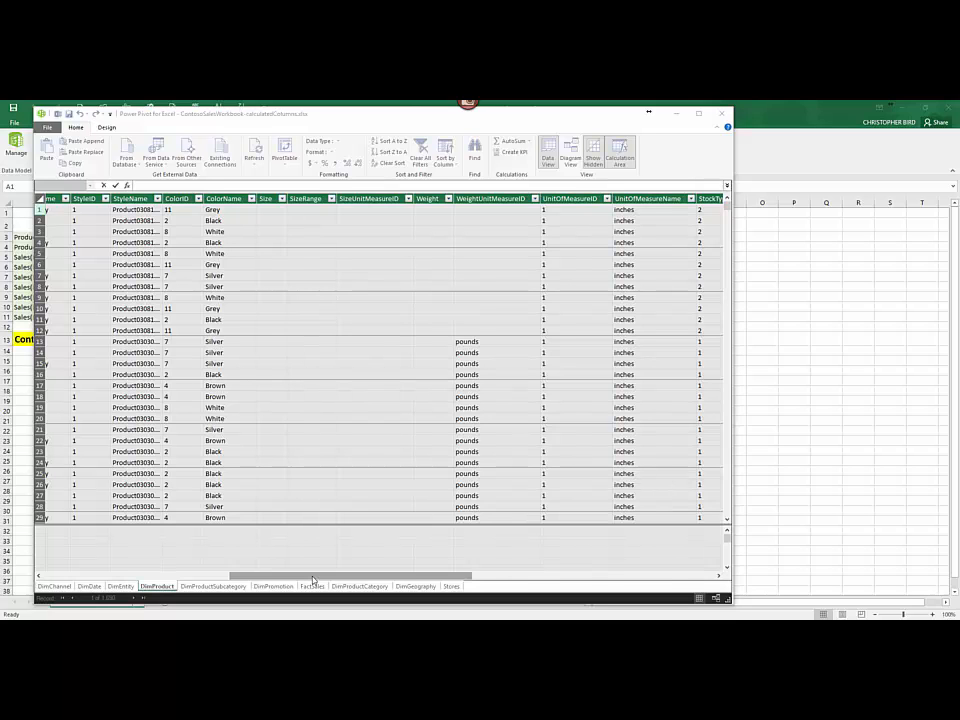
pyautogui.moveTo(312, 577); pyautogui.dragTo(588, 592)
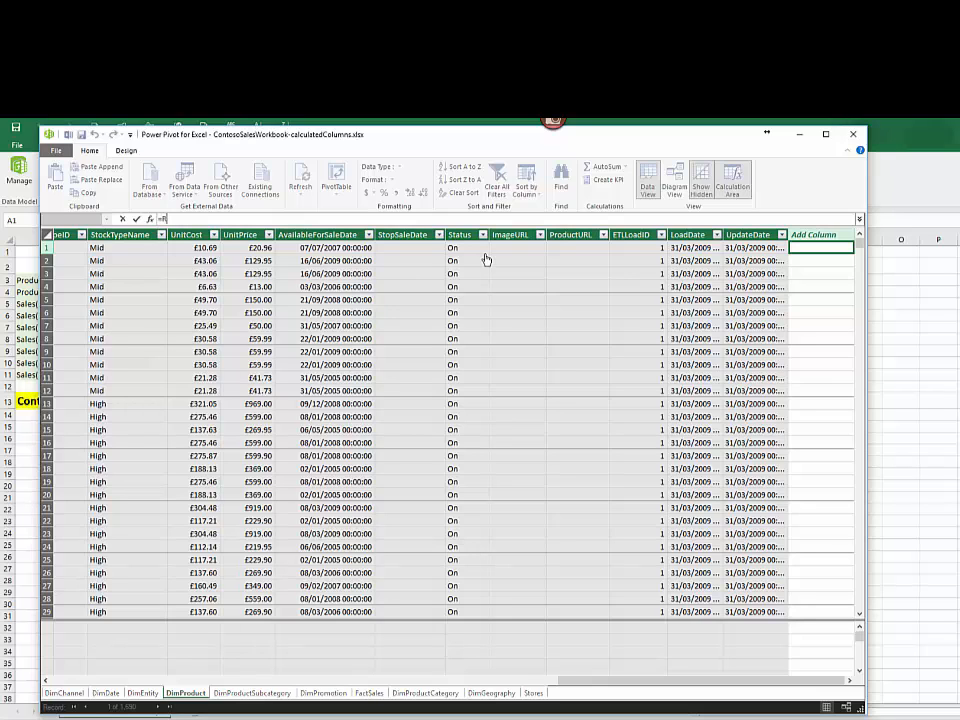
pyautogui.write('Re')
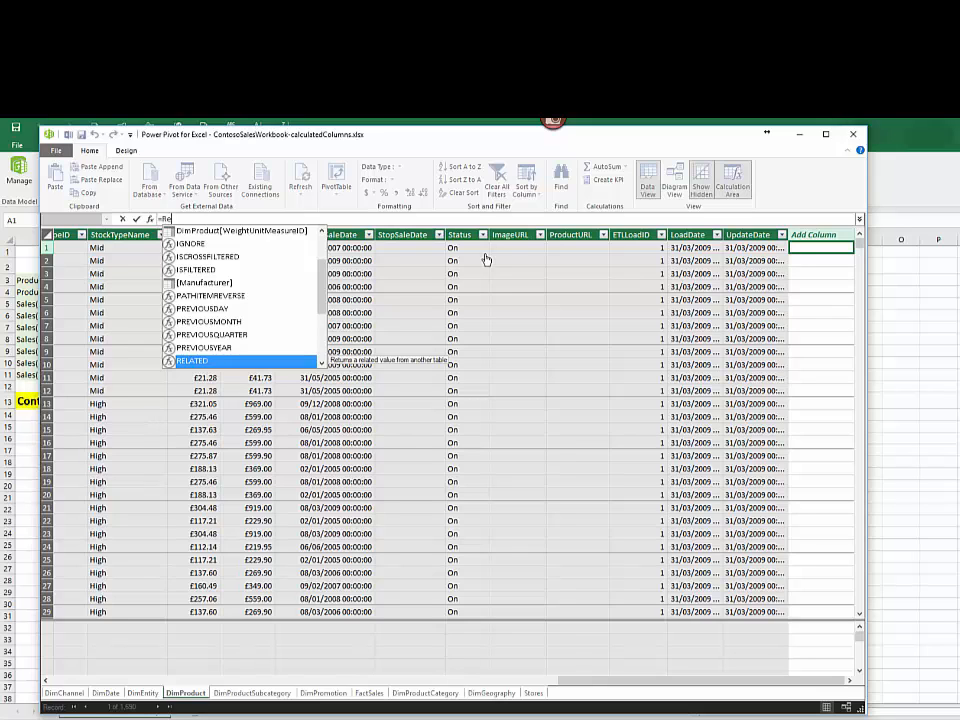
pyautogui.press('Tab')
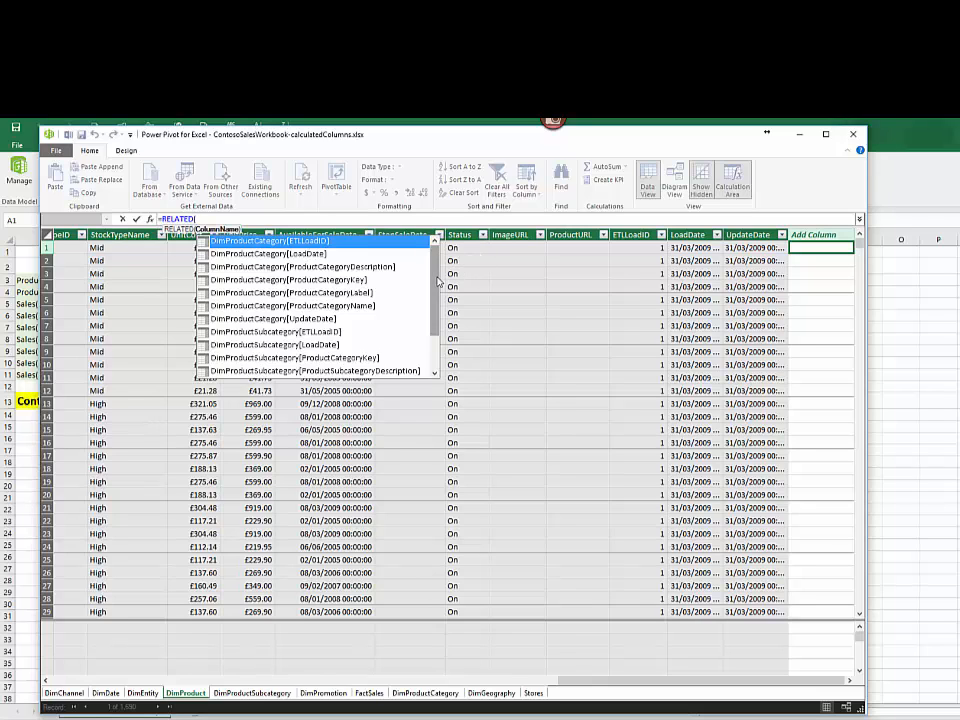
pyautogui.click(378, 307)
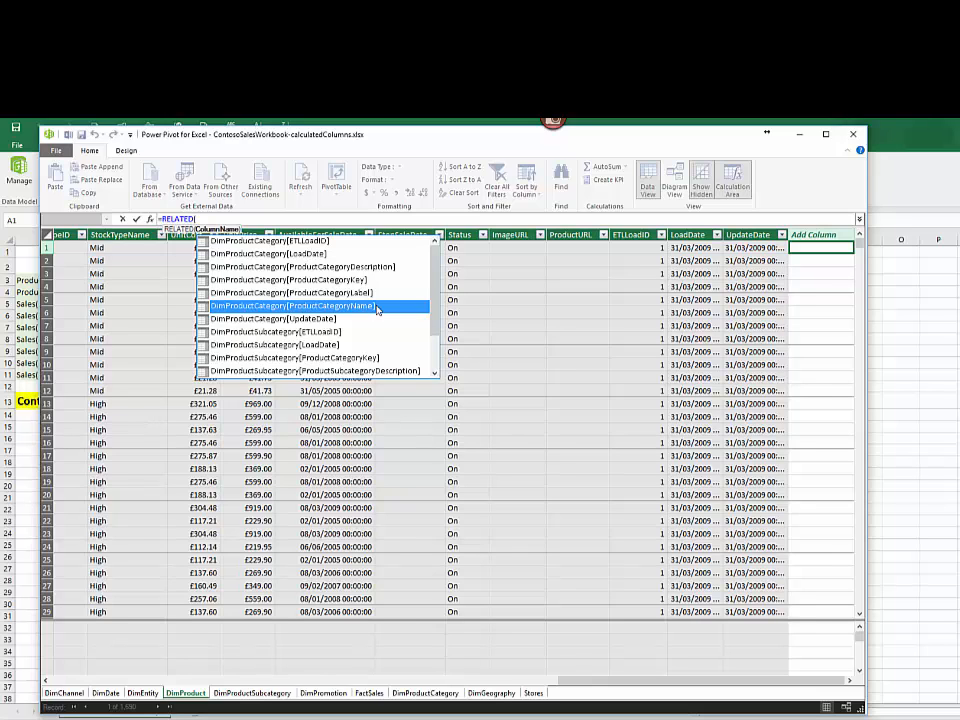
pyautogui.write('prod')
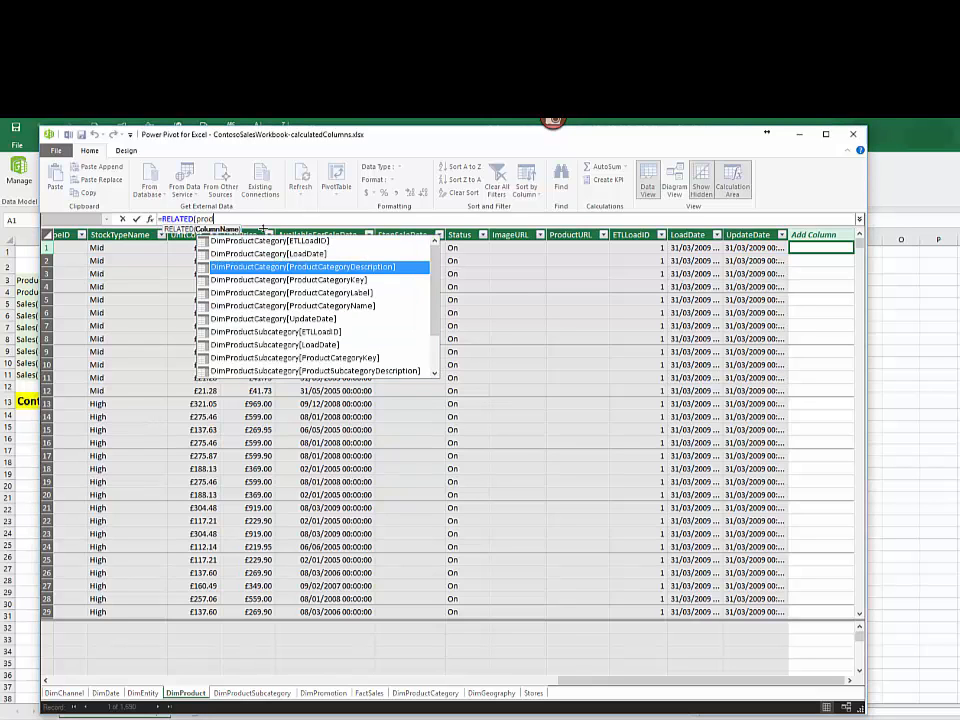
pyautogui.click(312, 307)
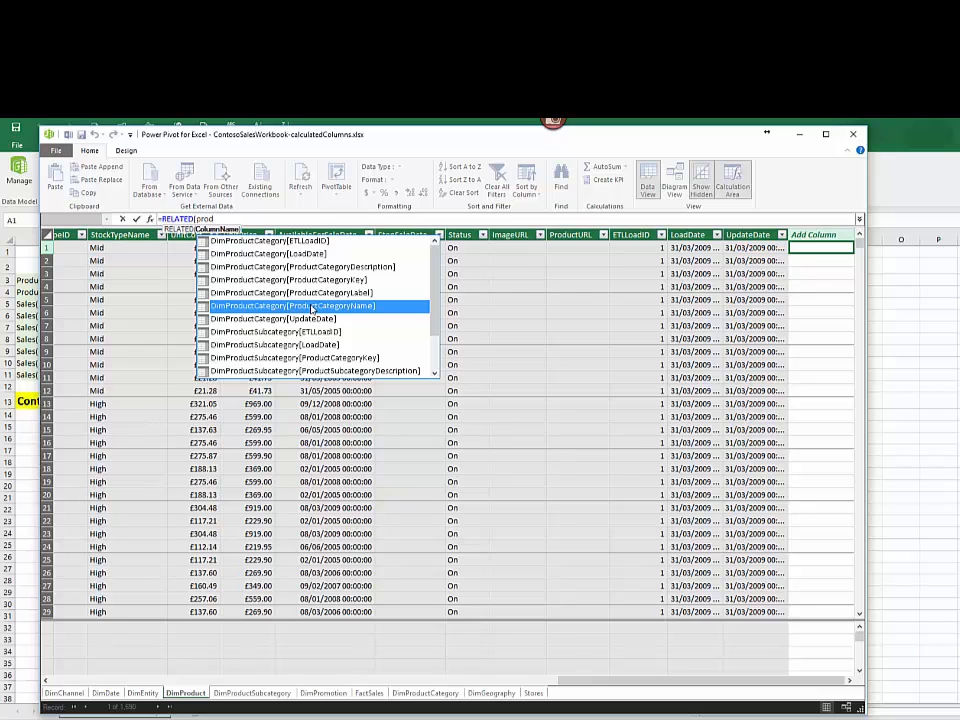
pyautogui.doubleClick(312, 306)
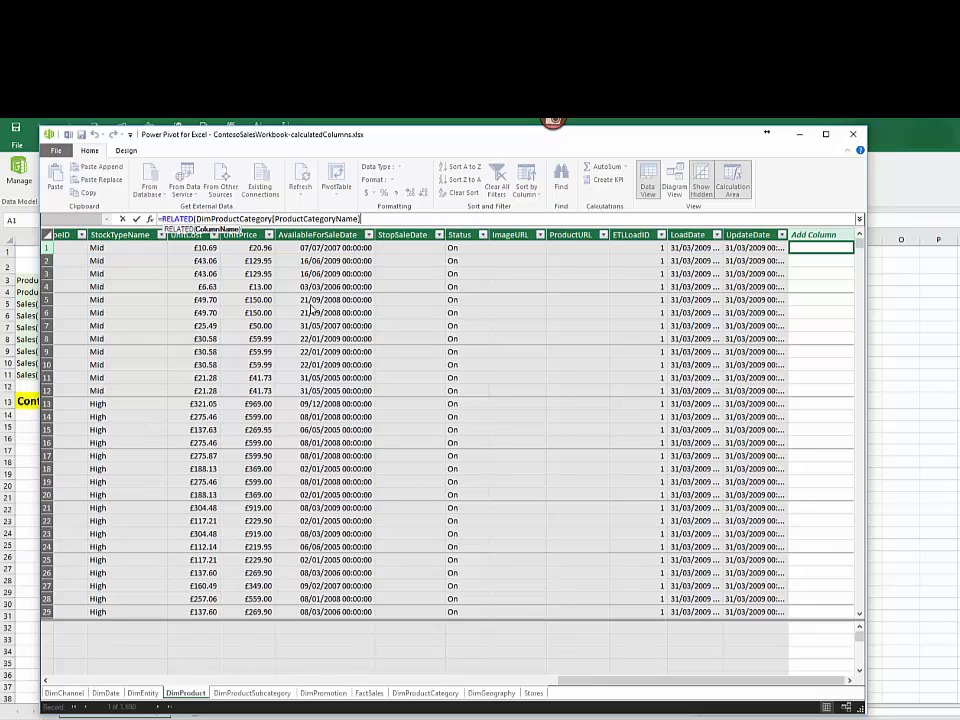
pyautogui.write(')')
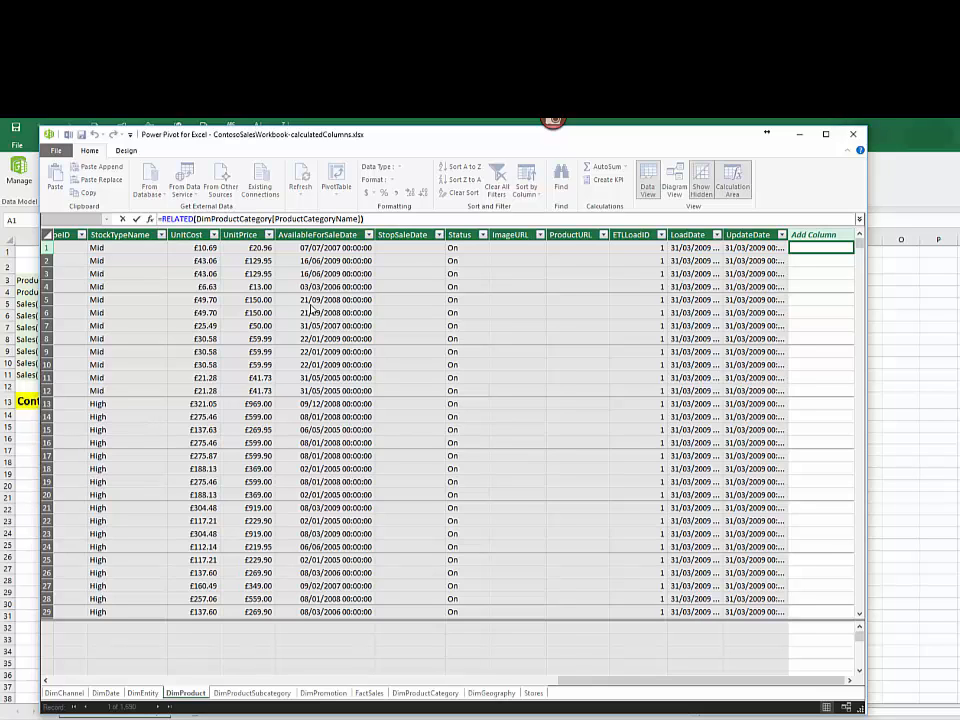
pyautogui.press('Return')
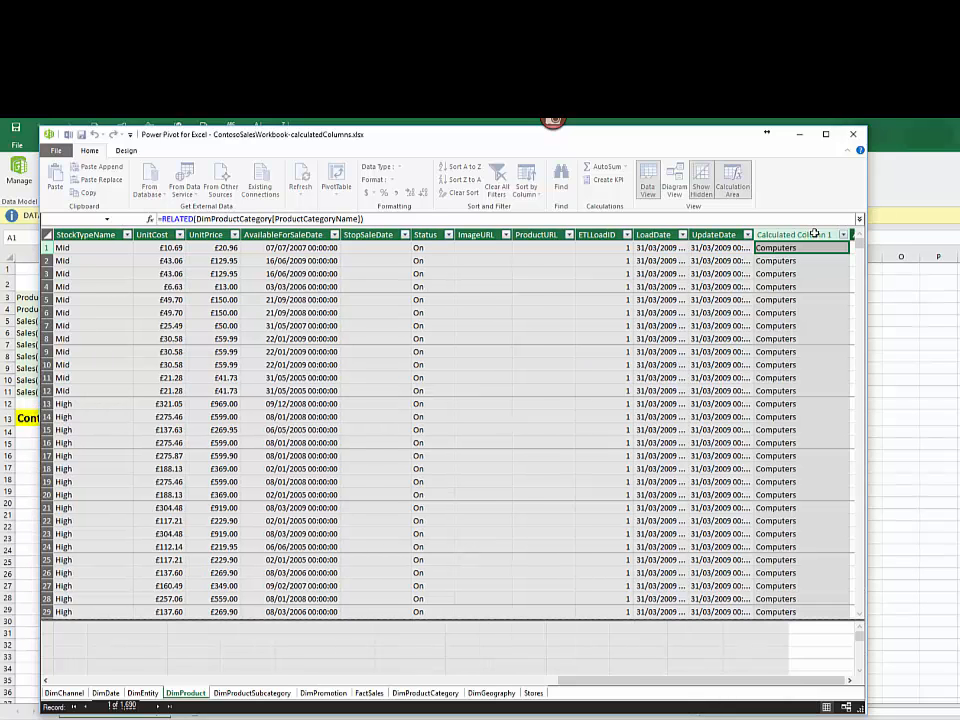
# Step: Rename the calculated column that returns the category name in DimProduct as ProductCategory
pyautogui.click(815, 234)
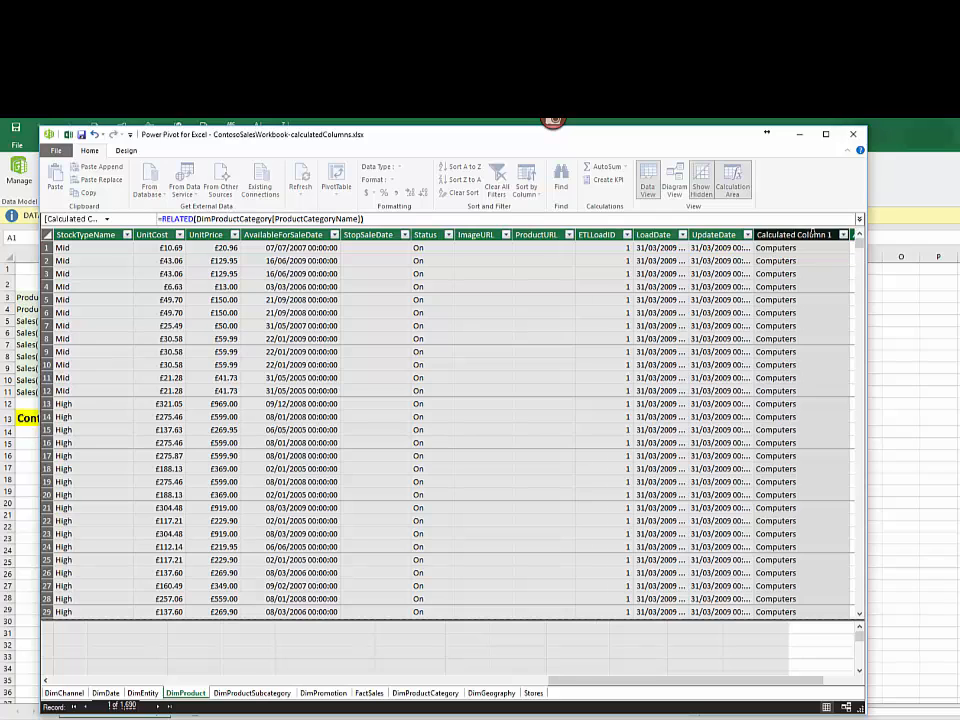
pyautogui.rightClick(816, 236)
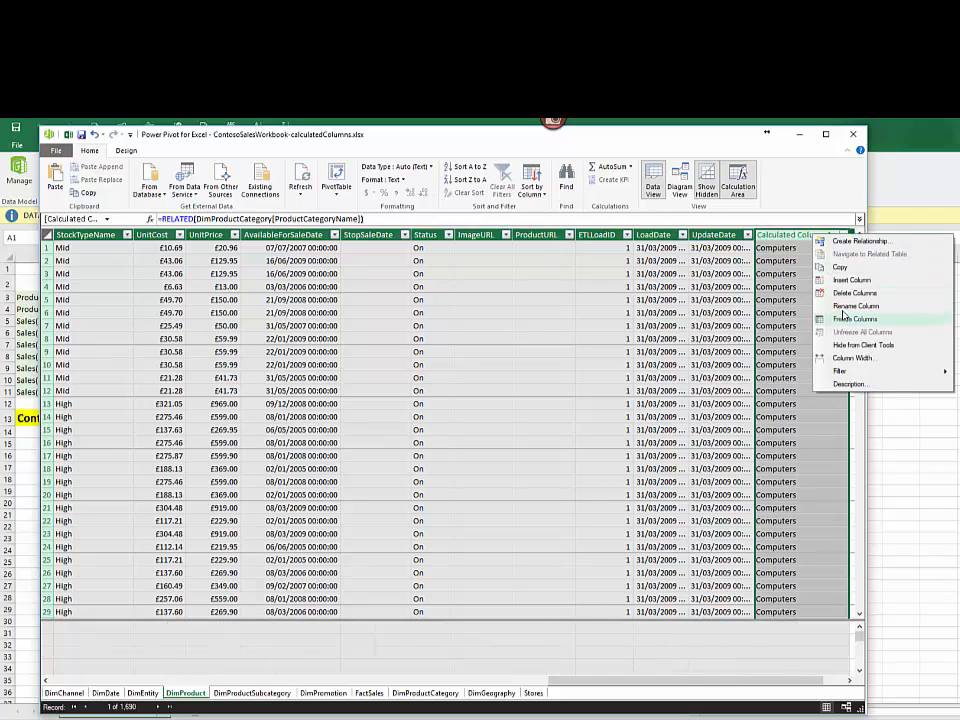
pyautogui.click(843, 310)
pyautogui.write('ProductCategory')
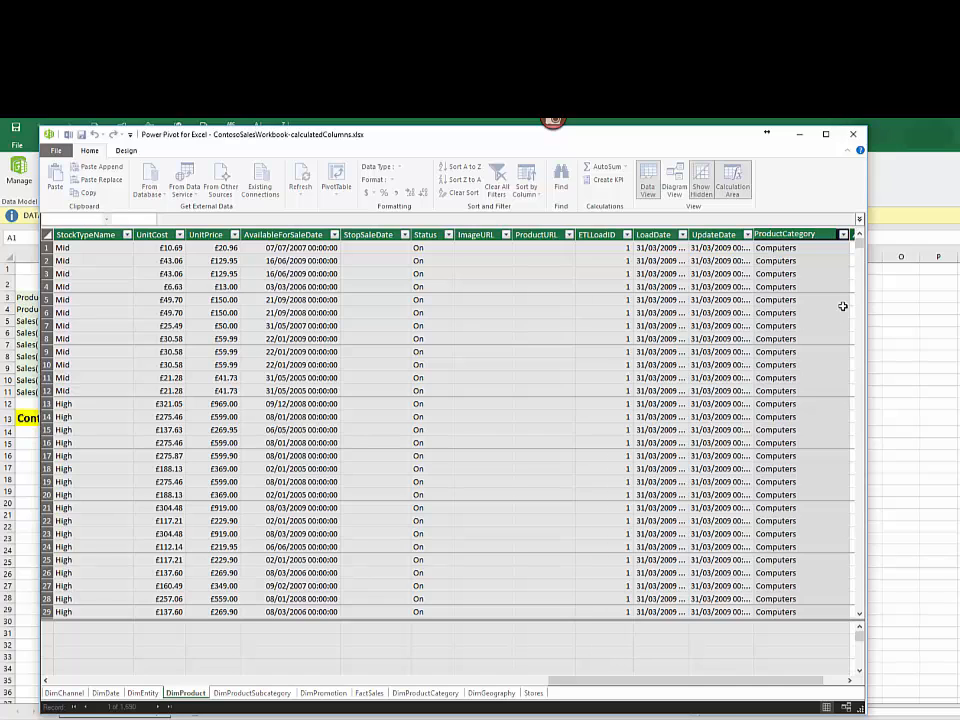
pyautogui.press('Return')
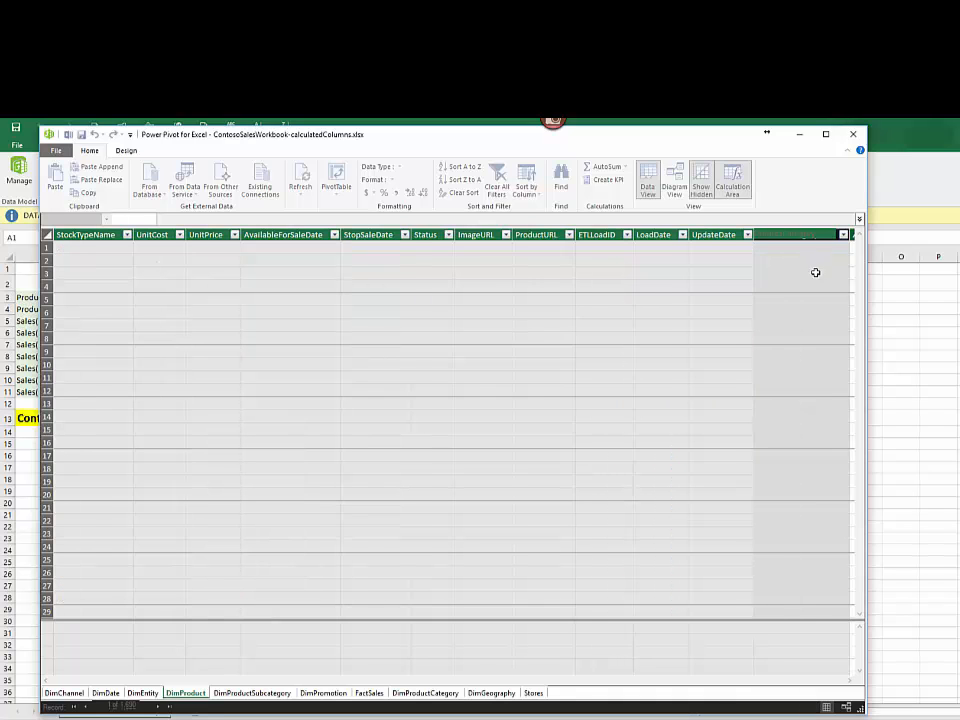
pyautogui.click(817, 313)
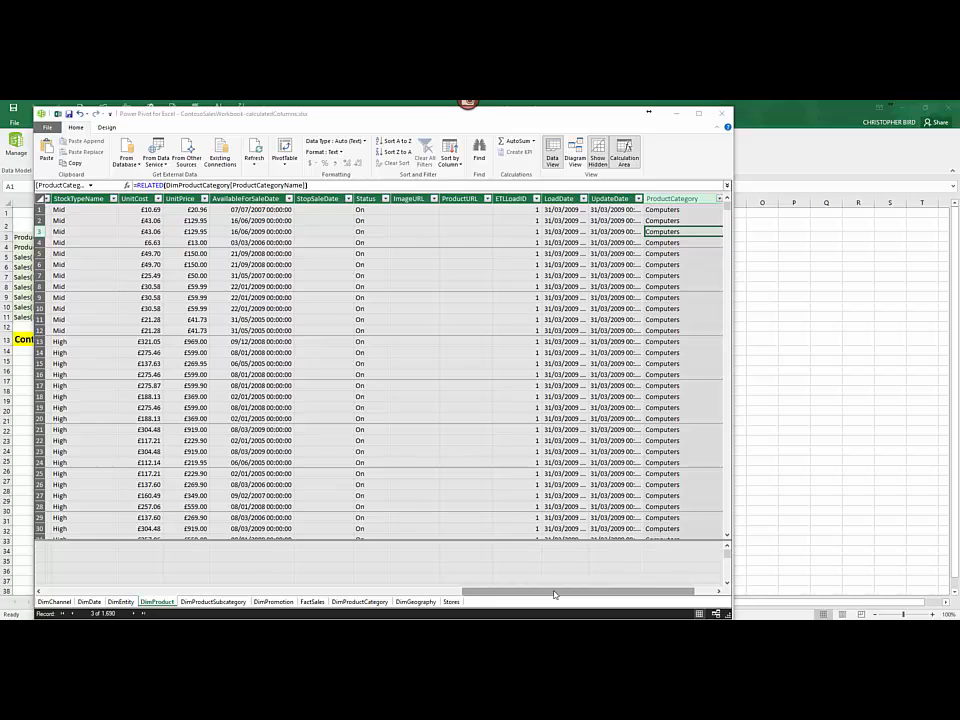
# Step: Add another calculated column after ProductCategory in DimProduct with the formula =RELATED(DimProductSubcategory[ProductSubcategoryName])
pyautogui.moveTo(555, 594); pyautogui.dragTo(575, 594)
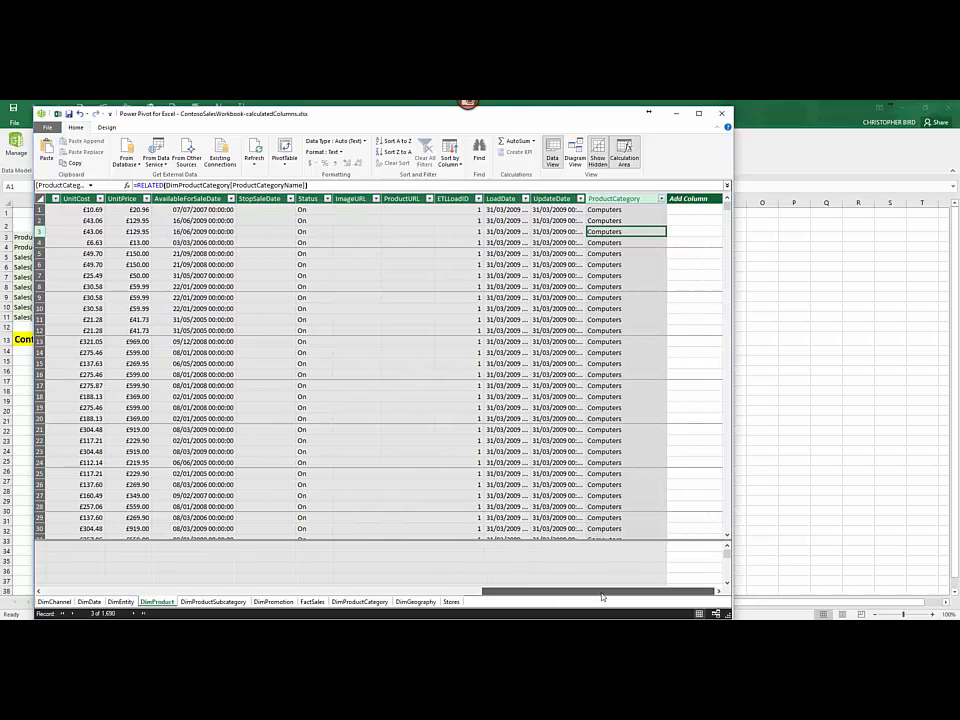
pyautogui.click(690, 211)
pyautogui.write('=R')
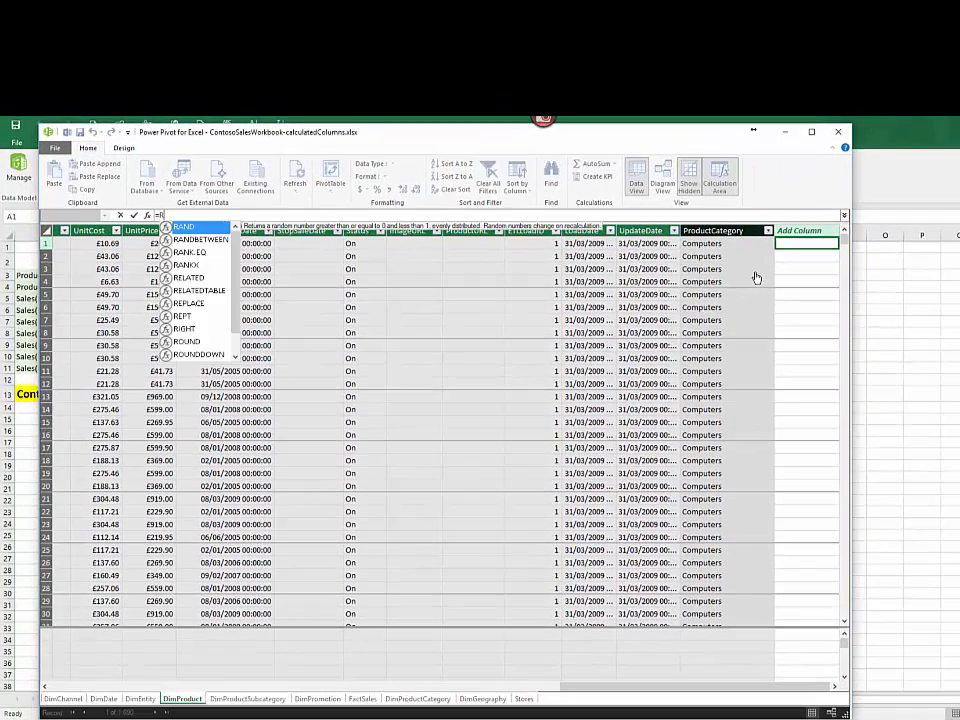
pyautogui.write('e')
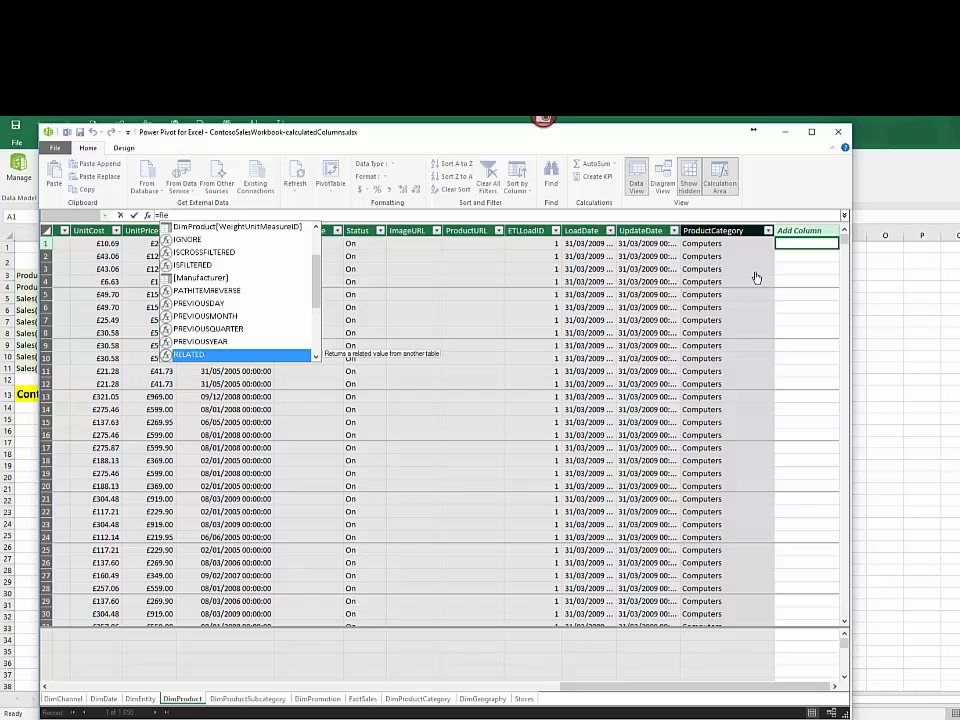
pyautogui.press('Tab')
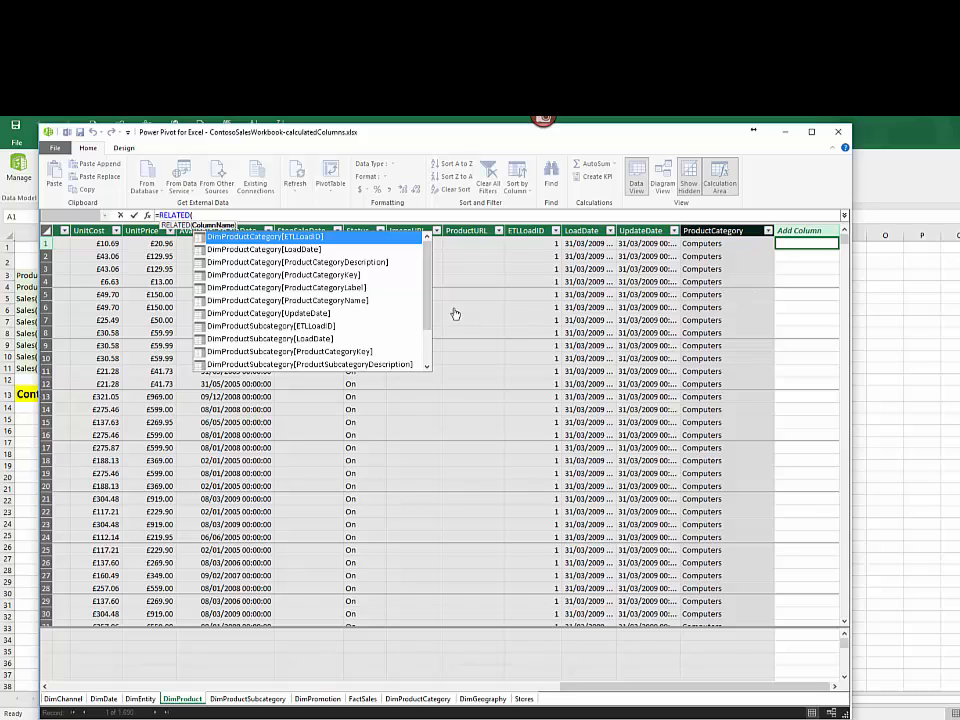
pyautogui.moveTo(426, 316); pyautogui.dragTo(422, 333)
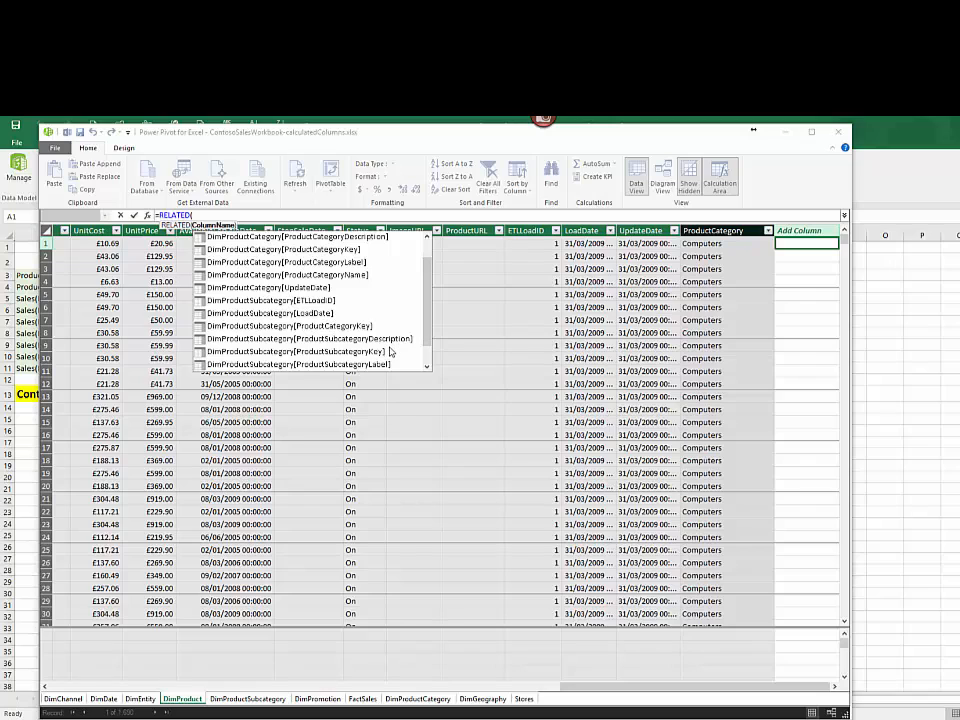
pyautogui.click(390, 353)
pyautogui.scroll(-1, 390, 353)
pyautogui.doubleClick(351, 356)
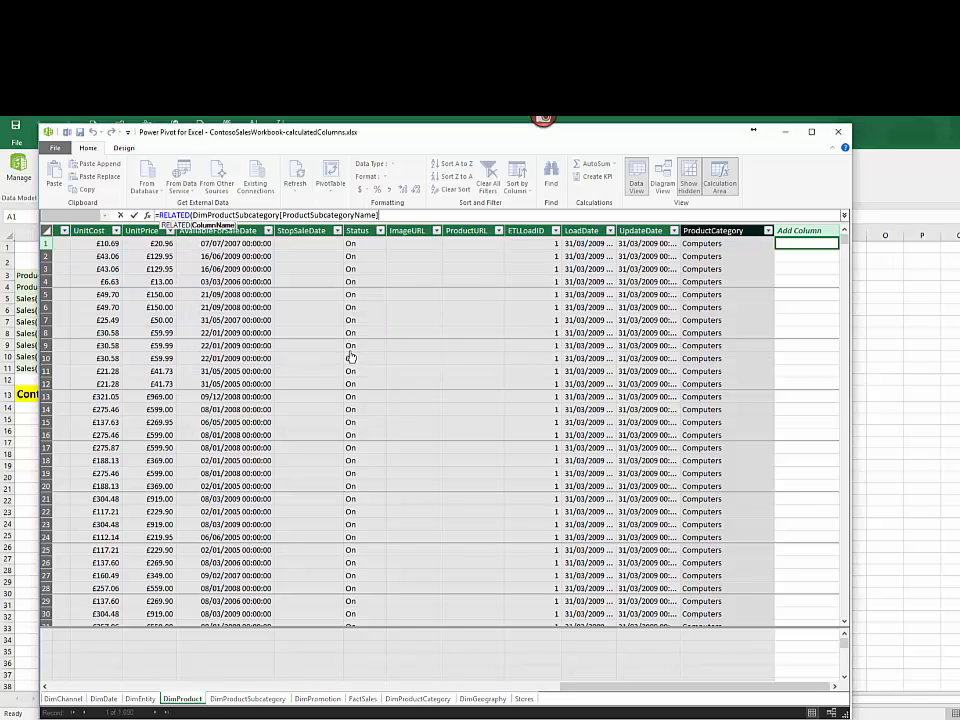
pyautogui.write(')')
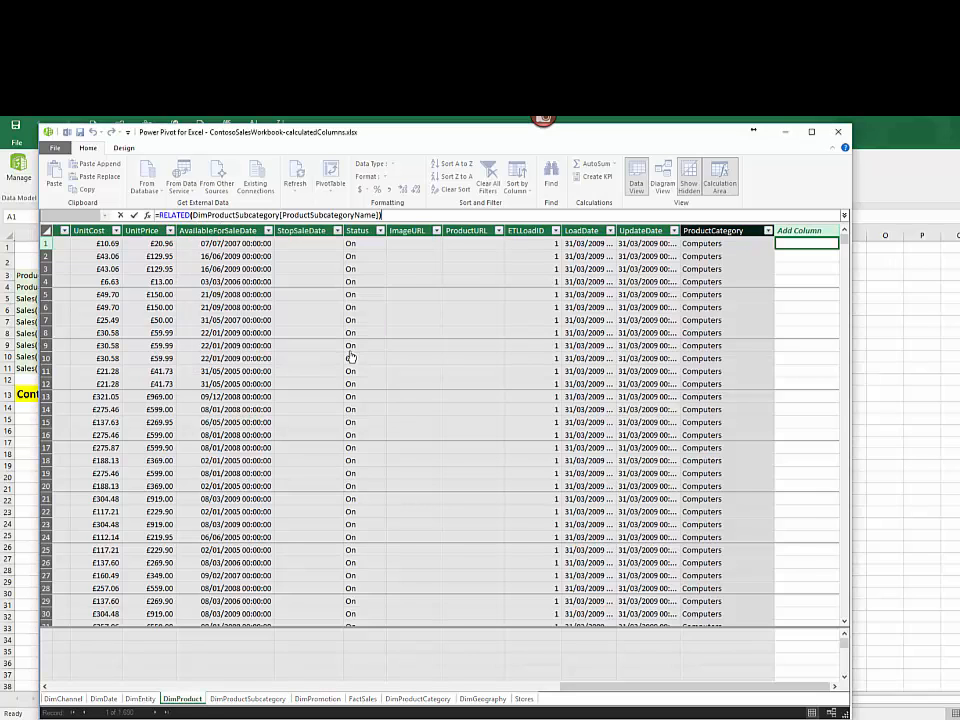
pyautogui.press('Return')
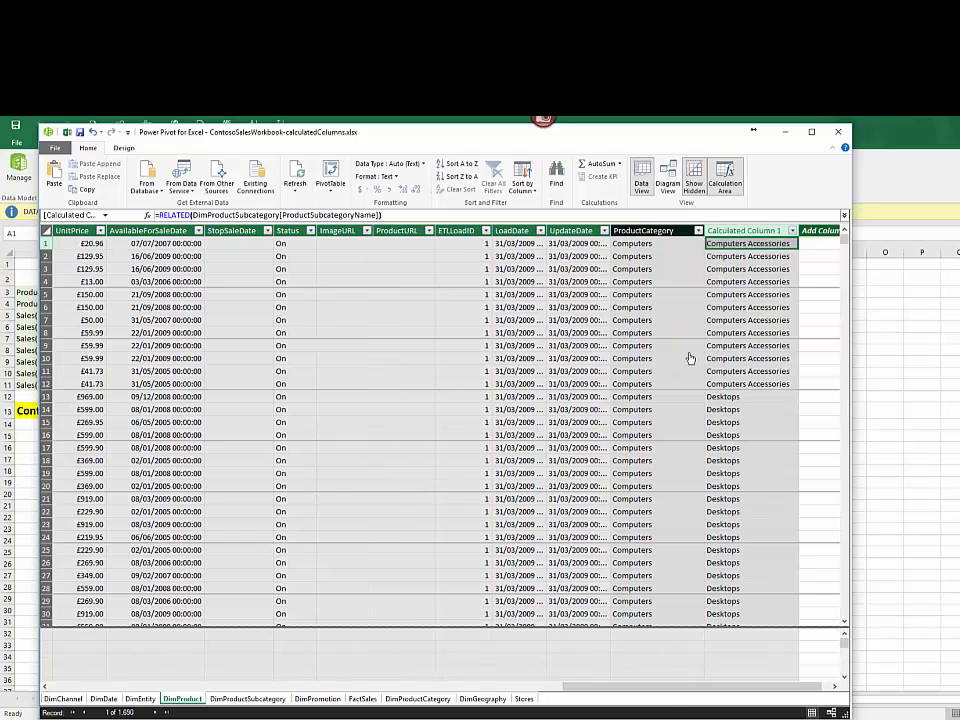
# Step: Rename the calculated column that returns the subcategory name in DimProduct as ProductSubCategory
pyautogui.click(741, 229)
pyautogui.rightClick(742, 230)
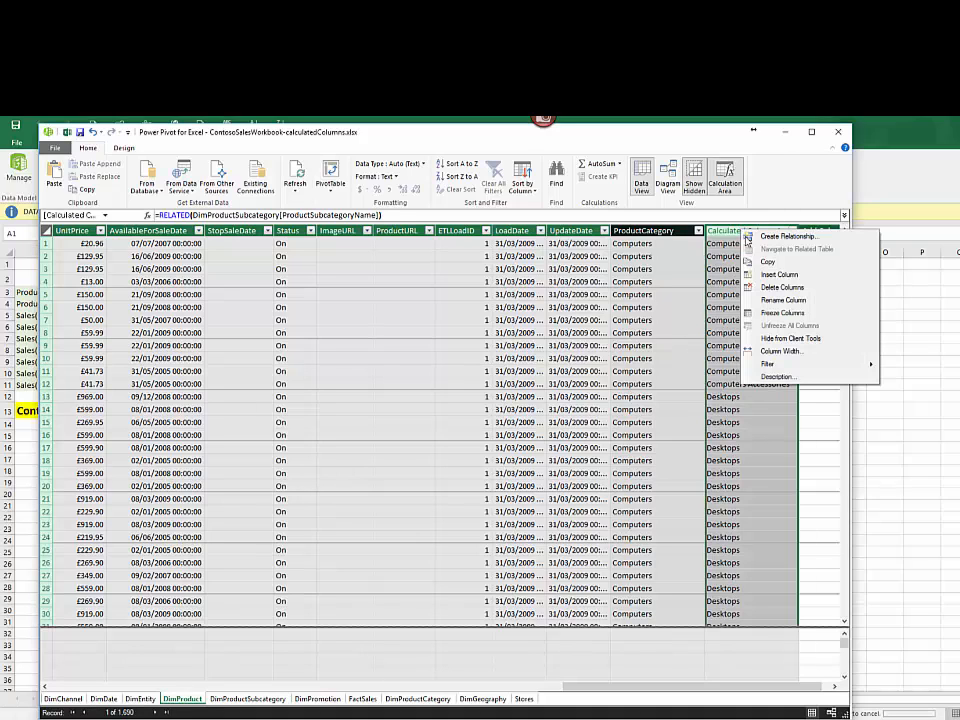
pyautogui.click(782, 300)
pyautogui.write('ProductSubCategory')
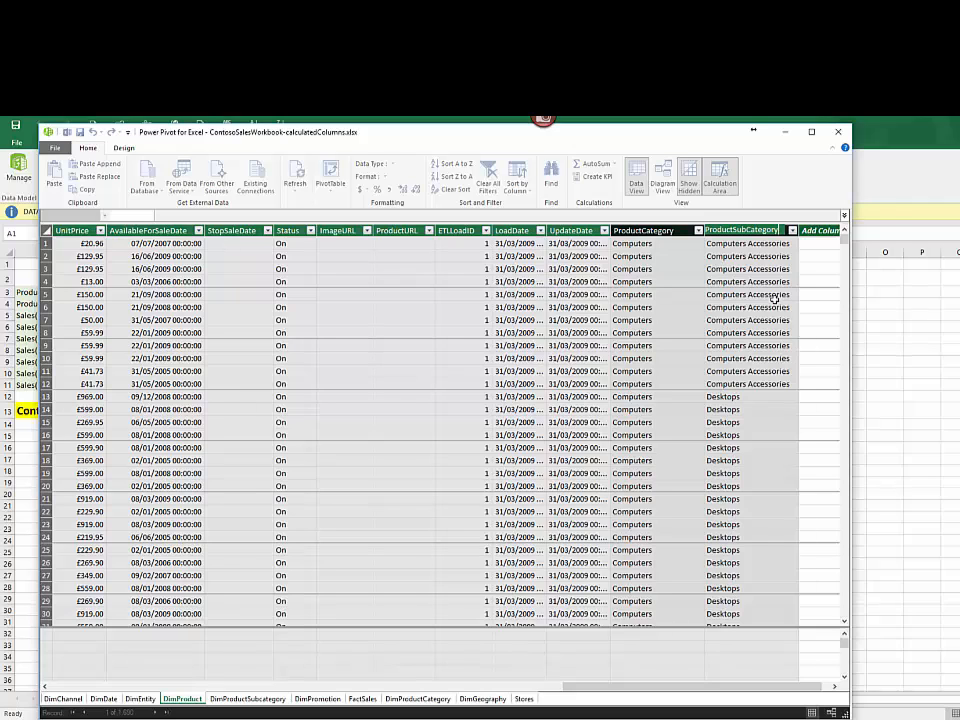
pyautogui.press('Return')
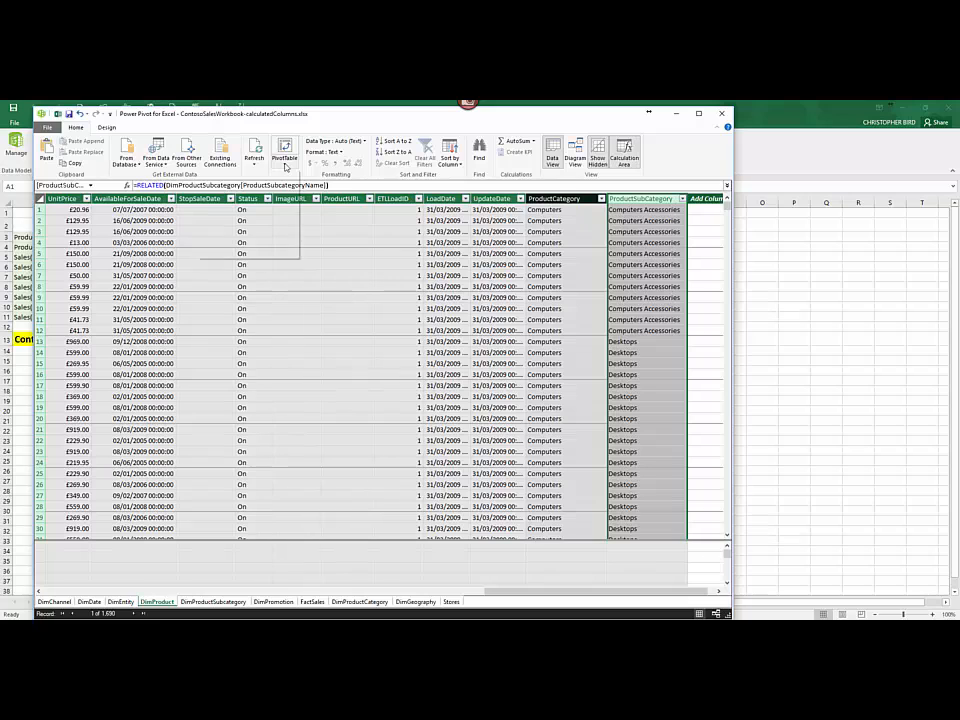
# Step: Create a PivotTable from the data model on a new worksheet
pyautogui.click(285, 167)
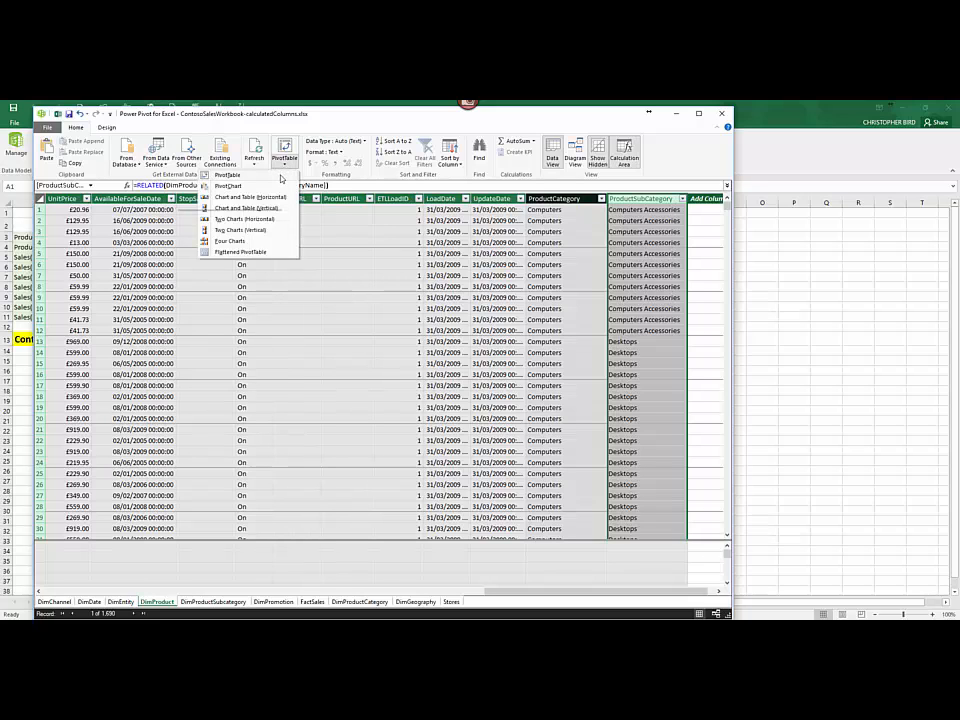
pyautogui.click(281, 178)
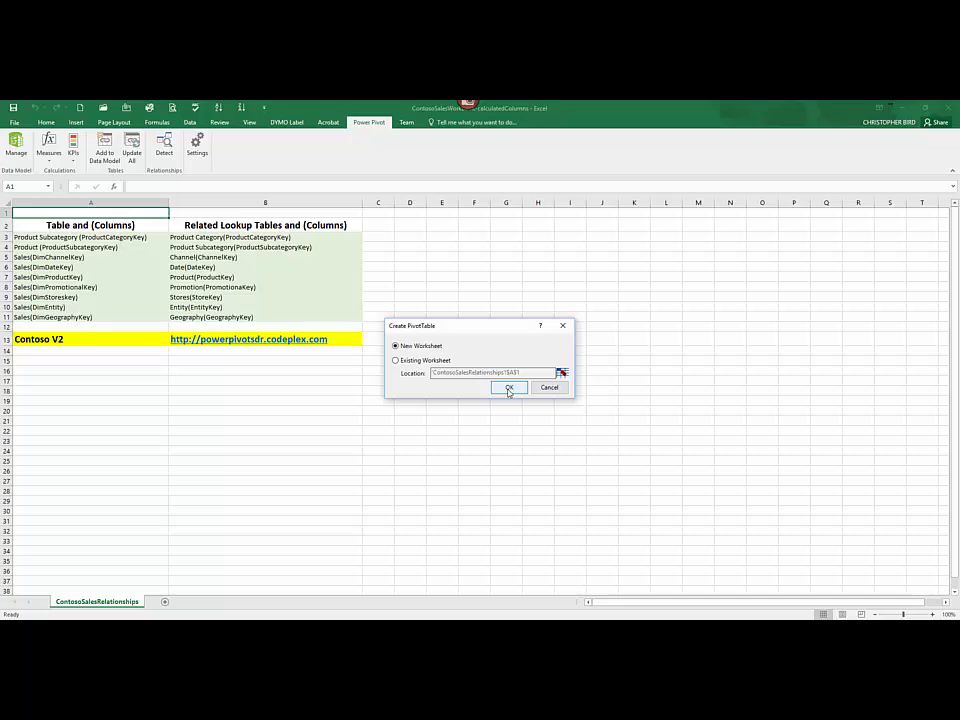
pyautogui.click(508, 389)
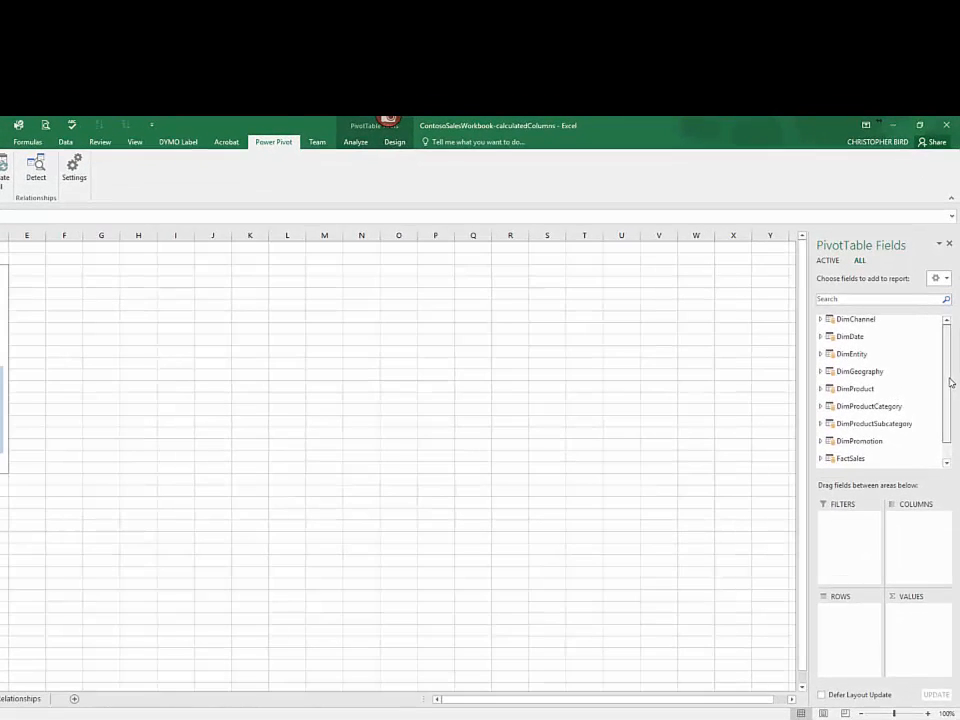
# Step: Expand DimProduct and FactSales in the PivotTable field list and look through their fields for the calculated columns
pyautogui.scroll(-1, 952, 344)
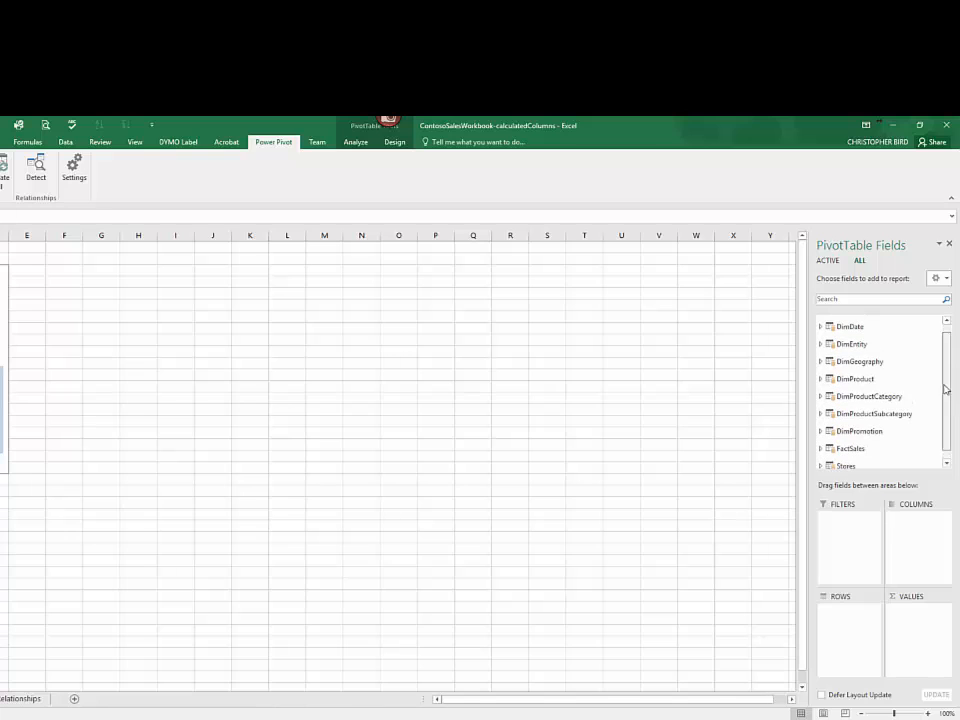
pyautogui.click(821, 378)
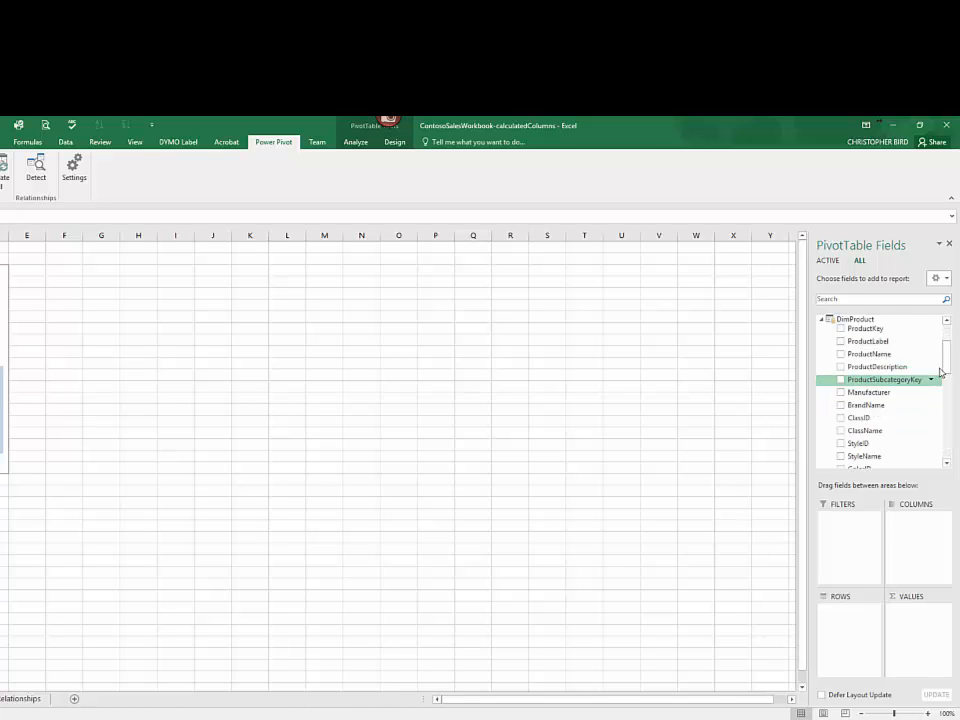
pyautogui.moveTo(947, 369); pyautogui.dragTo(949, 454)
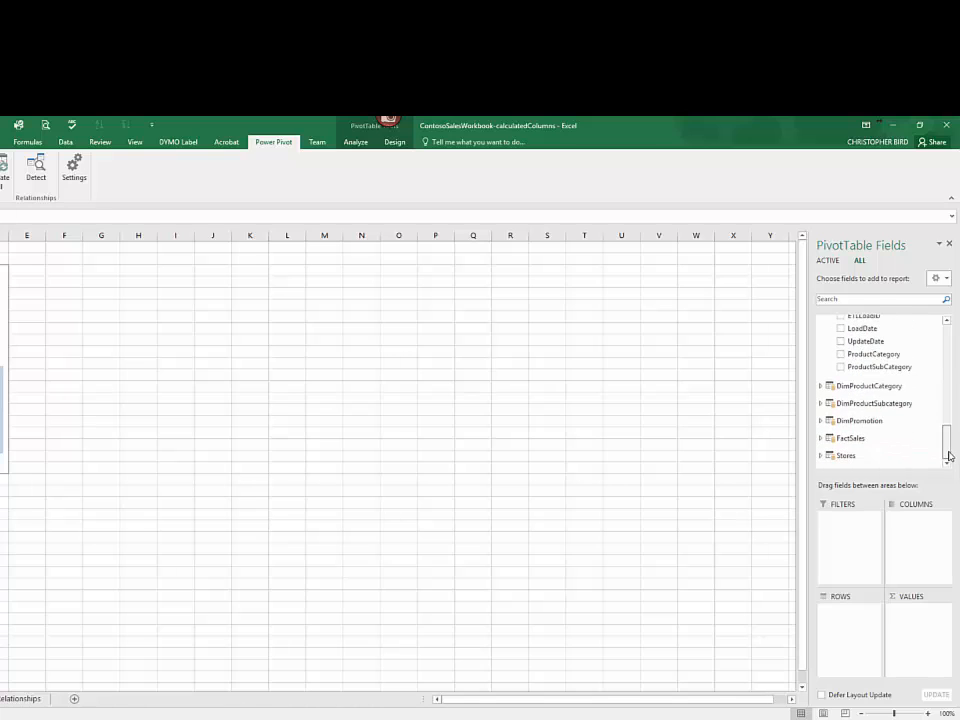
pyautogui.click(822, 440)
pyautogui.moveTo(946, 426); pyautogui.dragTo(949, 456)
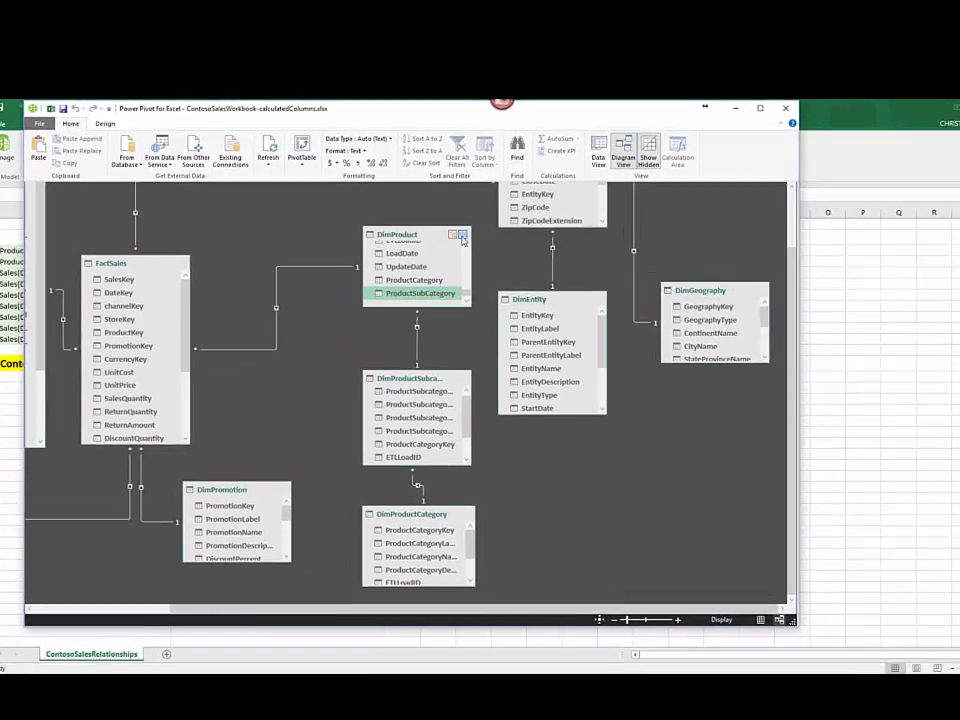
# Step: Create a hierarchy named Categories in the maximized DimProduct table in the data model diagram
pyautogui.click(432, 227)
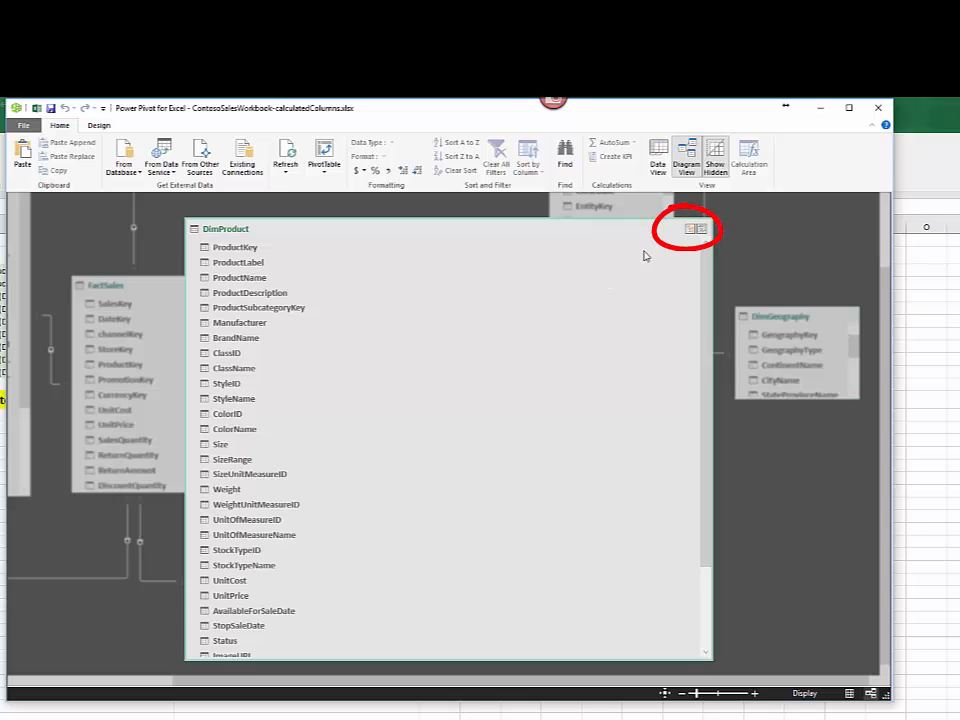
pyautogui.click(691, 232)
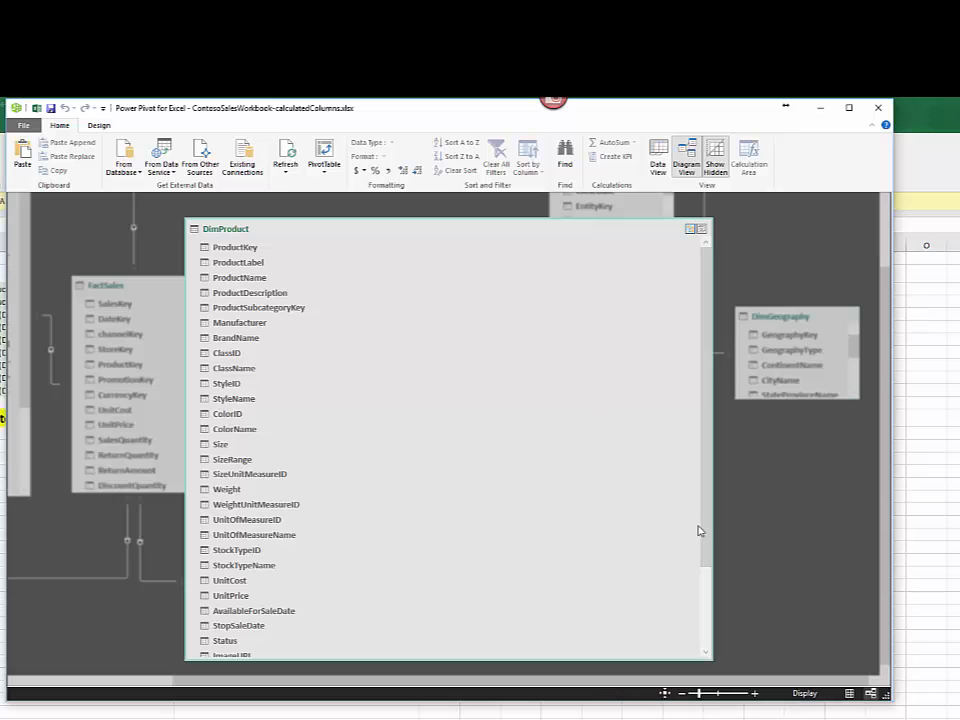
pyautogui.scroll(-2, 705, 546)
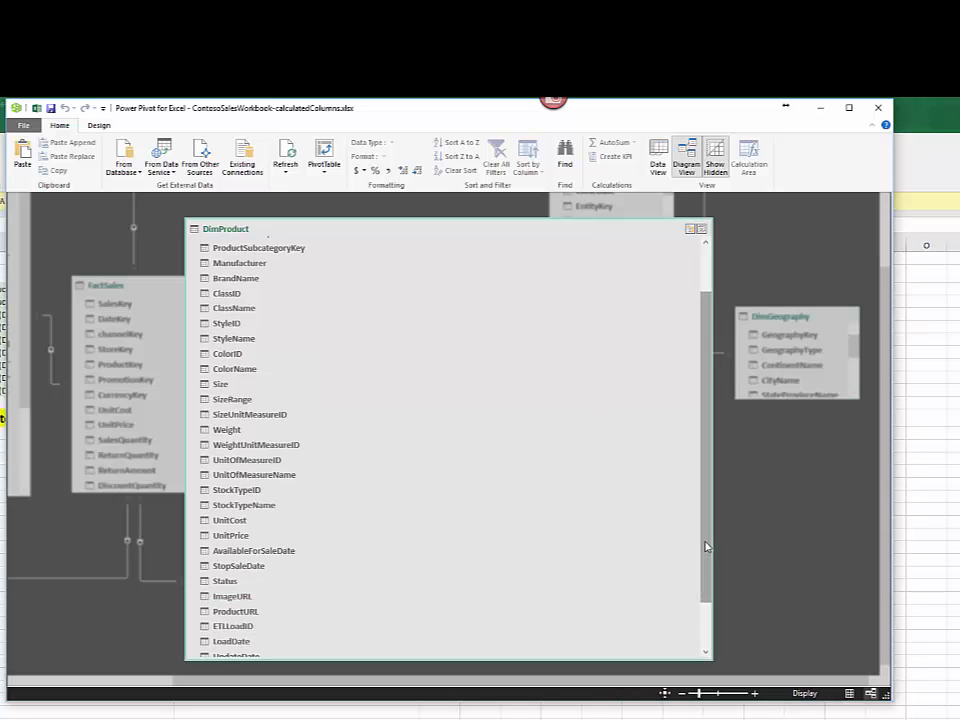
pyautogui.scroll(-2, 705, 613)
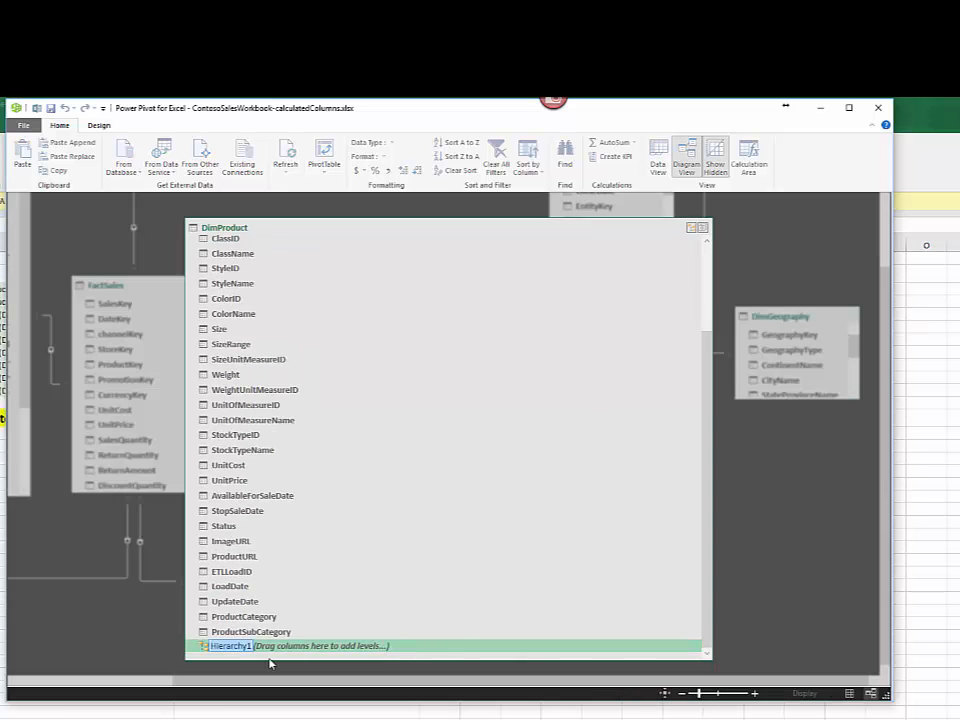
pyautogui.write('Categories')
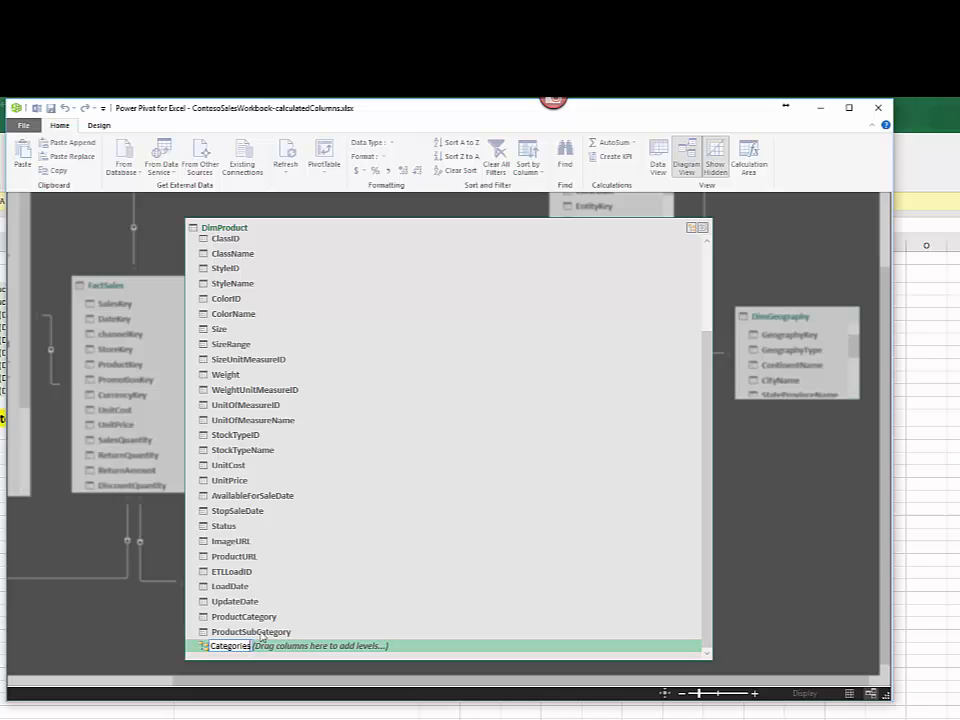
# Step: Add ProductCategory and ProductSubCategory as levels of the Categories hierarchy in DimProduct and restore the table to its normal size
pyautogui.click(264, 618)
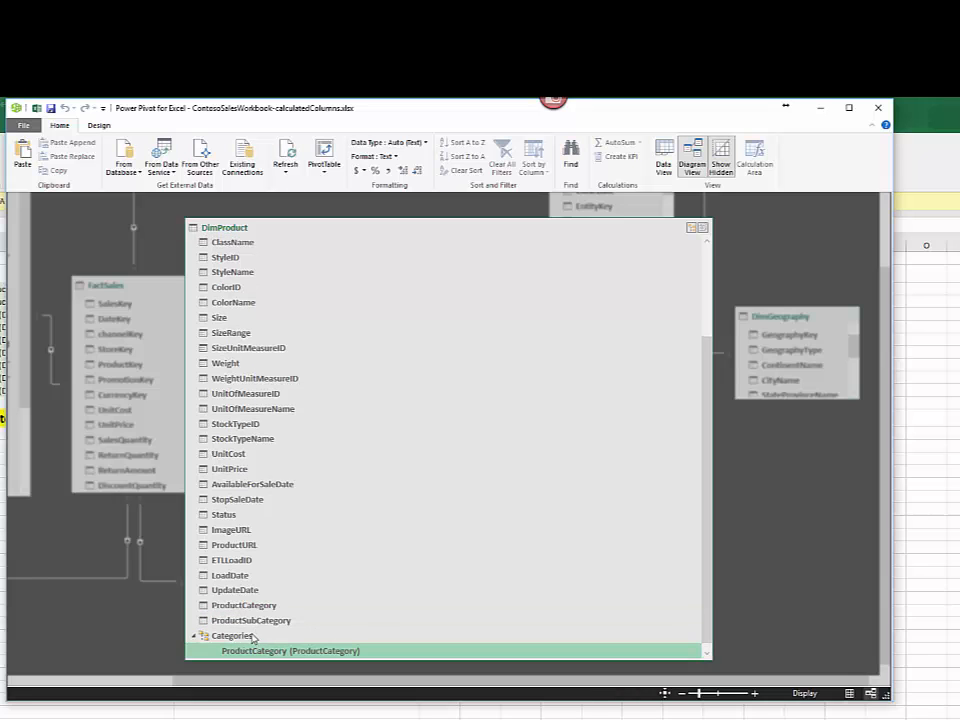
pyautogui.click(280, 616)
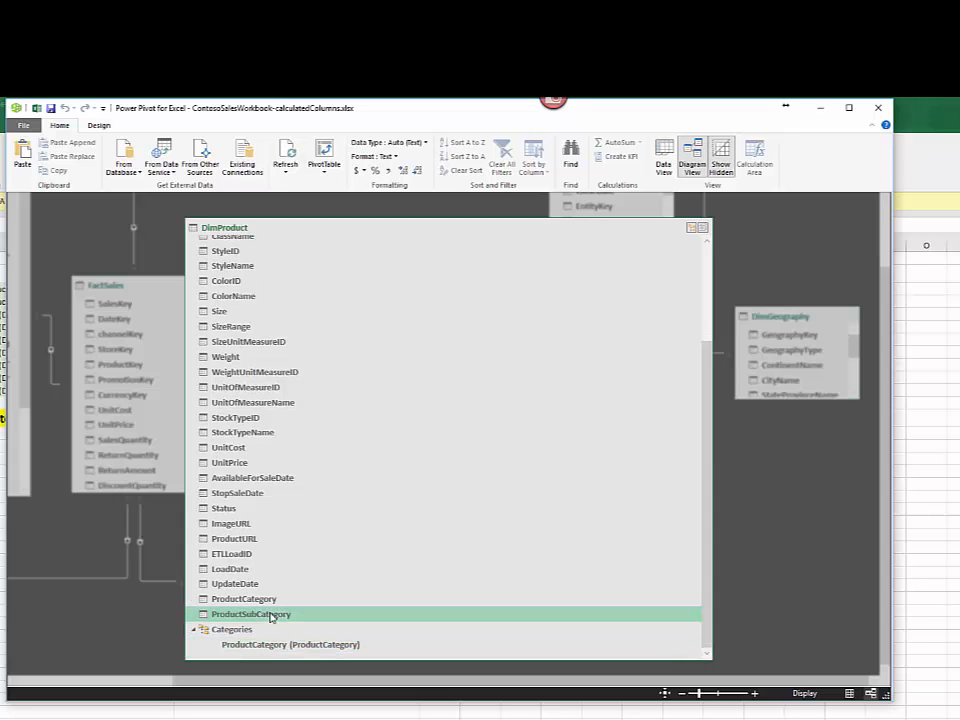
pyautogui.moveTo(270, 617); pyautogui.dragTo(277, 651)
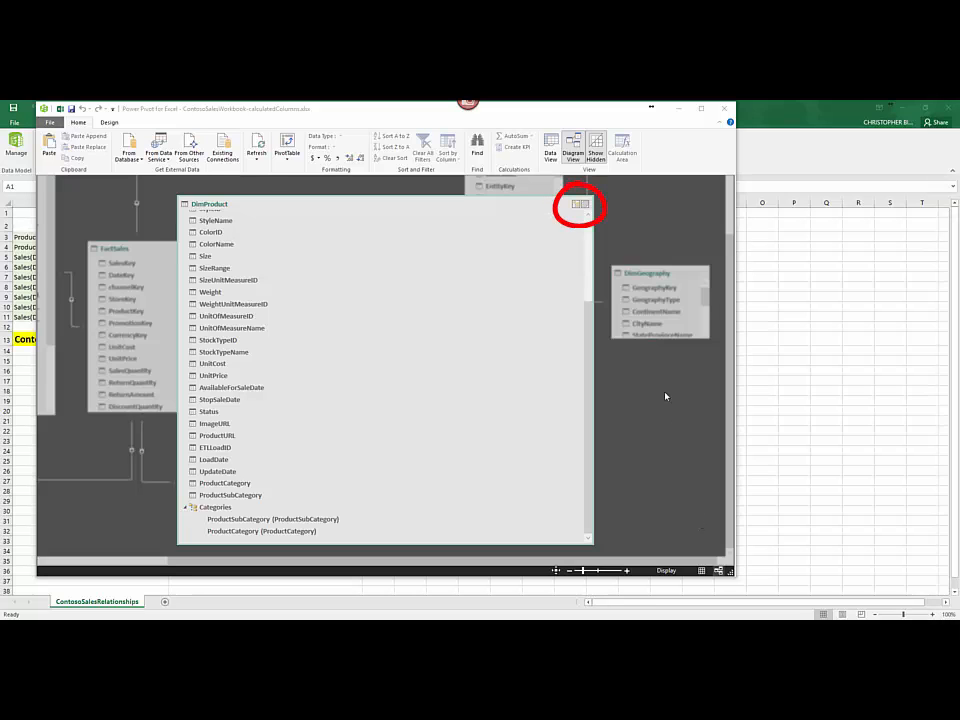
pyautogui.click(586, 204)
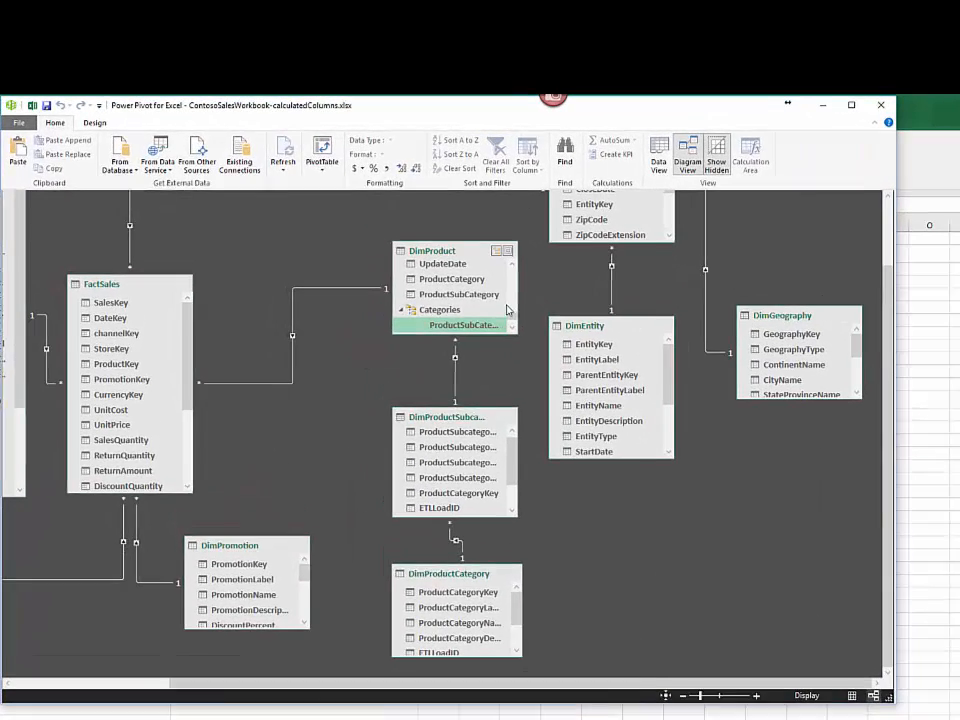
# Step: Add the ProductName column of DimProduct to the existing Categories hierarchy
pyautogui.scroll(5, 500, 295)
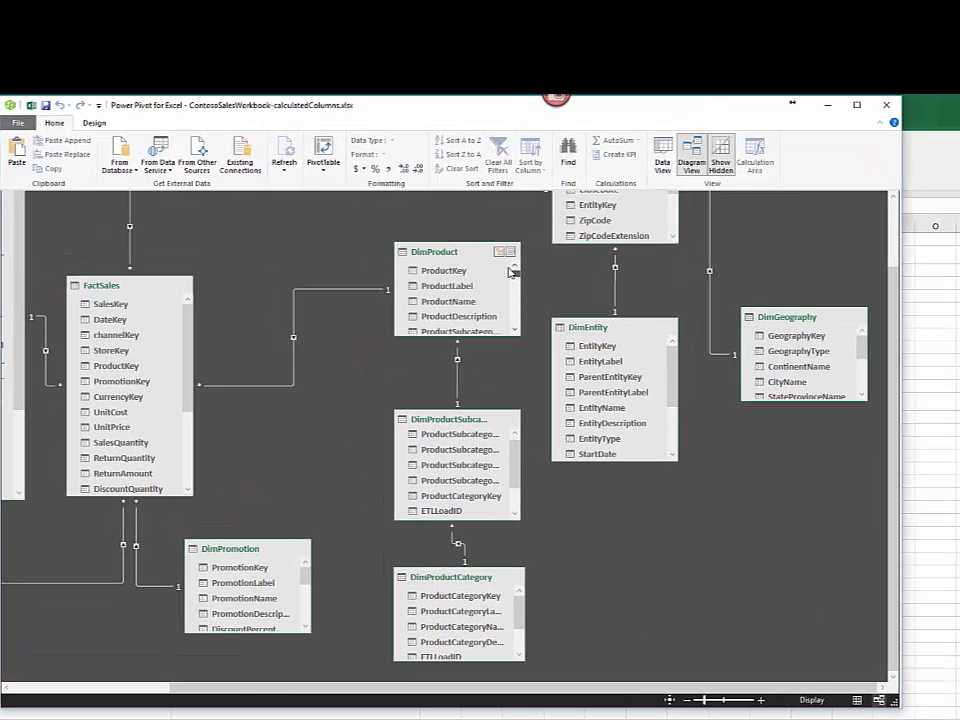
pyautogui.click(475, 301)
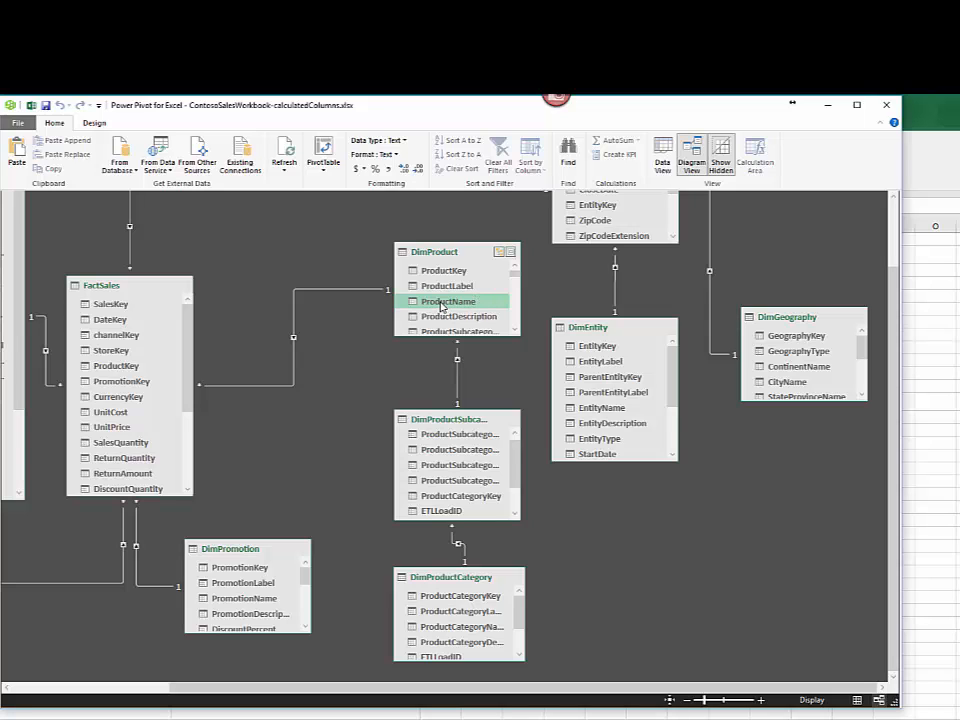
pyautogui.rightClick(441, 305)
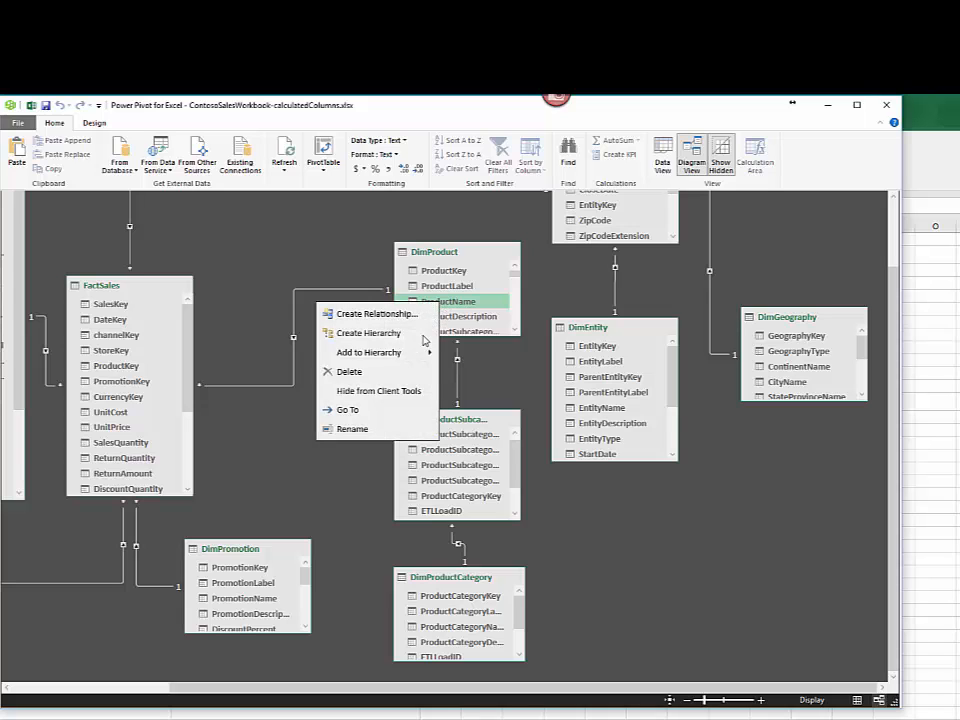
pyautogui.moveTo(423, 356)
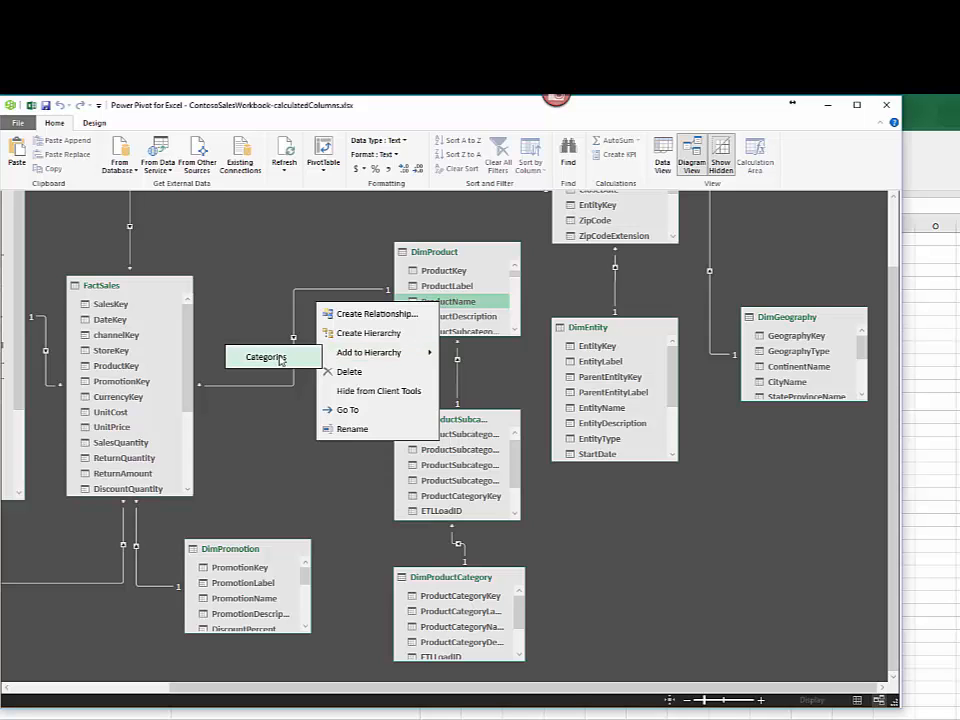
pyautogui.click(279, 359)
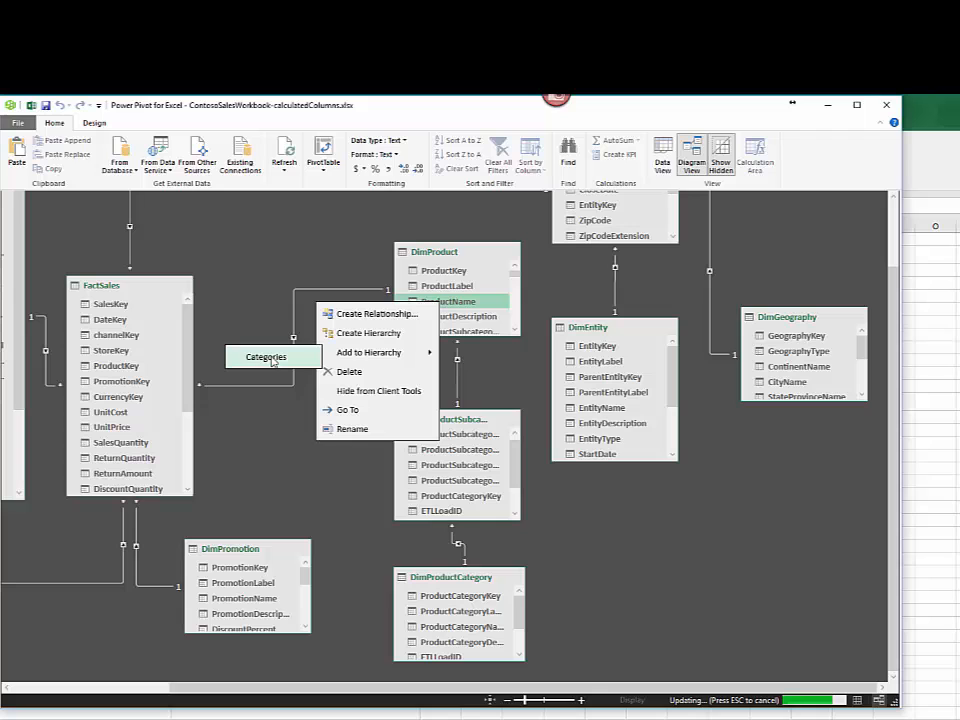
# Step: Rename the Categories hierarchy levels for ProductSubCategory, ProductCategory and ProductName as SubCategory, Category and Name
pyautogui.moveTo(514, 274); pyautogui.dragTo(504, 325)
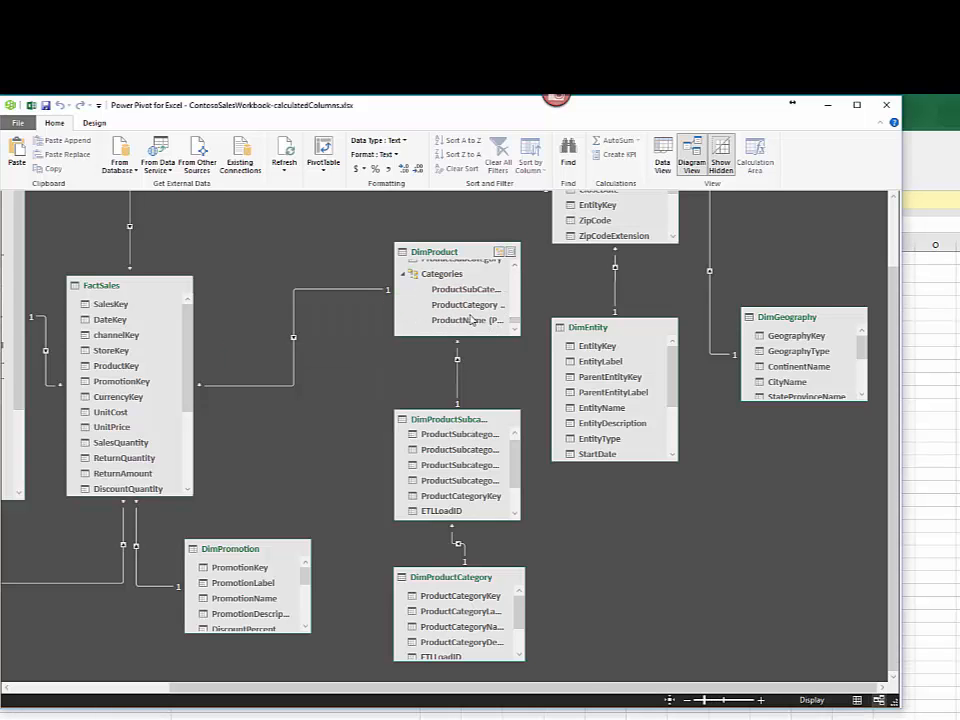
pyautogui.click(462, 291)
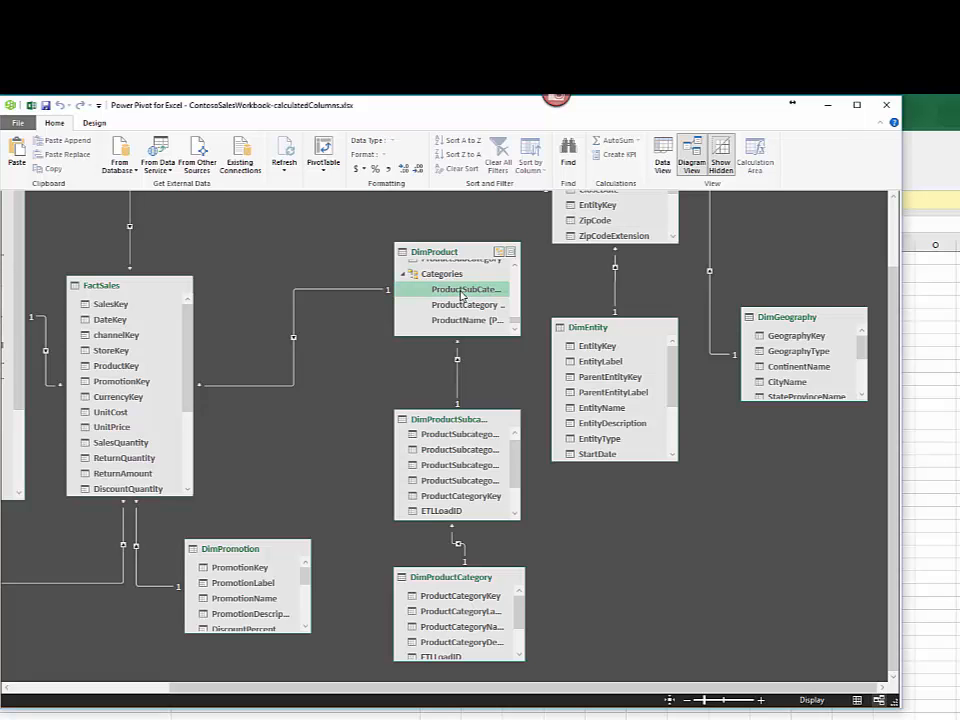
pyautogui.rightClick(462, 292)
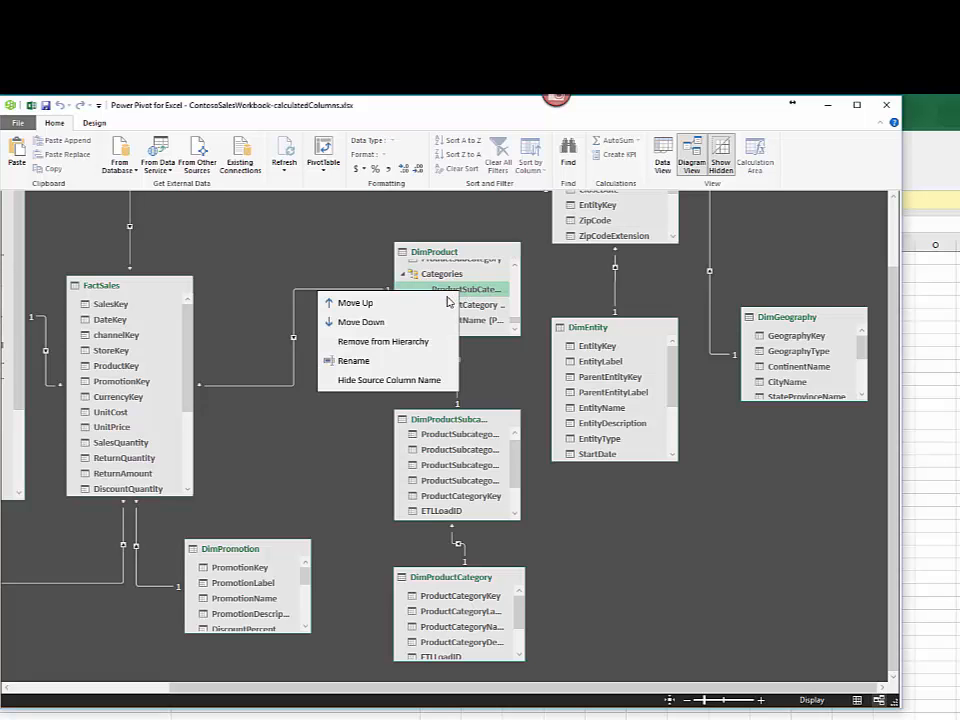
pyautogui.click(401, 361)
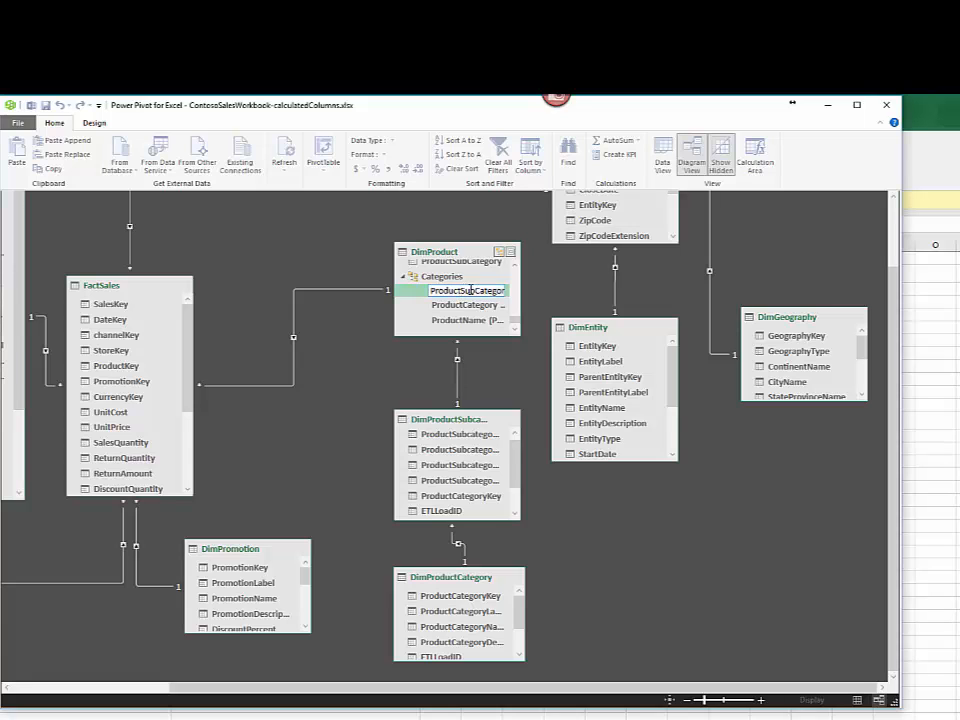
pyautogui.press('BackSpace')
pyautogui.press('BackSpace')
pyautogui.press('BackSpace')
pyautogui.press('BackSpace')
pyautogui.press('BackSpace')
pyautogui.press('BackSpace')
pyautogui.press('BackSpace')
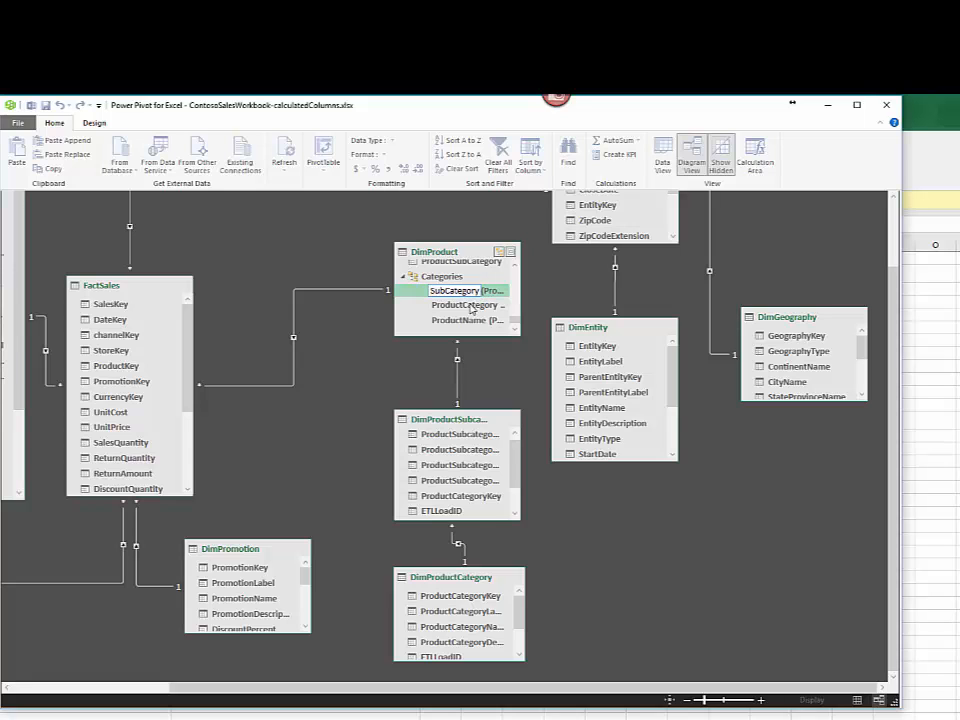
pyautogui.click(464, 308)
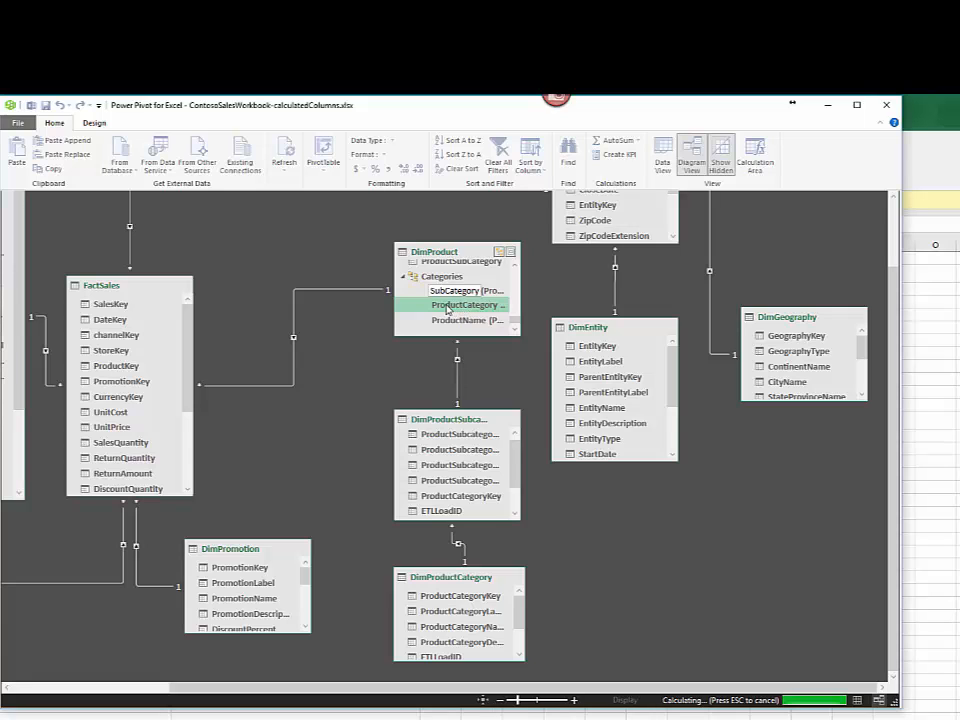
pyautogui.doubleClick(460, 306)
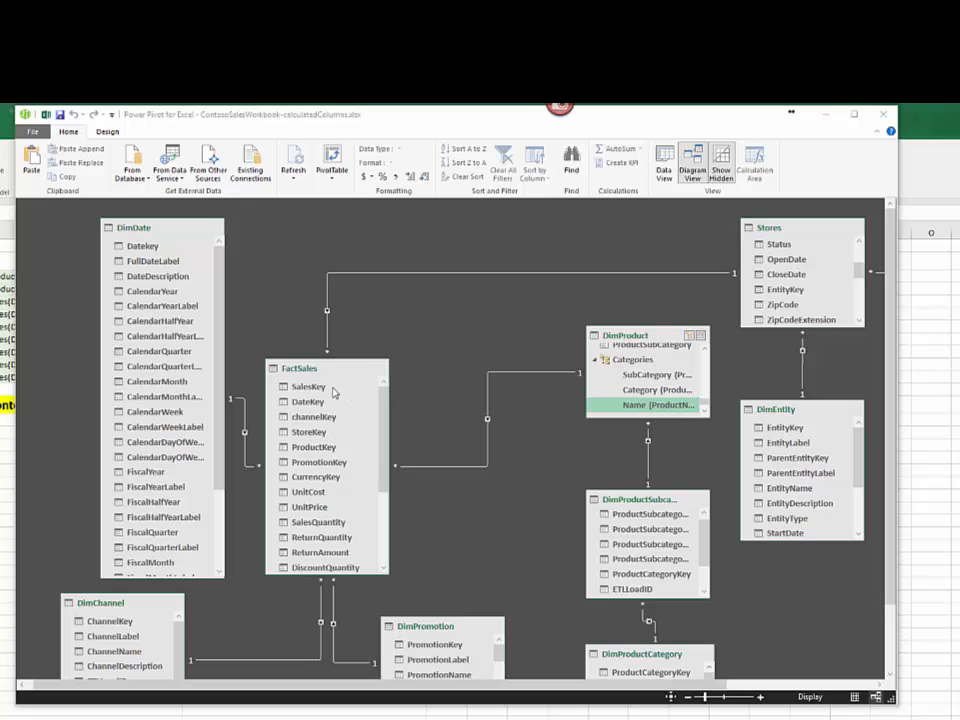
# Step: Create a hierarchy named Dates in DimDate from the CalendarYear, CalendarQuarter, CalendarMonth and FullDateLabel columns
pyautogui.click(151, 246)
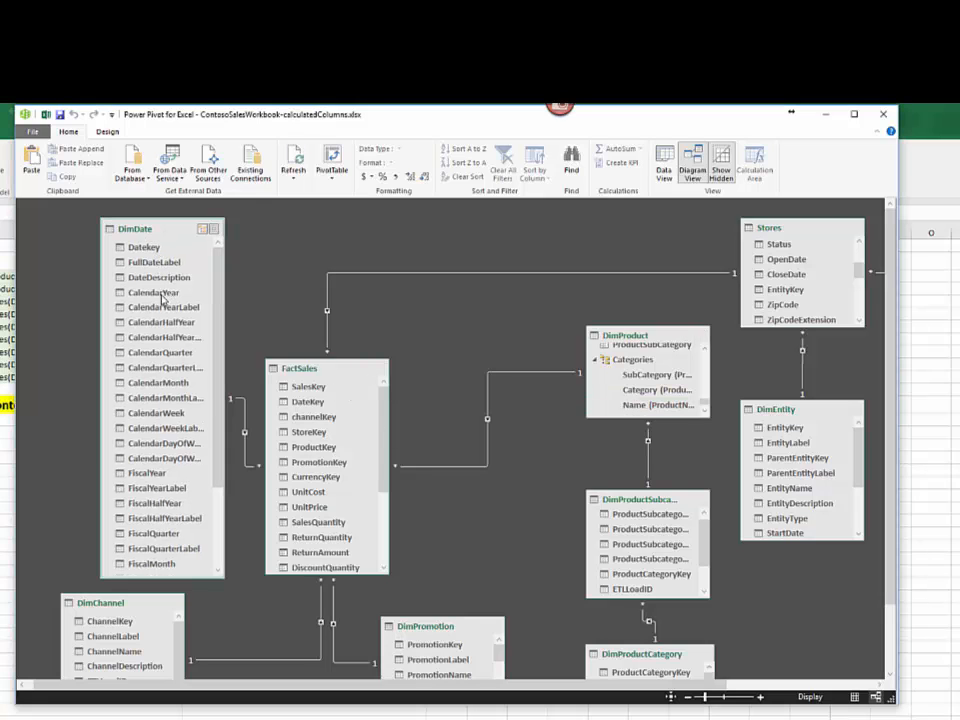
pyautogui.click(158, 293)
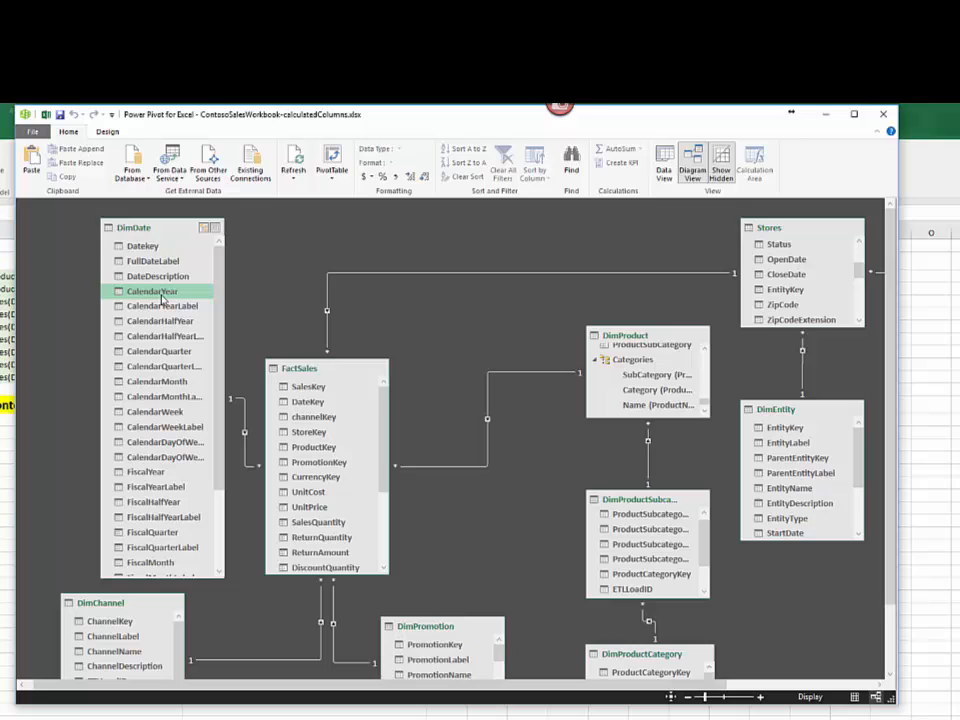
pyautogui.keyDown('ctrl'); pyautogui.click(160, 352); pyautogui.keyUp('ctrl')
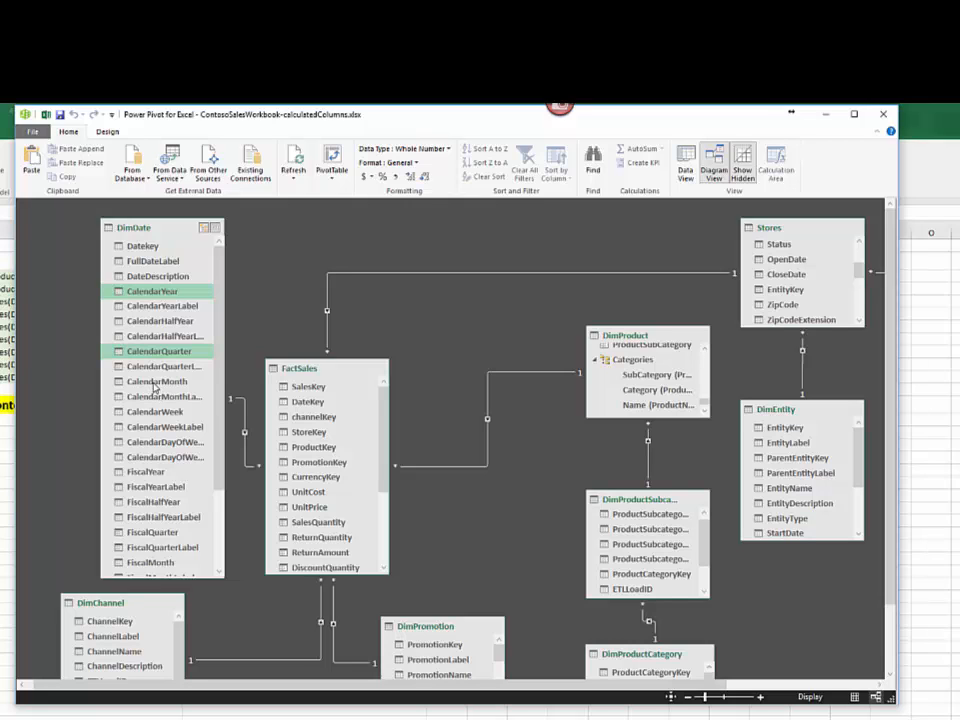
pyautogui.keyDown('ctrl'); pyautogui.click(155, 383); pyautogui.keyUp('ctrl')
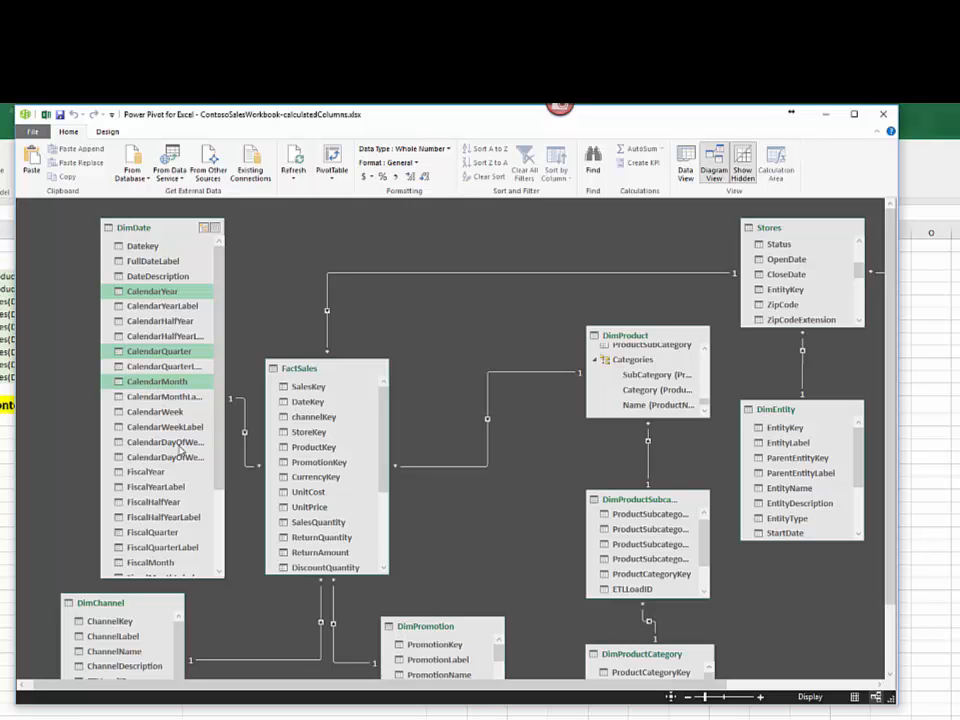
pyautogui.keyDown('ctrl'); pyautogui.click(176, 263); pyautogui.keyUp('ctrl')
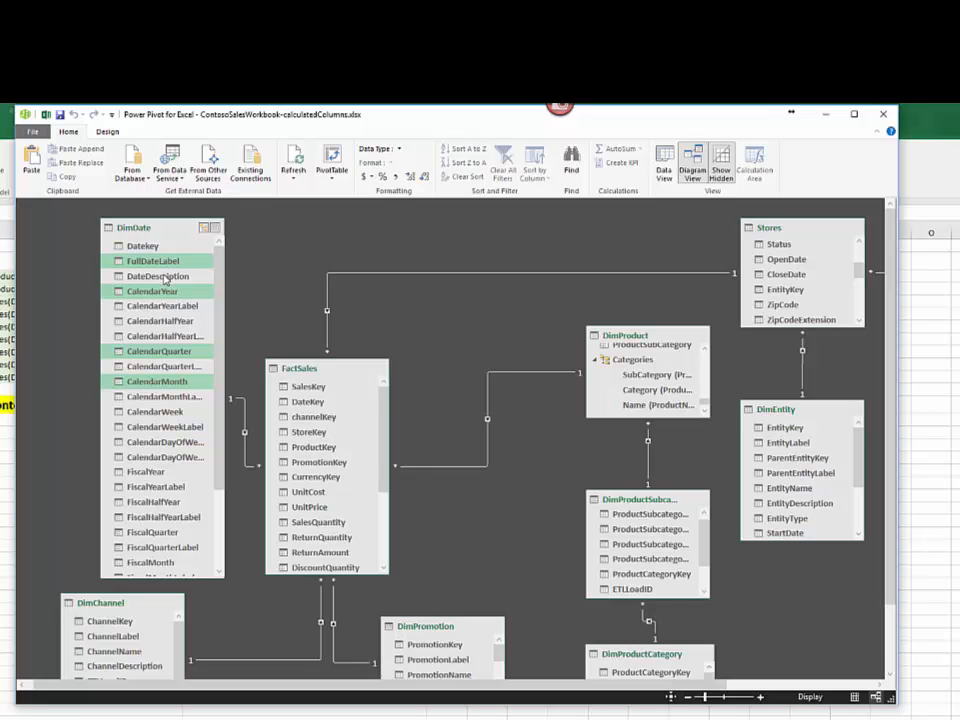
pyautogui.rightClick(166, 279)
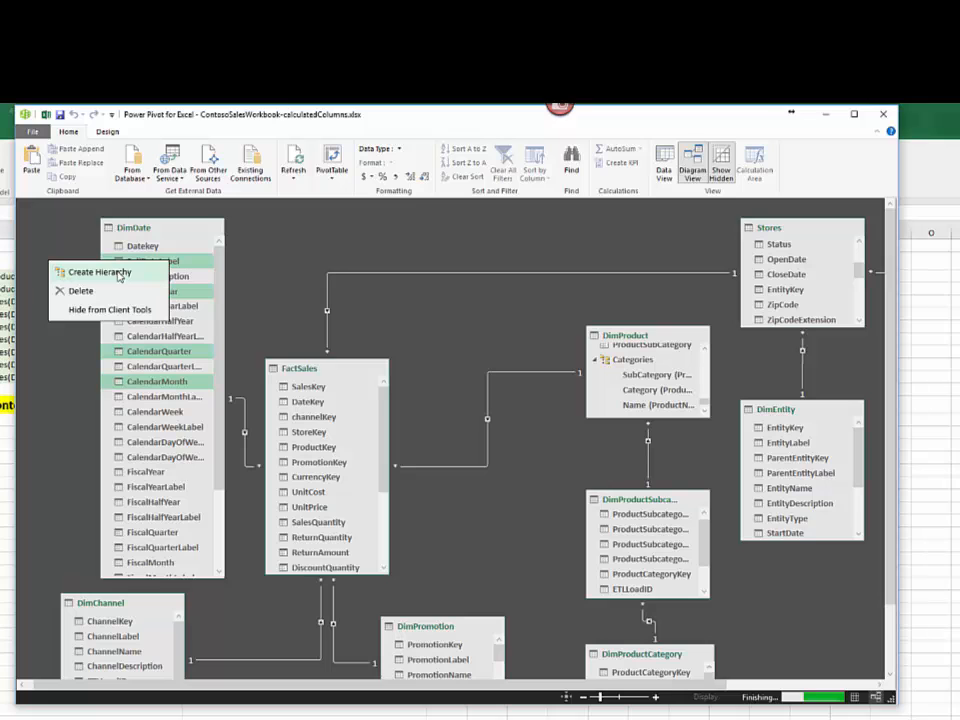
pyautogui.click(118, 273)
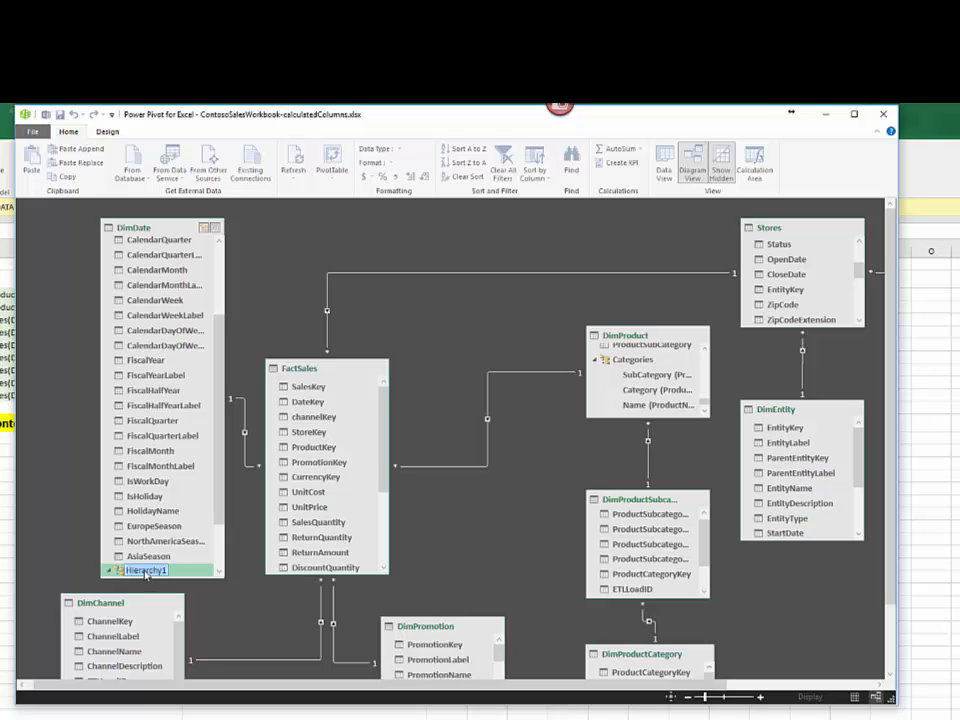
pyautogui.write('Dates')
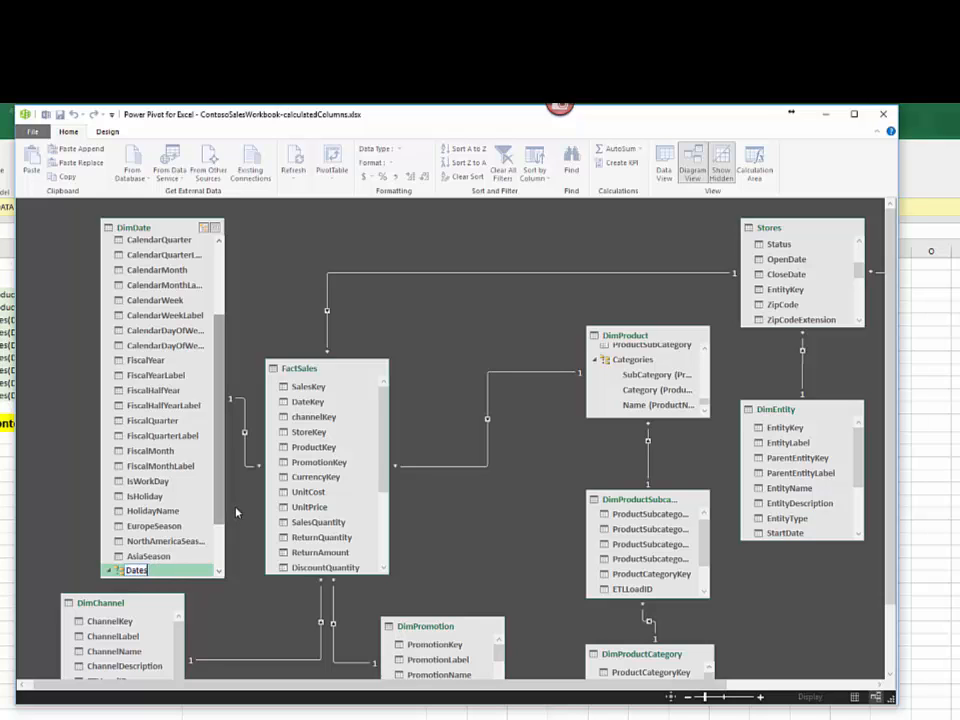
pyautogui.press('Return')
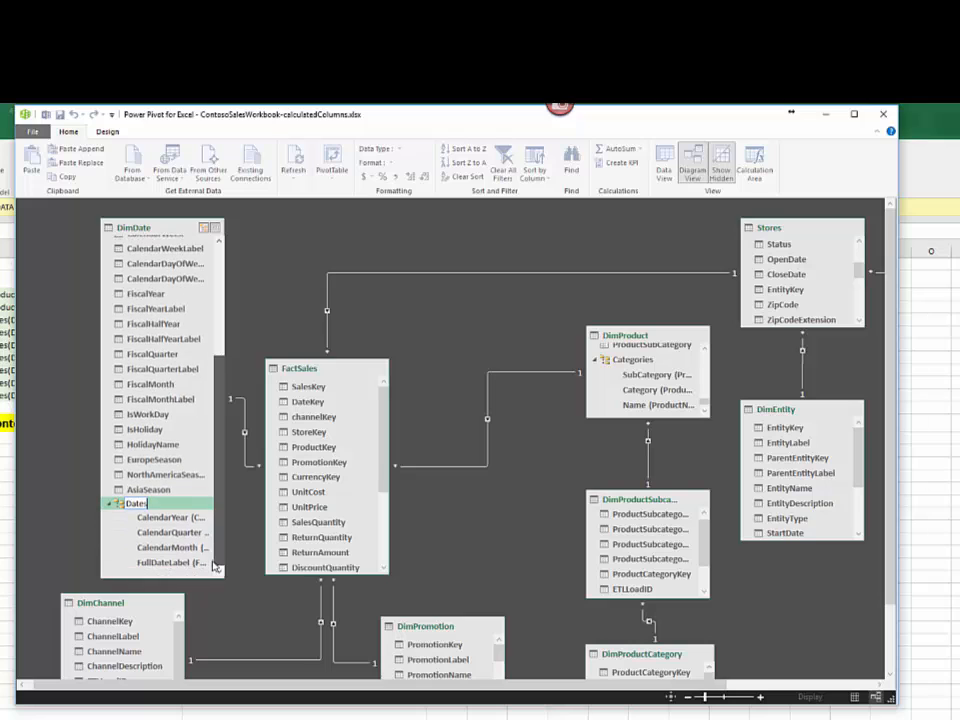
# Step: Rename the CalendarYear and CalendarQuarter levels of the Dates hierarchy as Year and QTR
pyautogui.click(162, 520)
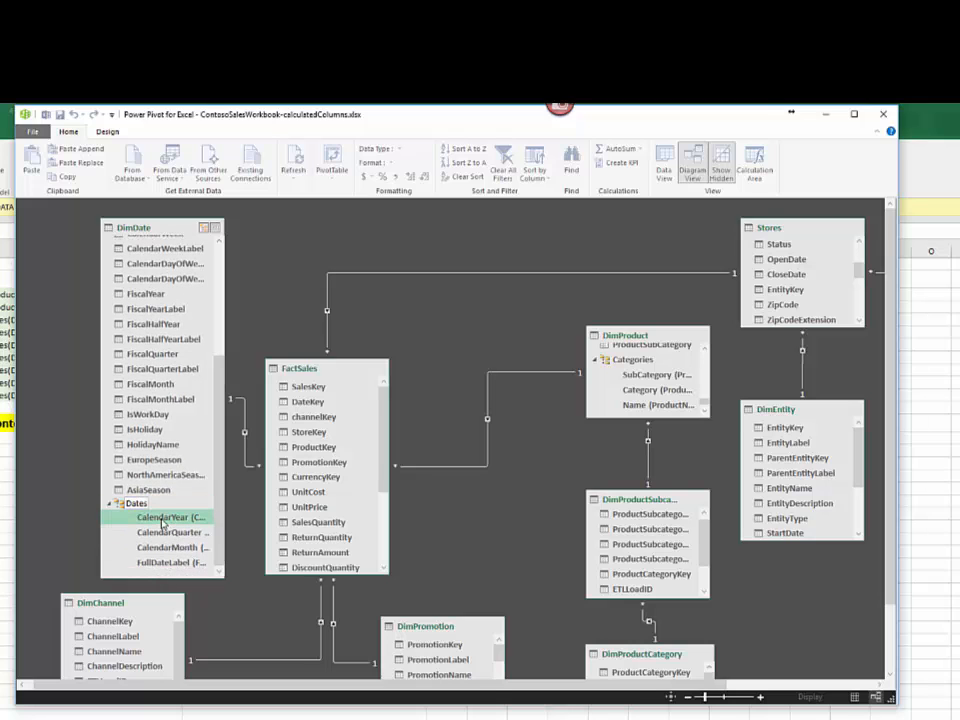
pyautogui.rightClick(162, 522)
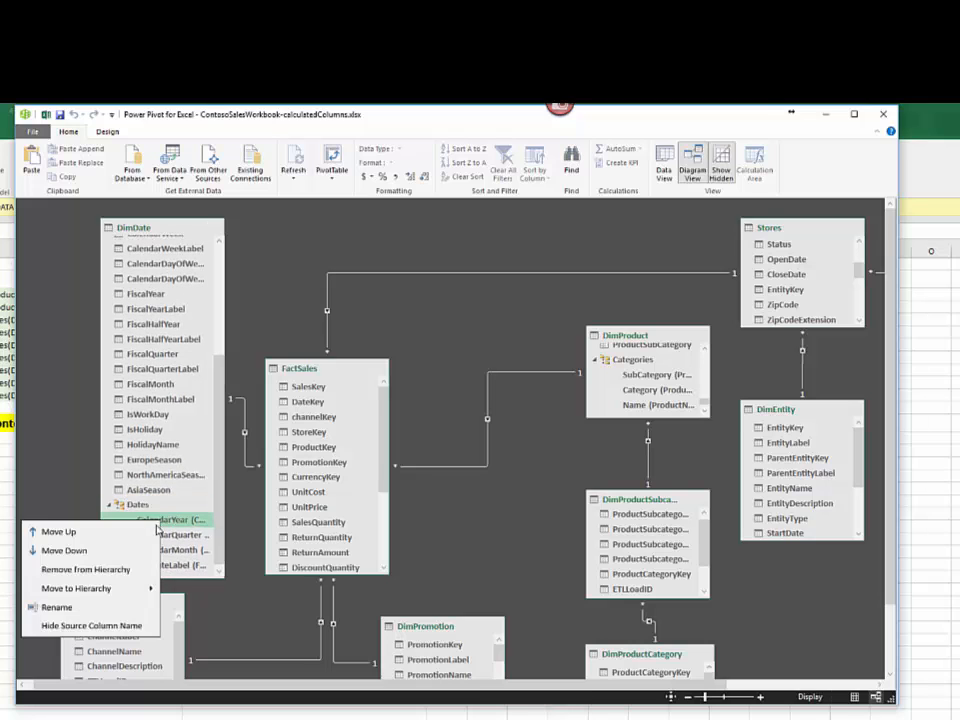
pyautogui.click(45, 606)
pyautogui.write('Year')
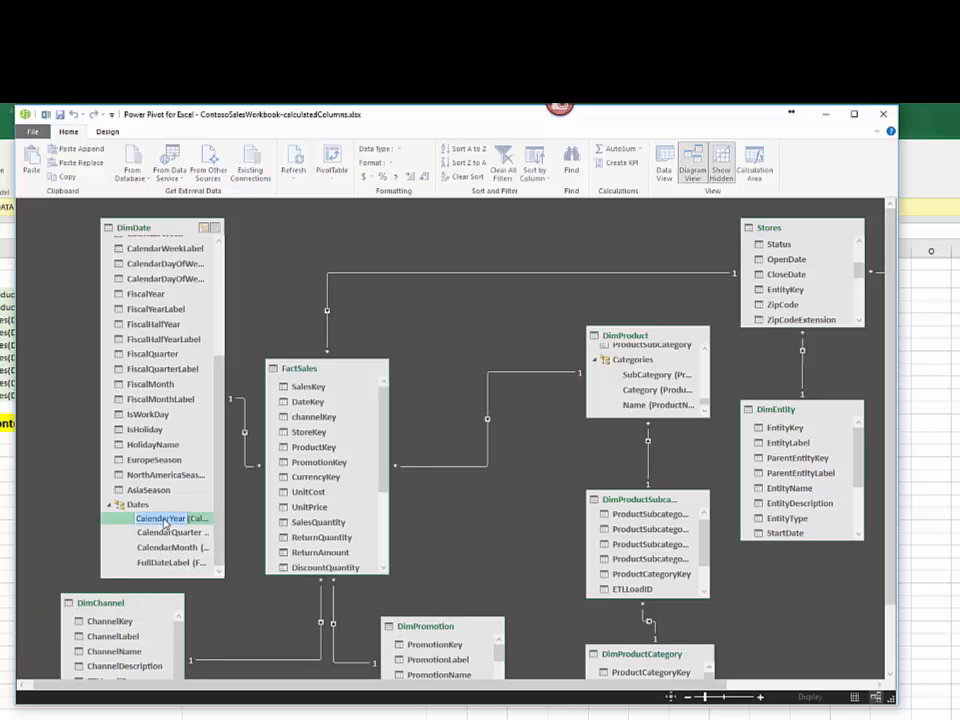
pyautogui.click(161, 533)
pyautogui.doubleClick(161, 535)
pyautogui.write('QTR')
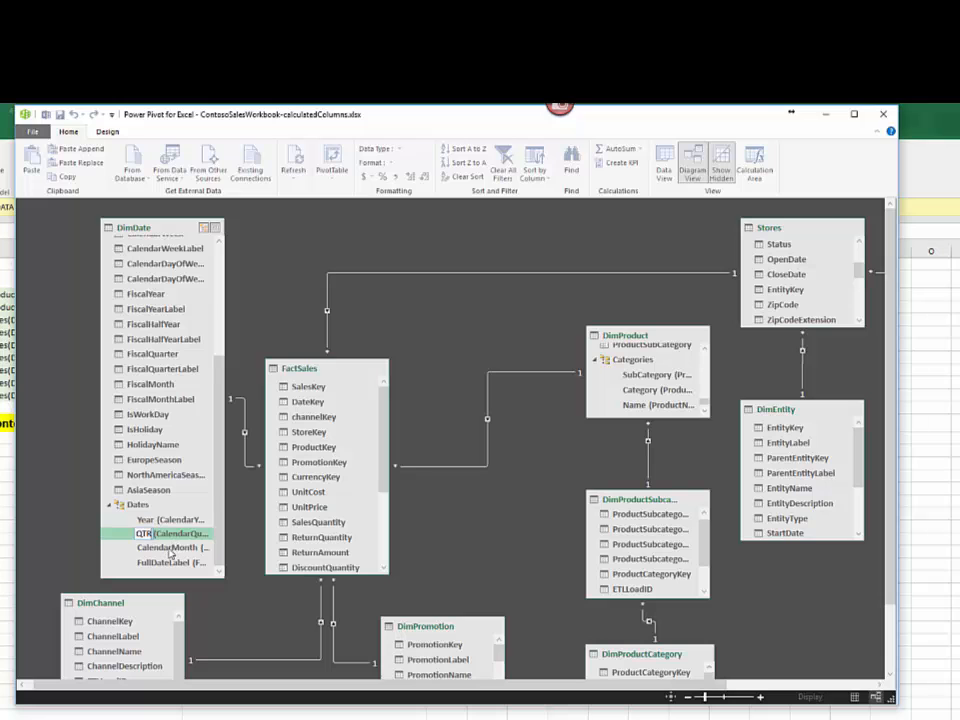
# Step: Rename the CalendarMonth and FullDateLabel levels of the Dates hierarchy as Month and Date
pyautogui.doubleClick(175, 548)
pyautogui.write('Month')
pyautogui.click(173, 565)
pyautogui.rightClick(172, 565)
pyautogui.click(126, 647)
pyautogui.write('Date')
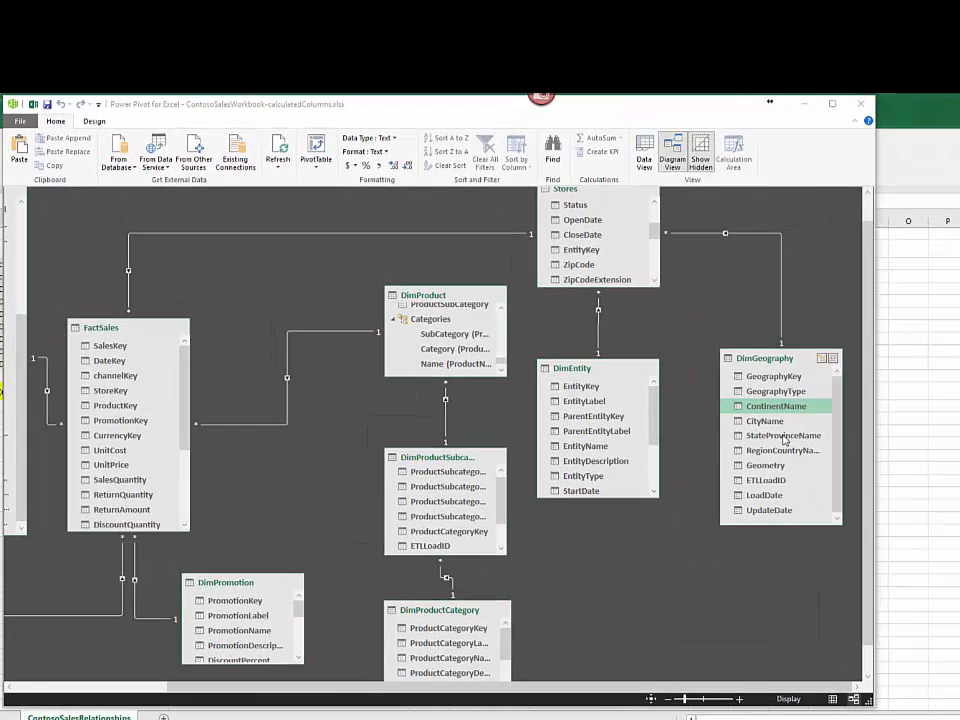
# Step: Create a hierarchy named Geo-group in DimGeography from the ContinentName, StateProvinceName and CityName columns
pyautogui.keyDown('ctrl'); pyautogui.click(783, 436); pyautogui.keyUp('ctrl')
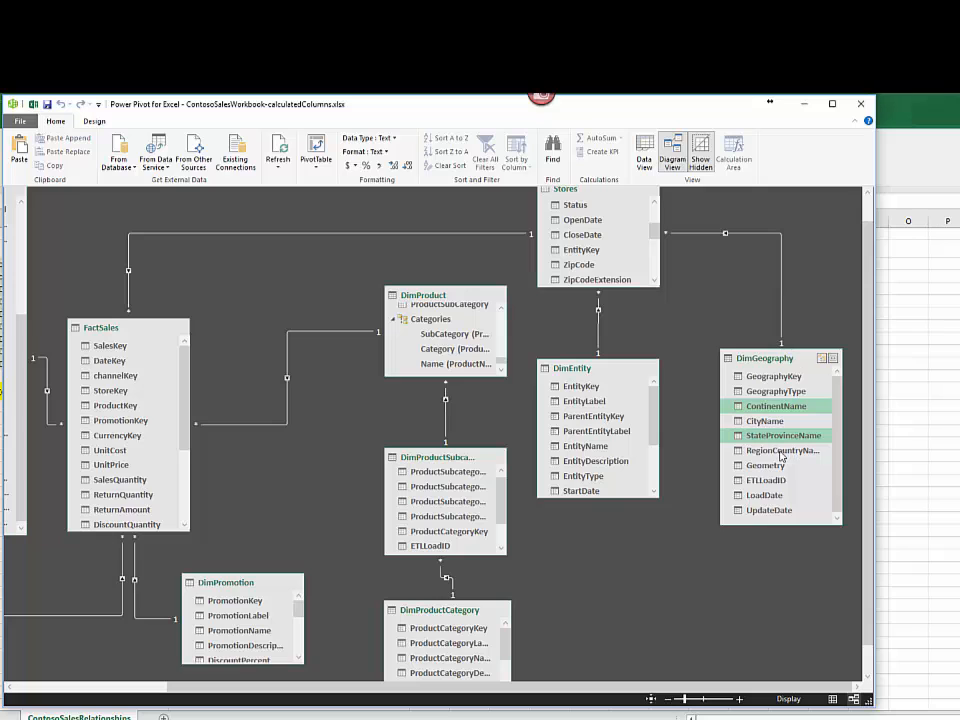
pyautogui.keyDown('ctrl'); pyautogui.click(771, 424); pyautogui.keyUp('ctrl')
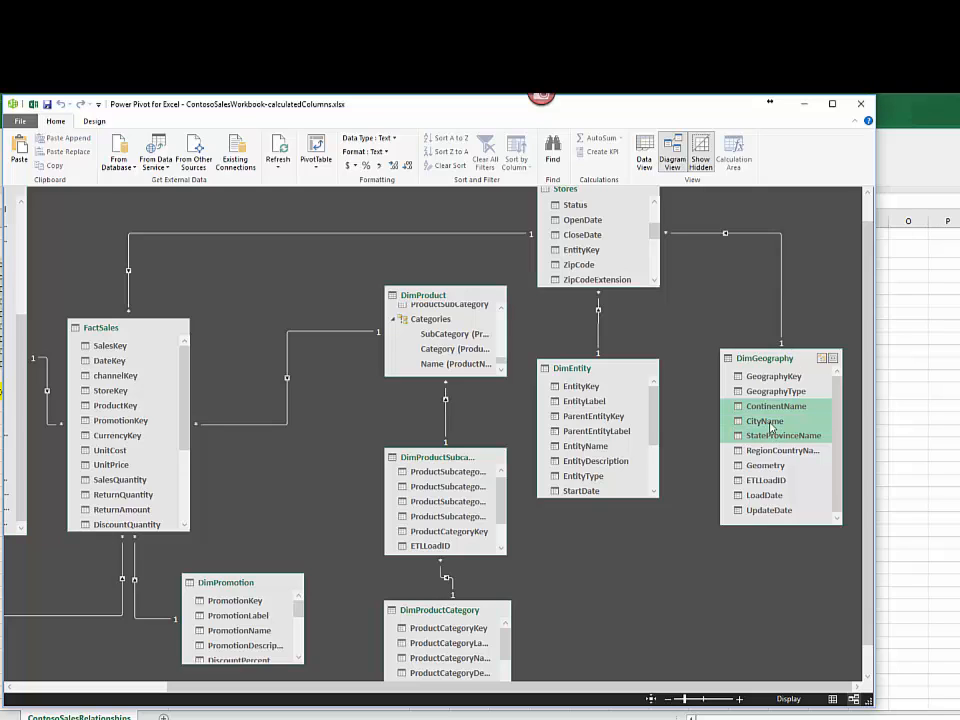
pyautogui.rightClick(770, 426)
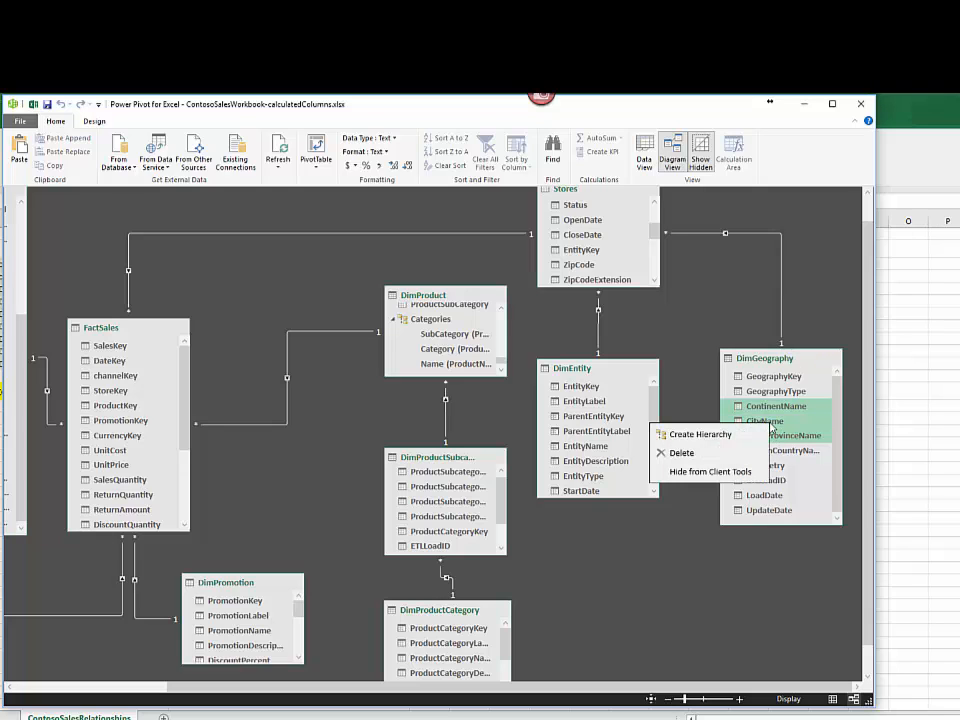
pyautogui.click(743, 436)
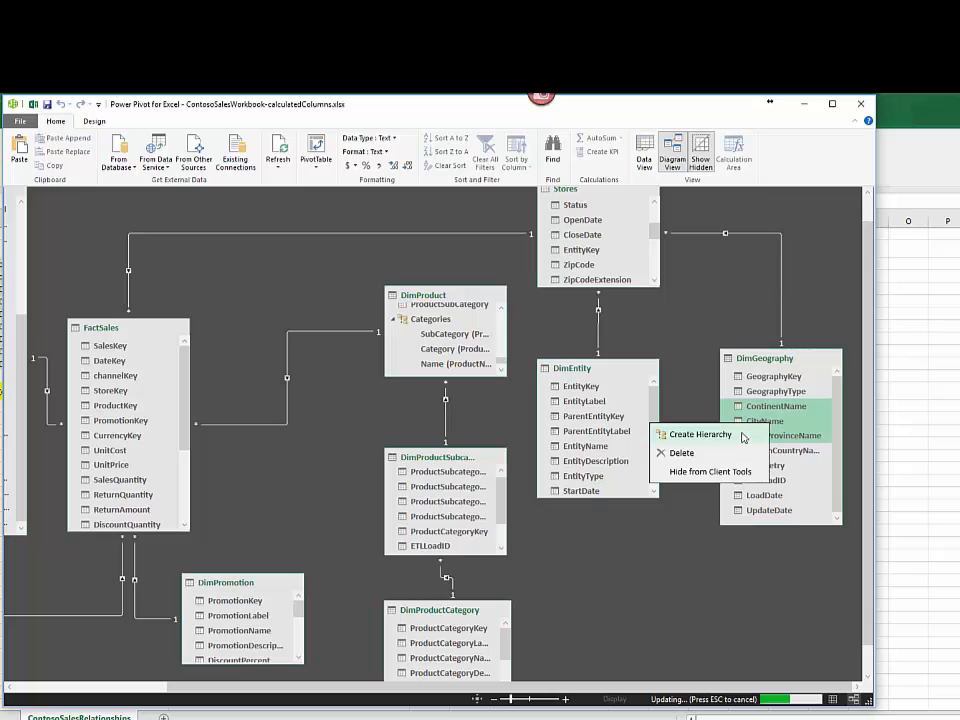
pyautogui.write('Geo-group')
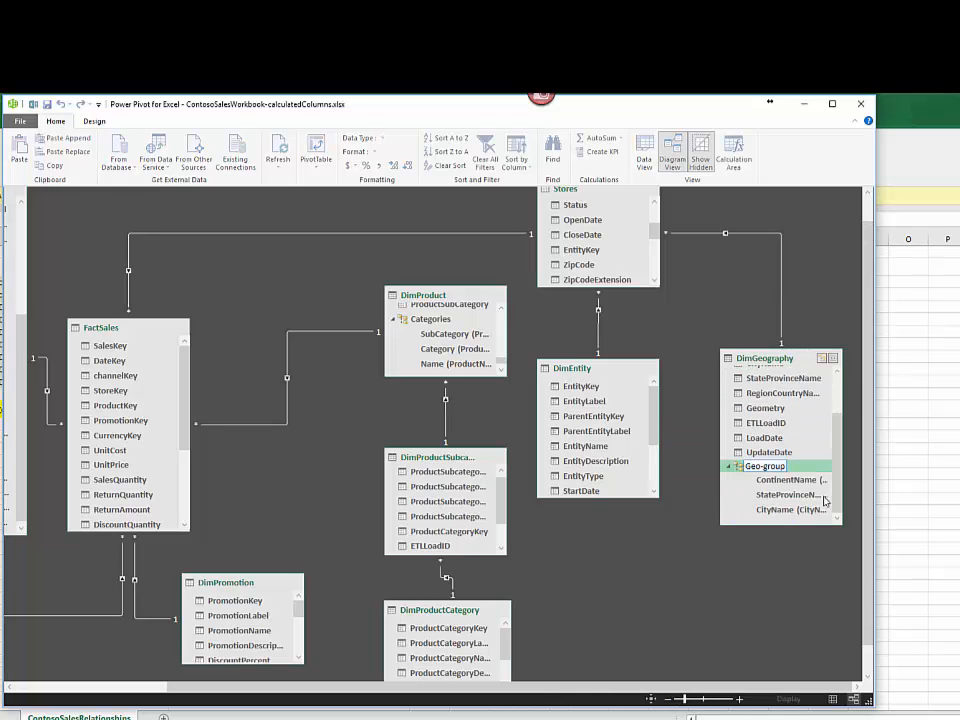
# Step: Rename the ContinentName, StateProvinceName and CityName levels of the Geo-group hierarchy as Continent, State and City
pyautogui.click(792, 484)
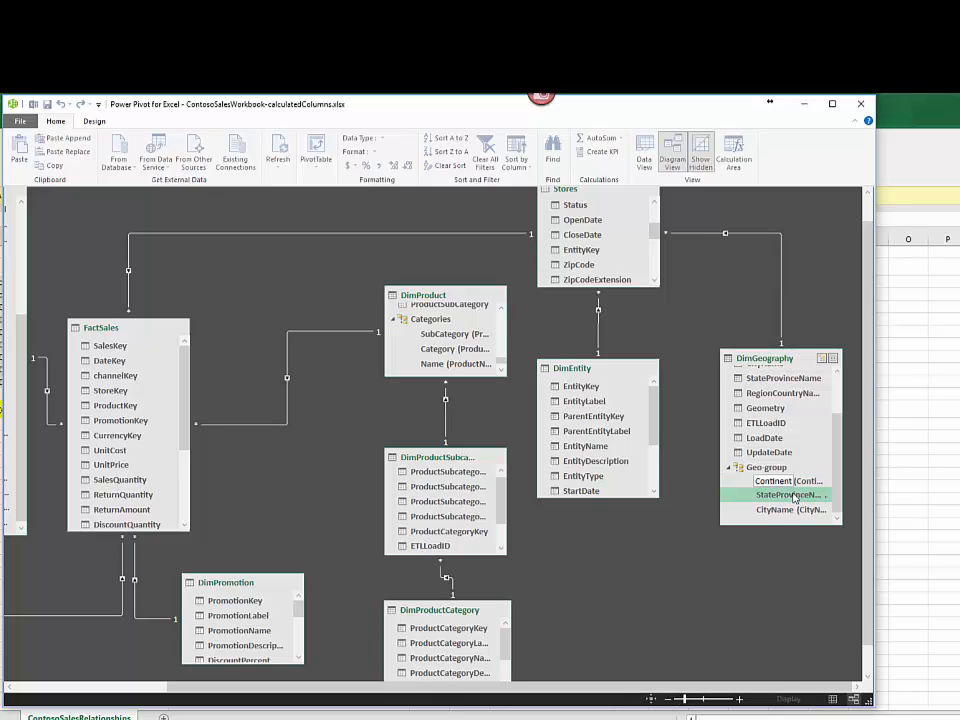
pyautogui.rightClick(791, 497)
pyautogui.click(724, 585)
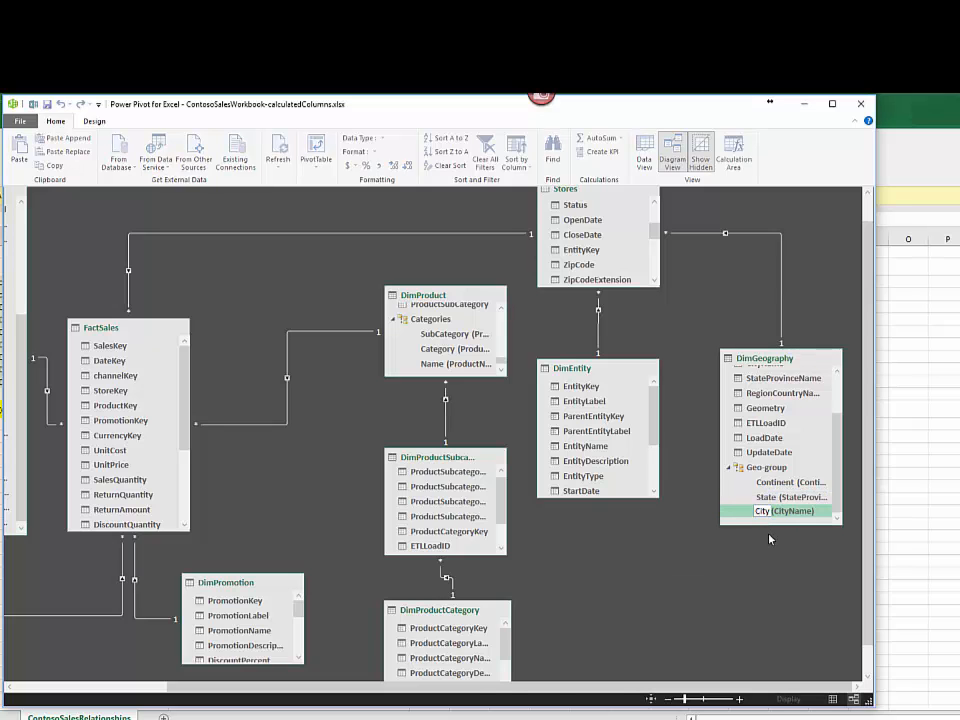
pyautogui.press('Return')
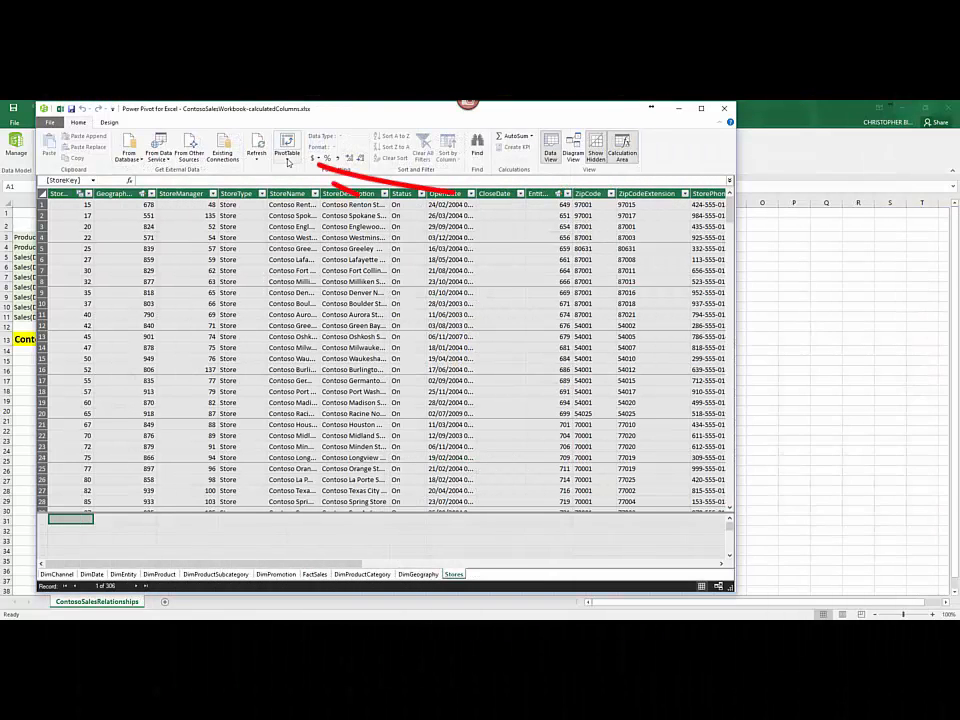
# Step: Insert a PivotTable on a new worksheet from the data model and add the Dates hierarchy from DimDate as rows
pyautogui.click(288, 160)
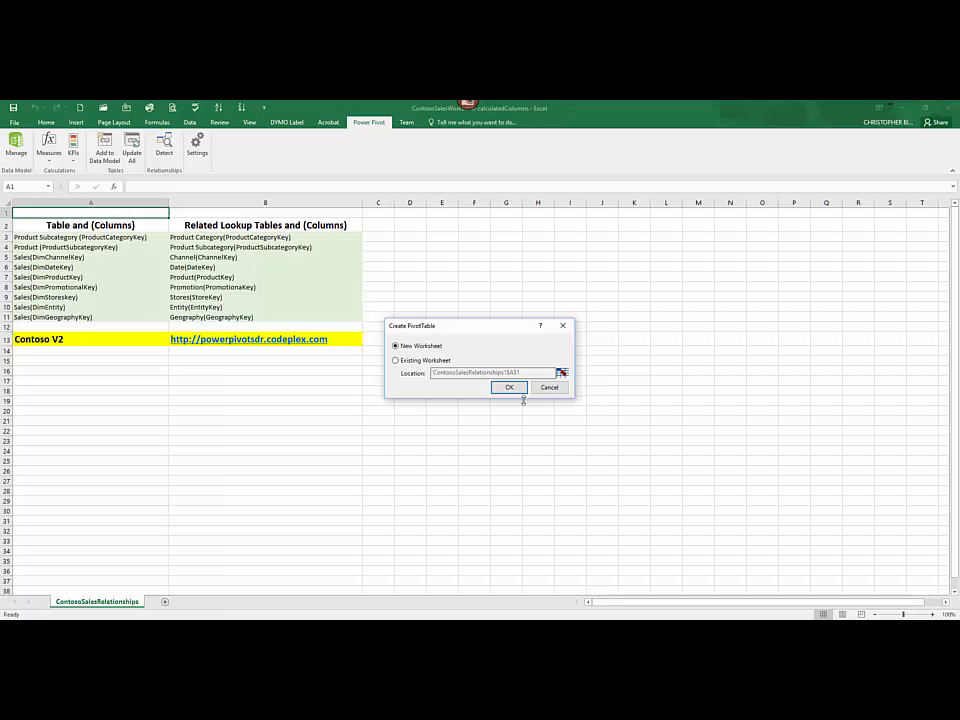
pyautogui.click(509, 387)
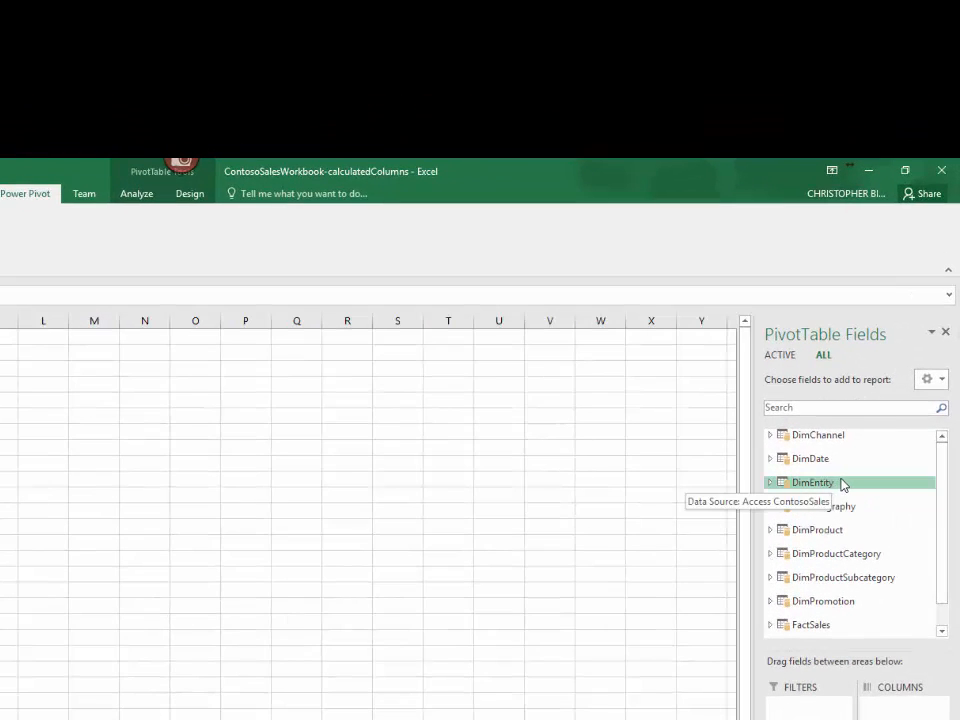
pyautogui.click(770, 459)
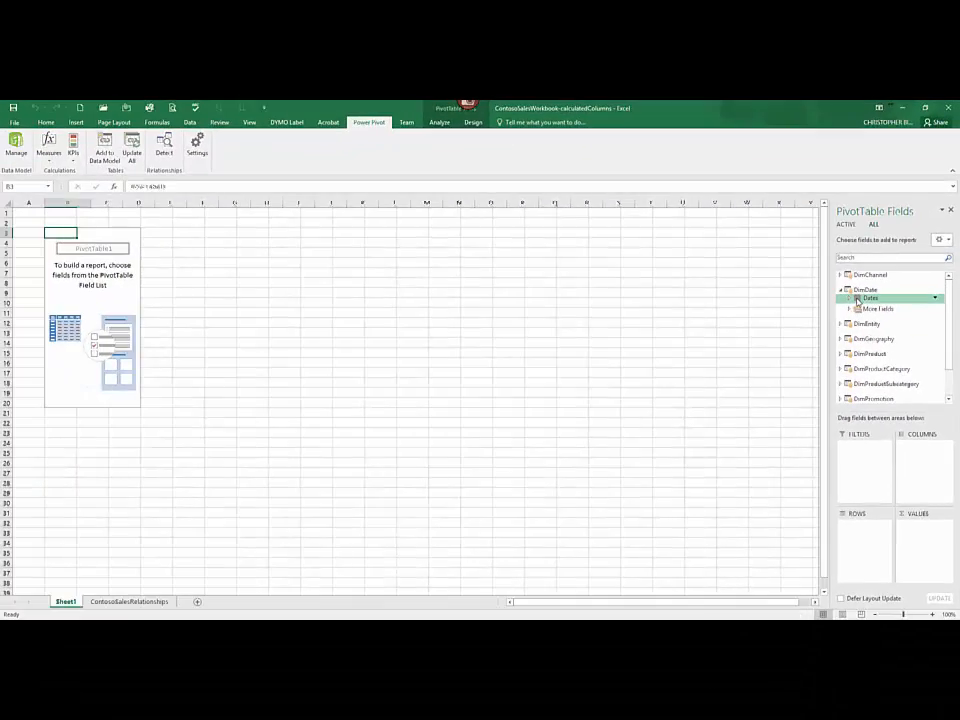
pyautogui.click(821, 403)
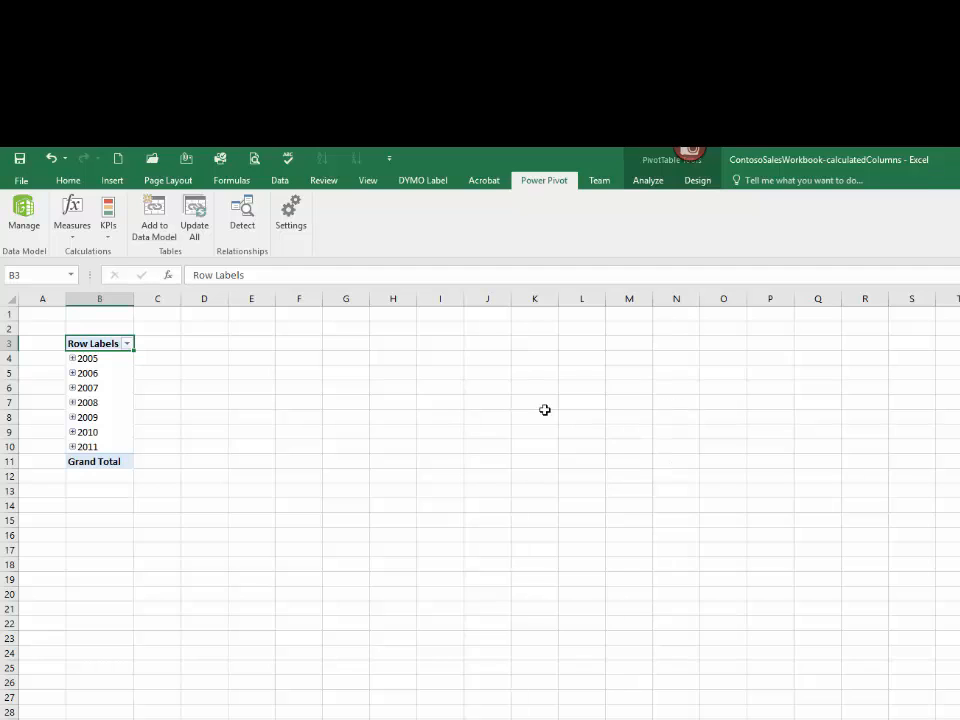
# Step: Expand year 2005, quarter 20051 and month 200501 in the PivotTable rows to examine the Dates levels
pyautogui.click(72, 358)
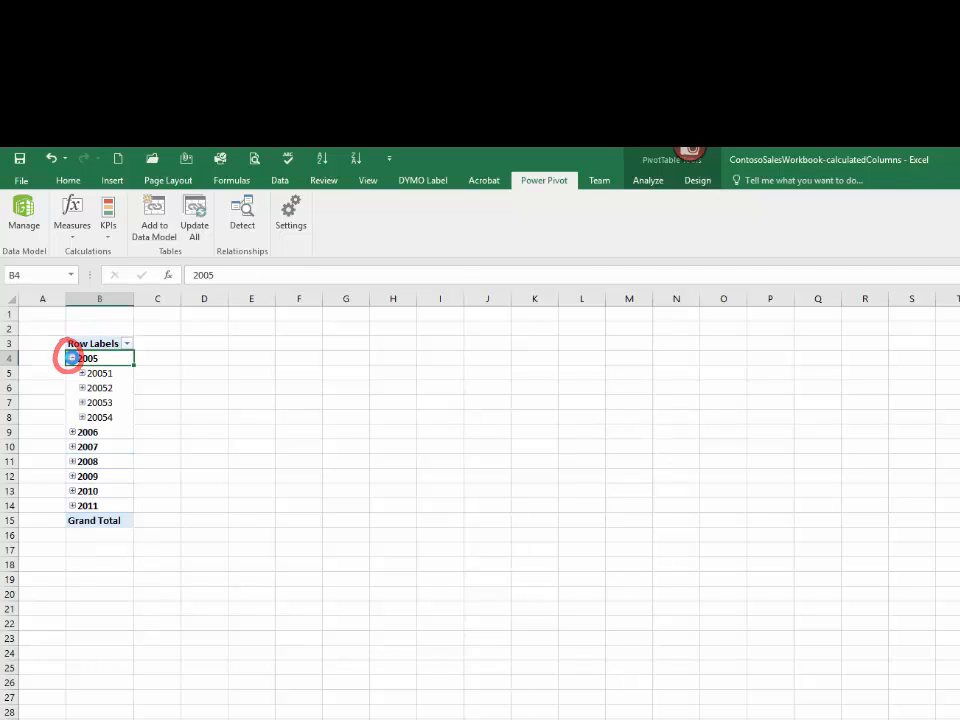
pyautogui.click(82, 374)
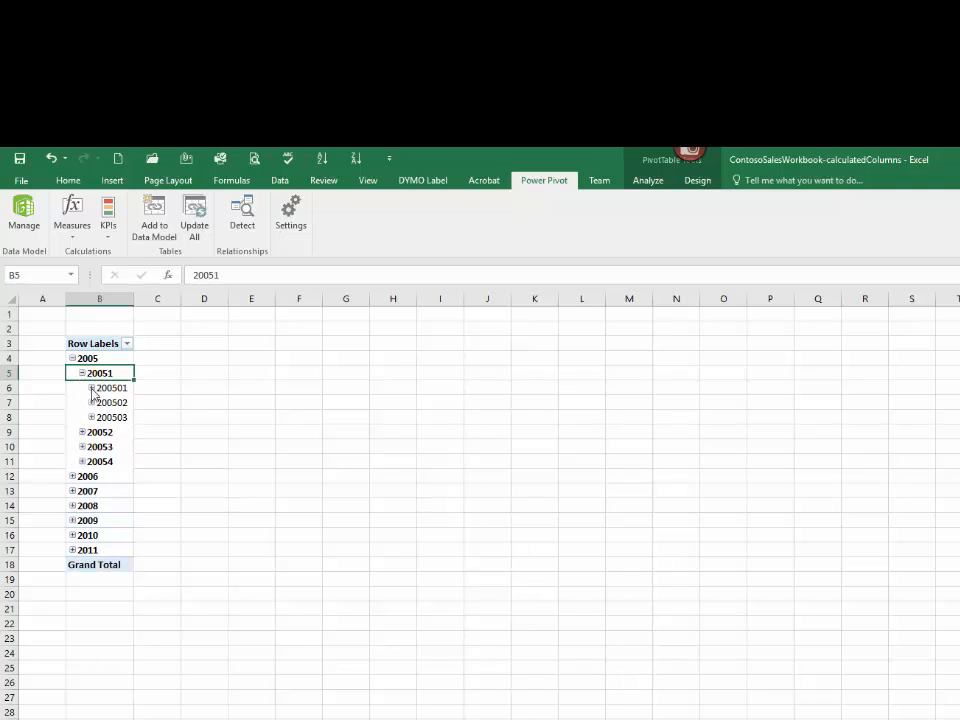
pyautogui.click(91, 388)
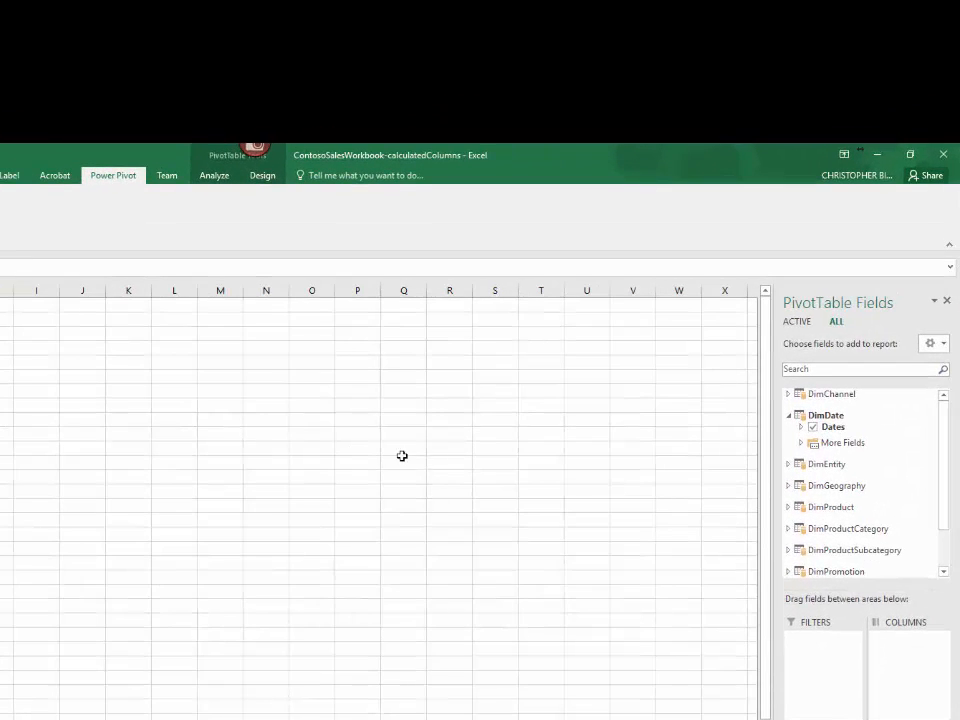
# Step: Add the Categories hierarchy from DimProduct to the PivotTable rows and expand Bluetooth Headphones and its Audio category under 2005-01-01
pyautogui.click(789, 508)
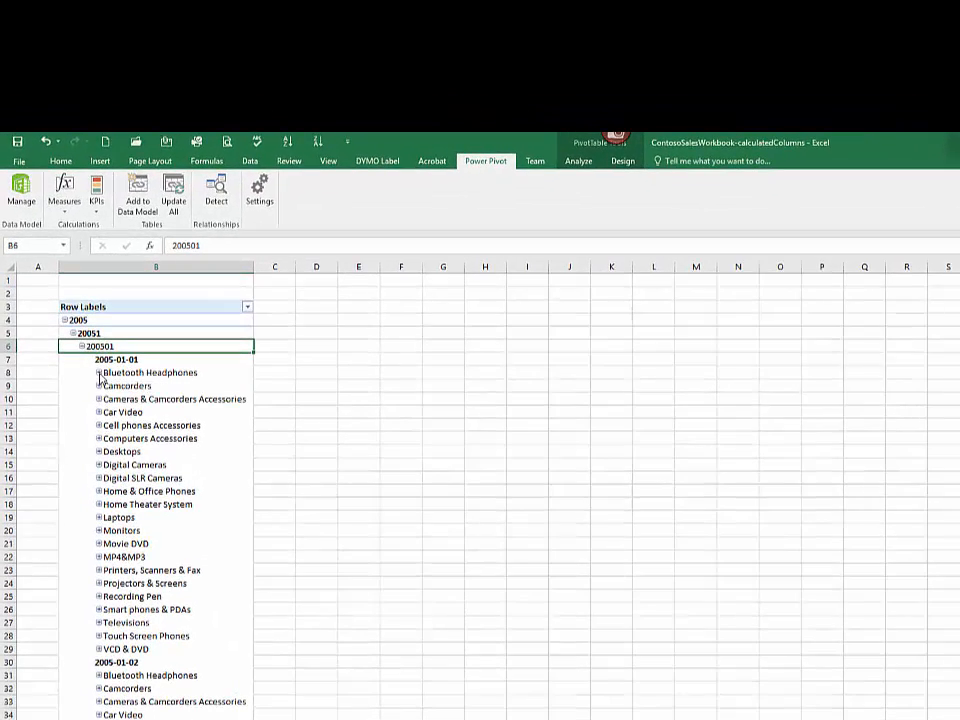
pyautogui.click(99, 372)
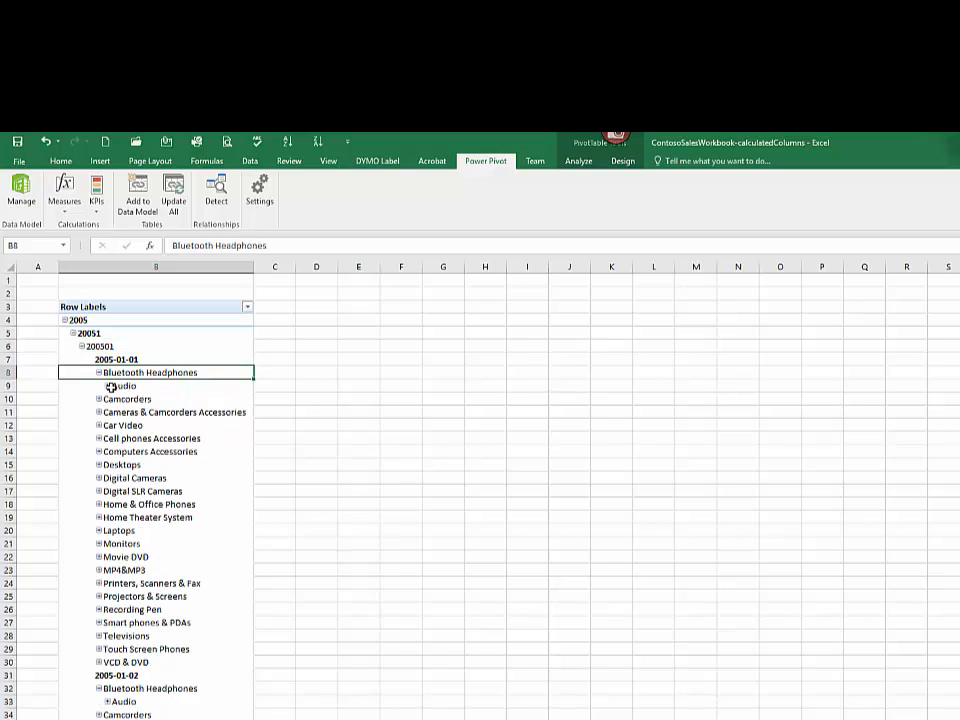
pyautogui.click(109, 386)
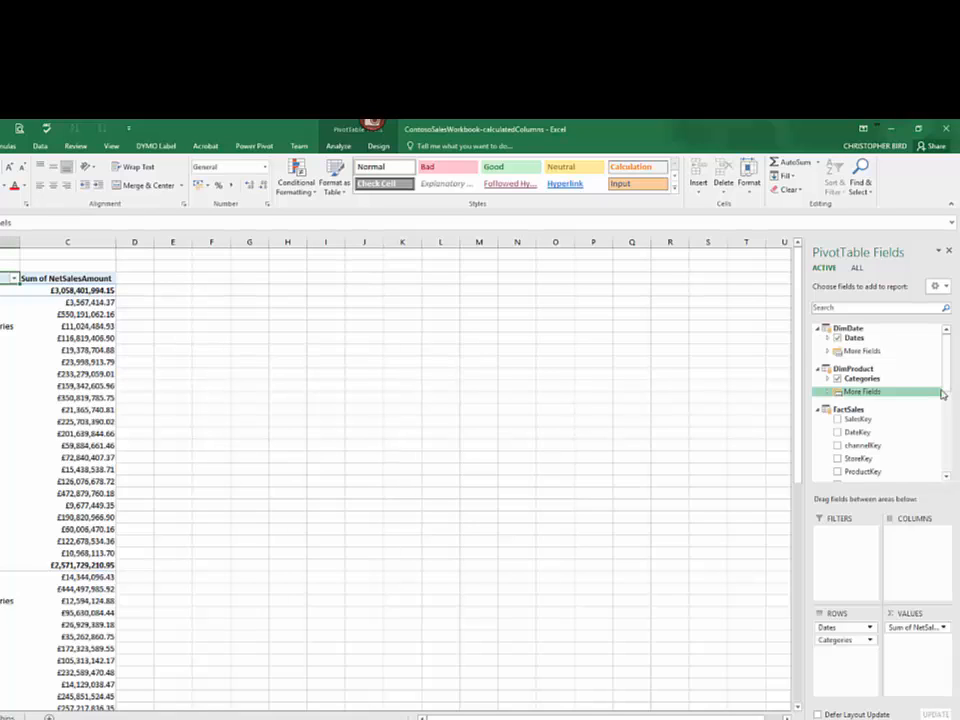
# Step: Remove Sum of NetSalesAmount from the PivotTable values
pyautogui.click(876, 413)
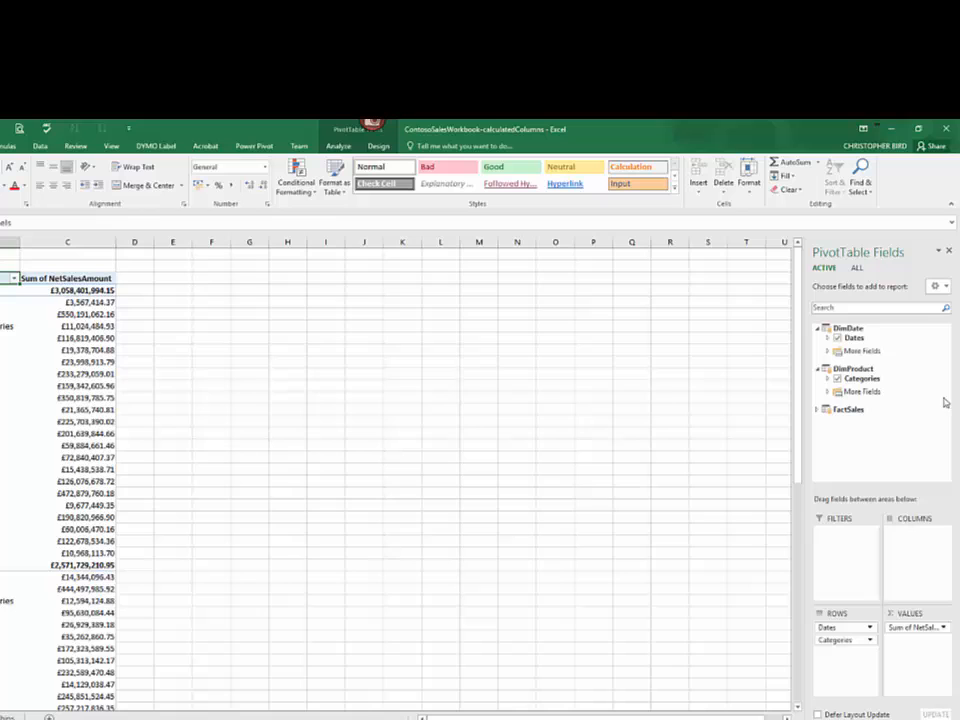
pyautogui.click(833, 413)
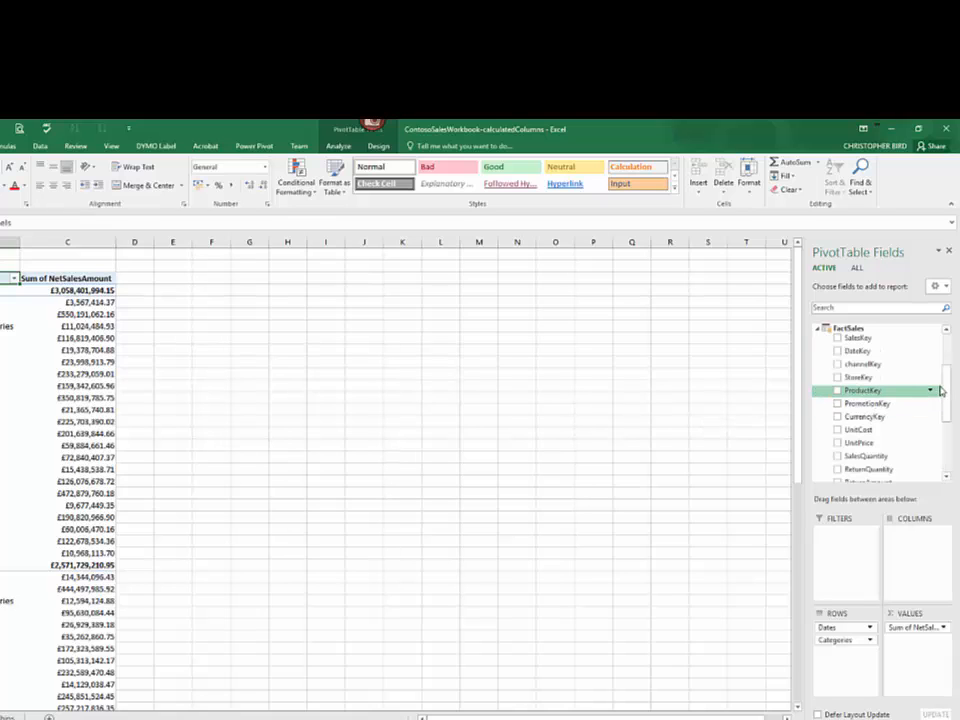
pyautogui.scroll(-1, 945, 400)
pyautogui.scroll(-3, 946, 406)
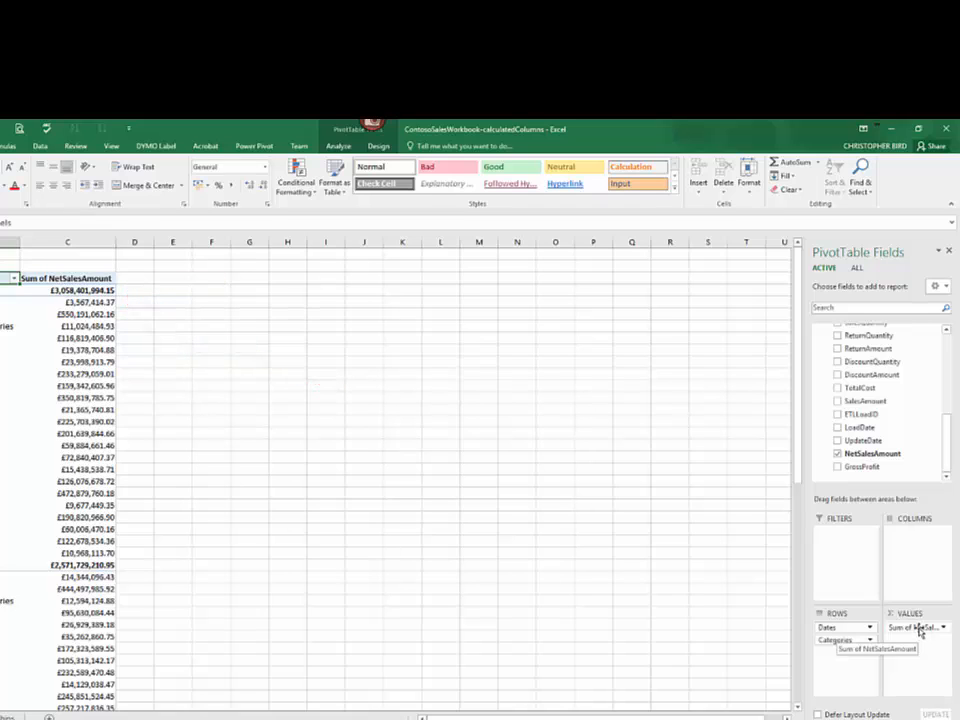
pyautogui.click(920, 629)
pyautogui.moveTo(920, 629); pyautogui.dragTo(653, 591)
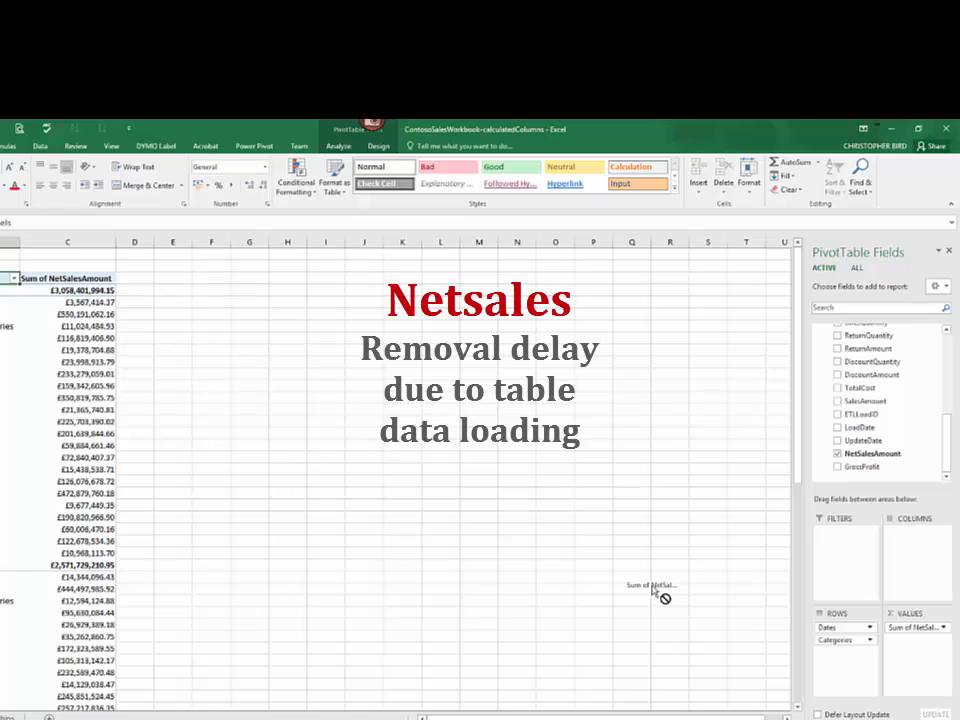
pyautogui.moveTo(653, 588); pyautogui.dragTo(651, 584)
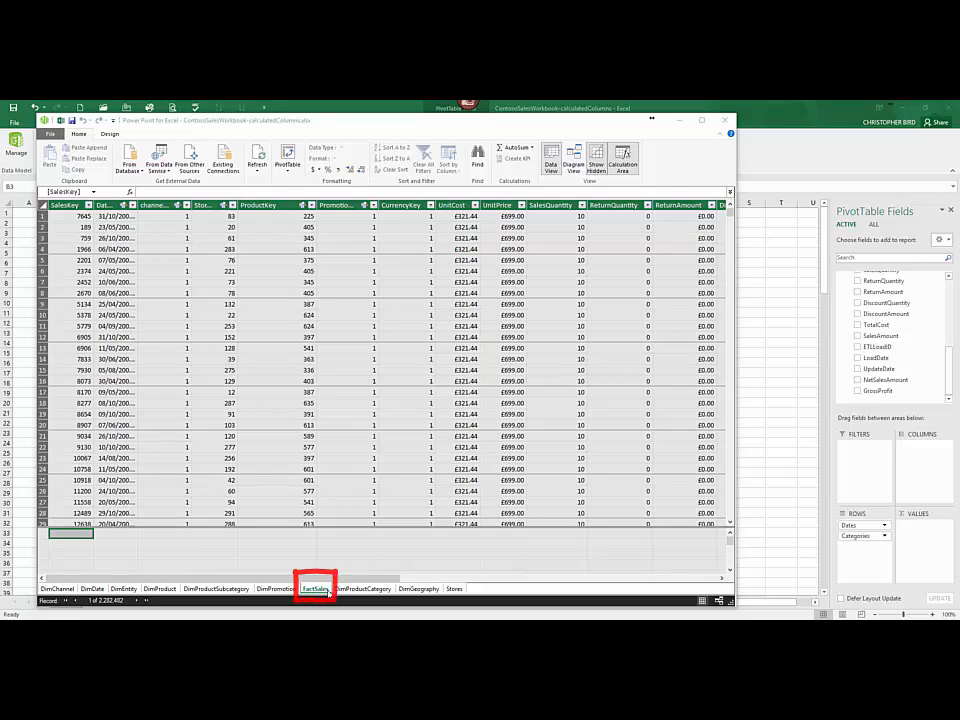
# Step: Hide the calculation area below the FactSales table in Power Pivot and show it again
pyautogui.click(73, 540)
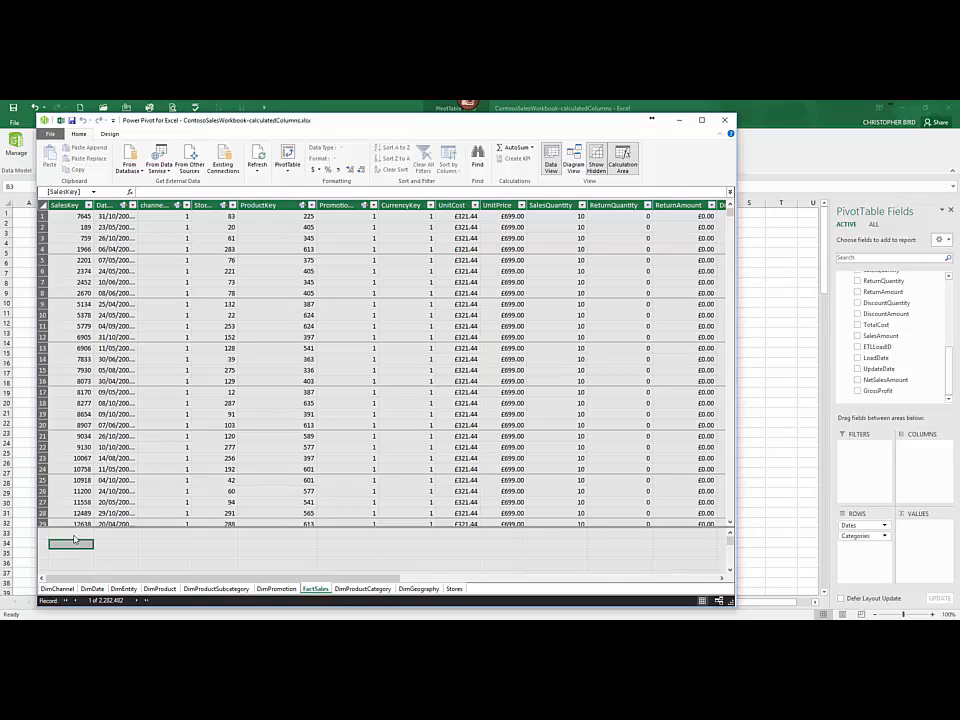
pyautogui.click(73, 536)
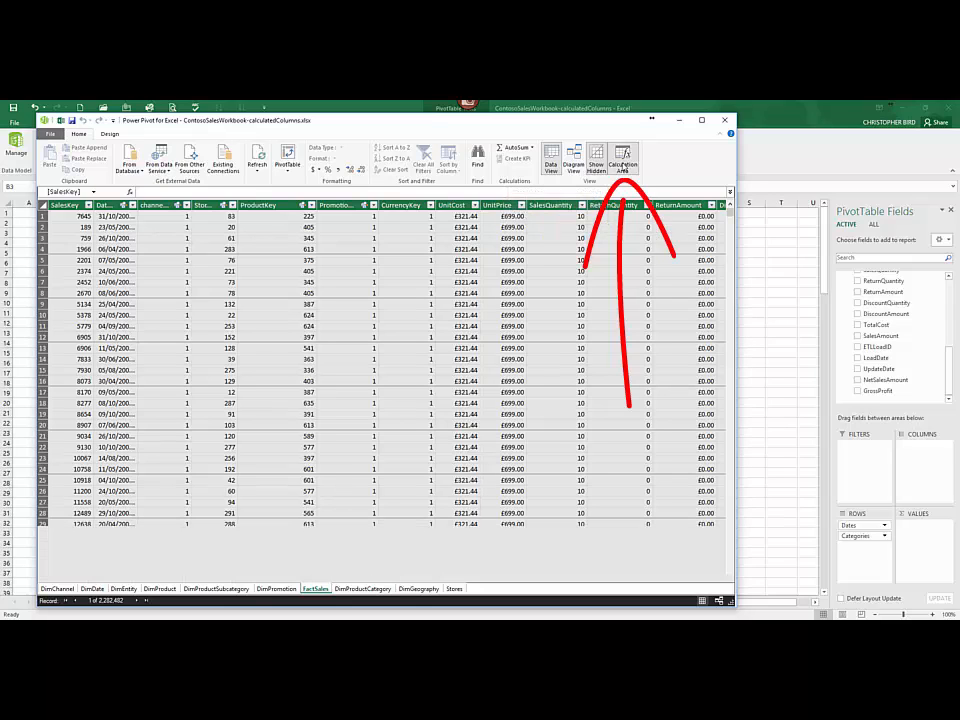
pyautogui.click(624, 155)
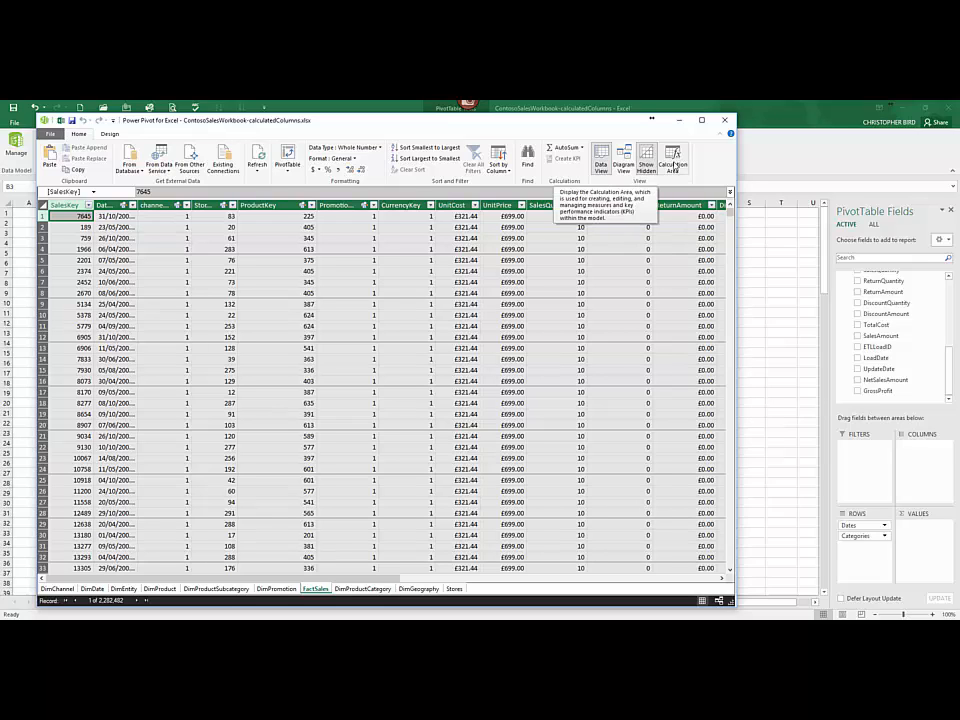
pyautogui.click(674, 166)
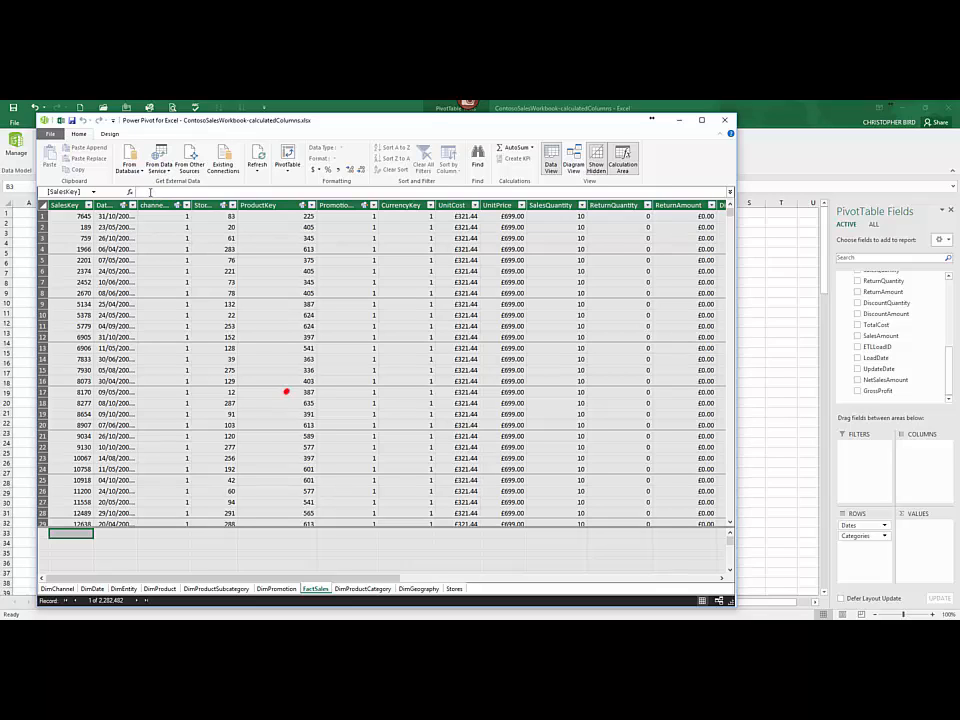
# Step: Start a measure named OnlineSales in the first calculation area cell under the SalesKey column of FactSales
pyautogui.click(150, 192)
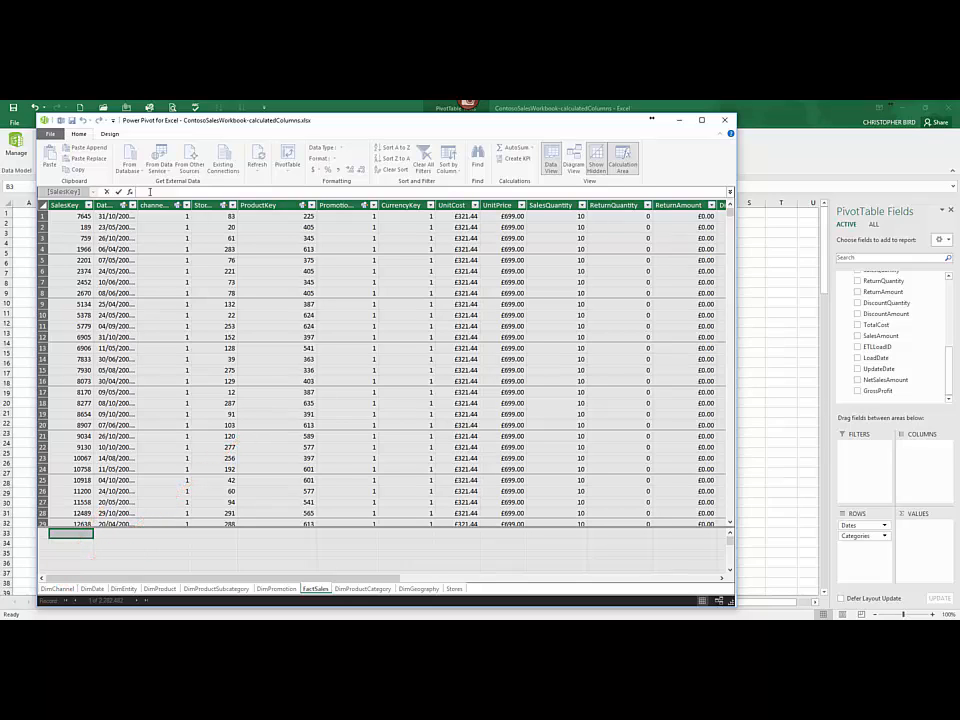
pyautogui.click(64, 591)
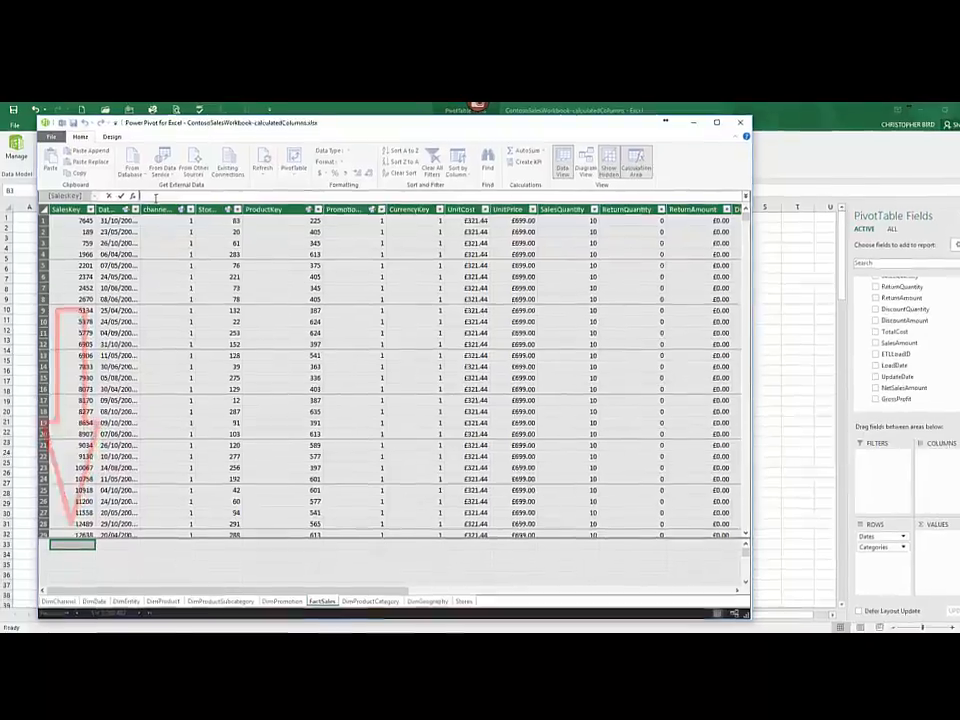
pyautogui.write('nlineS')
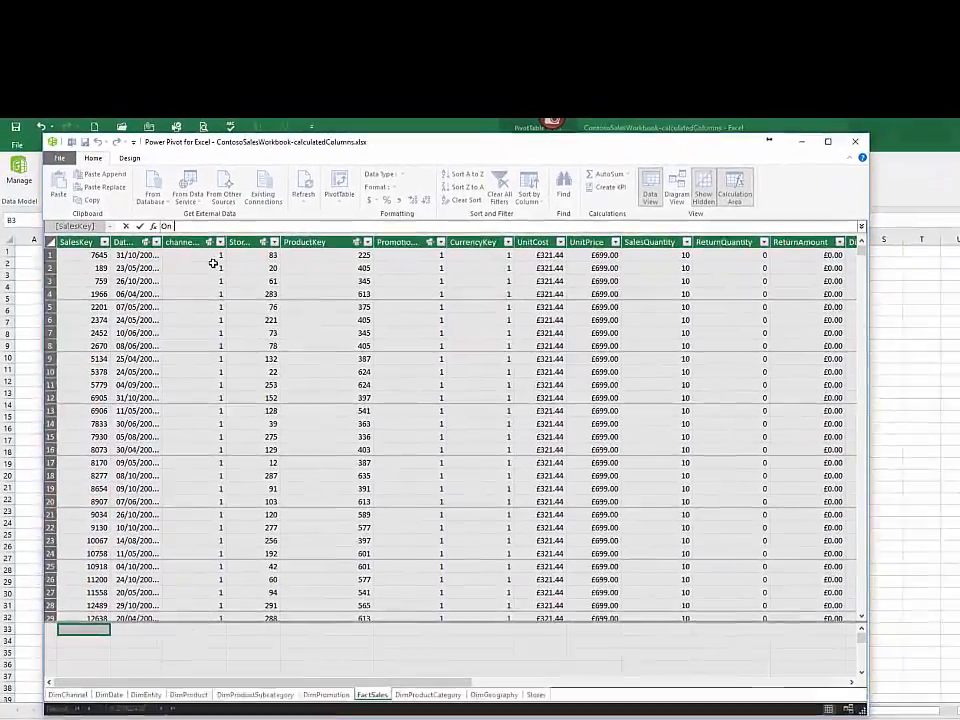
pyautogui.write('ales')
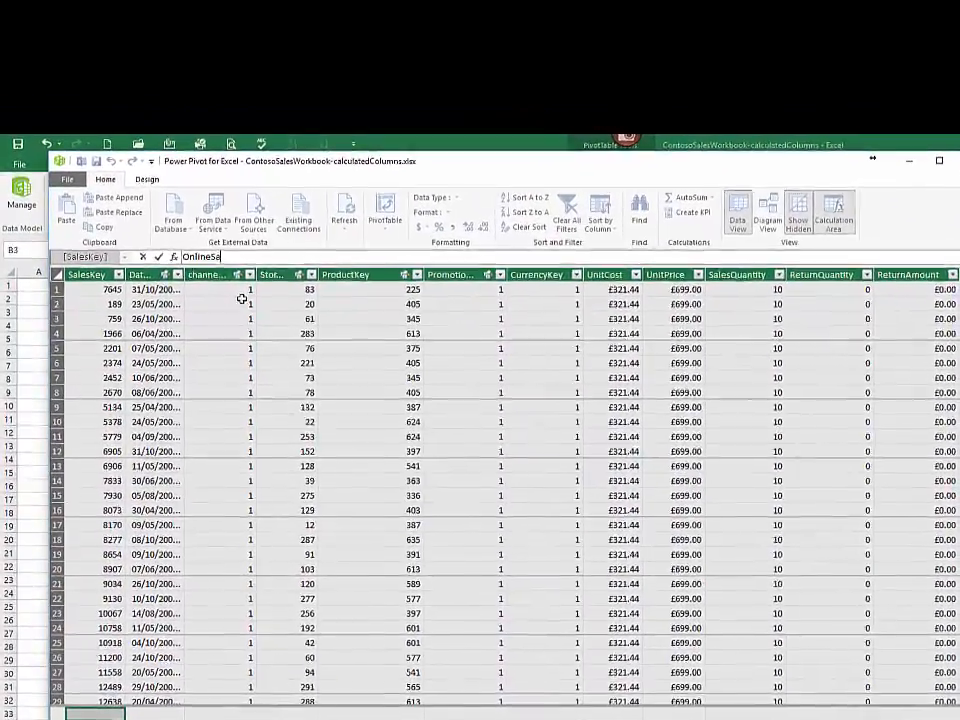
pyautogui.write(':+')
pyautogui.press('Left')
pyautogui.press('Delete')
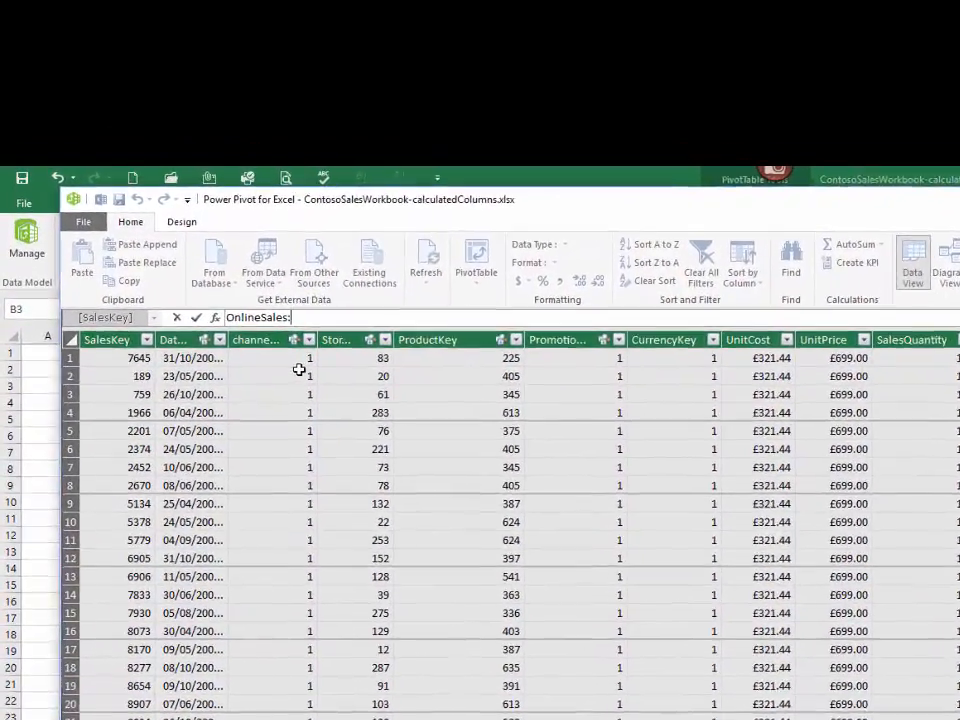
pyautogui.write('=C')
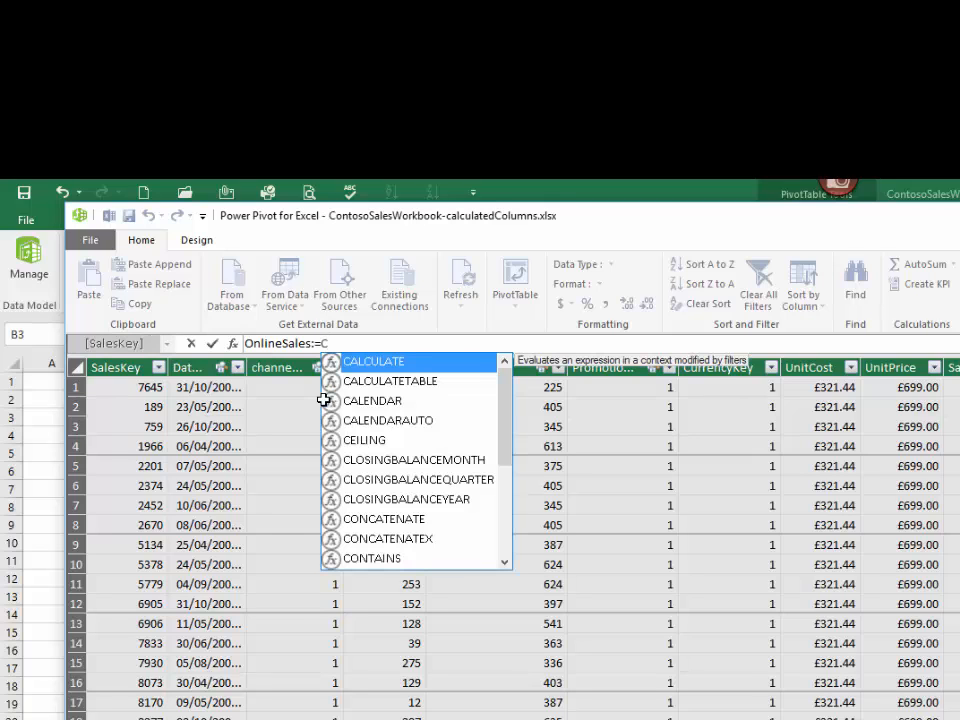
# Step: Define the OnlineSales expression as CALCULATE over SUM([NetSalesAmount]), leaving the CALCULATE call open for a filter
pyautogui.write('a')
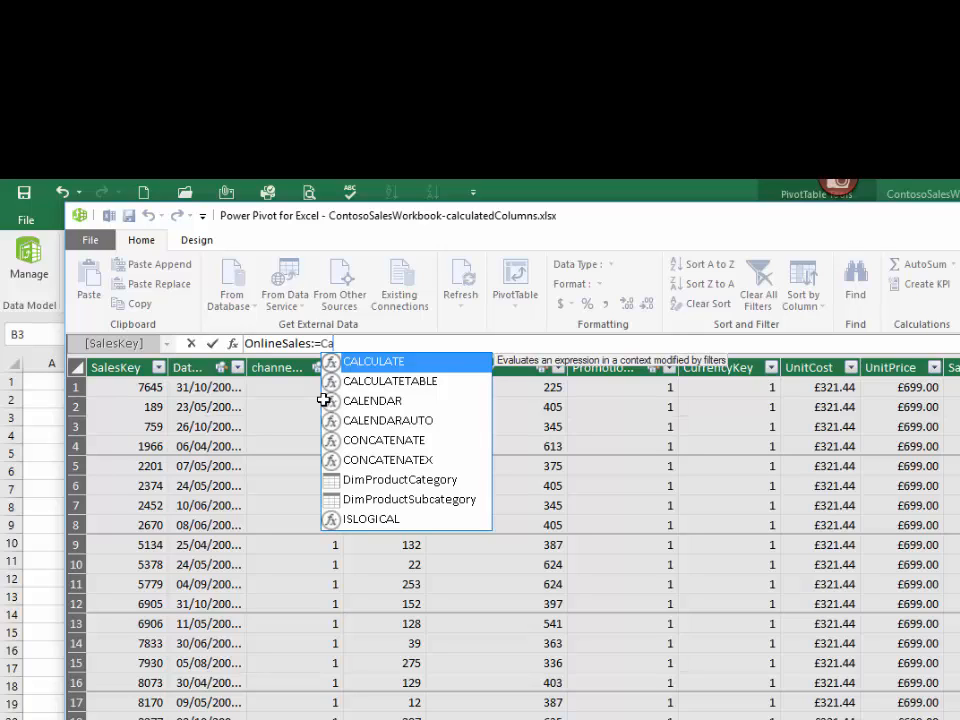
pyautogui.press('Tab')
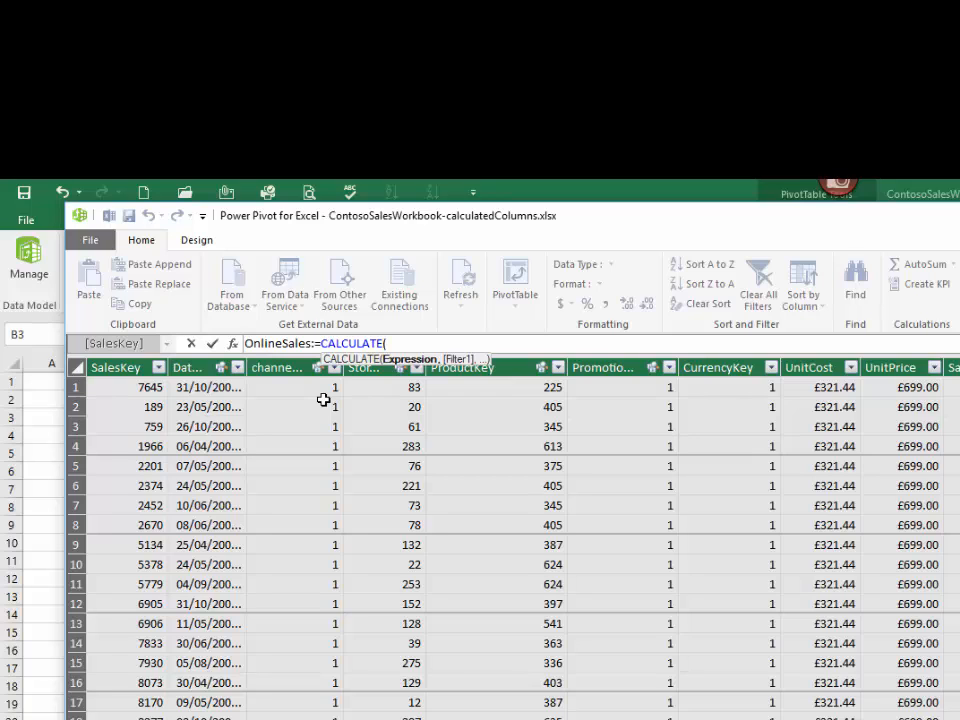
pyautogui.write('s')
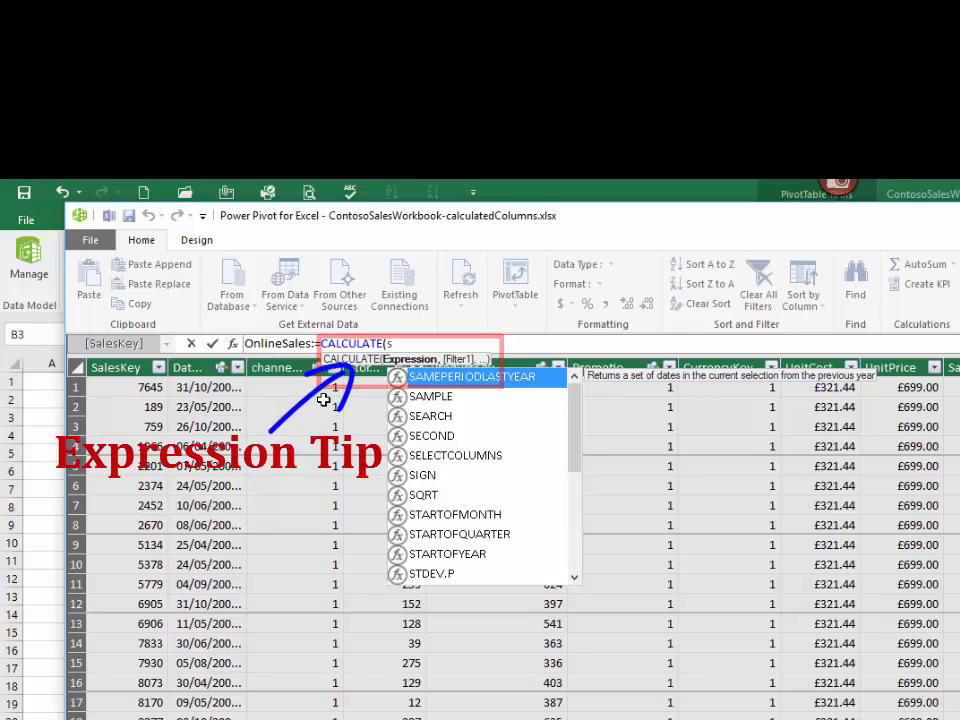
pyautogui.write('u')
pyautogui.press('Down')
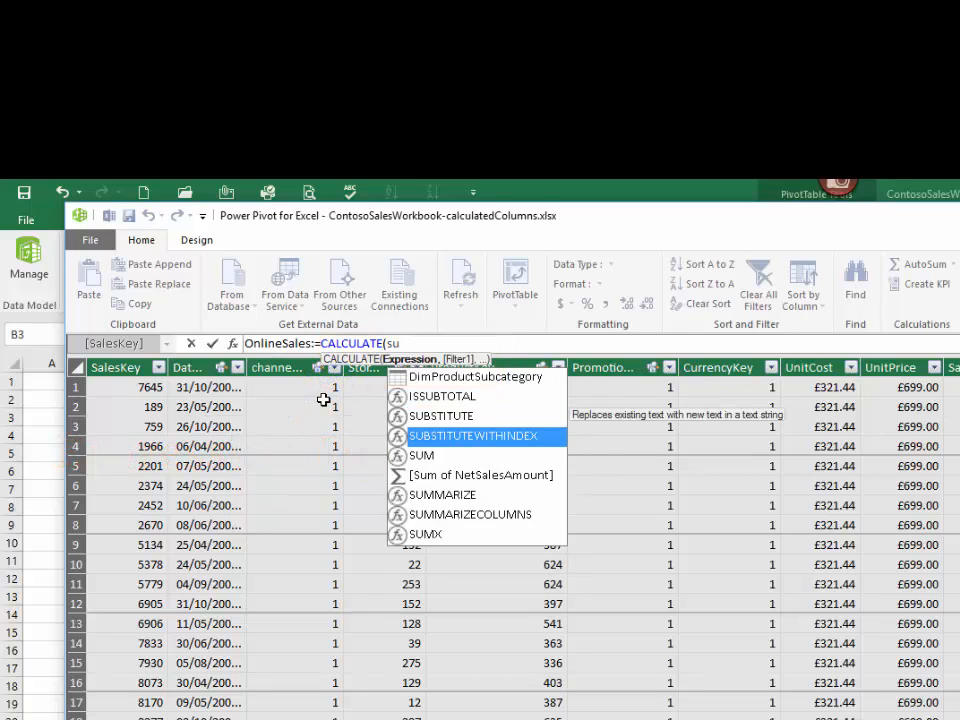
pyautogui.press('Down')
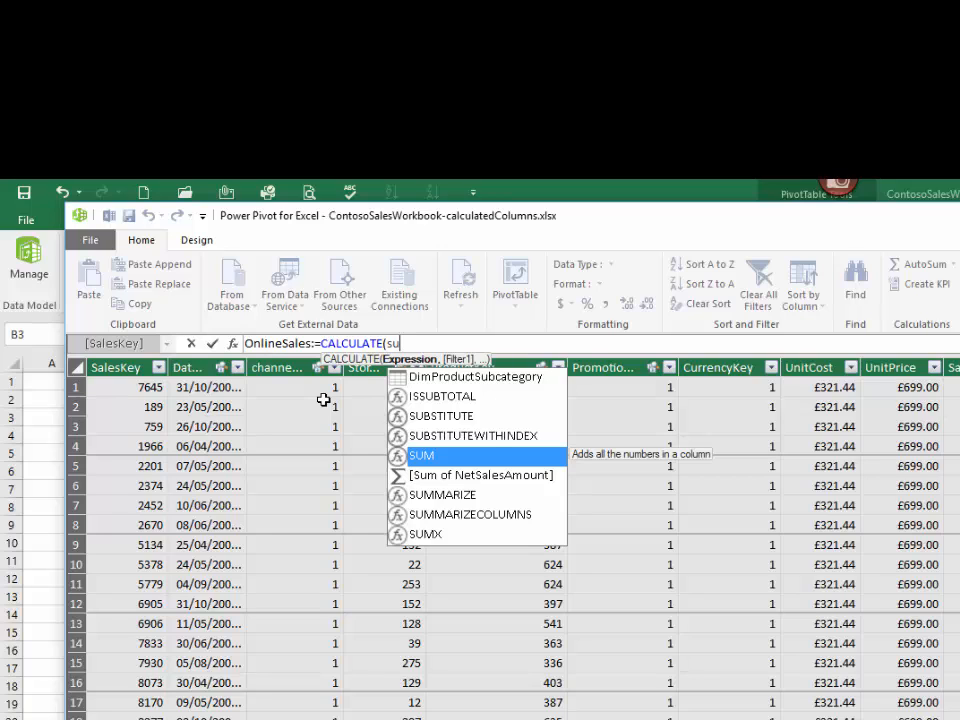
pyautogui.press('Tab')
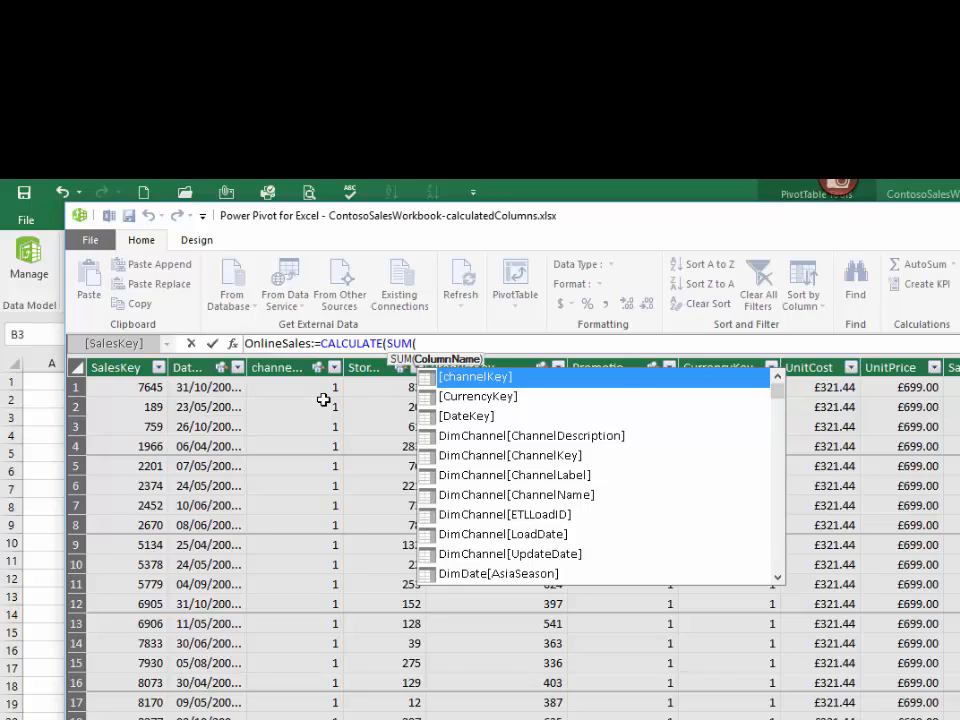
pyautogui.write('[')
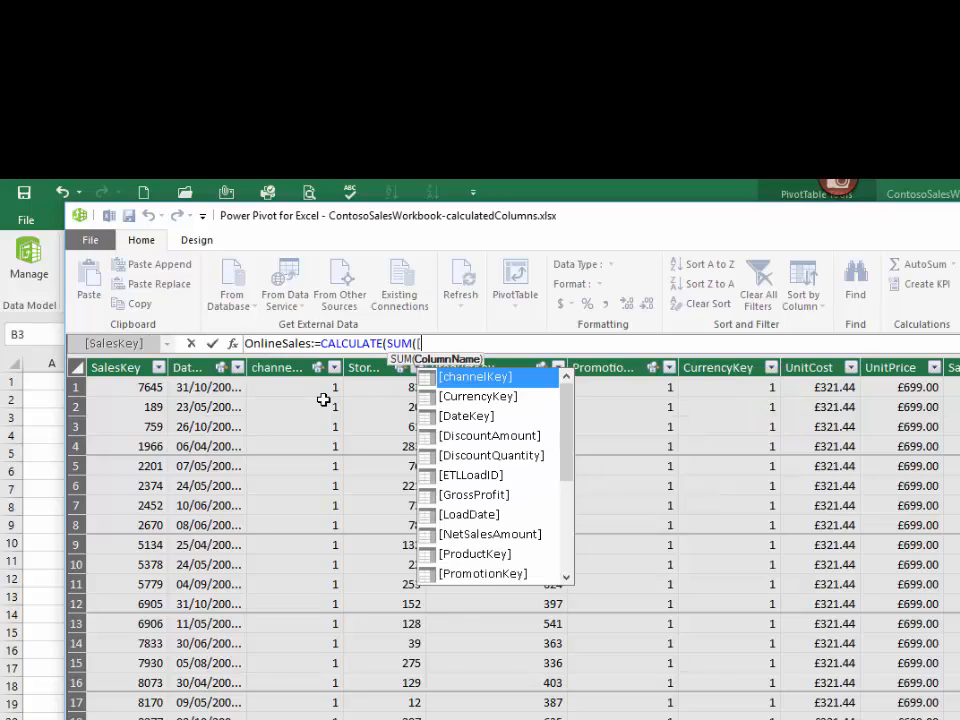
pyautogui.write('Net')
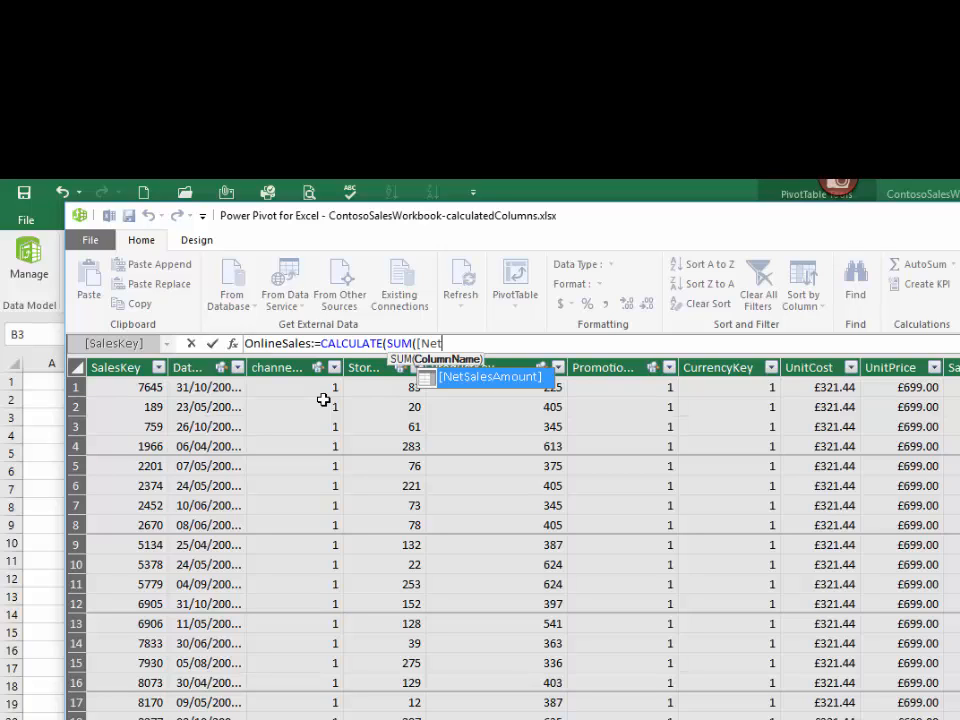
pyautogui.press('Tab')
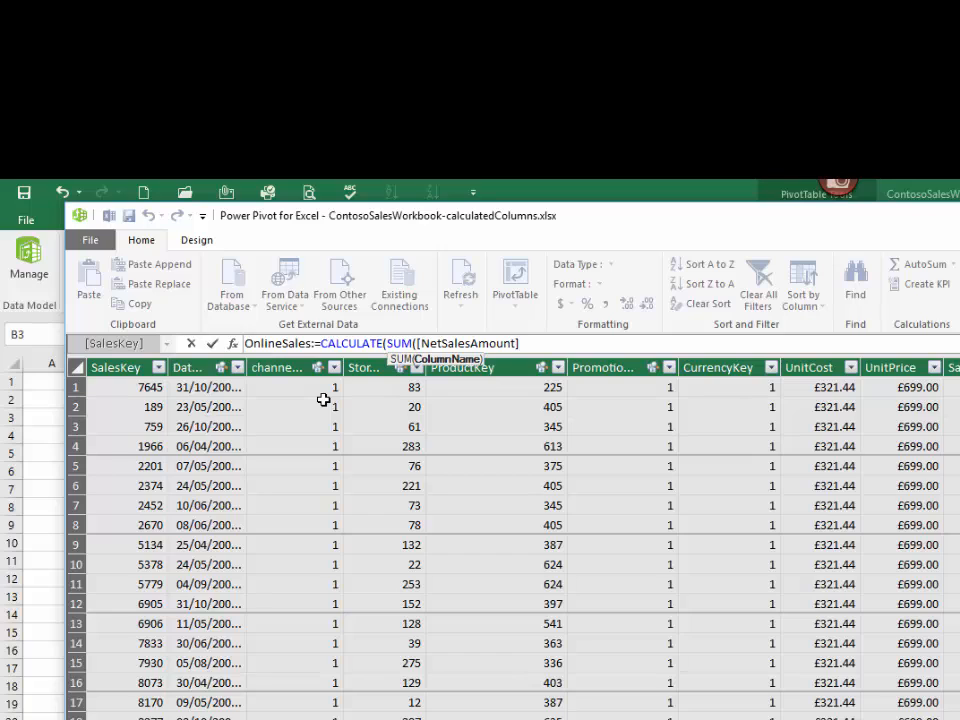
pyautogui.write(')')
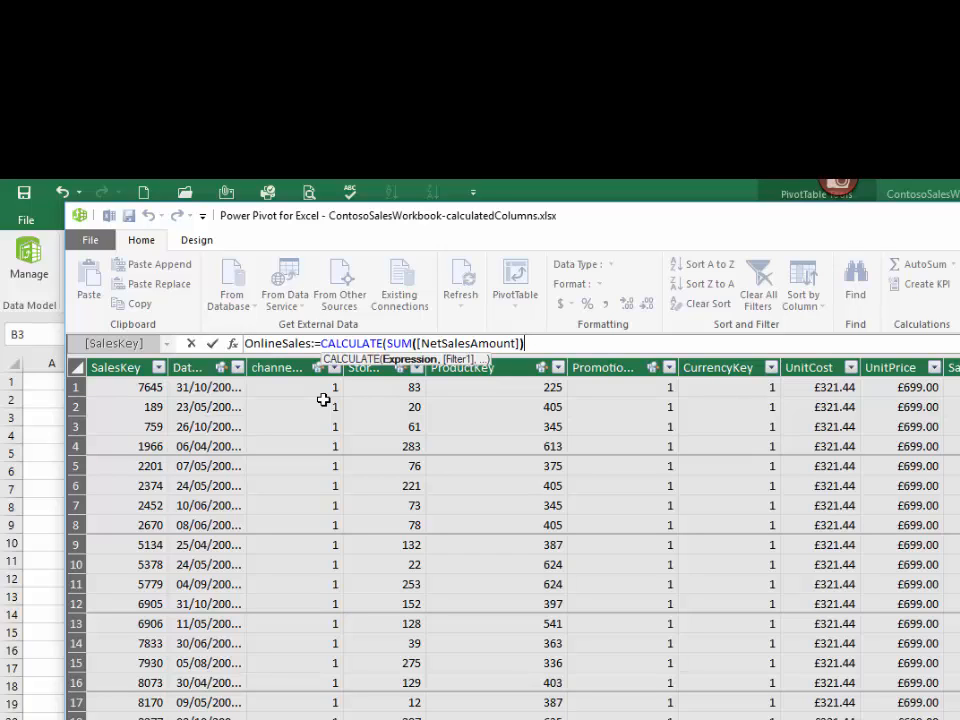
pyautogui.write(',')
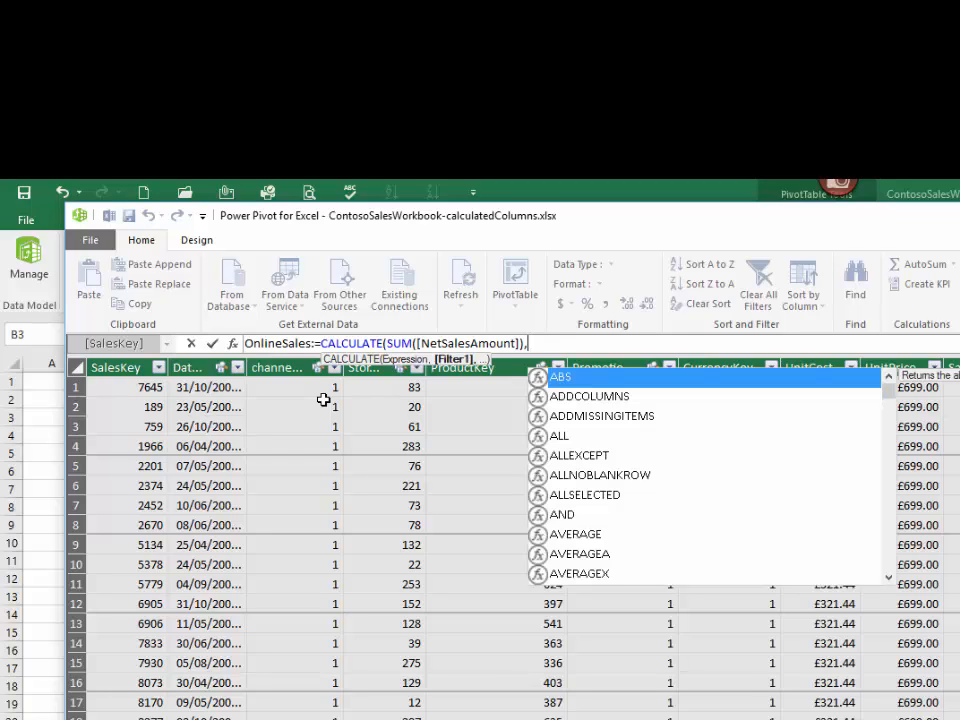
pyautogui.write('DimCh')
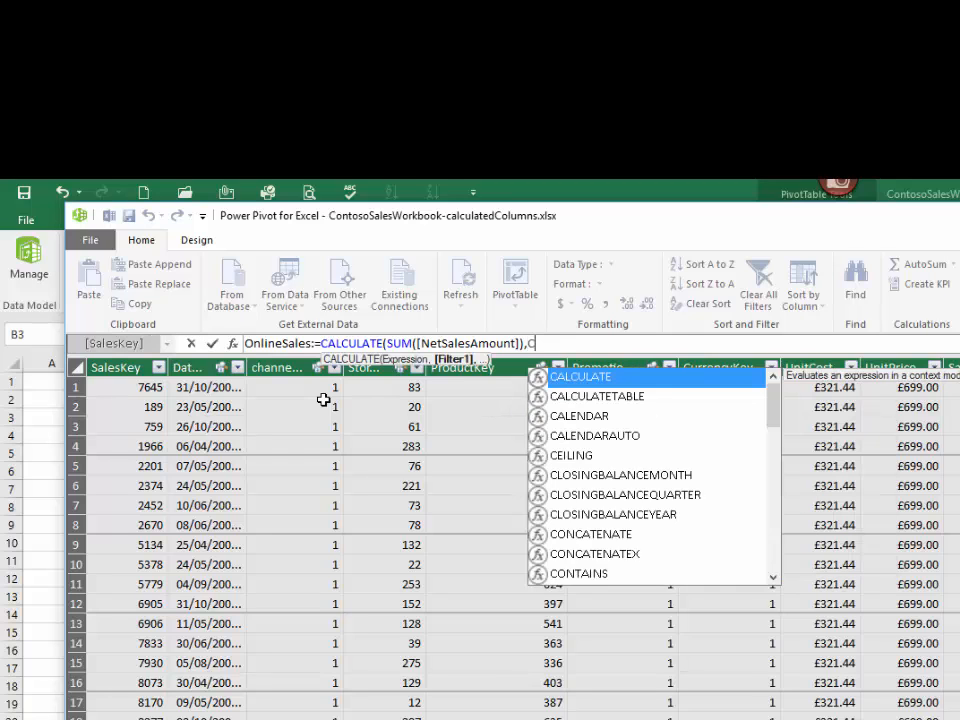
# Step: Add the filter DimChannel[ChannelName]="Online" to the OnlineSales formula and commit the measure
pyautogui.press('Down')
pyautogui.press('Down')
pyautogui.press('Down')
pyautogui.press('Down')
pyautogui.press('Tab')
pyautogui.write('=')
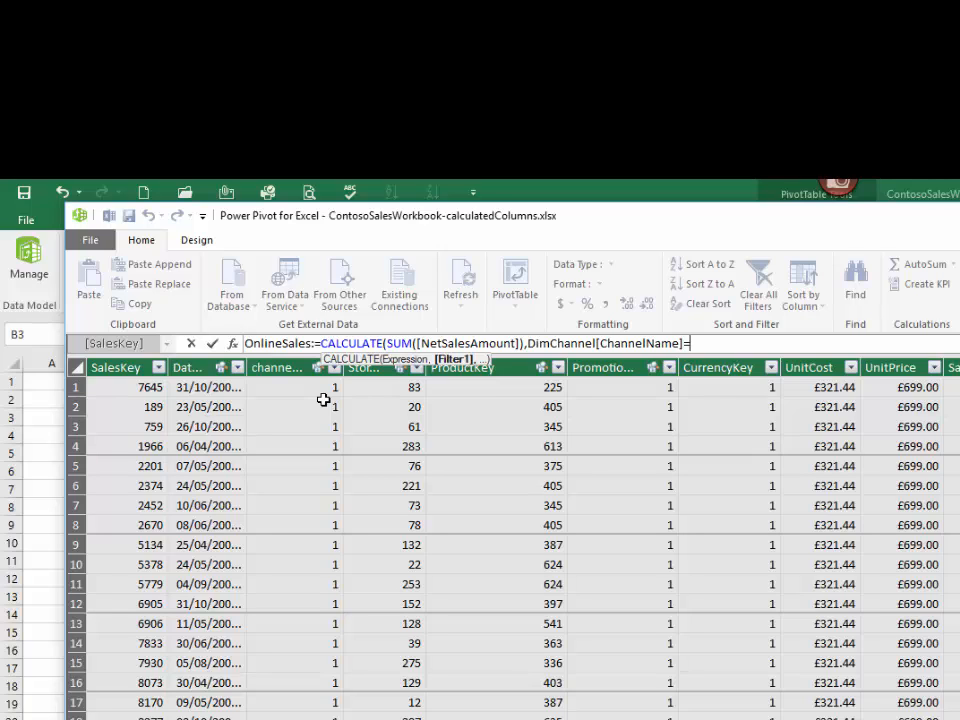
pyautogui.write('"Online")')
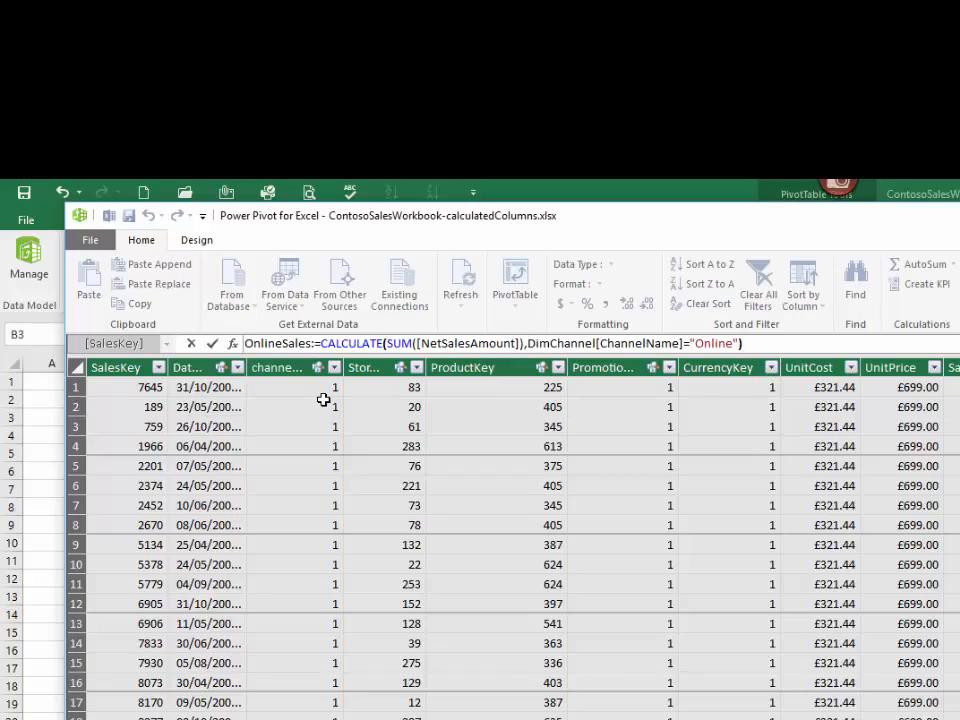
pyautogui.press('Return')
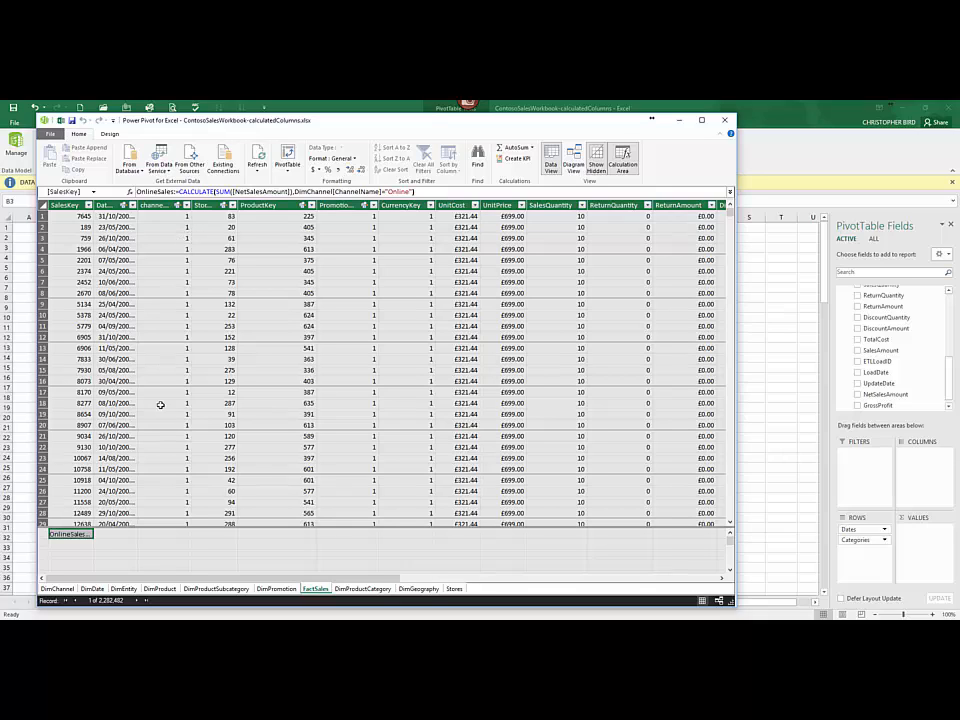
# Step: Widen the SalesKey column and format the OnlineSales measure as £ English (United Kingdom) currency
pyautogui.moveTo(95, 205); pyautogui.dragTo(147, 204)
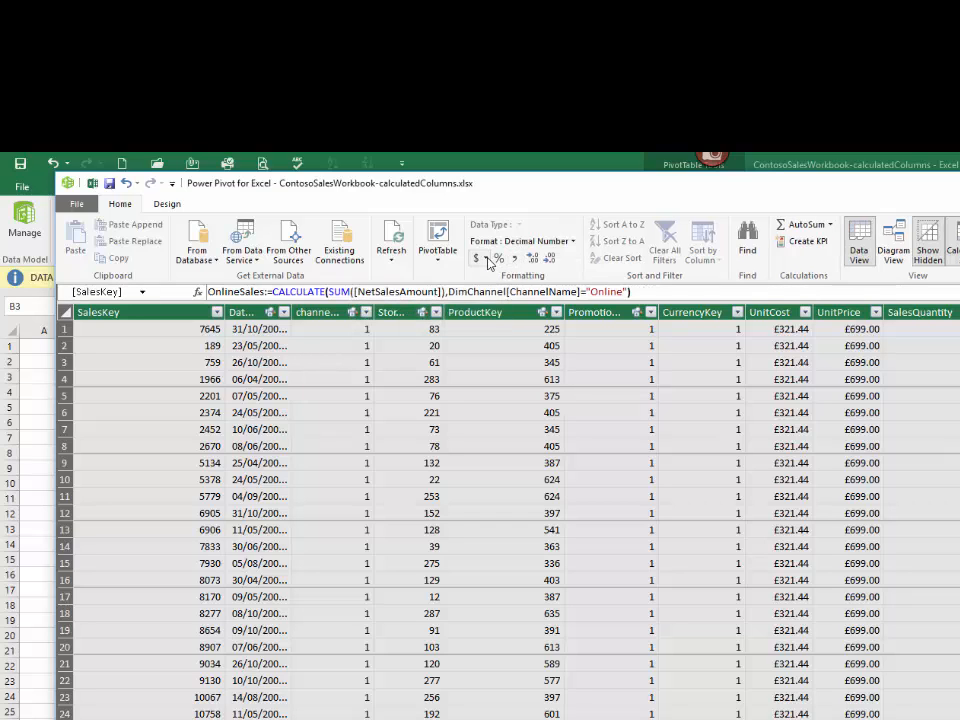
pyautogui.click(488, 259)
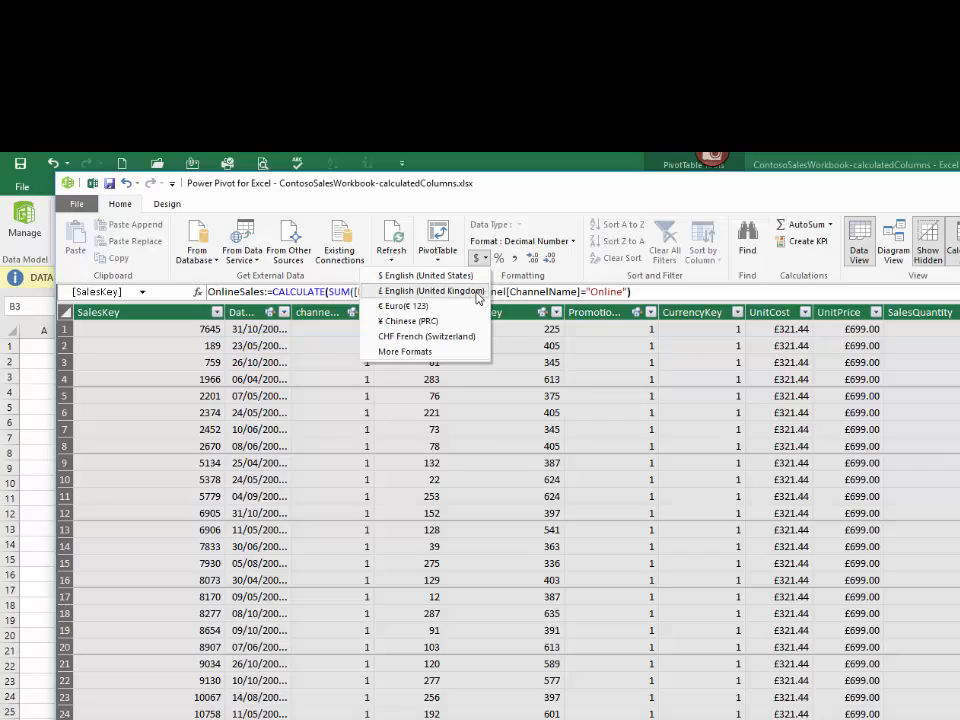
pyautogui.click(478, 291)
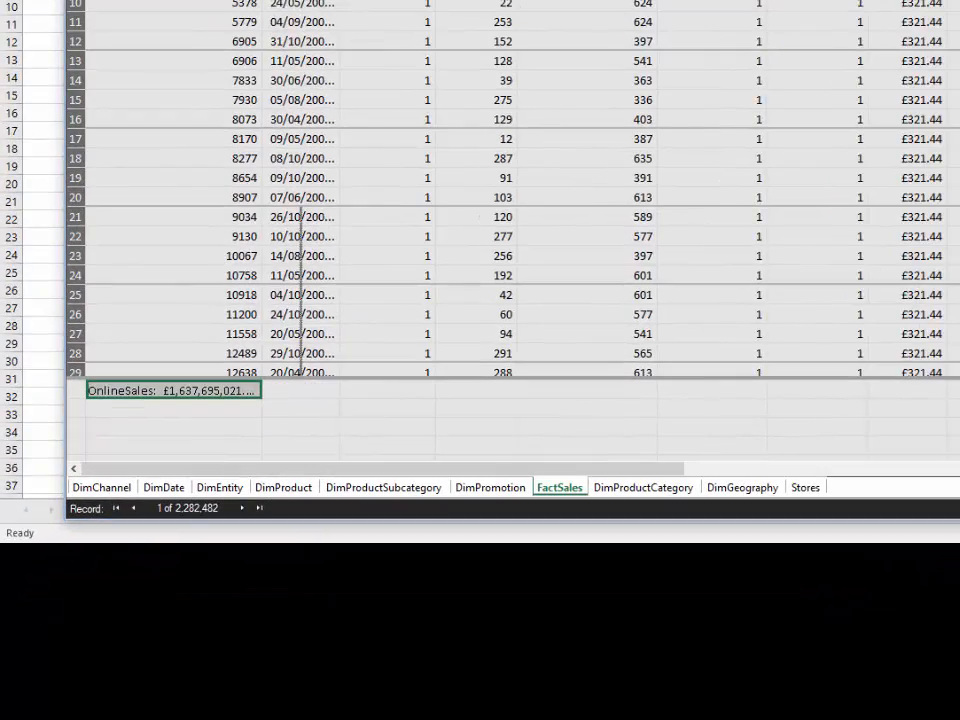
# Step: Start a measure named StoreSales in the calculation area cell directly below OnlineSales
pyautogui.moveTo(301, 0); pyautogui.dragTo(323, 0)
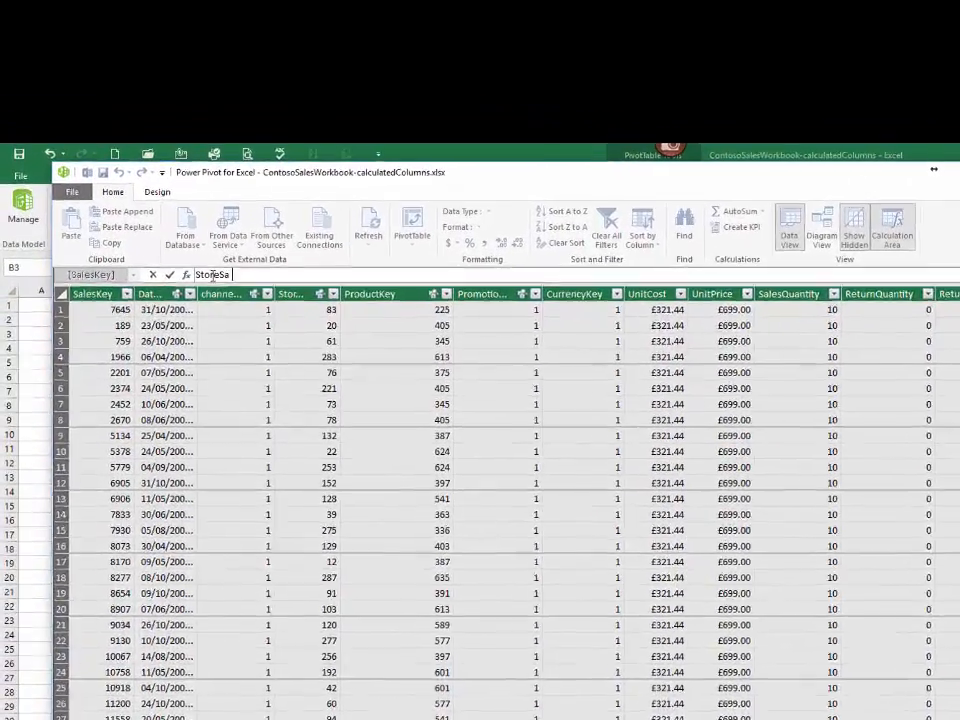
pyautogui.write('les')
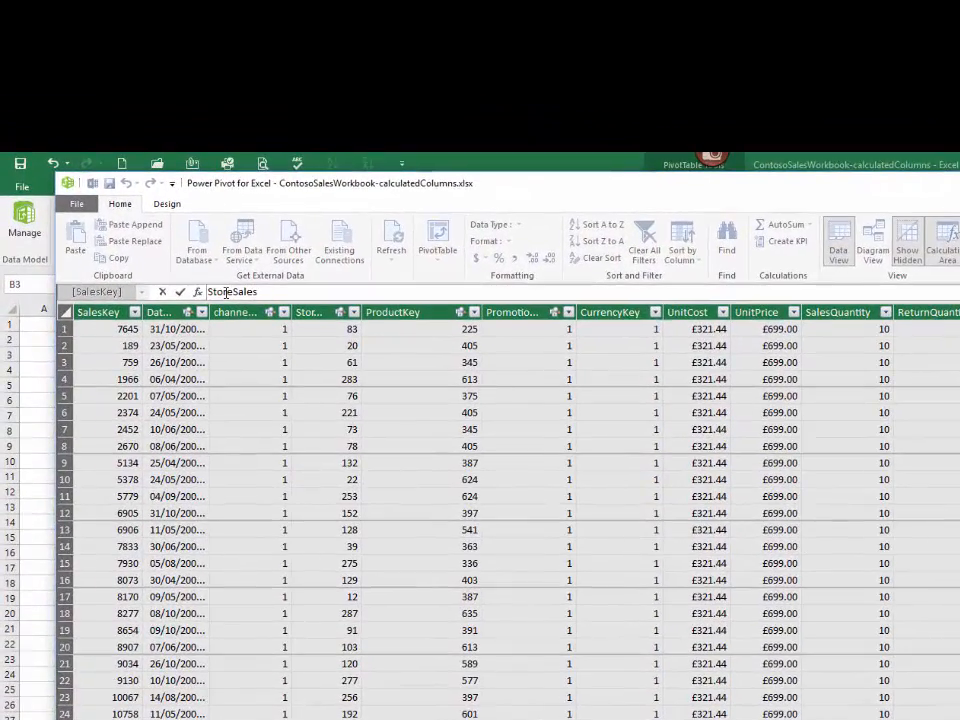
pyautogui.write(':=')
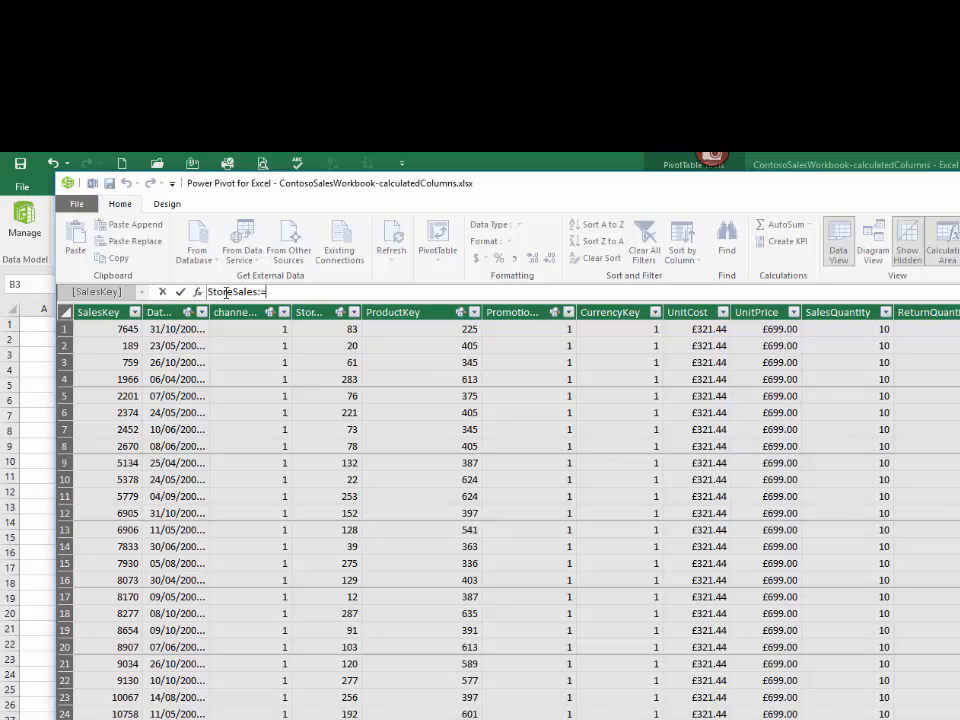
pyautogui.write('C')
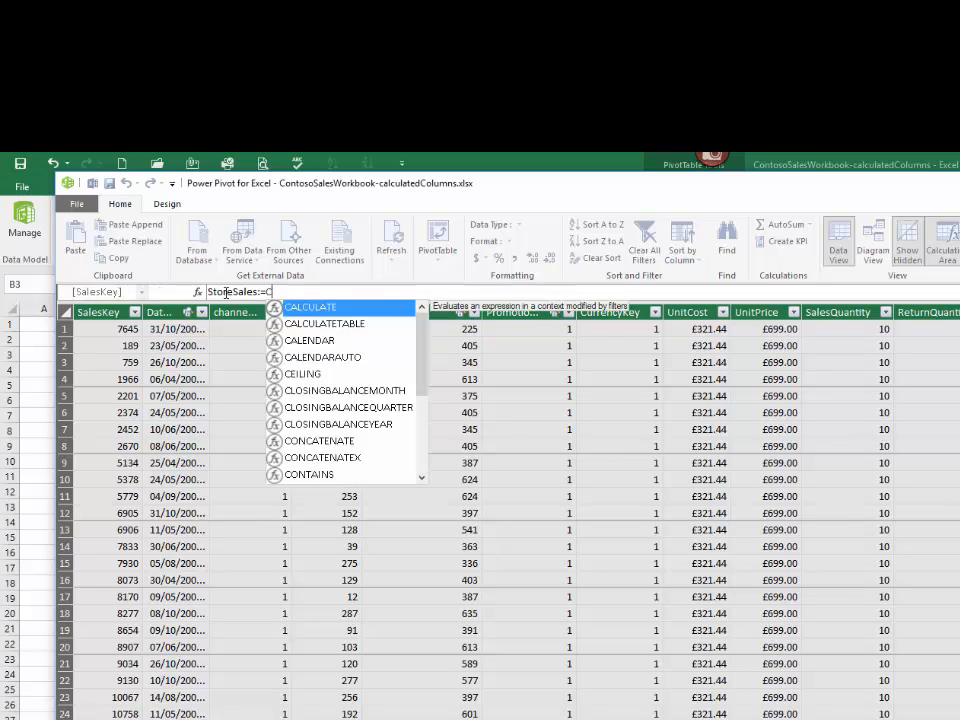
# Step: Build the StoreSales expression as CALCULATE over SUM([NetSalesAmount]), leaving the CALCULATE call open for a filter argument
pyautogui.press('Tab')
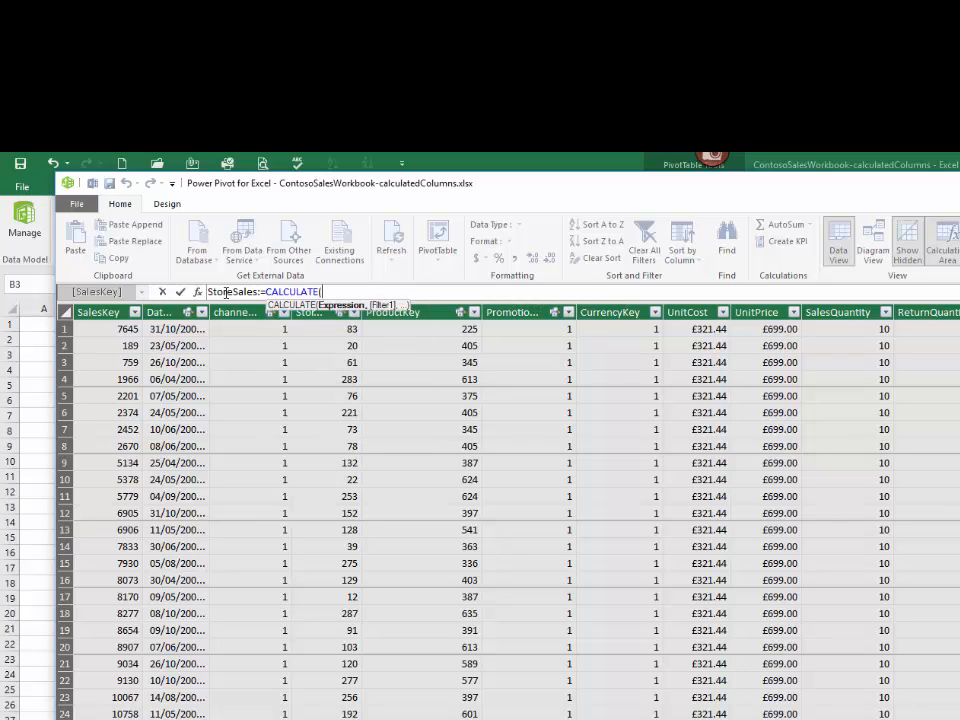
pyautogui.write('S')
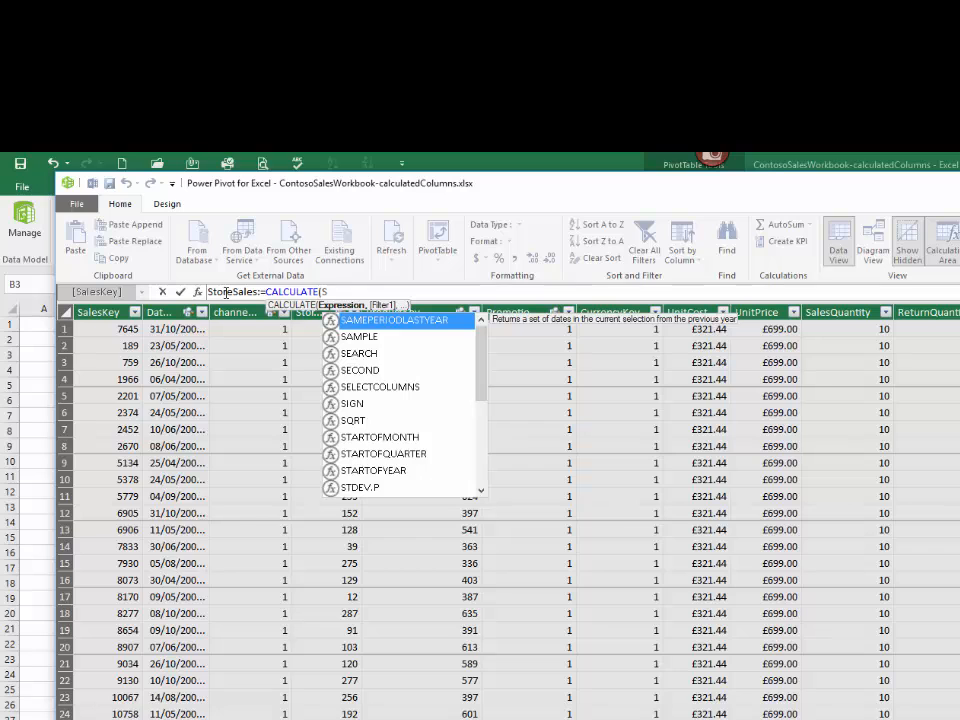
pyautogui.write('U')
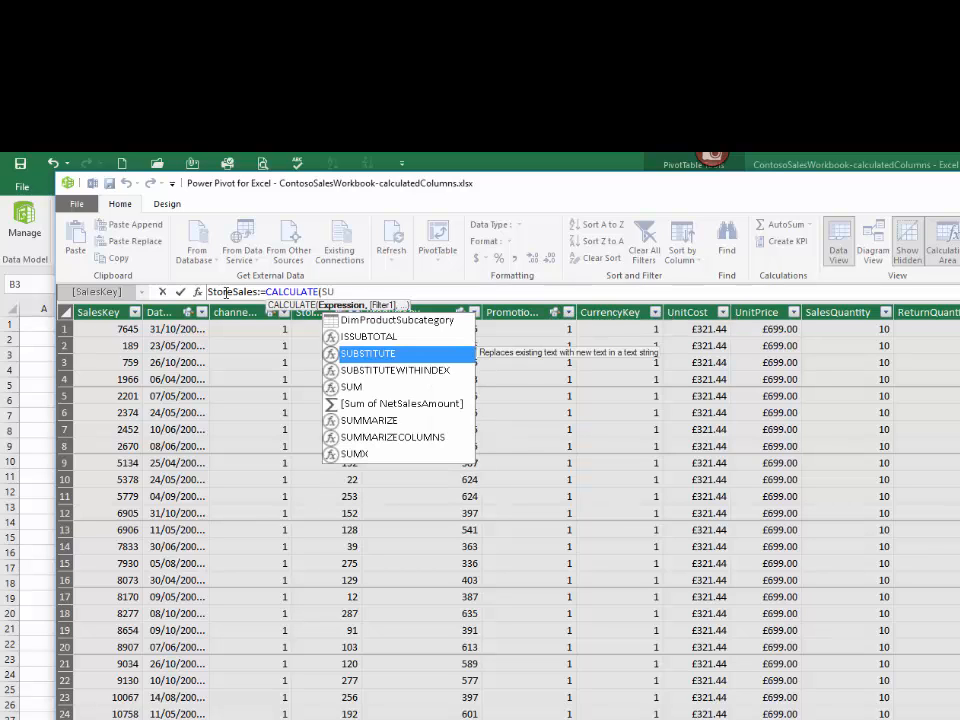
pyautogui.press('Down')
pyautogui.press('Down')
pyautogui.press('Tab')
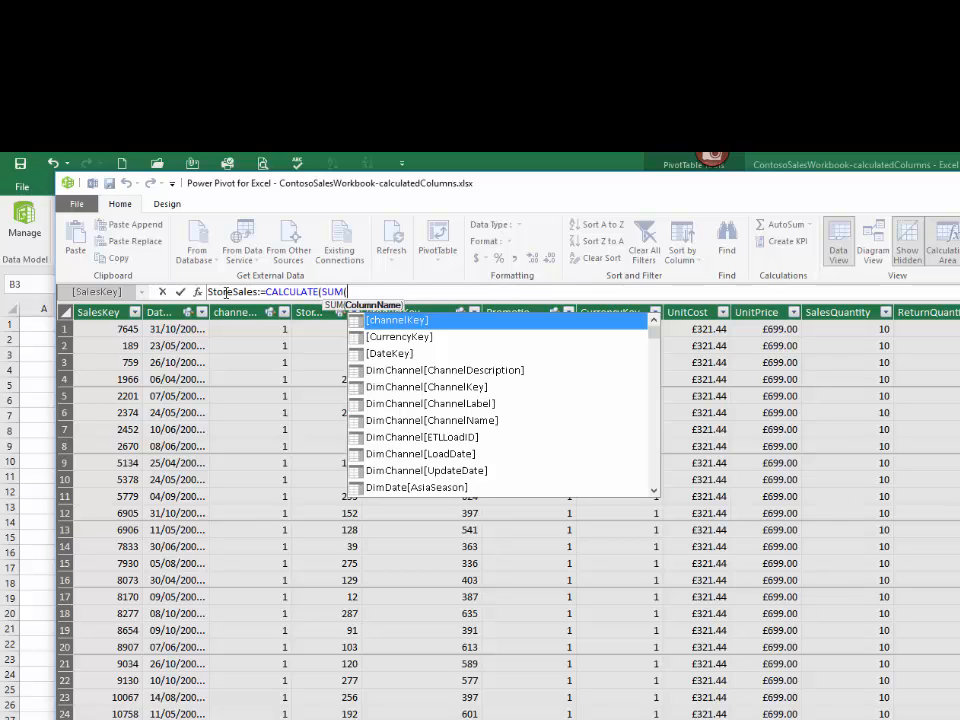
pyautogui.write('[nE')
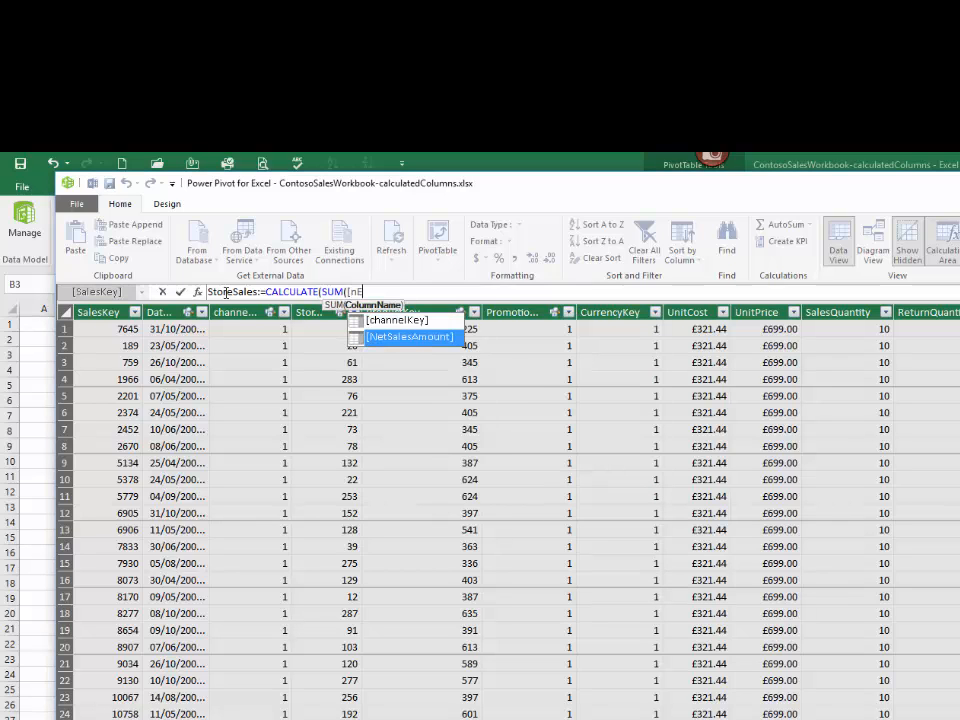
pyautogui.press('Tab')
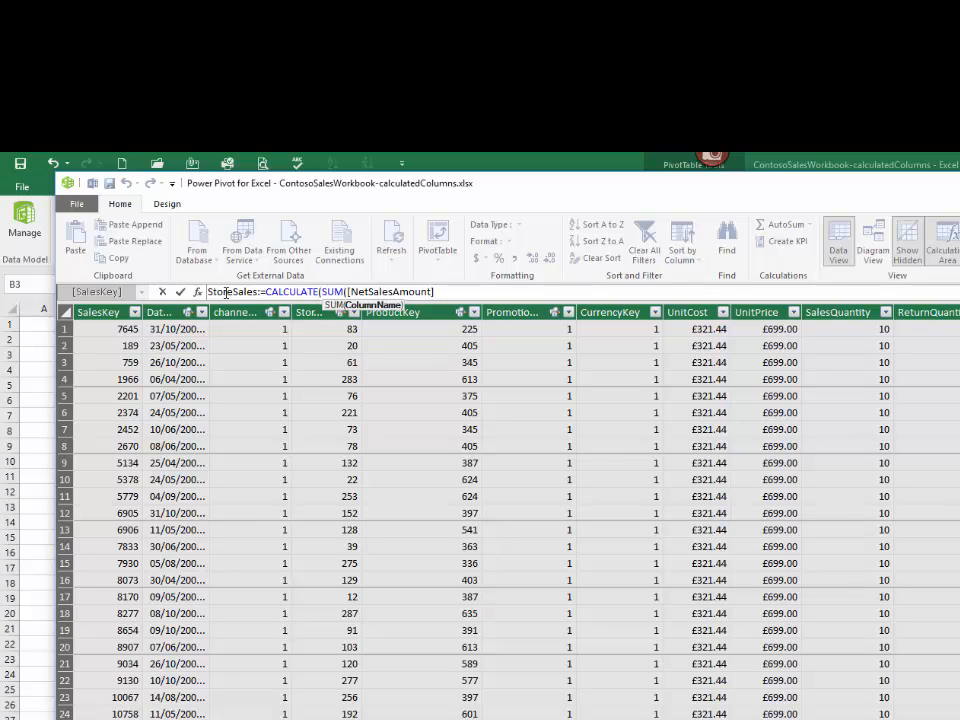
pyautogui.write('),')
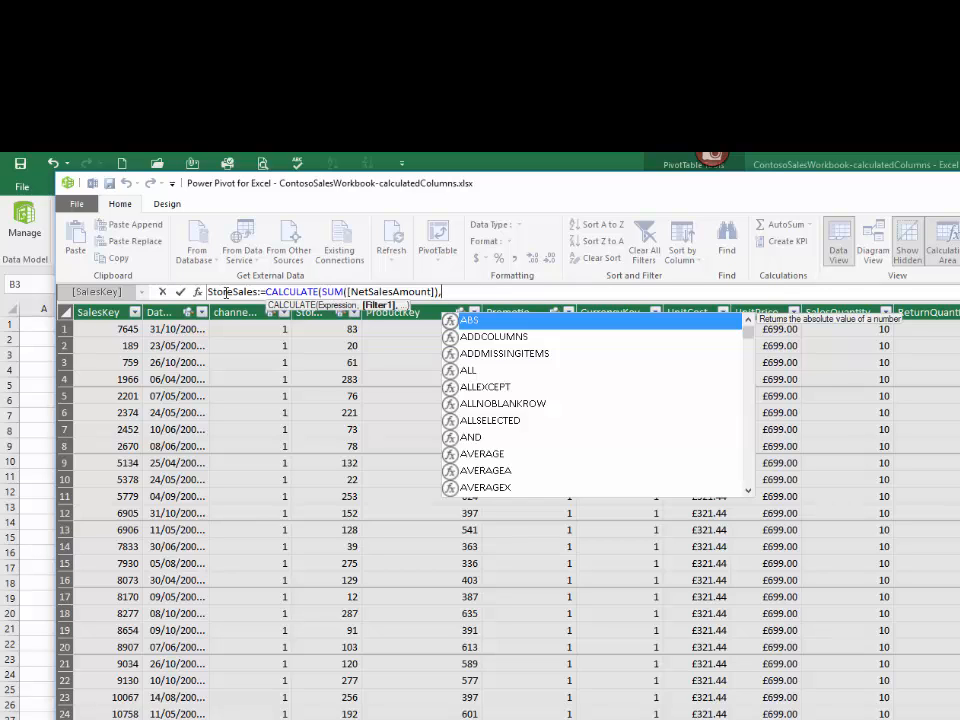
pyautogui.write('cH')
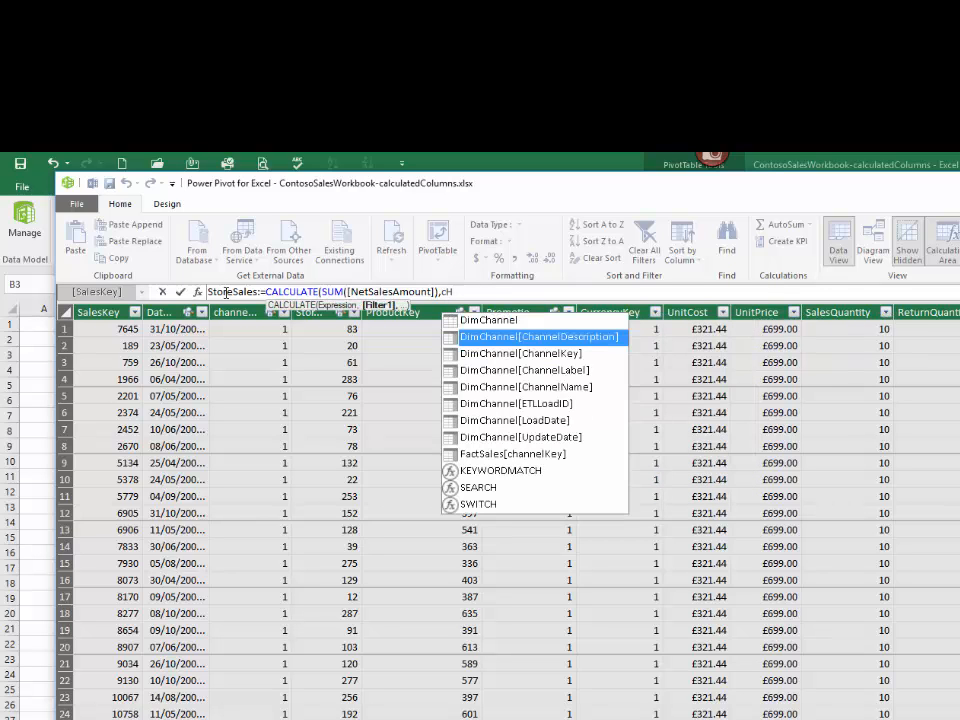
# Step: Add the filter DimChannel[ChannelName]="Store" to the StoreSales formula, close the call and commit the measure
pyautogui.press('Down')
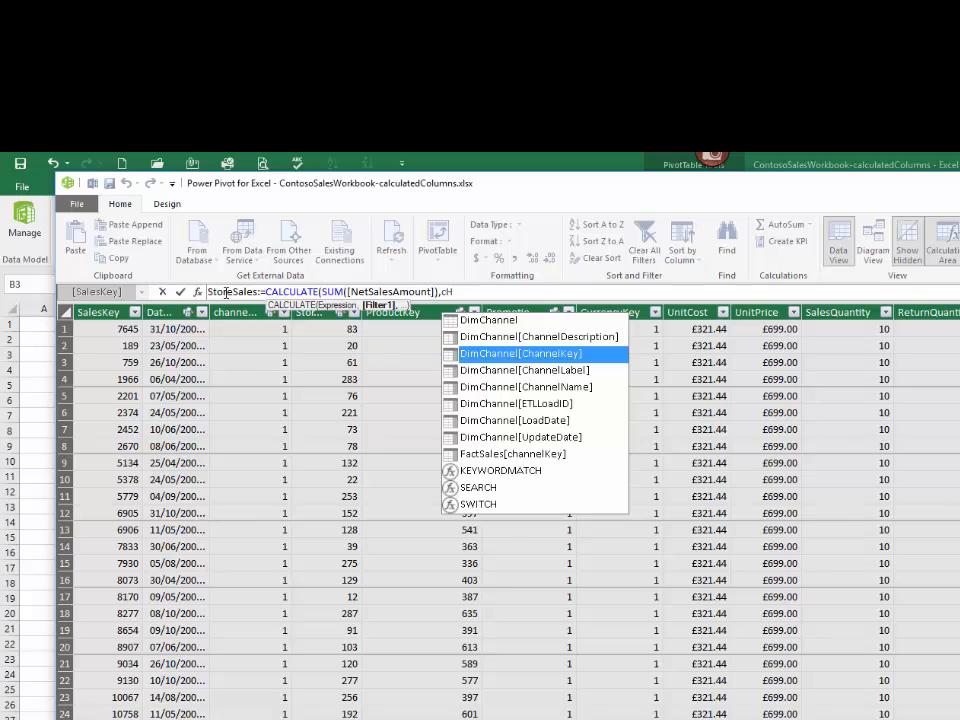
pyautogui.press('Down')
pyautogui.press('Down')
pyautogui.press('Tab')
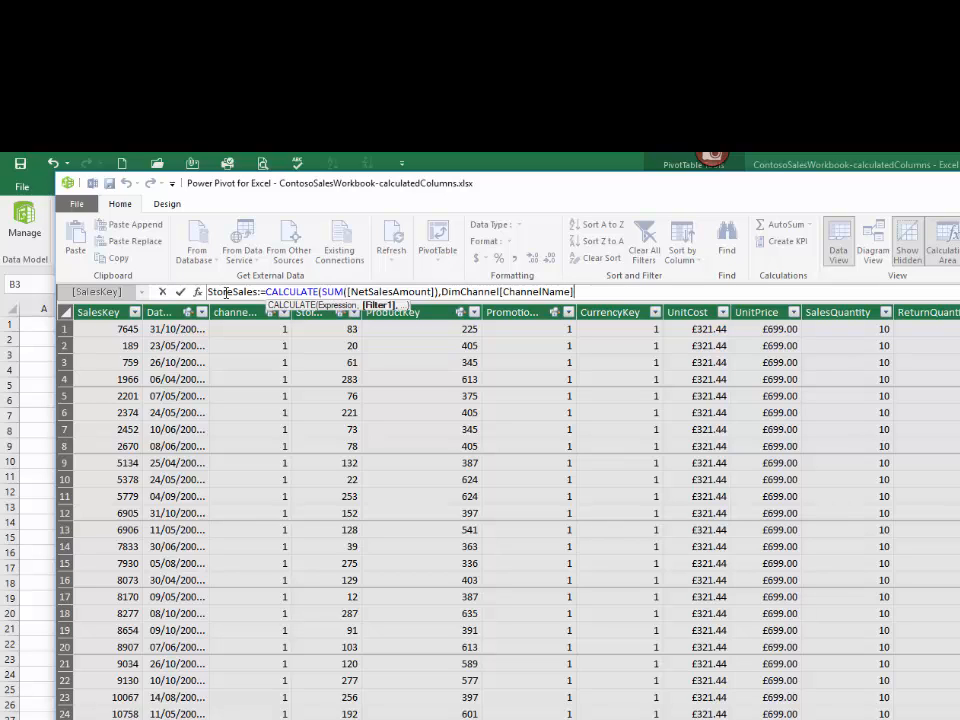
pyautogui.write('"sTORE')
pyautogui.press('BackSpace')
pyautogui.press('BackSpace')
pyautogui.press('BackSpace')
pyautogui.press('BackSpace')
pyautogui.press('BackSpace')
pyautogui.press('BackSpace')
pyautogui.press('BackSpace')
pyautogui.write('"Store")')
pyautogui.press('Return')
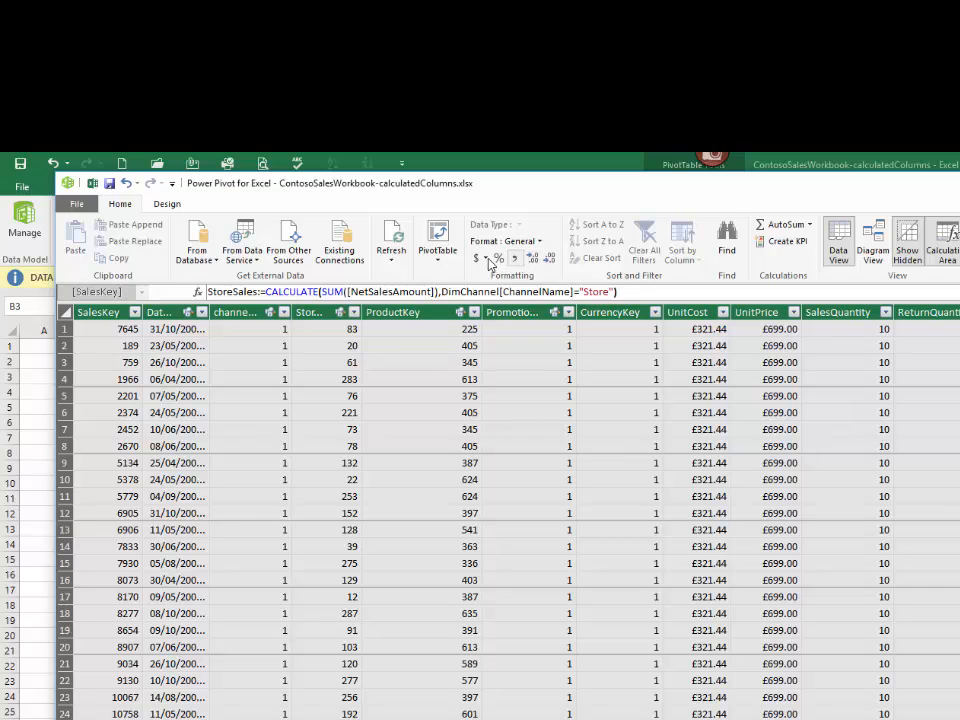
# Step: Format the StoreSales measure as £ English (United Kingdom) currency and widen the SalesKey column further
pyautogui.click(487, 259)
pyautogui.click(422, 290)
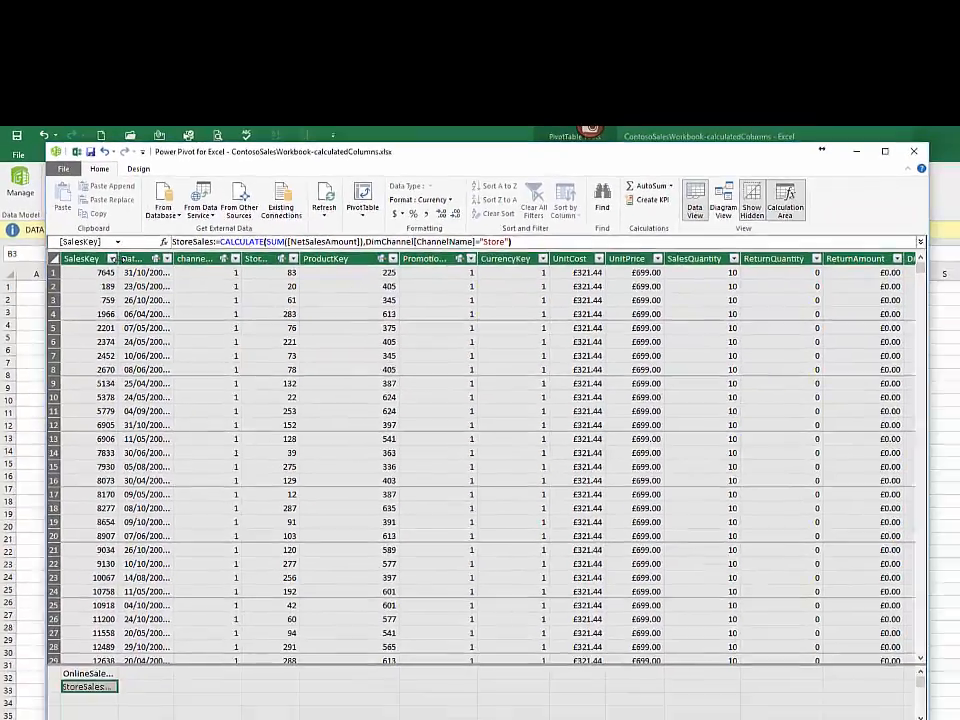
pyautogui.moveTo(120, 259); pyautogui.dragTo(177, 259)
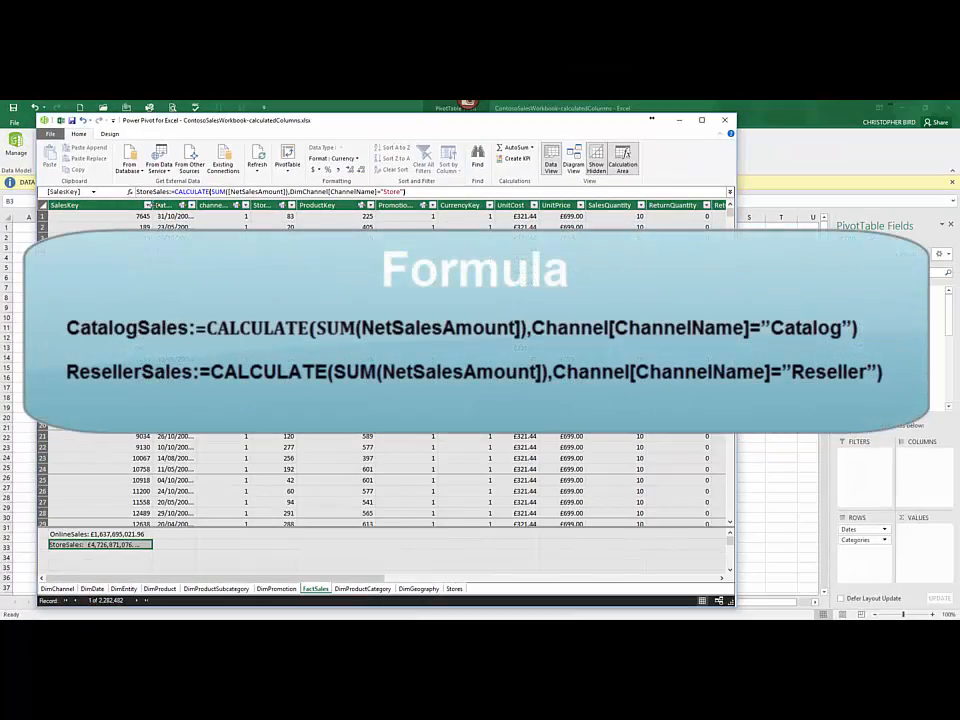
pyautogui.moveTo(152, 205); pyautogui.dragTo(169, 205)
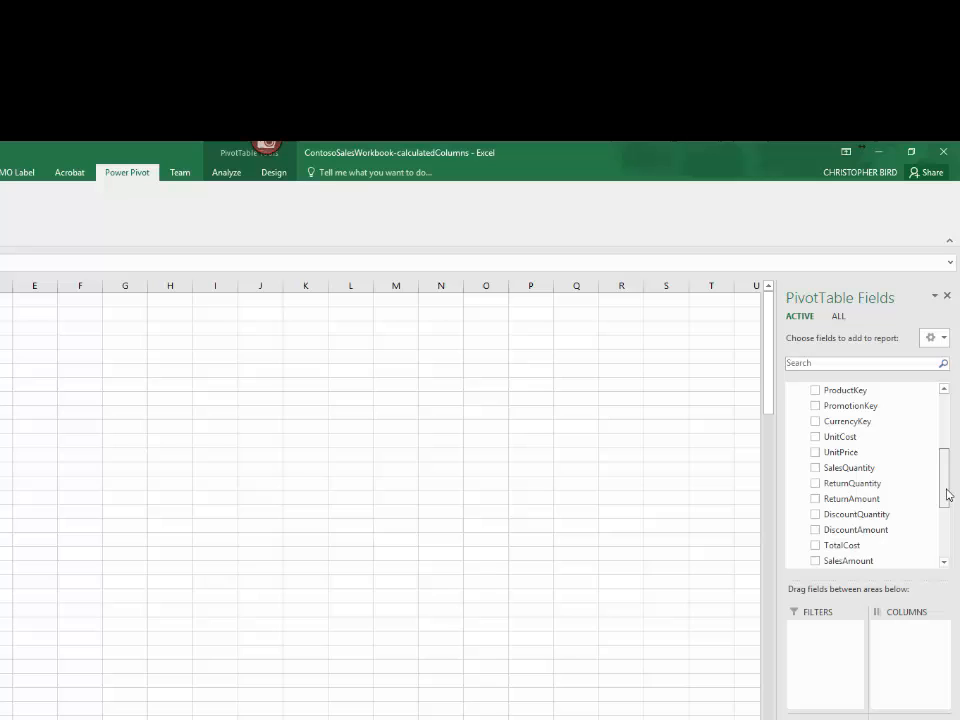
# Step: In the Excel PivotTable, add the FactSales measures OnlineSales, StoreSales, CatalogSales and ResellerSales as values
pyautogui.moveTo(948, 494); pyautogui.dragTo(948, 551)
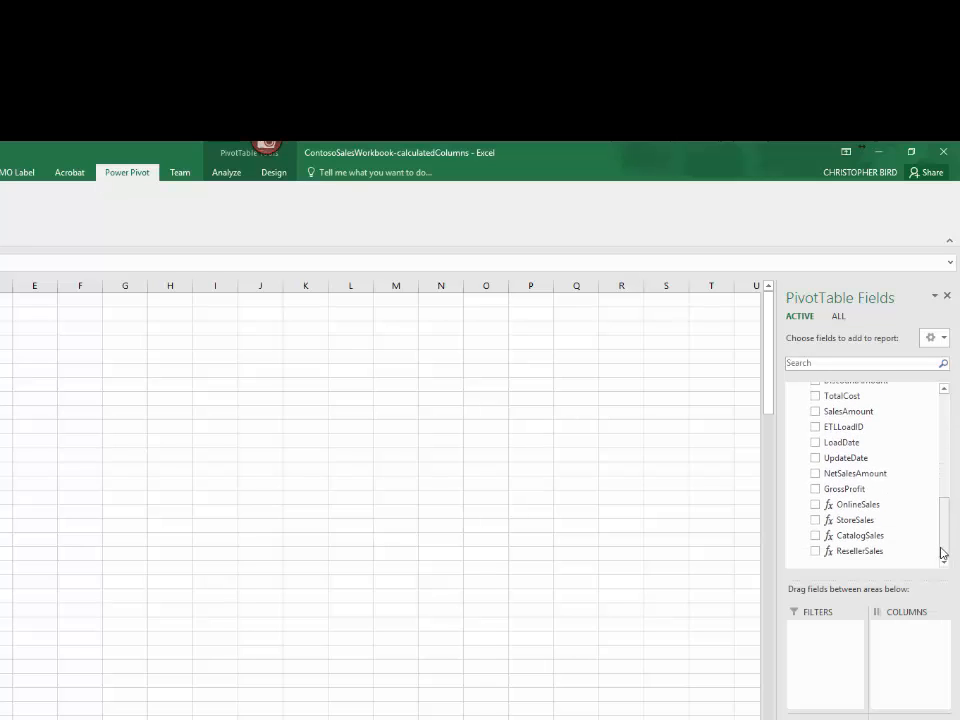
pyautogui.click(816, 505)
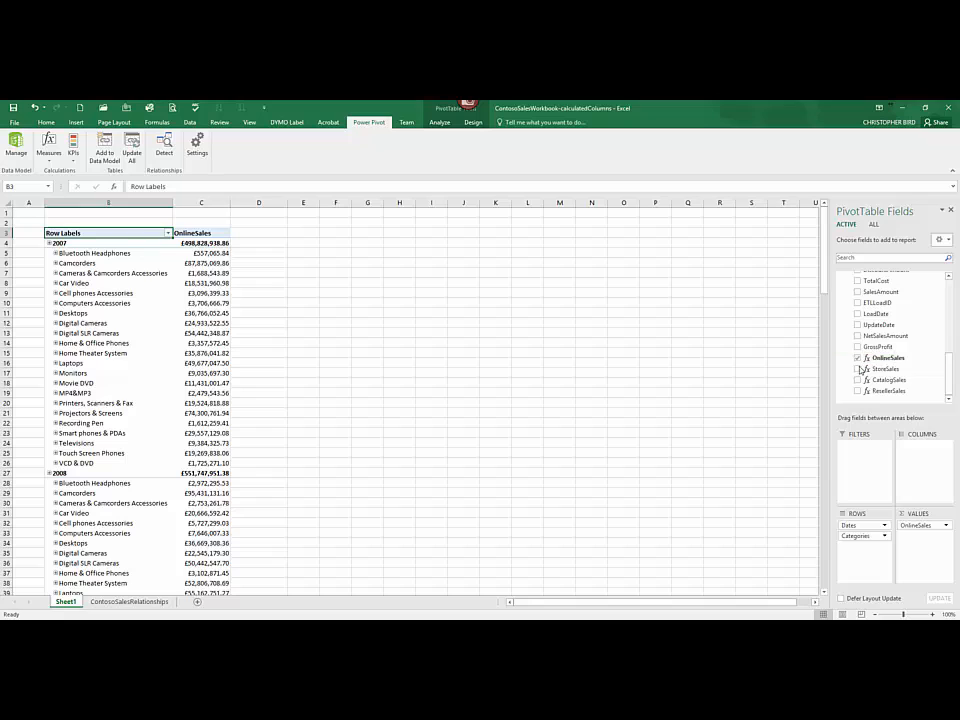
pyautogui.click(858, 370)
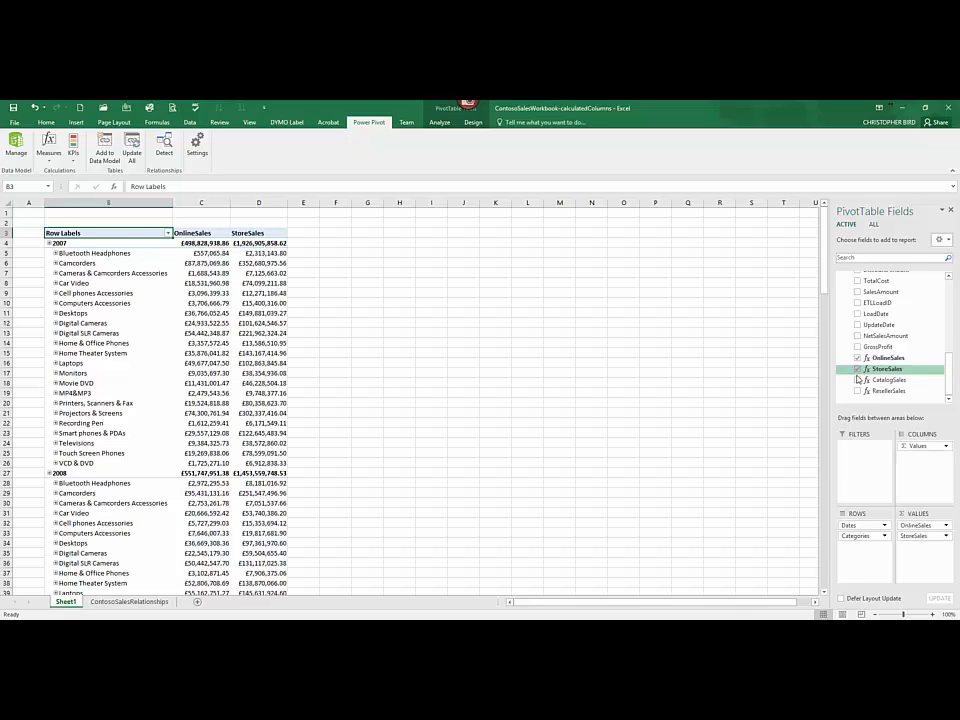
pyautogui.click(857, 381)
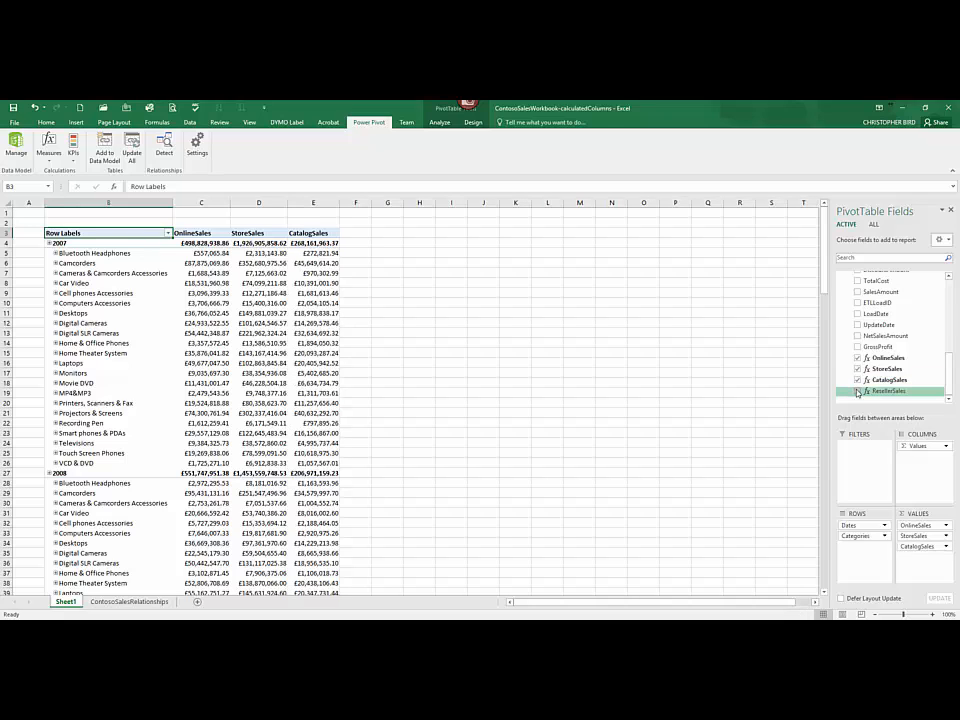
pyautogui.click(857, 391)
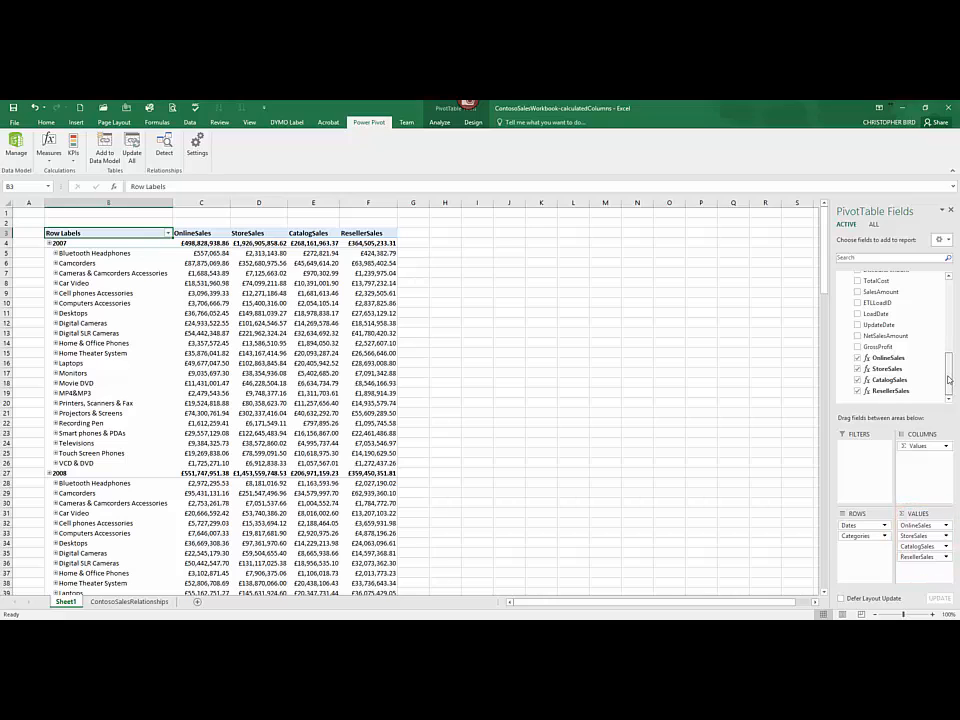
# Step: Expand Bluetooth Headphones under 2007, then drill the Dates hierarchy down through 2007, 20071 and 200701
pyautogui.moveTo(949, 379); pyautogui.dragTo(949, 301)
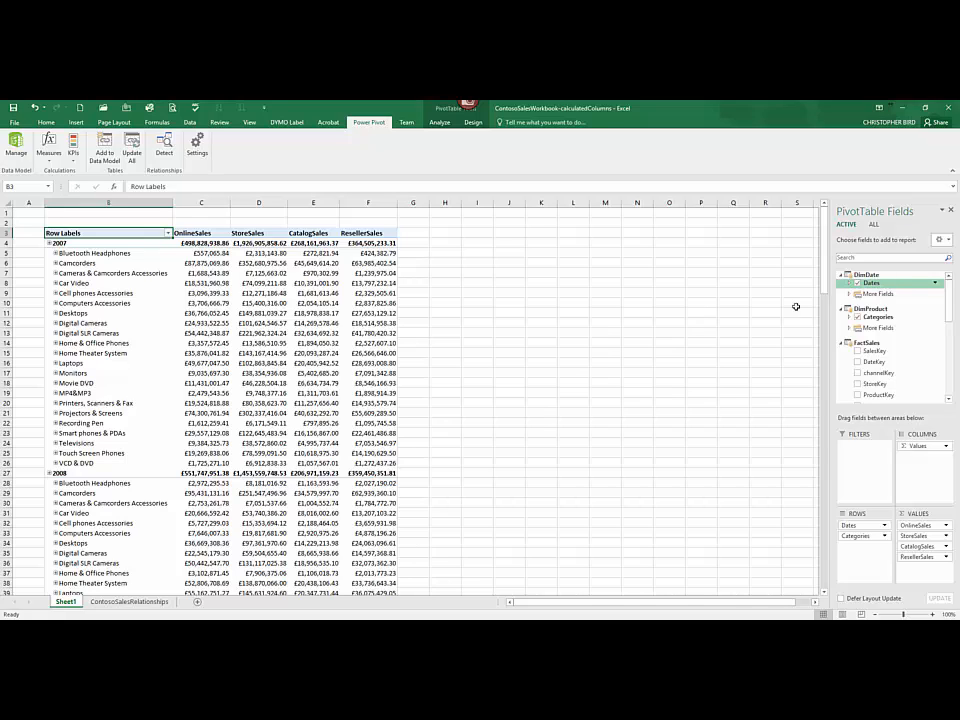
pyautogui.click(56, 254)
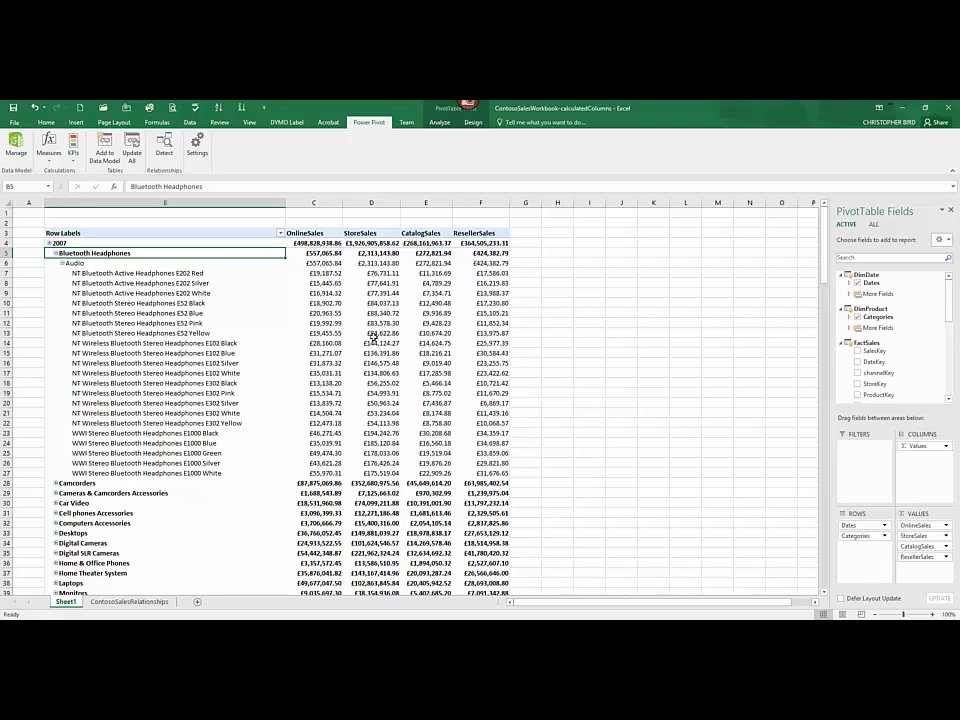
pyautogui.click(49, 243)
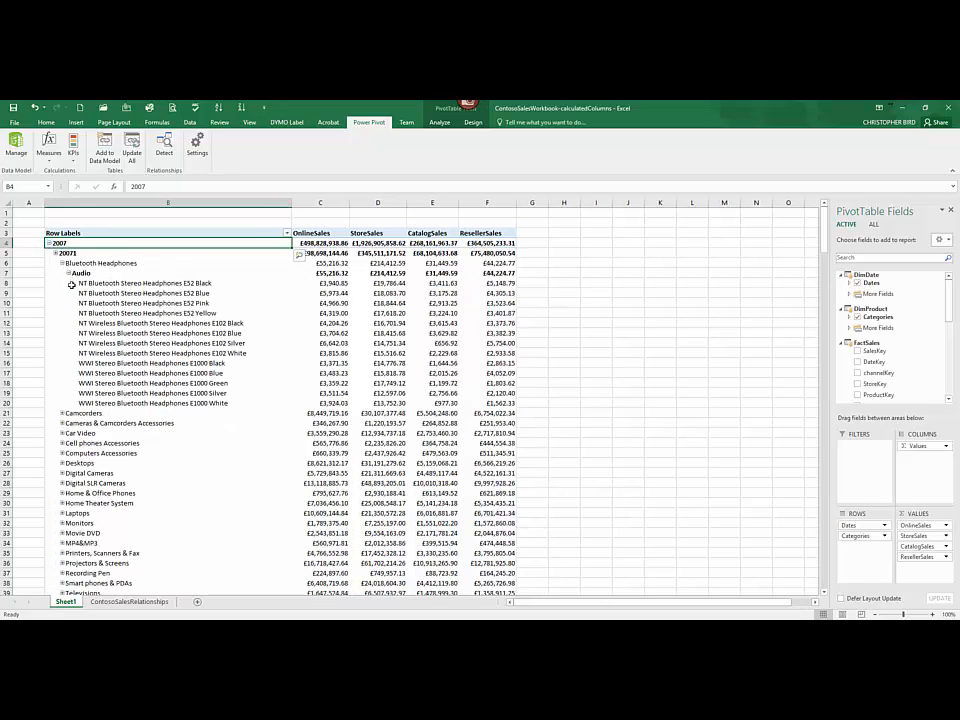
pyautogui.click(55, 253)
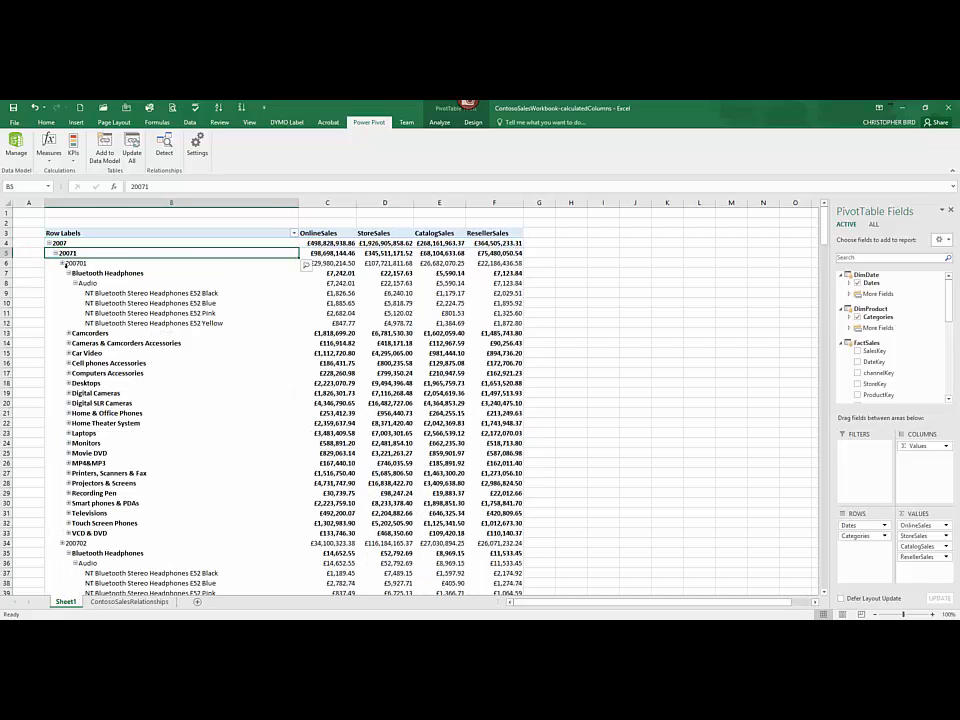
pyautogui.click(62, 263)
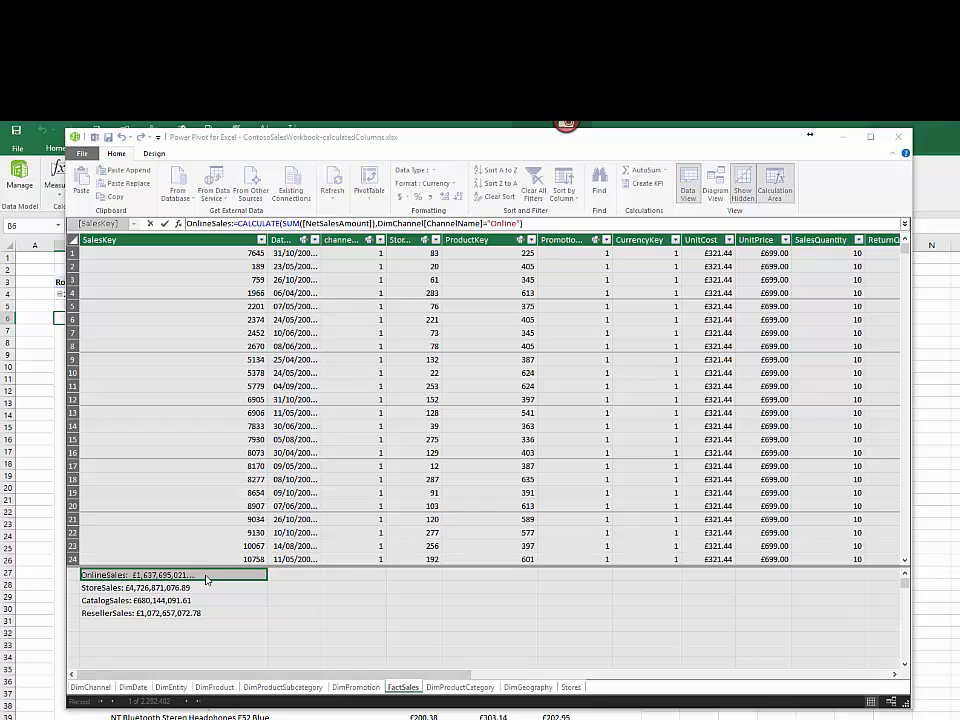
# Step: In the Power Pivot window, try to edit the OnlineSales measure into StoreSales with the ChannelName filter "Store"
pyautogui.rightClick(206, 578)
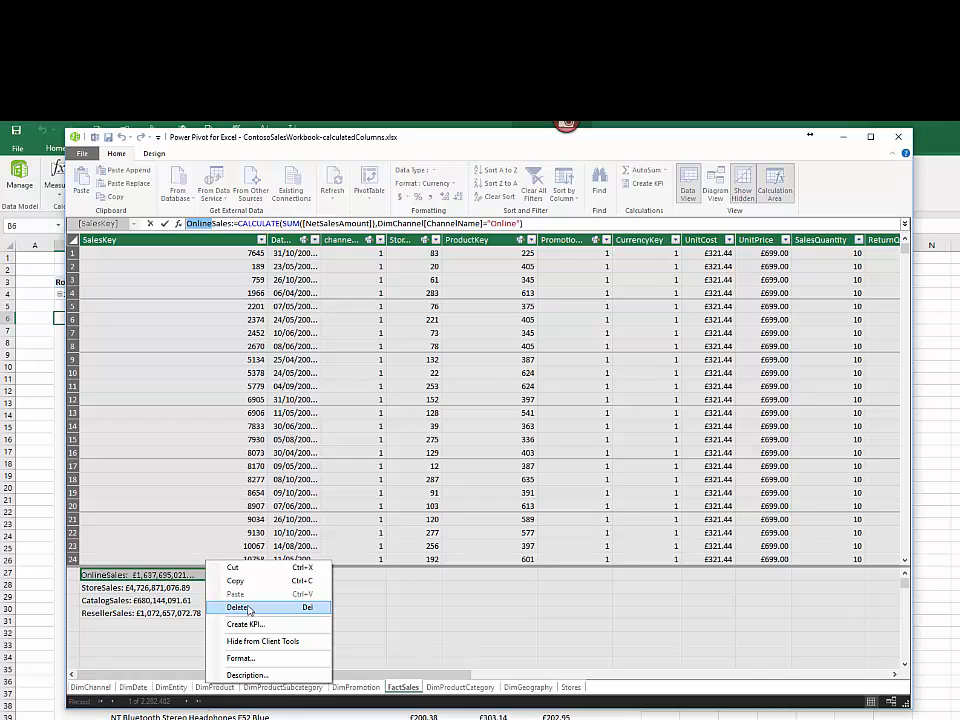
pyautogui.click(185, 580)
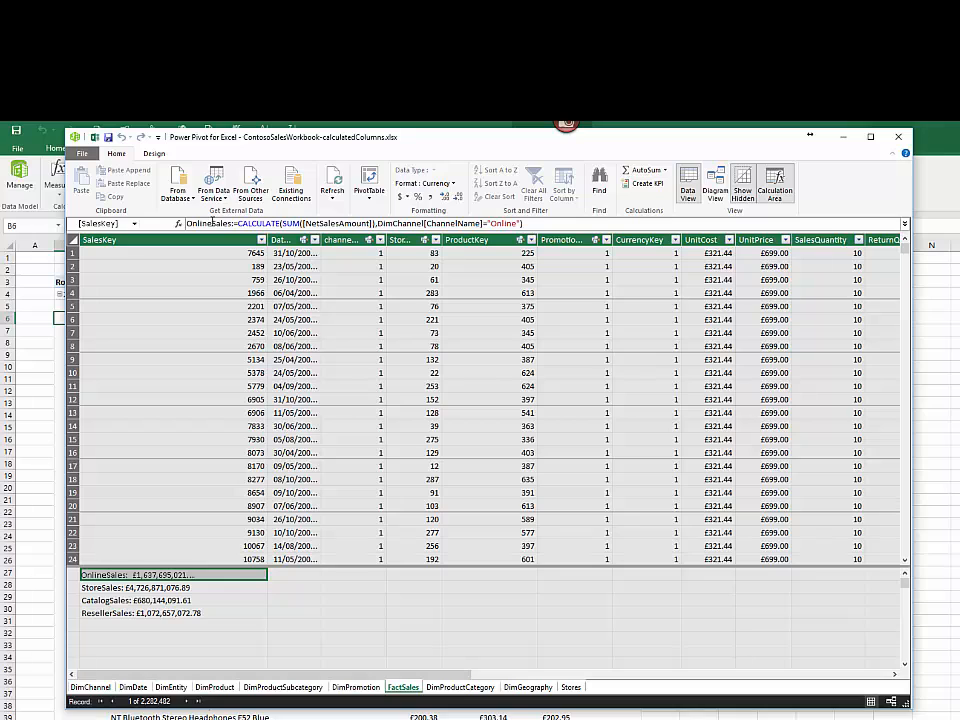
pyautogui.click(211, 223)
pyautogui.moveTo(211, 223); pyautogui.dragTo(186, 223)
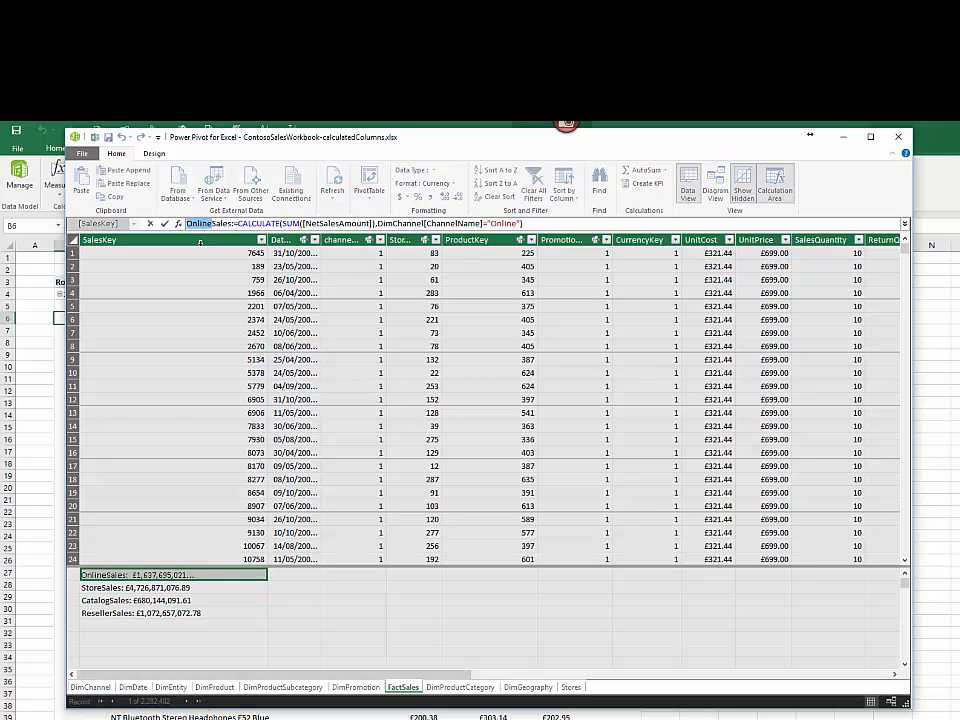
pyautogui.write('Store')
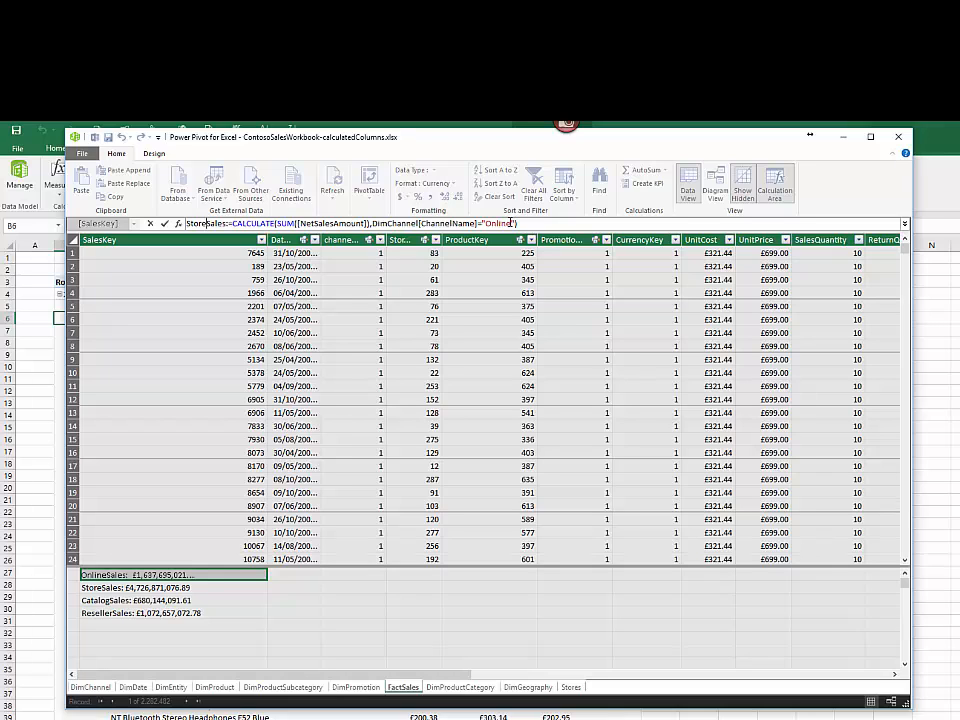
pyautogui.moveTo(511, 223); pyautogui.dragTo(484, 226)
pyautogui.write('"Store')
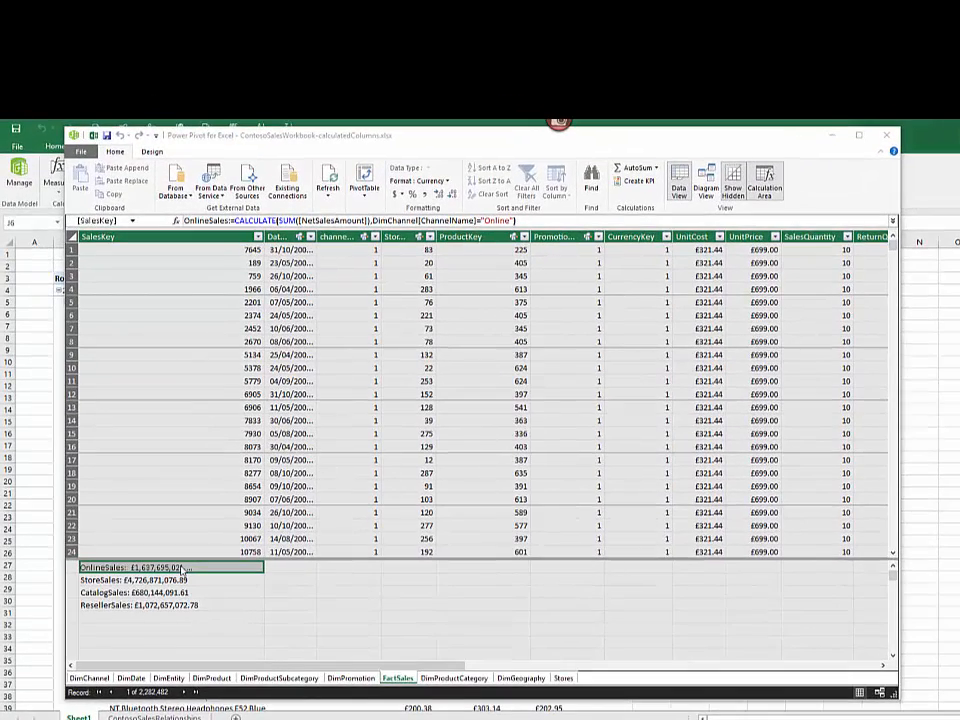
# Step: Copy the OnlineSales measure and paste it into the empty calculation area cell directly below ResellerSales
pyautogui.rightClick(183, 568)
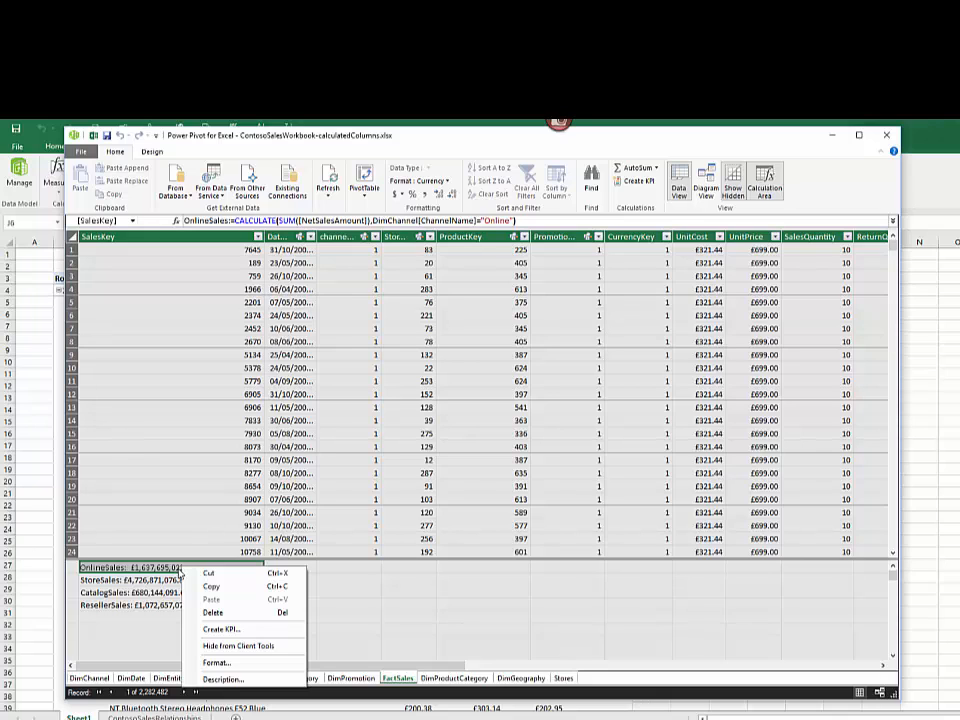
pyautogui.click(216, 589)
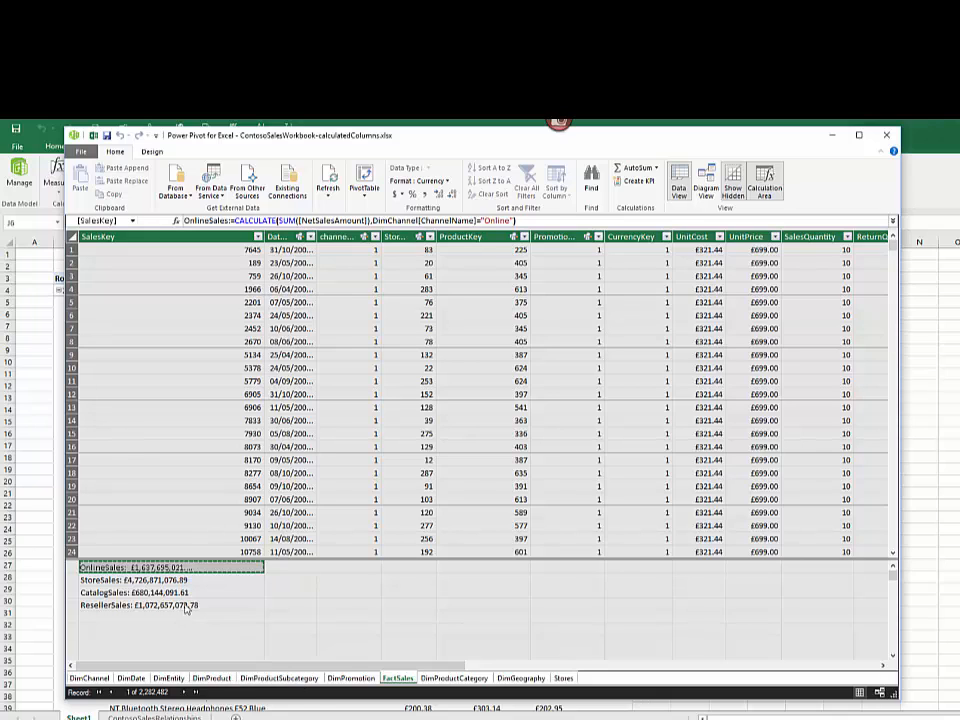
pyautogui.click(172, 605)
pyautogui.click(177, 617)
pyautogui.rightClick(177, 621)
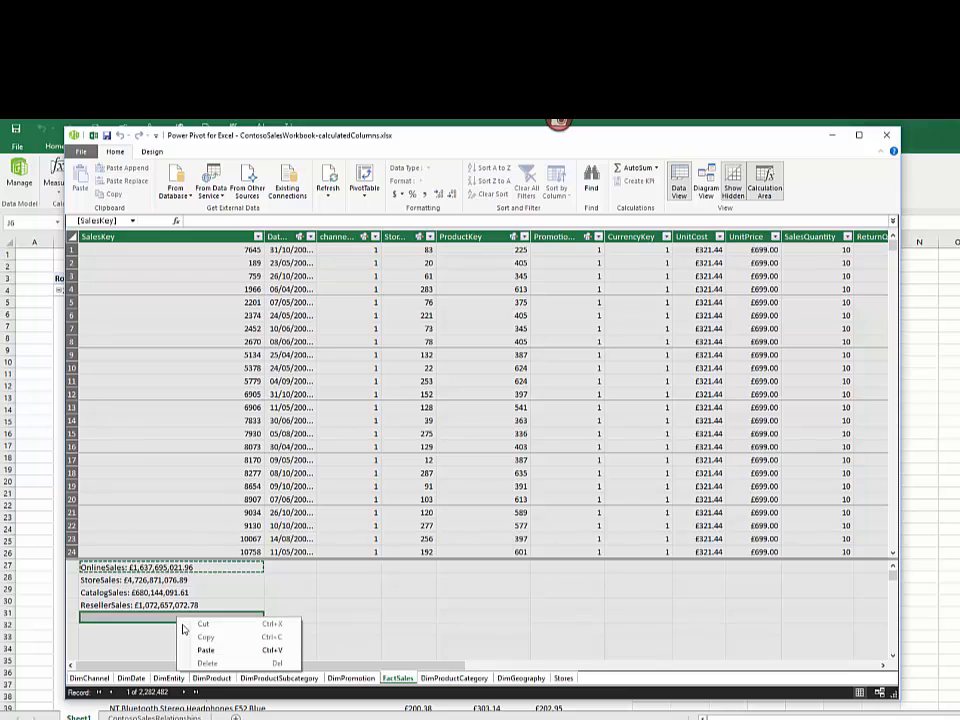
pyautogui.click(209, 648)
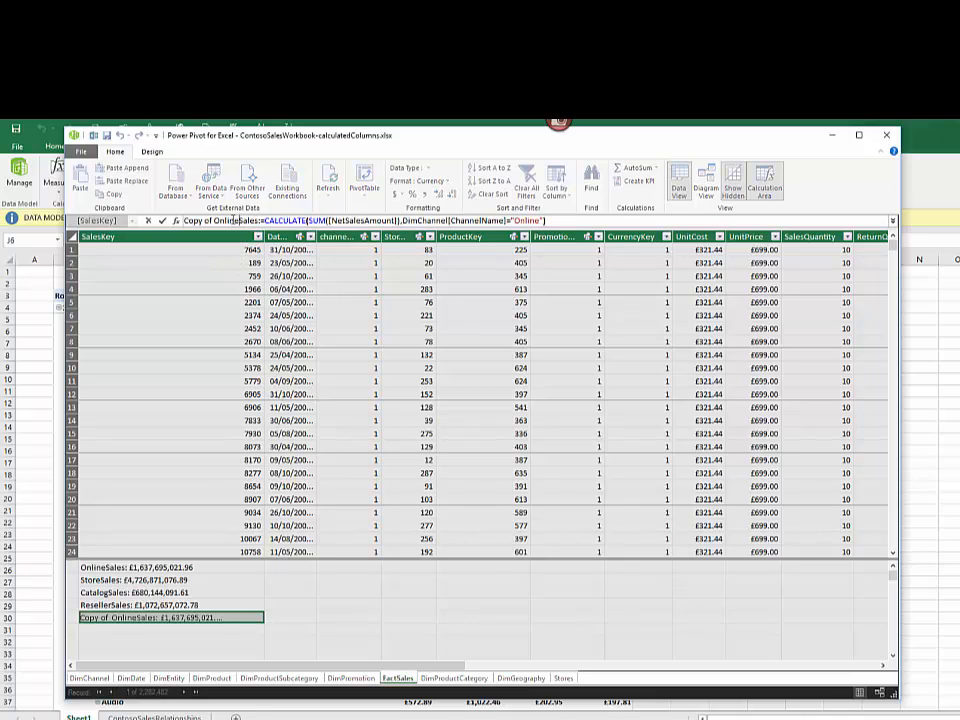
# Step: Change the name of the pasted OnlineSales copy to TotalSales in its formula
pyautogui.moveTo(240, 220); pyautogui.dragTo(166, 230)
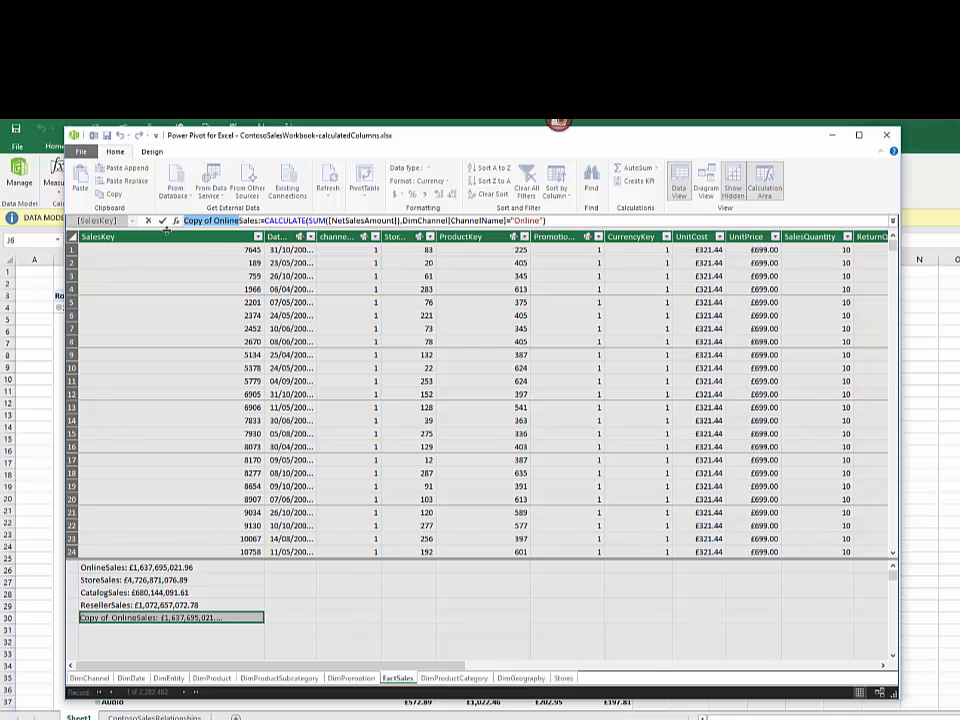
pyautogui.press('BackSpace')
pyautogui.write('total')
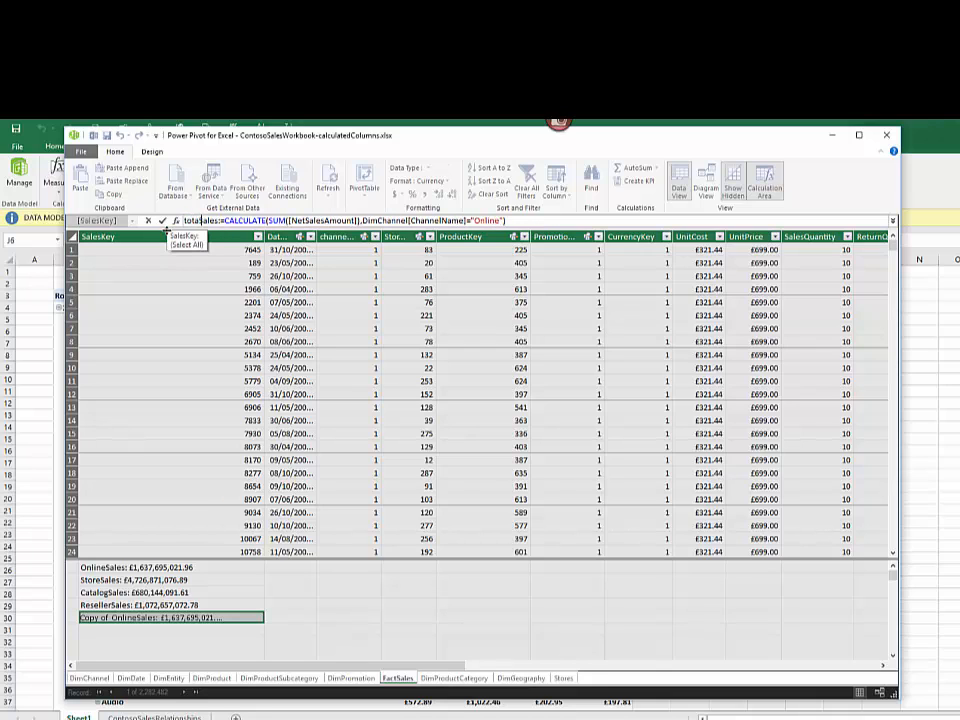
pyautogui.press('BackSpace')
pyautogui.press('BackSpace')
pyautogui.press('BackSpace')
pyautogui.press('BackSpace')
pyautogui.press('BackSpace')
pyautogui.write('Total')
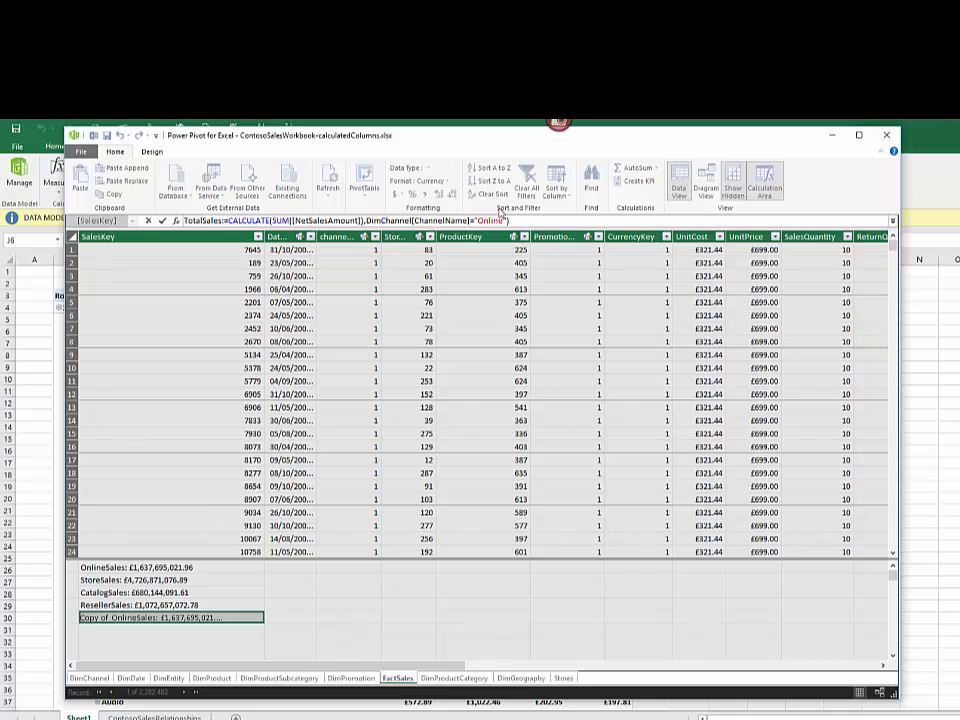
# Step: Remove the DimChannel[ChannelName]="Online" filter from the TotalSales formula
pyautogui.moveTo(507, 220); pyautogui.dragTo(366, 221)
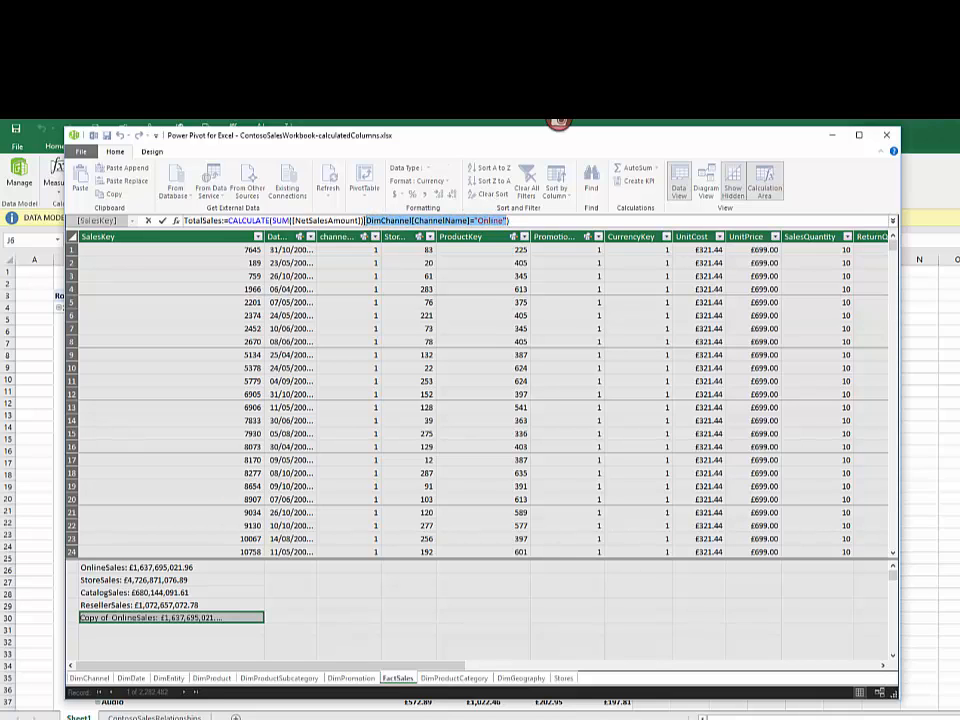
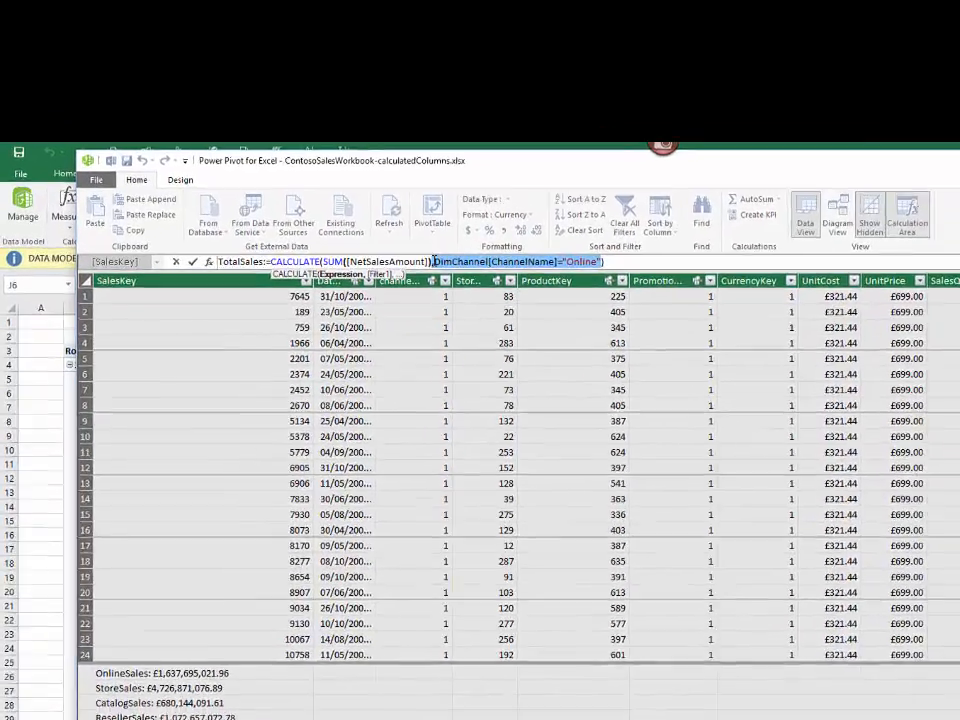
# Step: Complete the TotalSales measure as CALCULATE(SUM([NetSalesAmount])) without any channel filter
pyautogui.press('Delete')
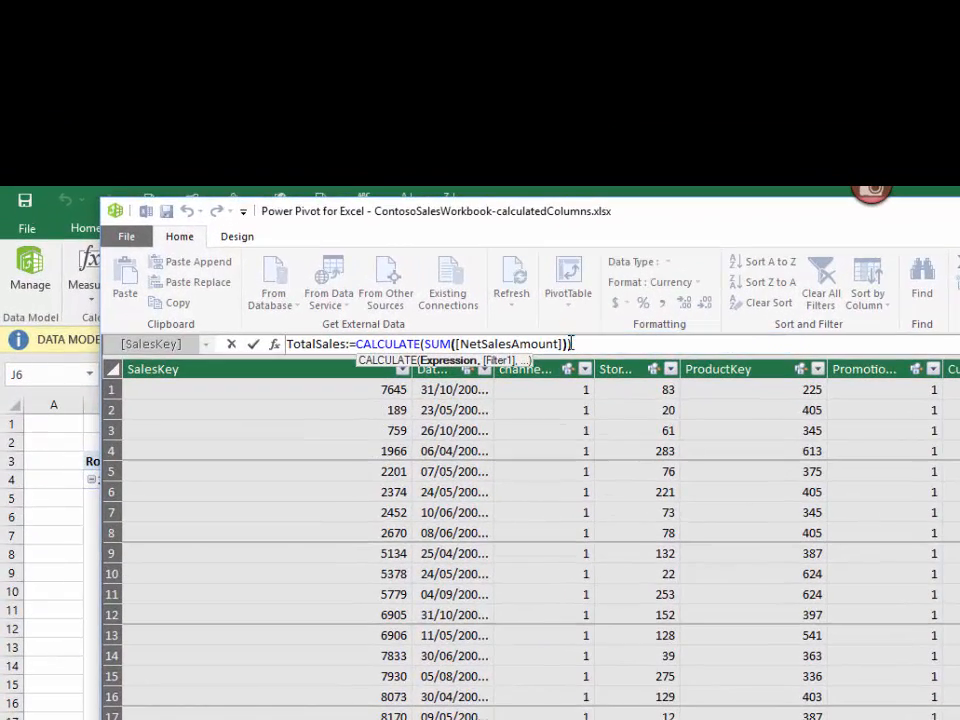
pyautogui.press('Return')
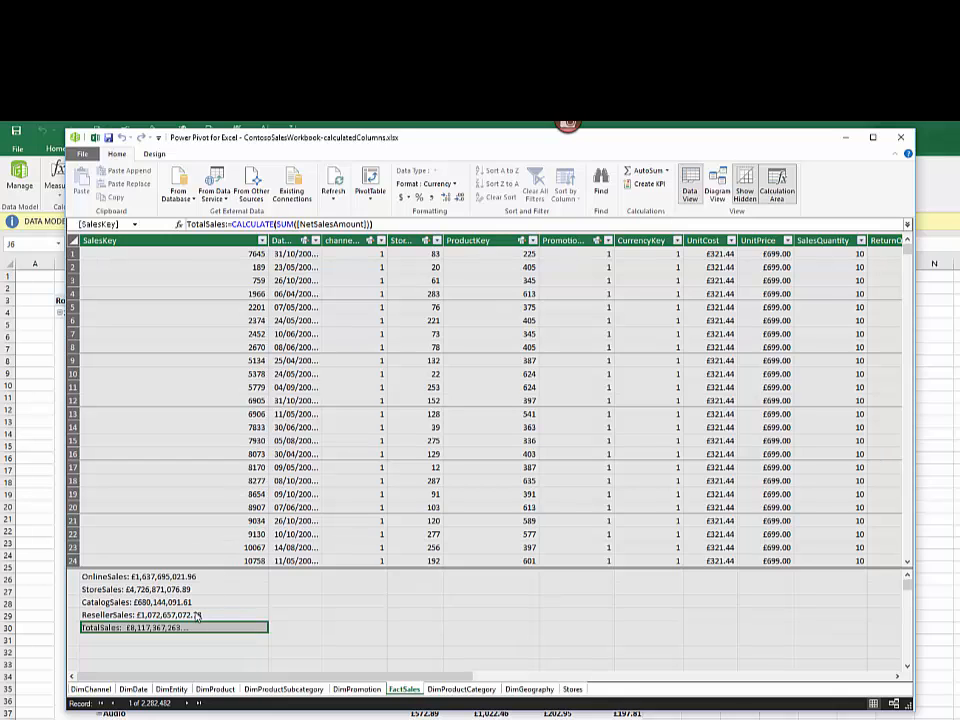
# Step: Create the measure OnlineTarget:=[TotalSales]/5 in the empty calculation area cell below TotalSales
pyautogui.click(171, 577)
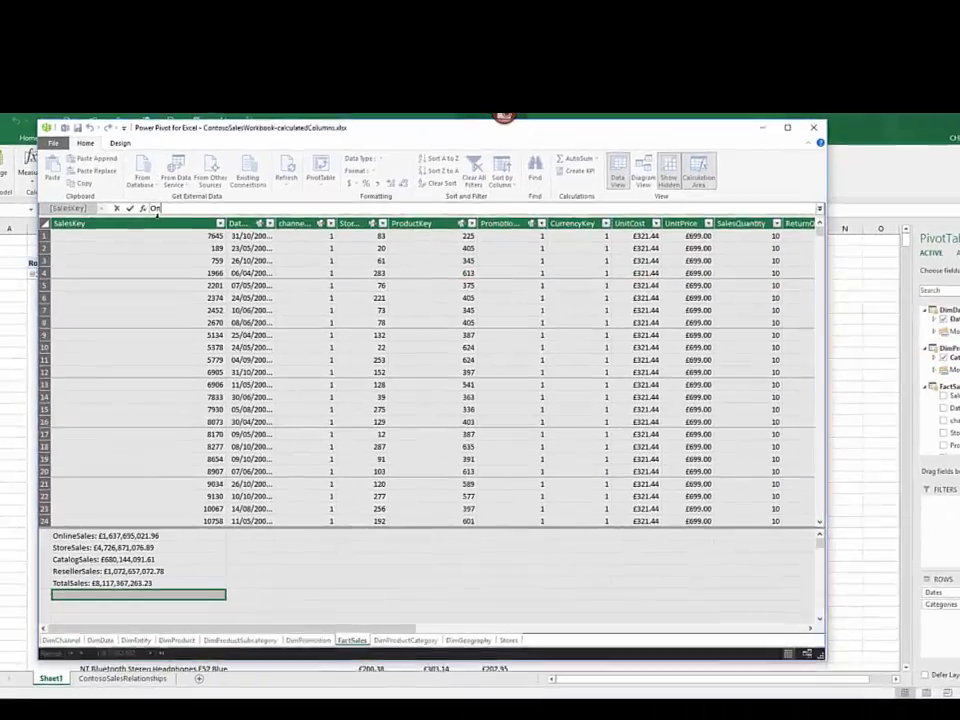
pyautogui.write('lineT')
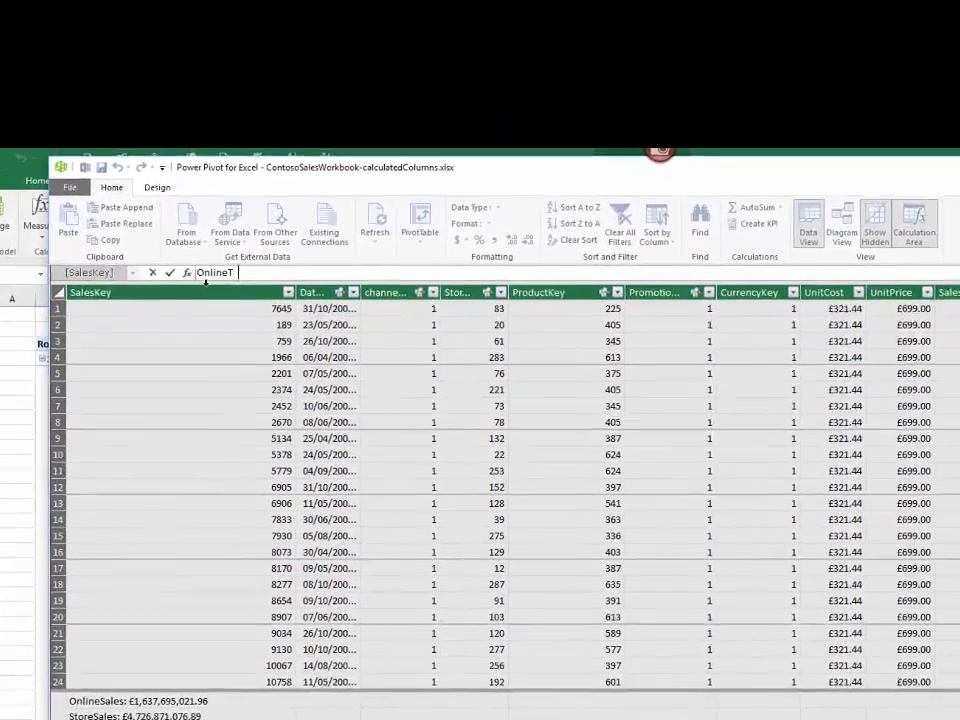
pyautogui.write('arget:')
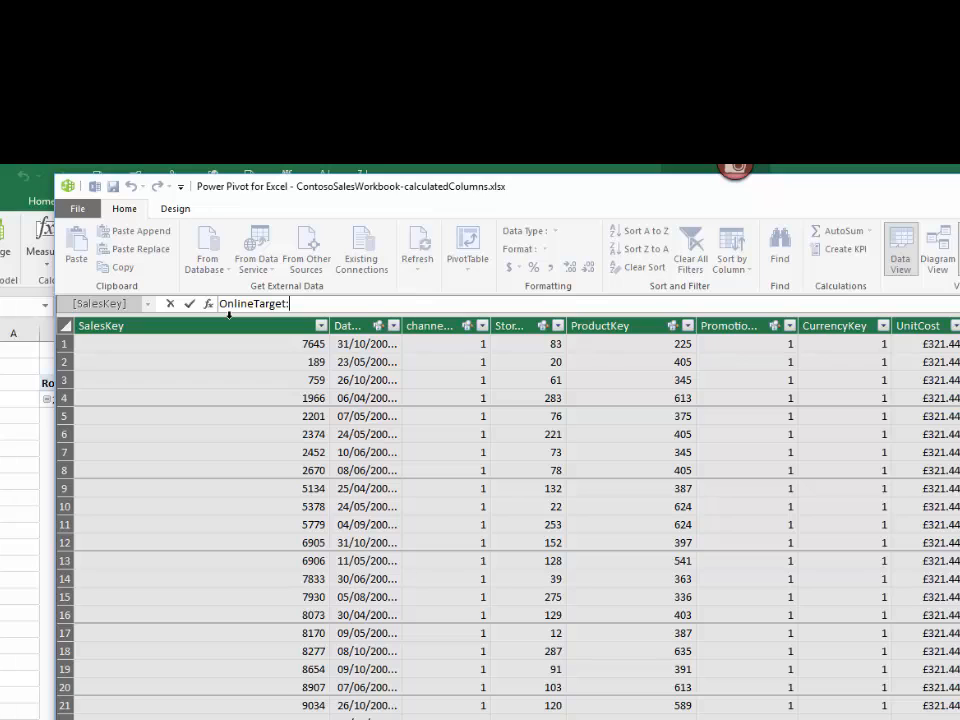
pyautogui.write('=T')
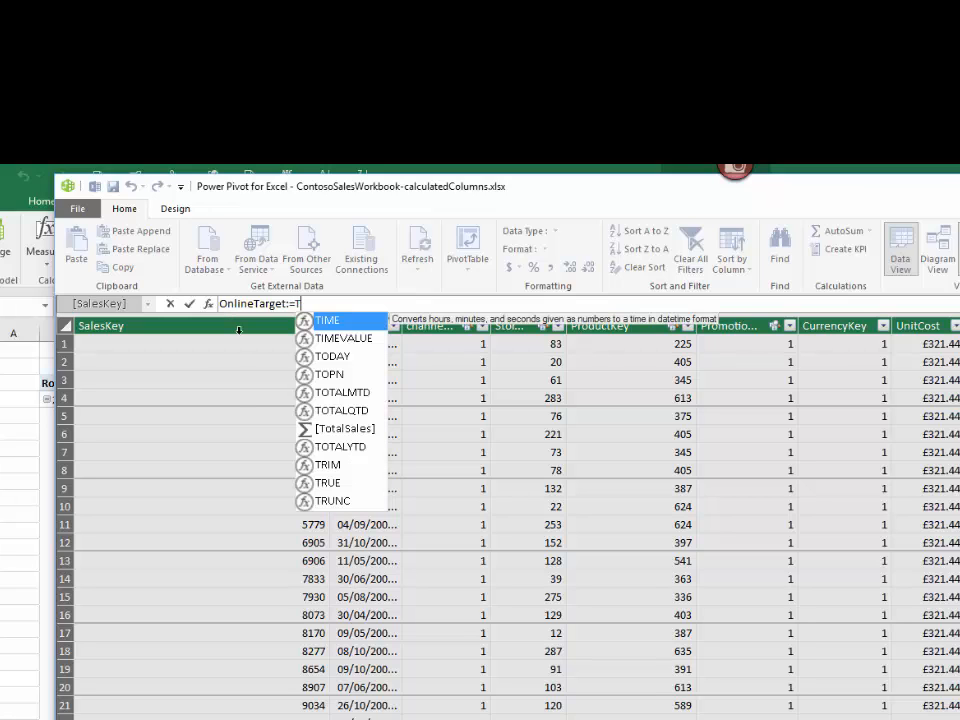
pyautogui.click(372, 436)
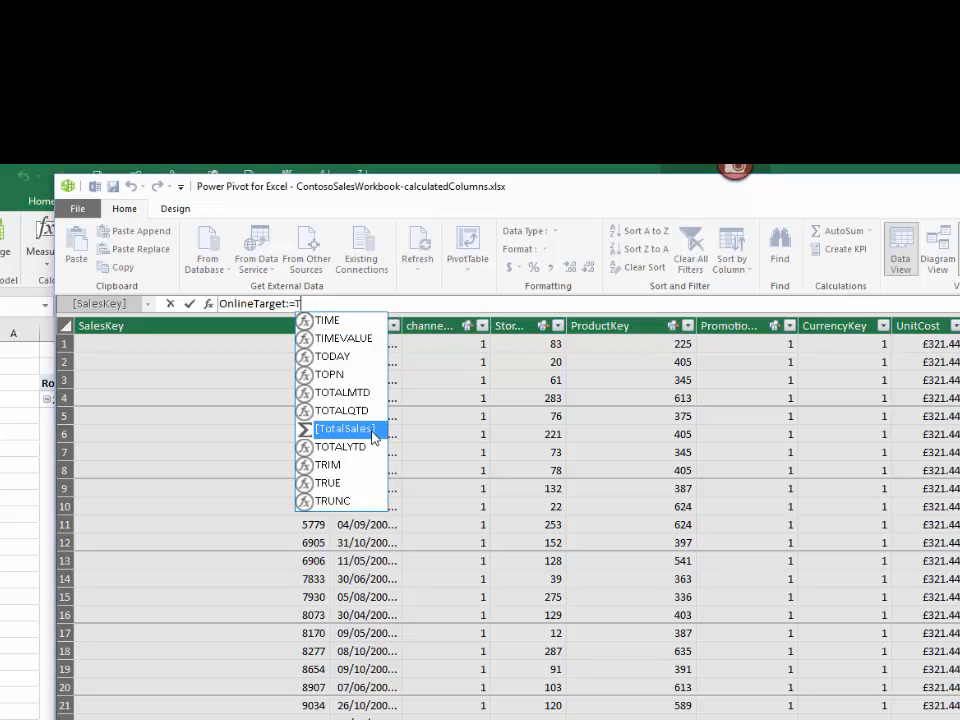
pyautogui.doubleClick(372, 436)
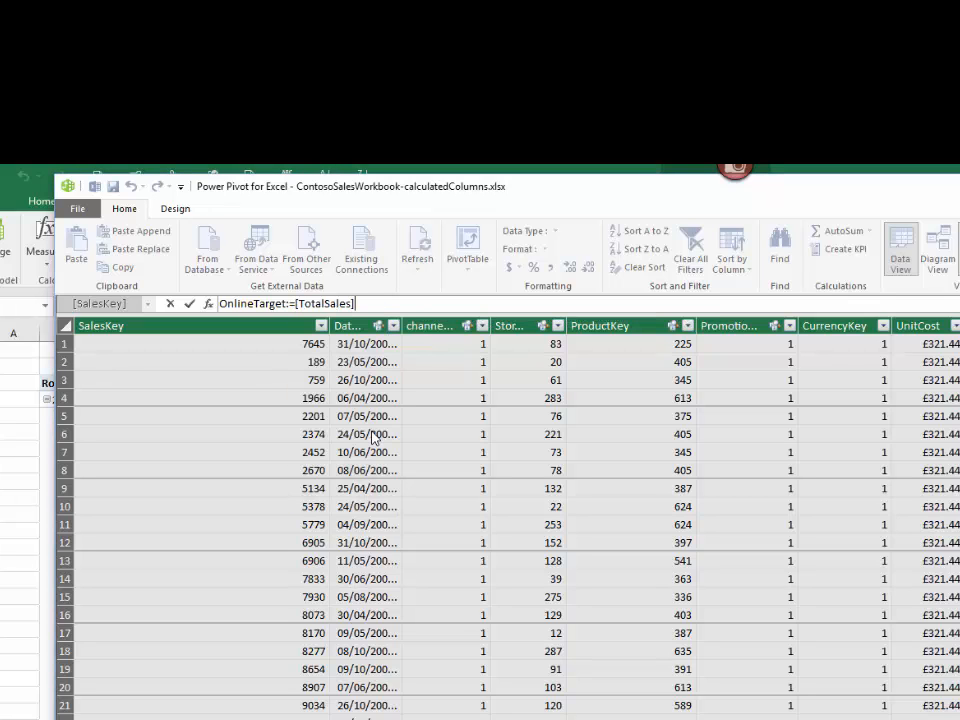
pyautogui.write('/ ')
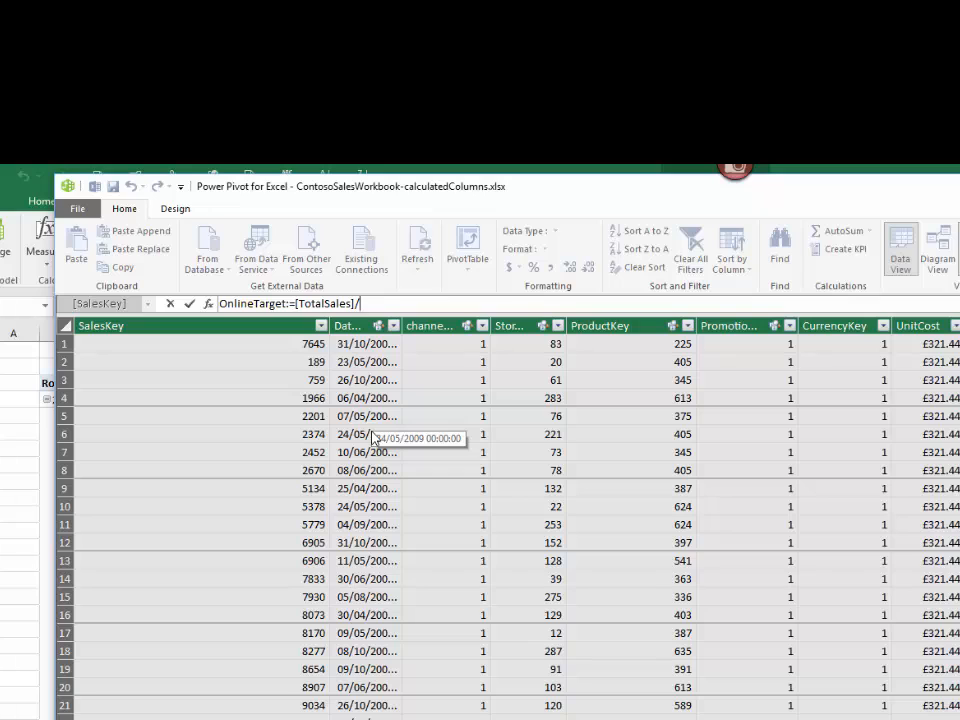
pyautogui.write('5')
pyautogui.press('Return')
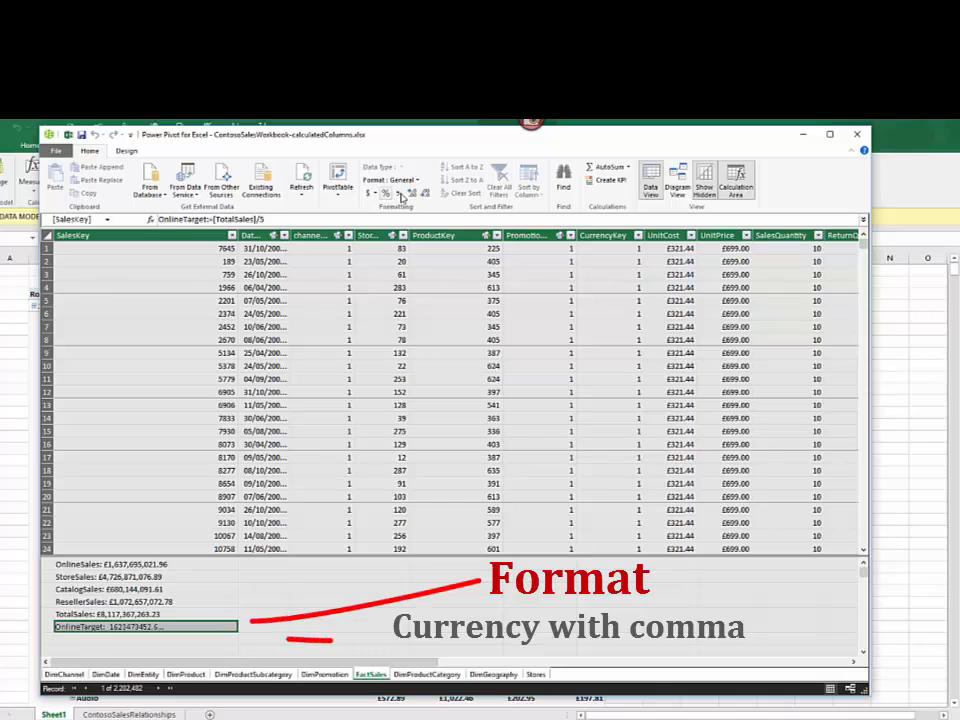
# Step: Format the OnlineTarget measure with thousands separators and £ English (United Kingdom) currency
pyautogui.click(386, 194)
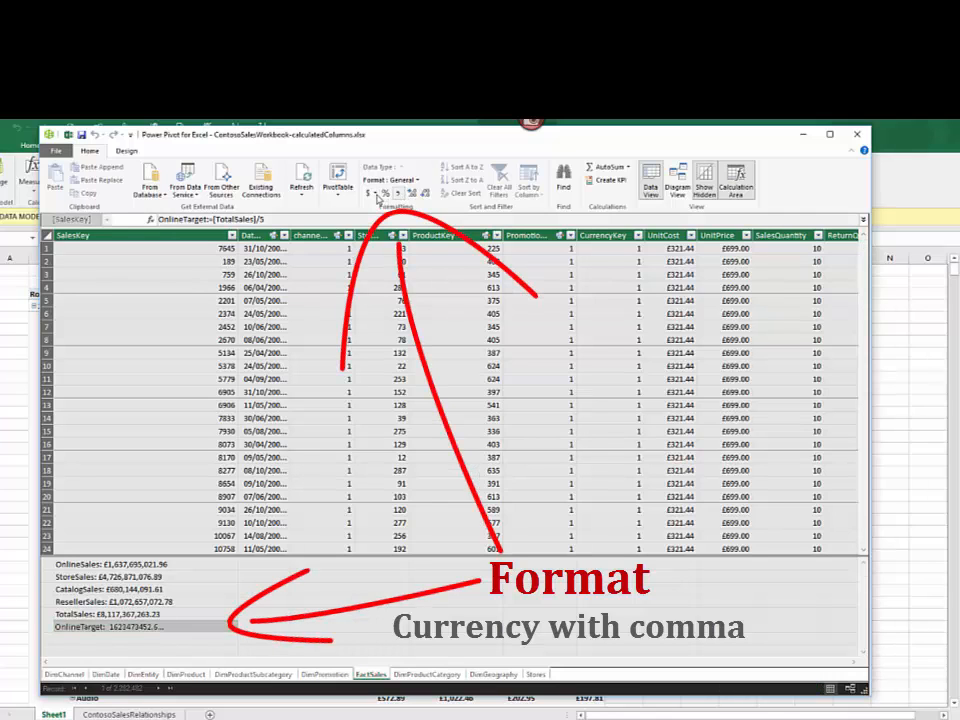
pyautogui.click(375, 194)
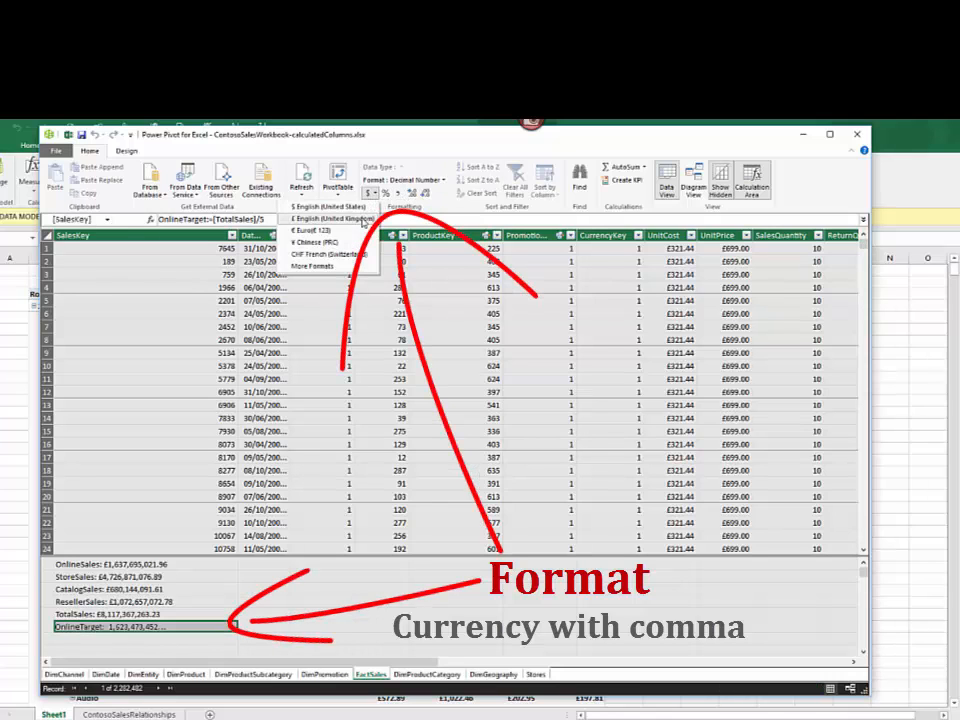
pyautogui.click(363, 218)
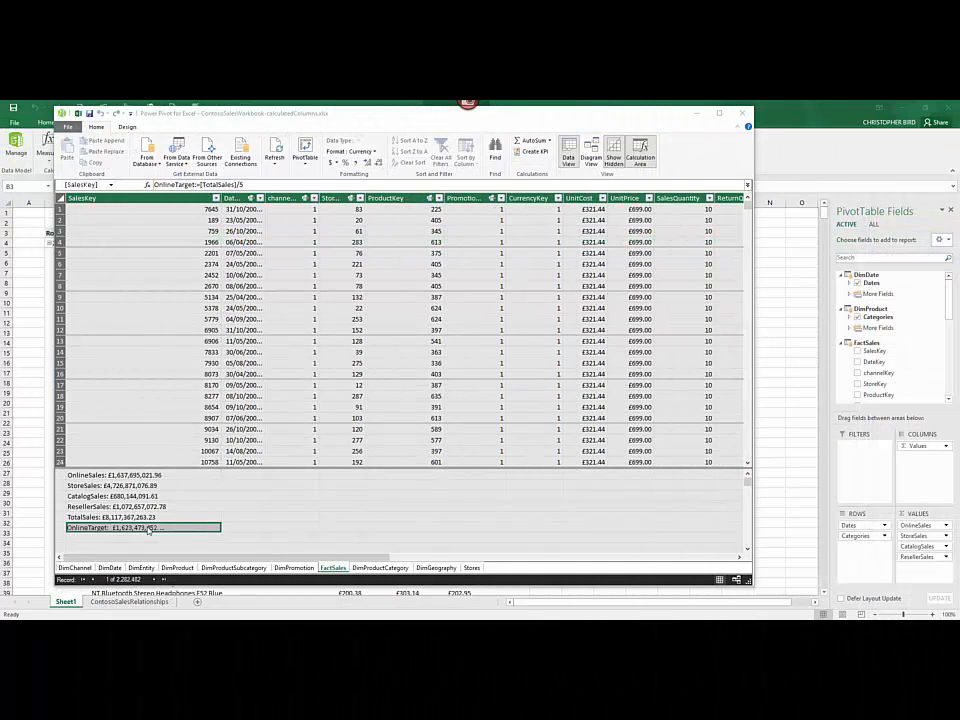
# Step: Copy the OnlineTarget measure and paste it into the empty calculation area cell directly below it
pyautogui.rightClick(148, 530)
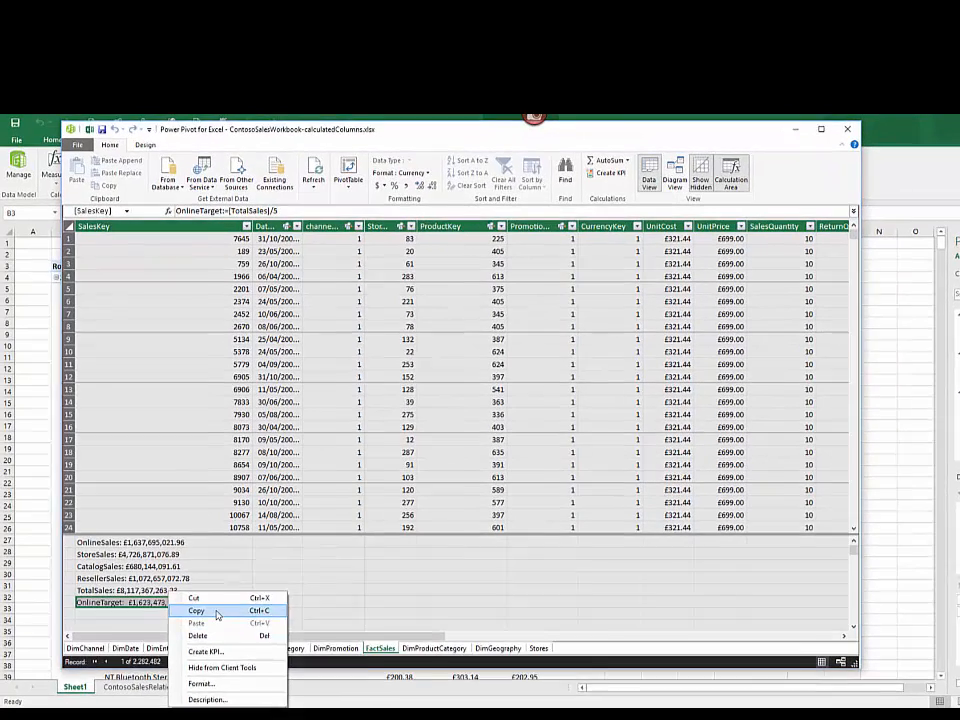
pyautogui.click(217, 611)
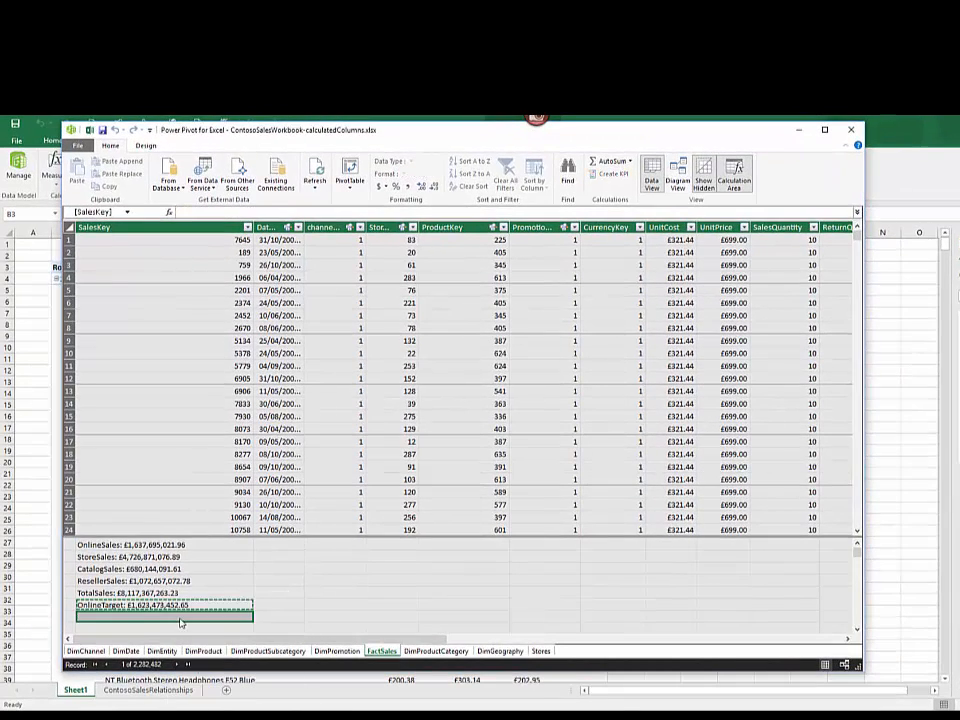
pyautogui.rightClick(181, 617)
pyautogui.click(208, 650)
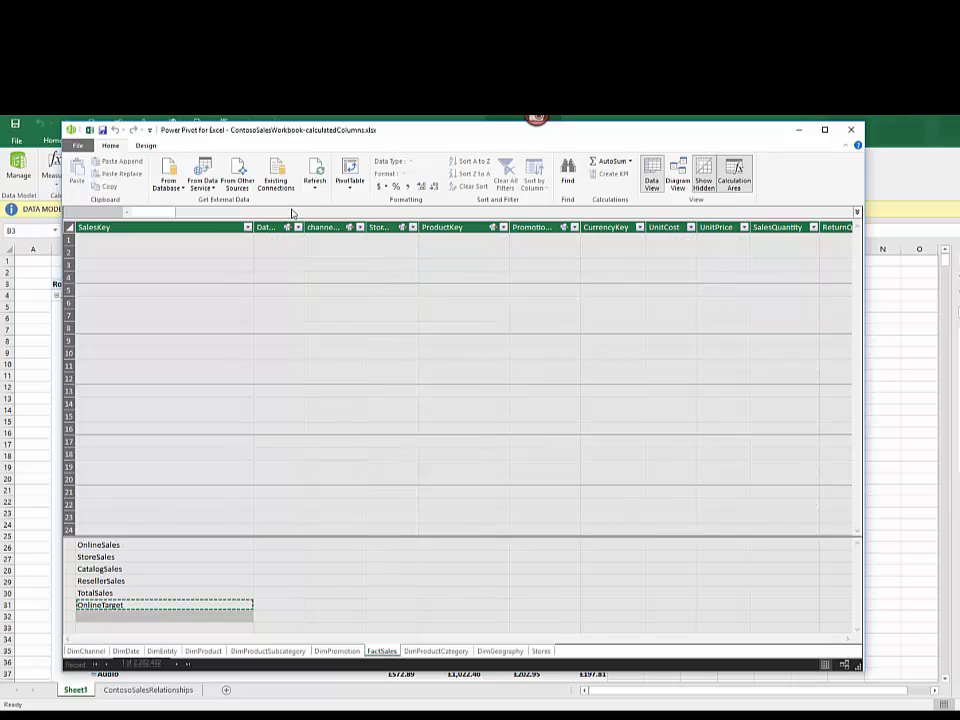
# Step: Edit the pasted OnlineTarget copy into the measure ResellerTarget:=[TotalSales]/3
pyautogui.moveTo(230, 212); pyautogui.dragTo(176, 212)
pyautogui.write('ResellerTarget:=[TotalSales]/5')
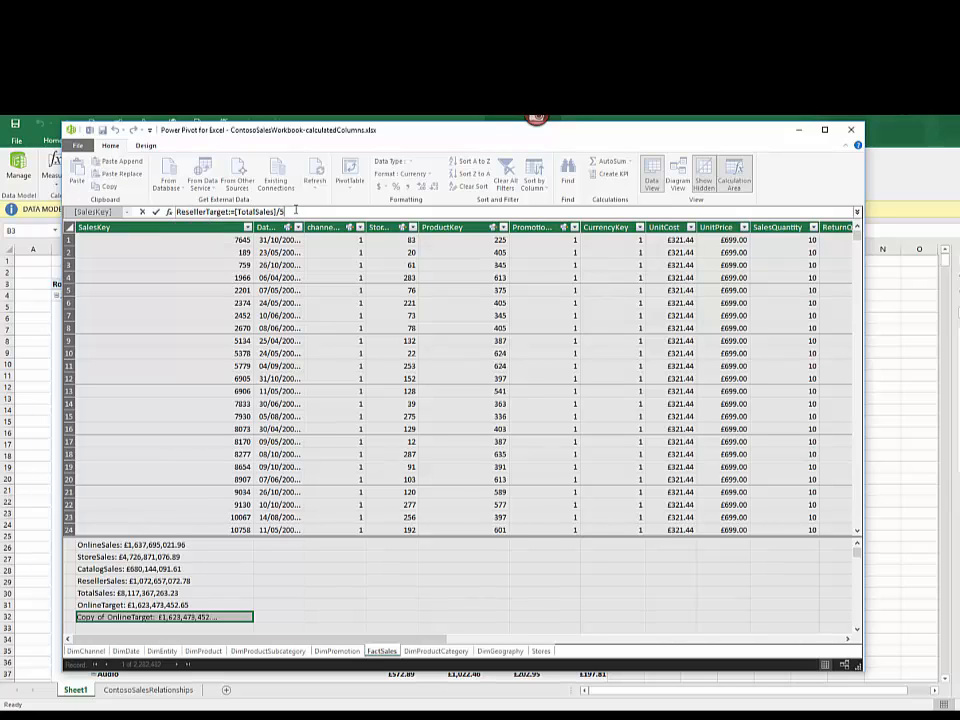
pyautogui.press('BackSpace')
pyautogui.press('Return')
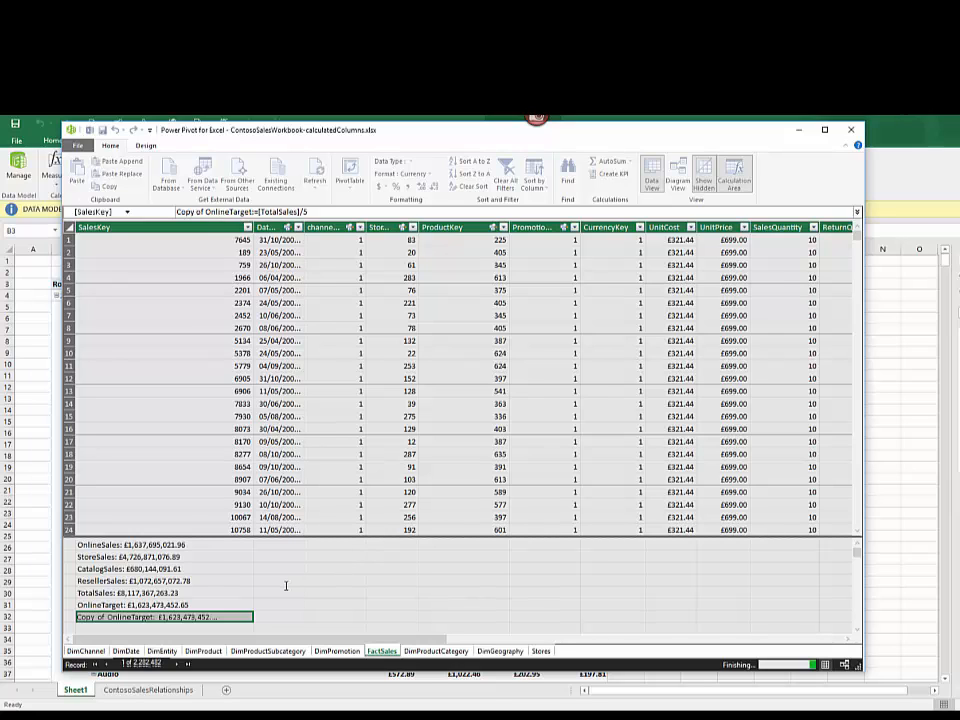
# Step: Start a KPI on the OnlineSales measure and use the OnlineTarget measure as its target value
pyautogui.click(217, 545)
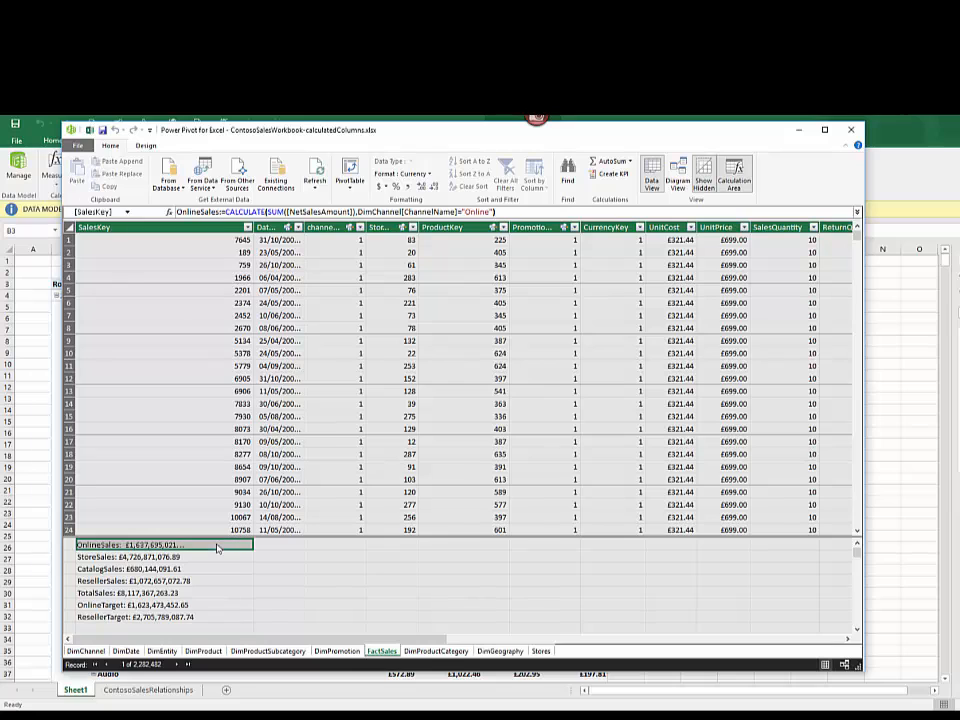
pyautogui.rightClick(148, 546)
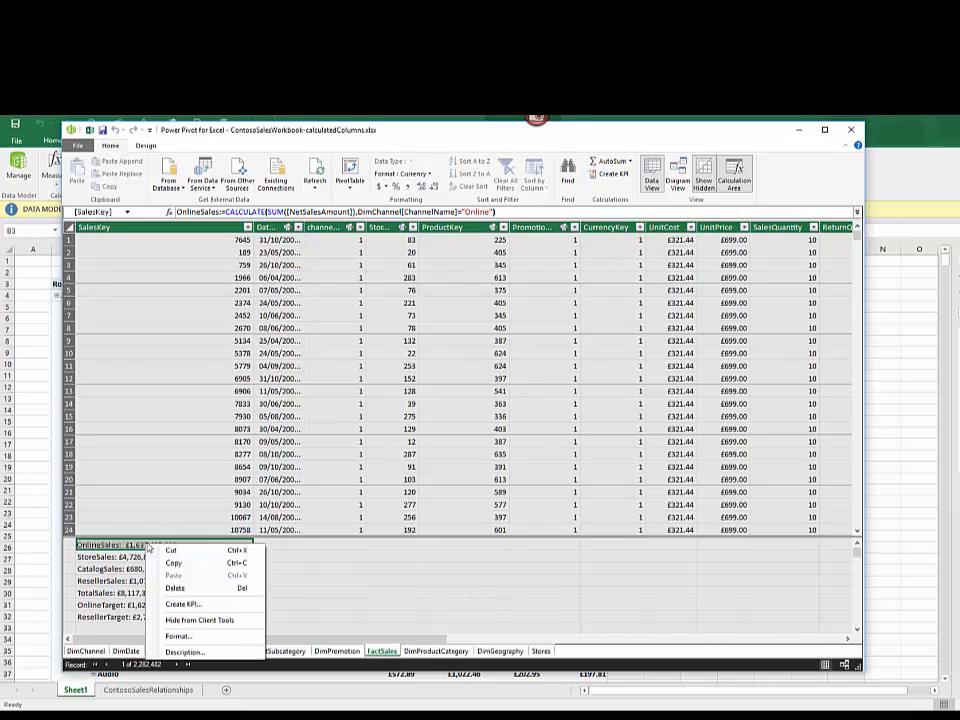
pyautogui.click(184, 604)
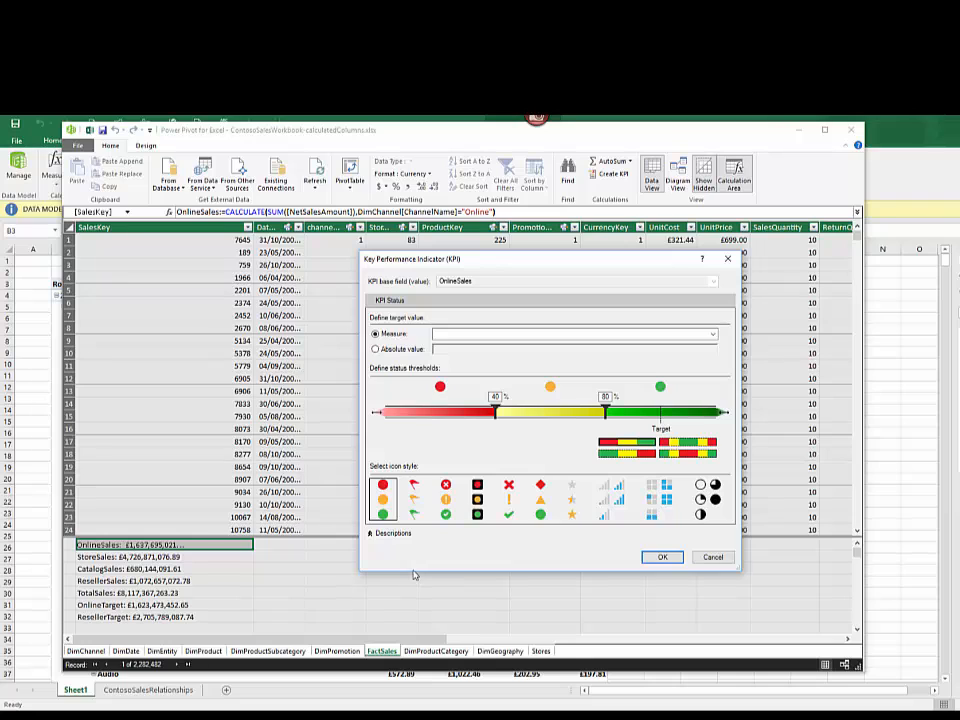
pyautogui.click(712, 334)
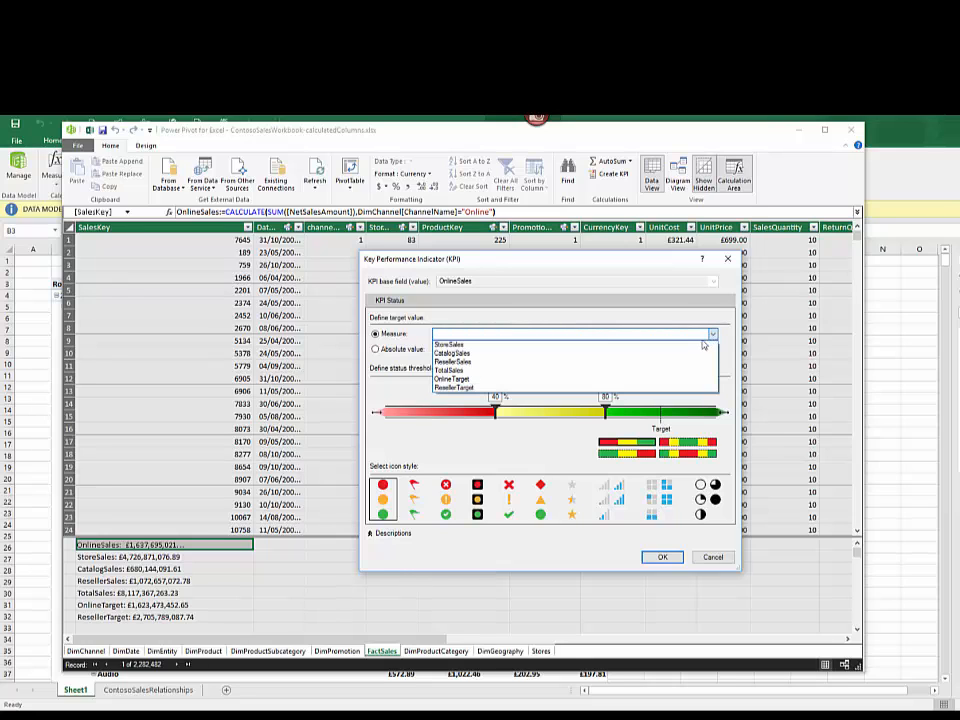
pyautogui.click(656, 380)
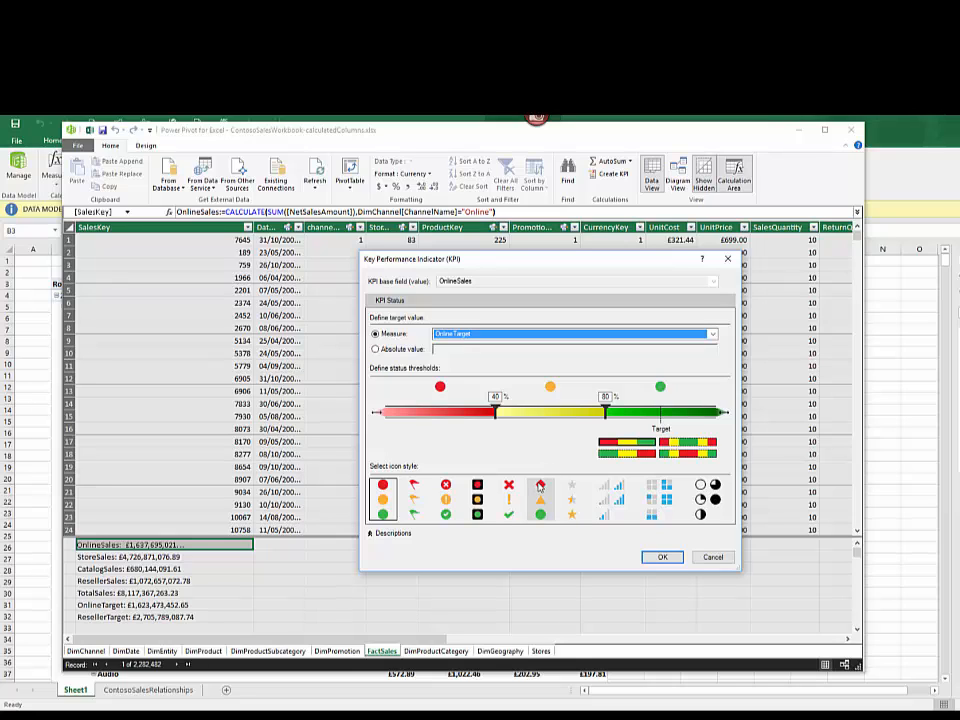
# Step: Preview the signal bar and four-square icon styles, and choose the red diamond, yellow triangle and green circle style
pyautogui.click(617, 497)
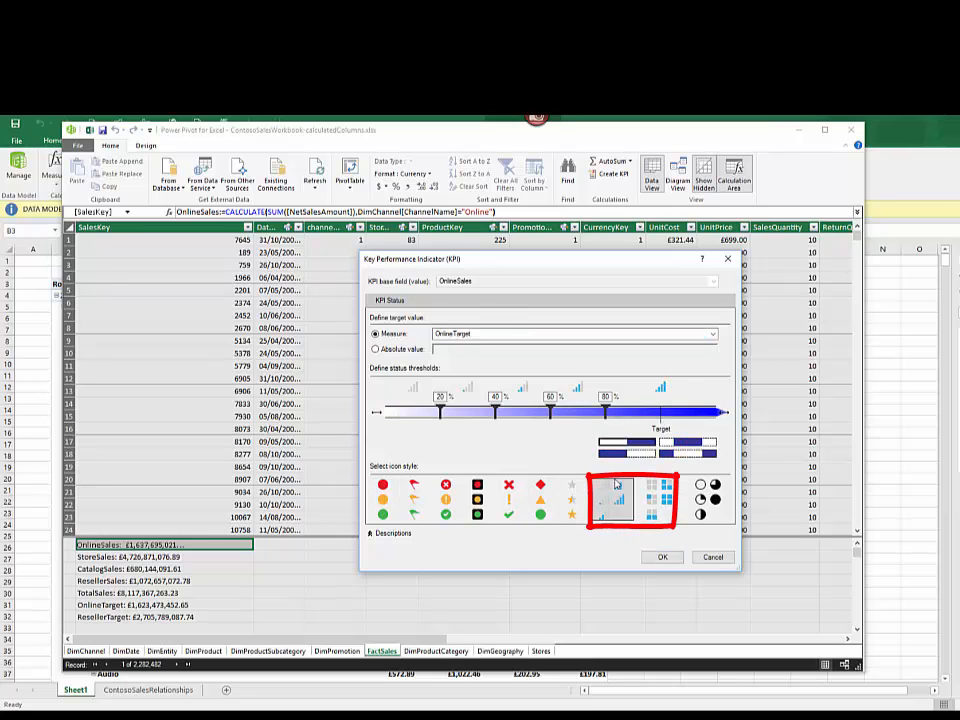
pyautogui.click(655, 488)
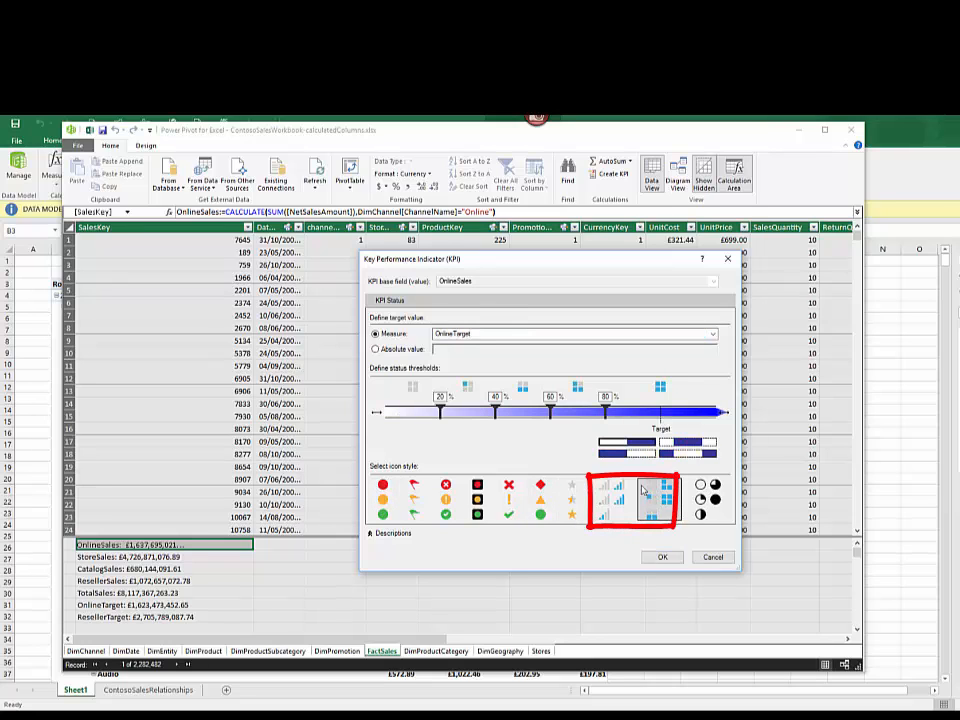
pyautogui.click(540, 500)
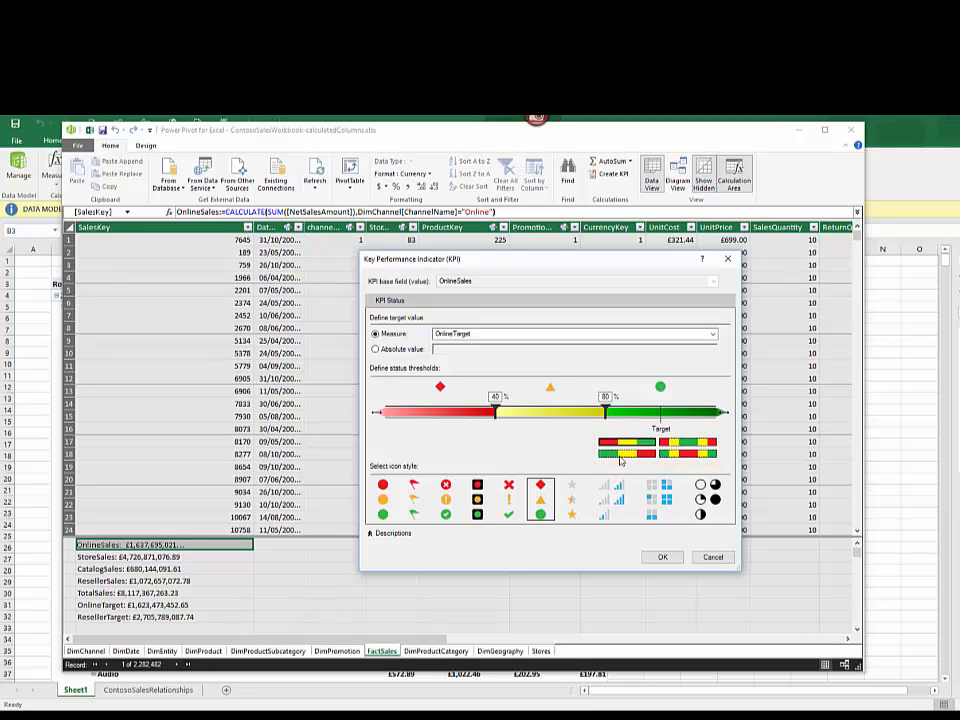
# Step: Try the green-yellow-red threshold scheme and the scheme with green in the centre, moving the green band's limits to 76% and 112%
pyautogui.click(620, 456)
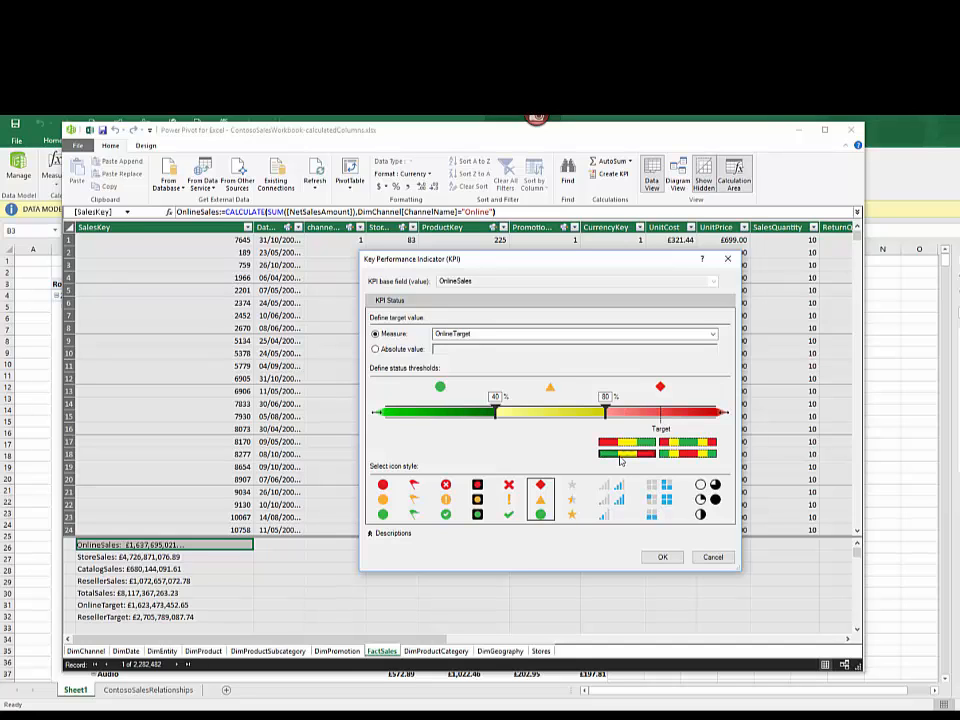
pyautogui.click(692, 446)
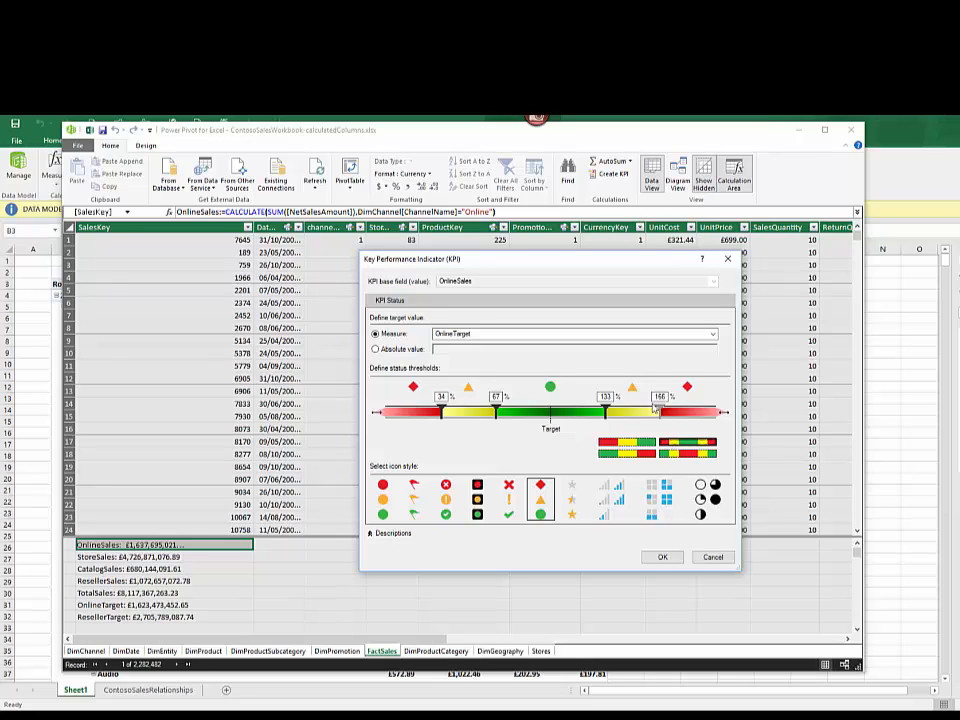
pyautogui.click(608, 397)
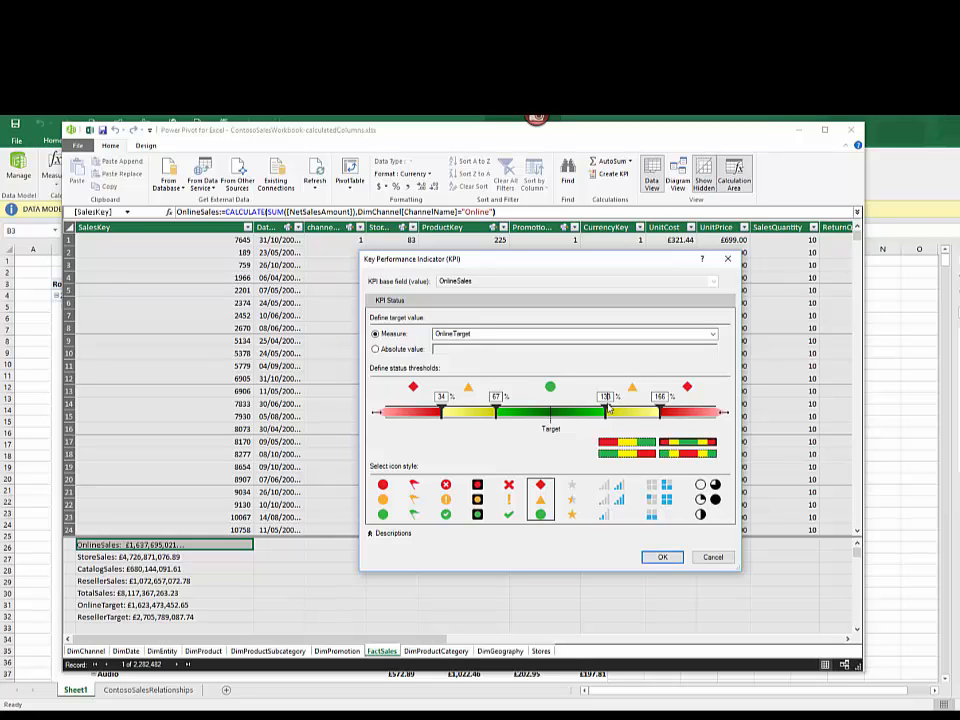
pyautogui.moveTo(604, 412); pyautogui.dragTo(572, 411)
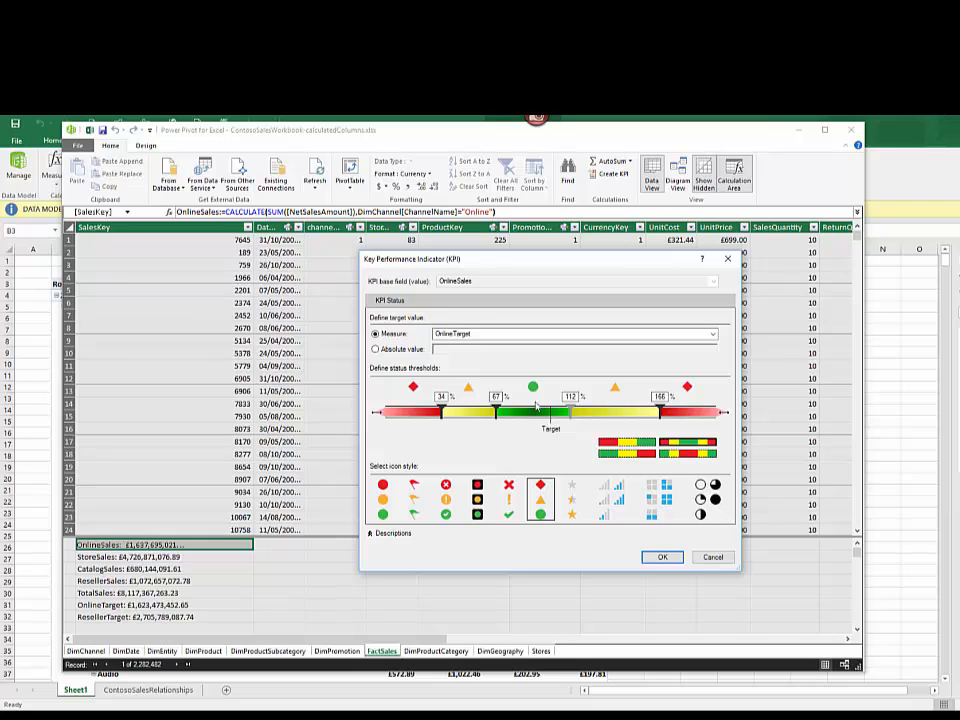
pyautogui.moveTo(503, 413); pyautogui.dragTo(512, 413)
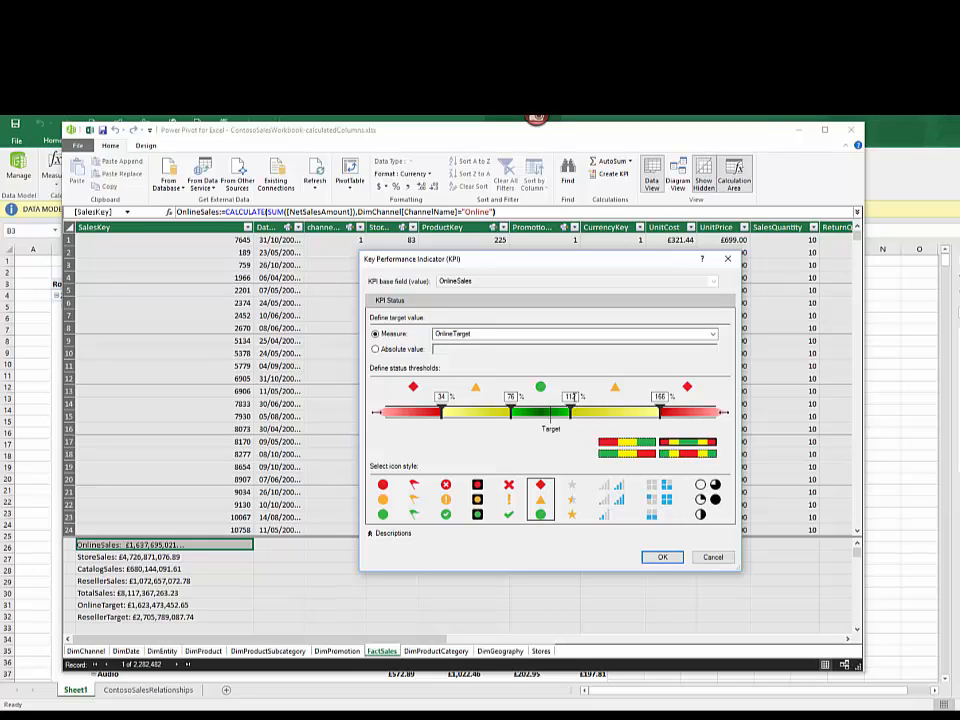
# Step: Try 79% as the centre band's upper limit and the red-centred scheme, and return to the red-yellow-green scheme
pyautogui.moveTo(575, 397); pyautogui.dragTo(553, 400)
pyautogui.write('75')
pyautogui.press('BackSpace')
pyautogui.write('9')
pyautogui.click(690, 454)
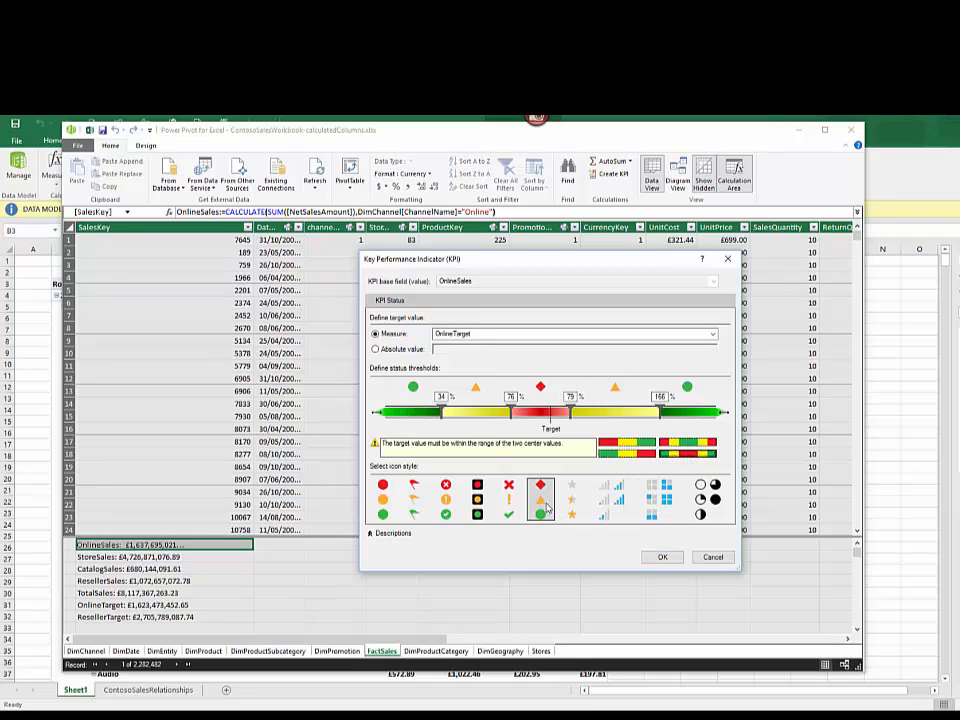
pyautogui.click(620, 440)
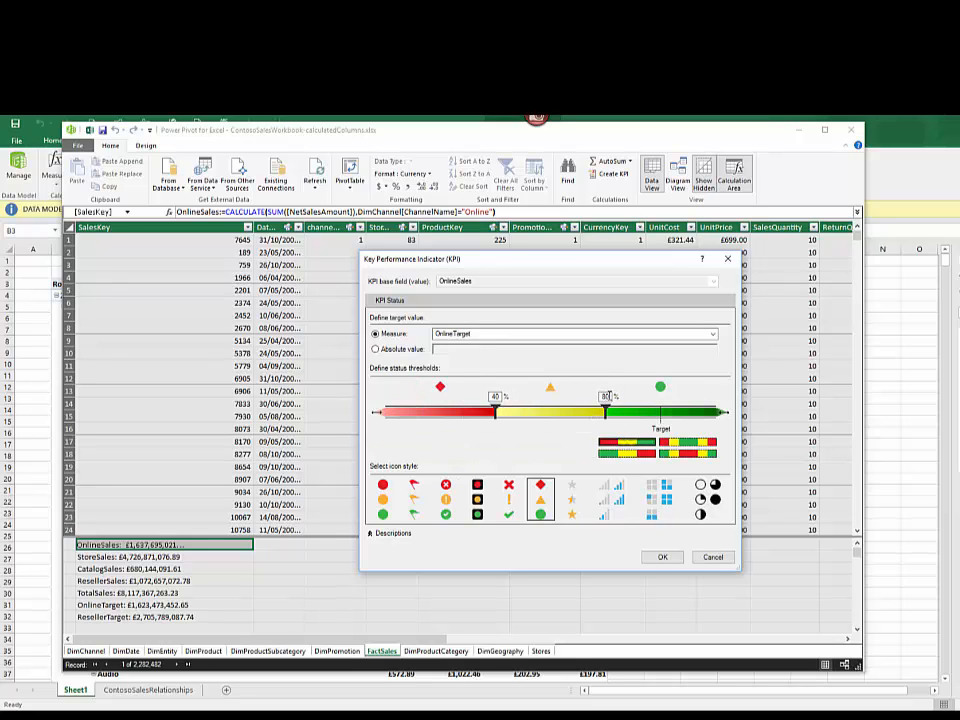
# Step: Set the KPI status thresholds to 25% and 70% and create the OnlineSales KPI
pyautogui.click(605, 397)
pyautogui.doubleClick(602, 397)
pyautogui.write('70')
pyautogui.click(495, 397)
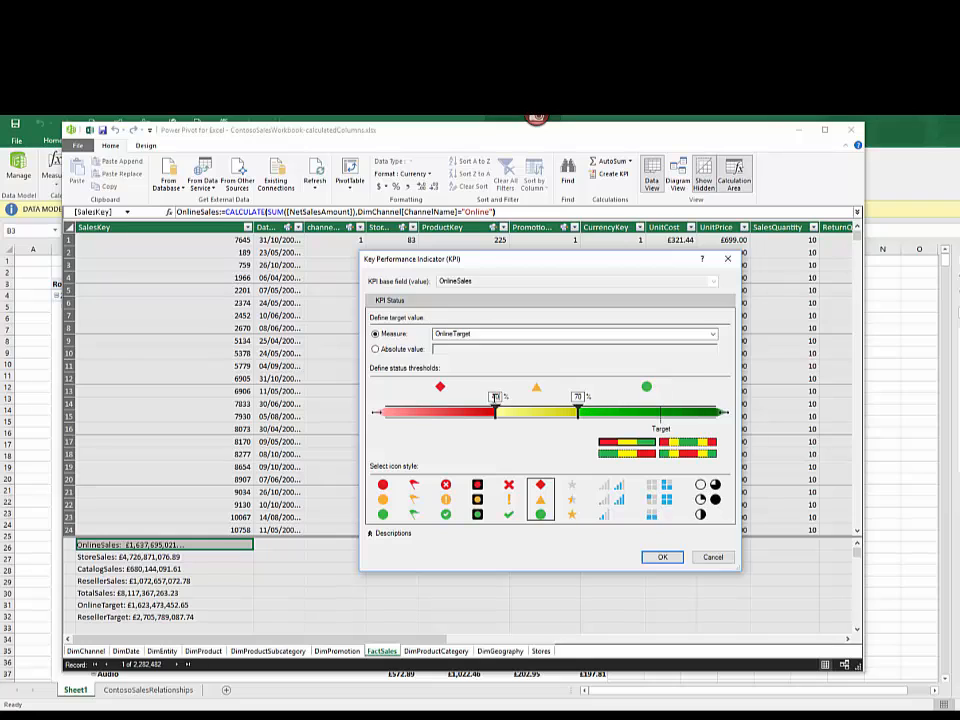
pyautogui.write('25')
pyautogui.click(662, 557)
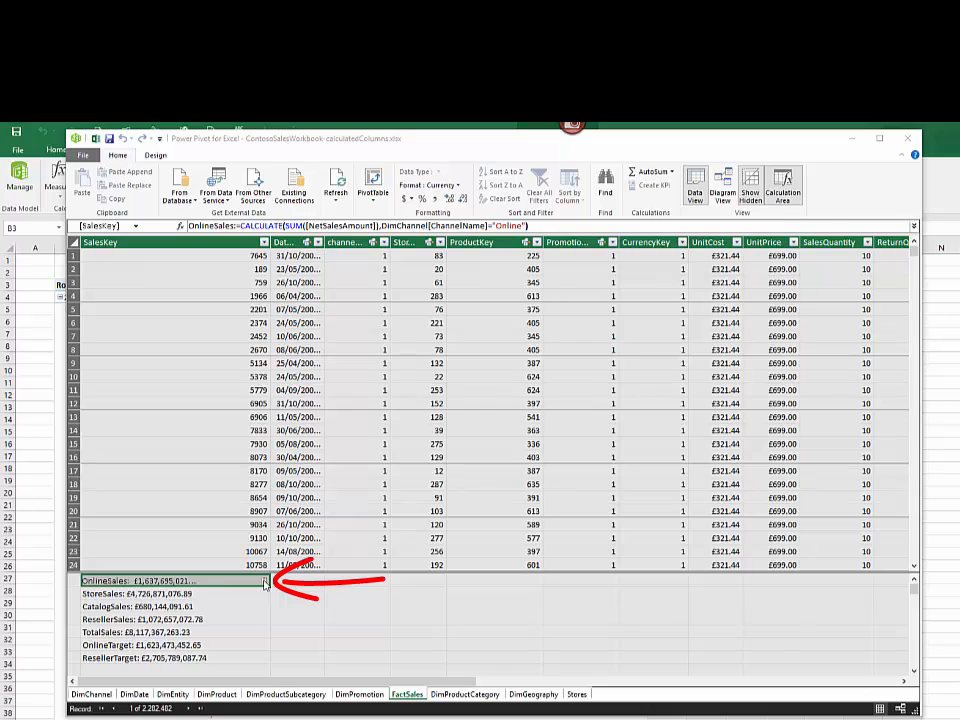
# Step: Start a KPI on the ResellerSales measure and define ResellerTarget as its target measure
pyautogui.rightClick(265, 583)
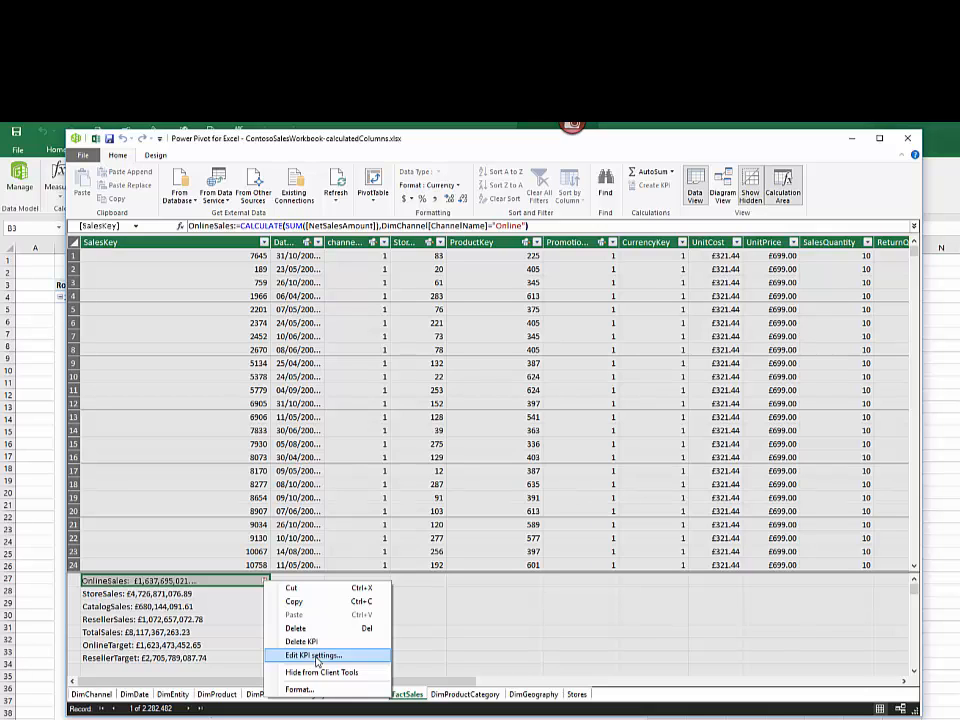
pyautogui.click(170, 626)
pyautogui.click(150, 619)
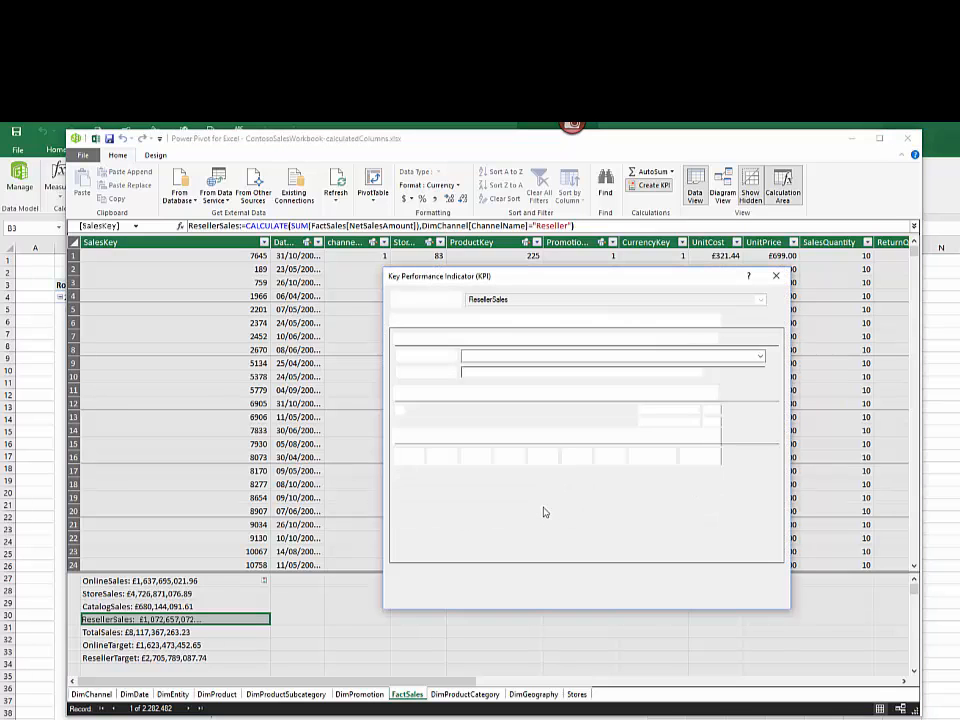
pyautogui.click(760, 356)
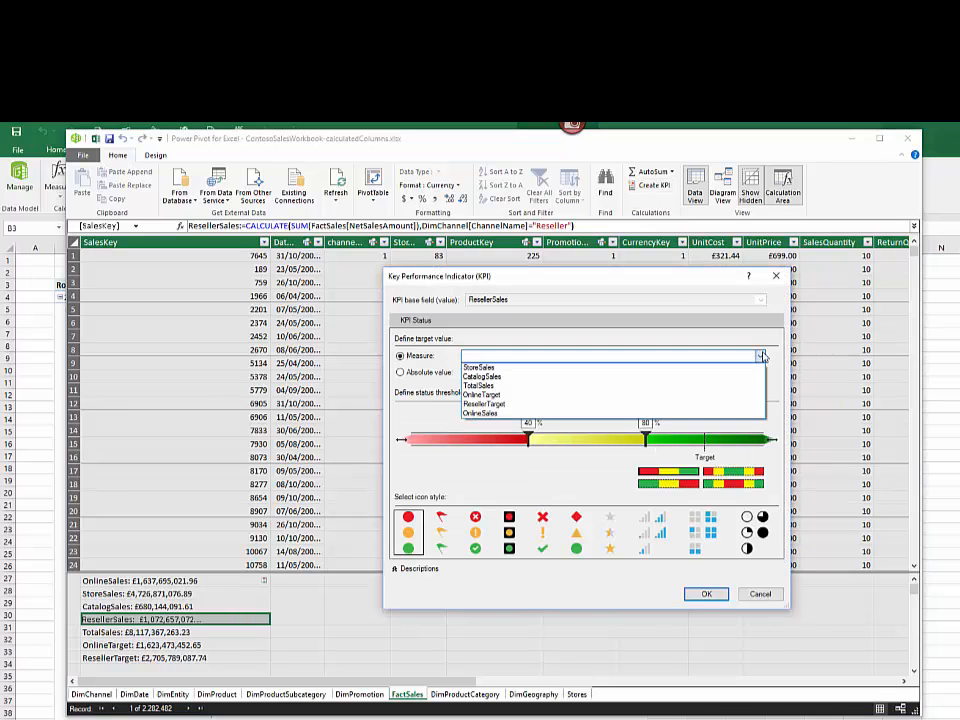
pyautogui.click(729, 404)
# Step: Set the KPI status thresholds to 20% and 65% and create the ResellerSales KPI
pyautogui.moveTo(533, 423); pyautogui.dragTo(520, 423)
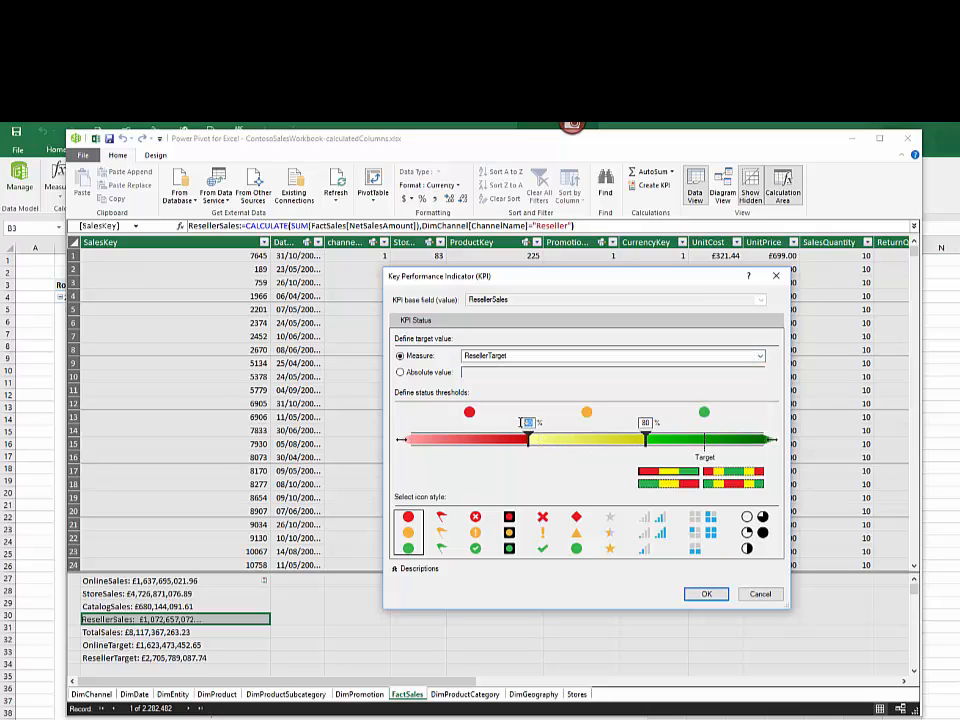
pyautogui.write('20')
pyautogui.press('Tab')
pyautogui.write('65')
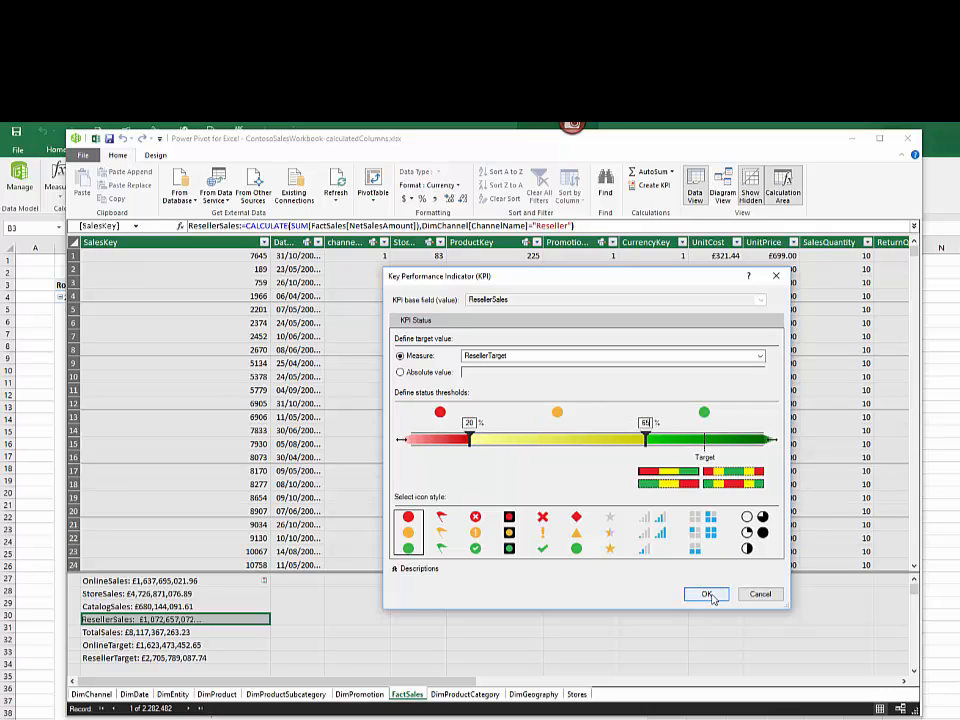
pyautogui.click(694, 595)
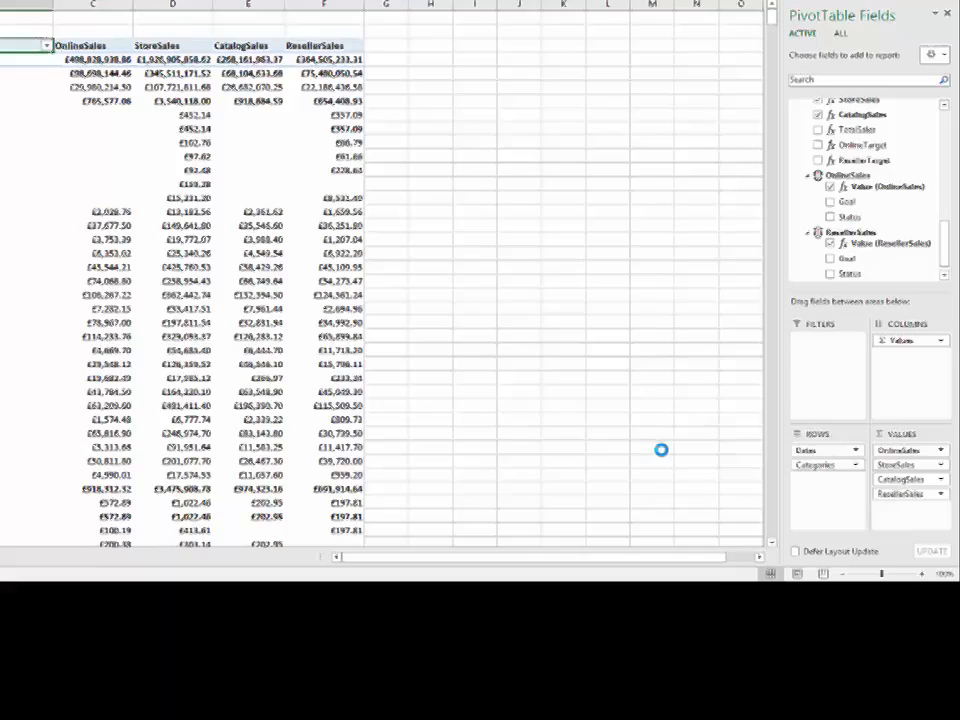
# Step: Switch to the Excel PivotTable and remove Categories and all four sales measures, keeping only Dates in the rows
pyautogui.moveTo(887, 492); pyautogui.dragTo(557, 452)
pyautogui.moveTo(901, 478); pyautogui.dragTo(431, 422)
pyautogui.moveTo(902, 466); pyautogui.dragTo(519, 437)
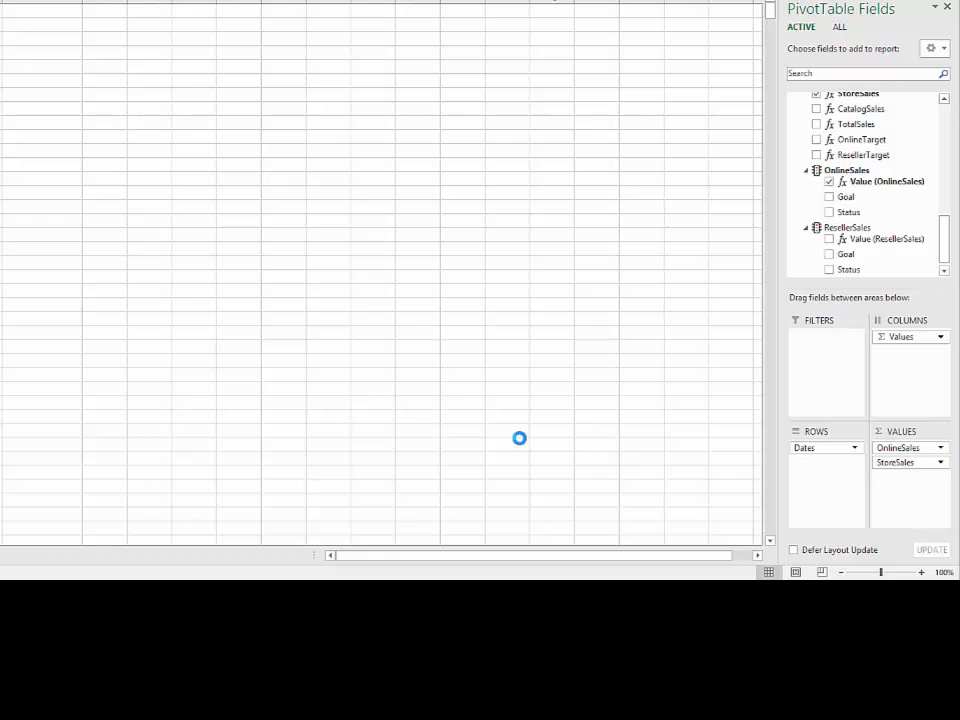
pyautogui.moveTo(883, 455); pyautogui.dragTo(403, 371)
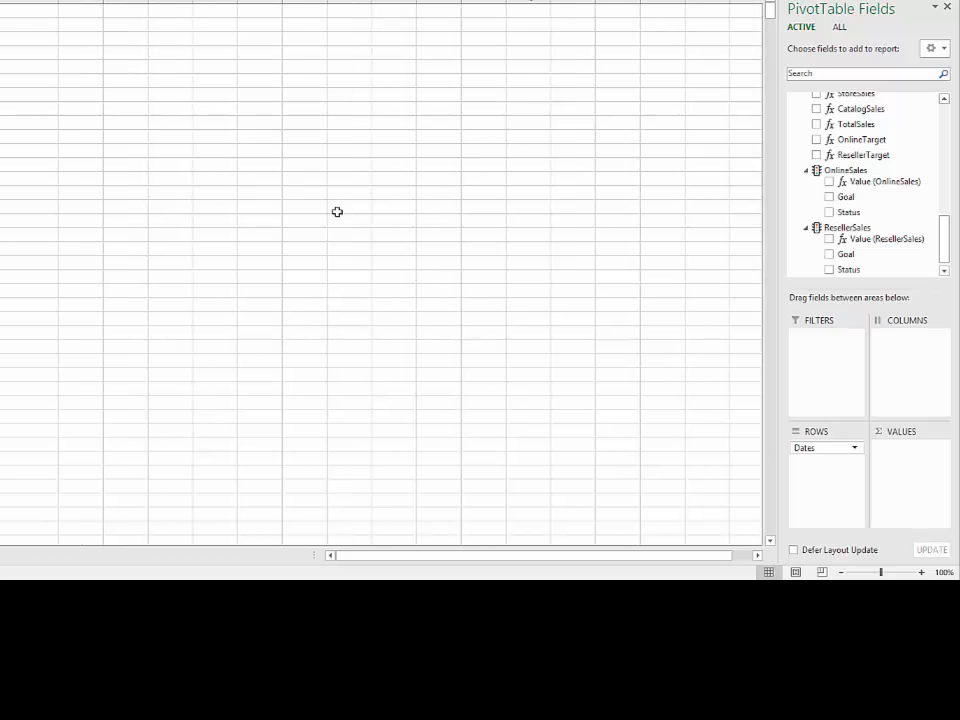
# Step: Add the OnlineSales KPI's value, goal and status to the PivotTable values
pyautogui.moveTo(947, 227); pyautogui.dragTo(943, 238)
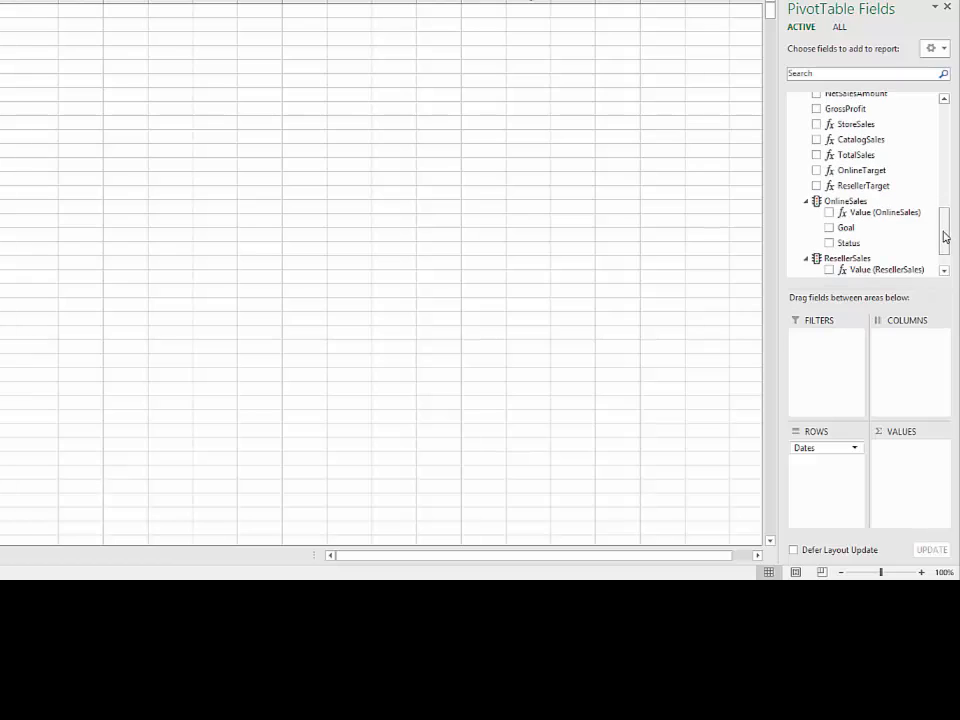
pyautogui.click(829, 213)
pyautogui.click(829, 228)
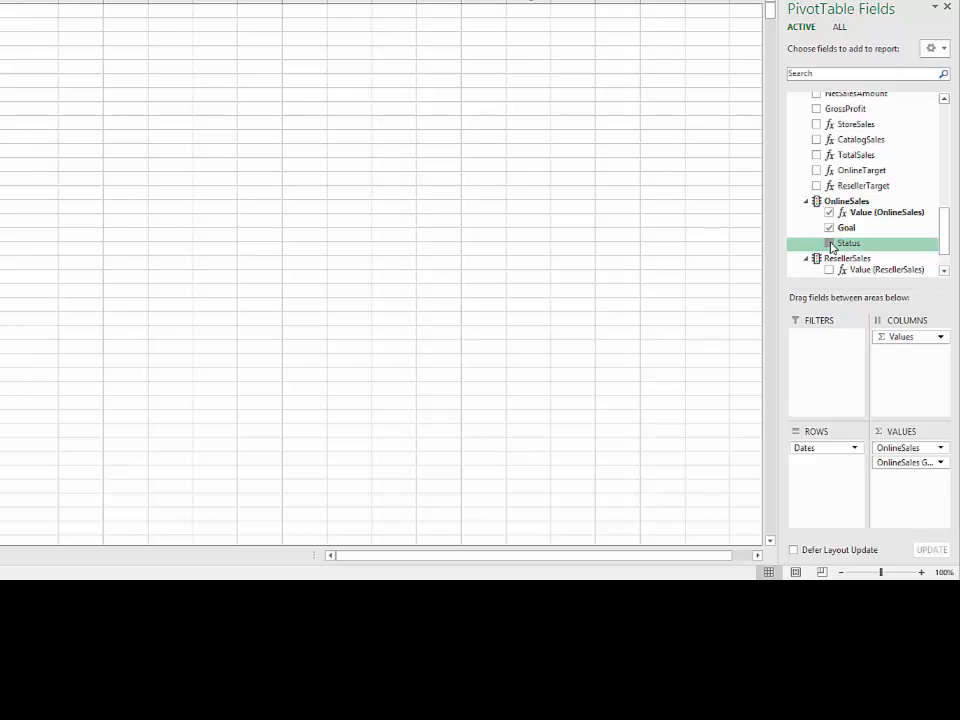
pyautogui.click(829, 243)
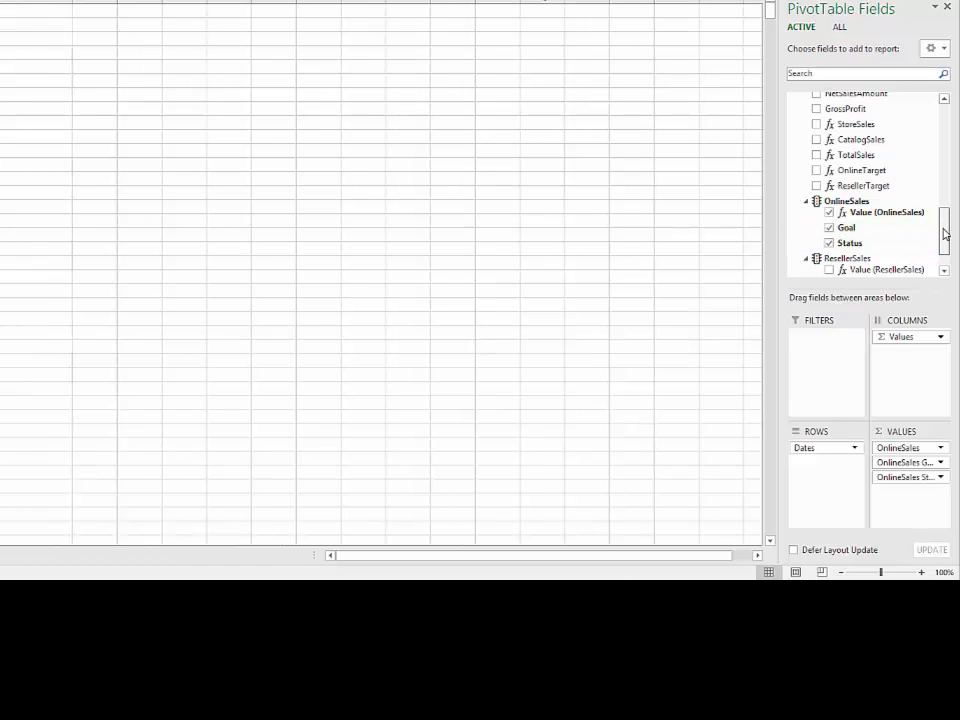
# Step: Add the ResellerSales KPI's value, goal and status to the PivotTable and turn grand totals off for rows and columns
pyautogui.moveTo(944, 233); pyautogui.dragTo(943, 244)
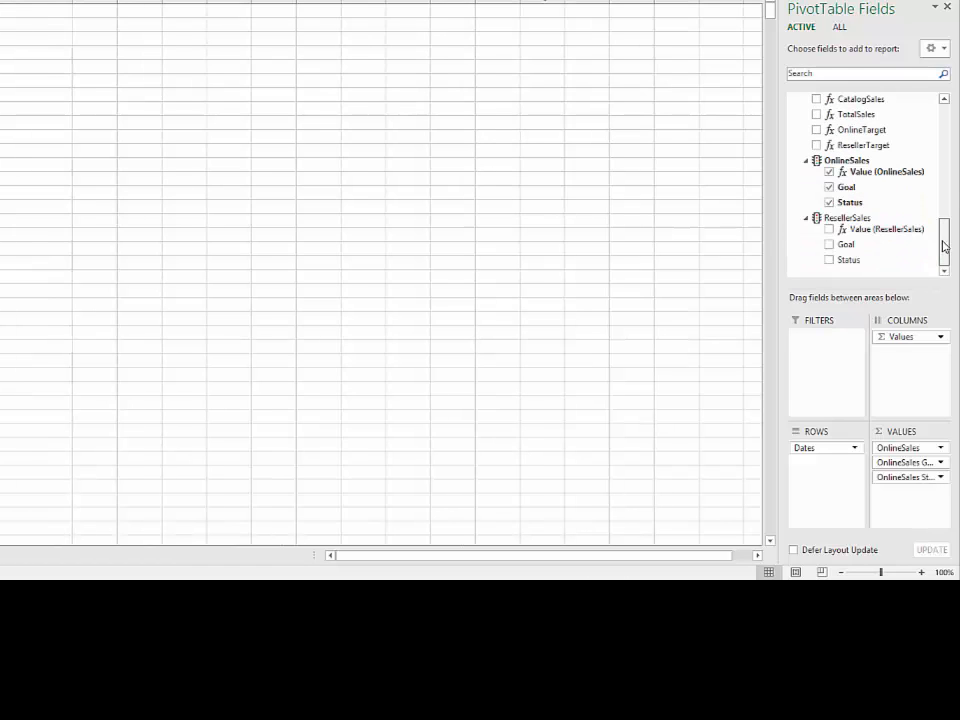
pyautogui.click(829, 230)
pyautogui.click(829, 244)
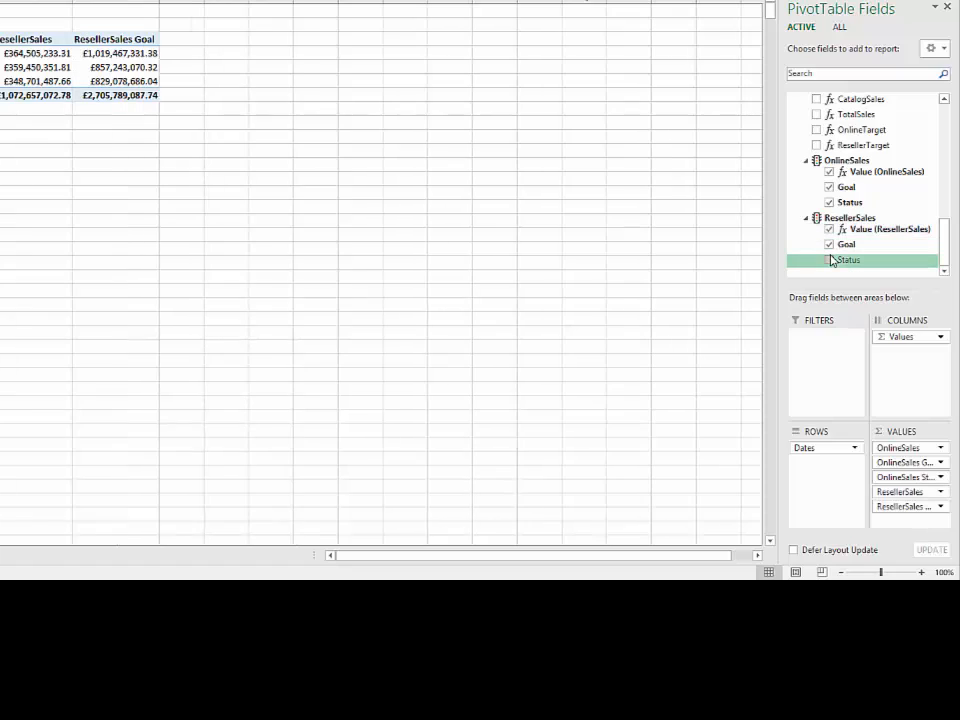
pyautogui.click(829, 260)
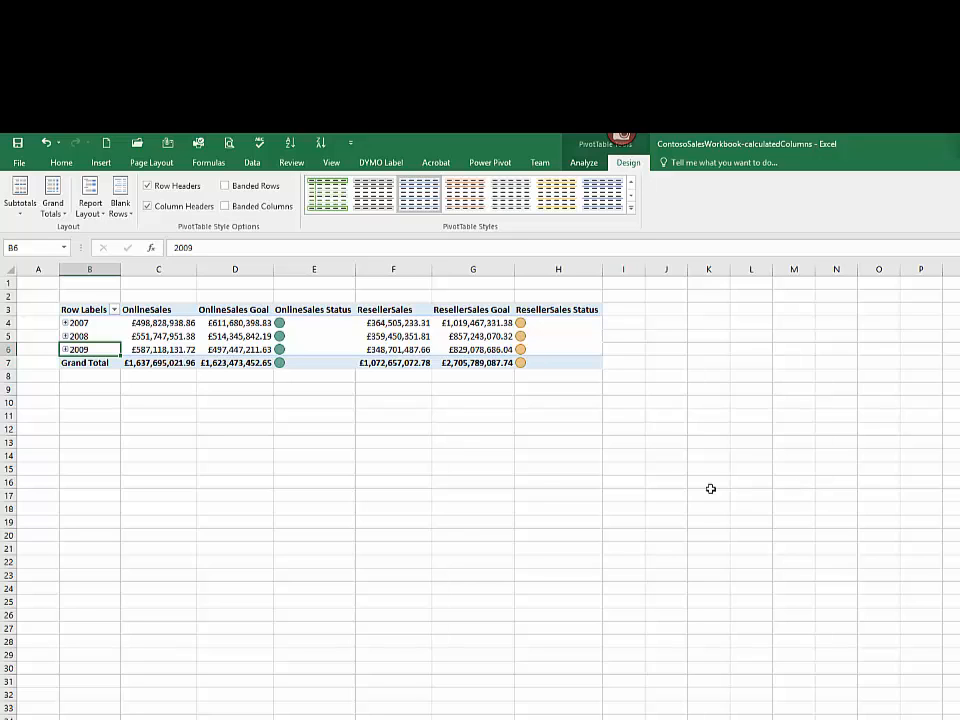
pyautogui.click(66, 213)
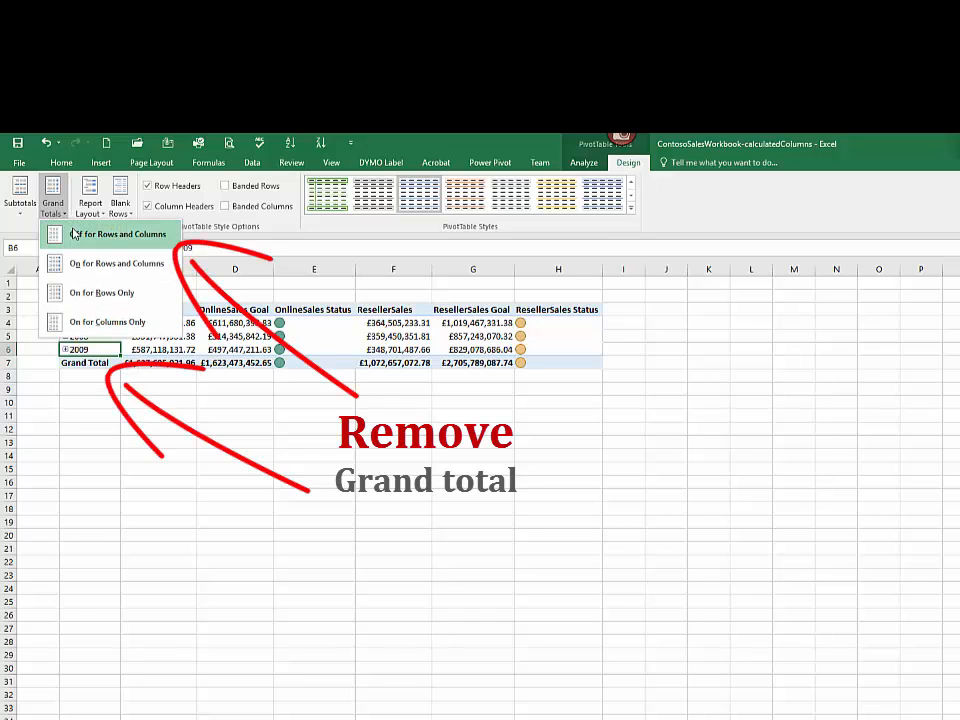
pyautogui.click(74, 233)
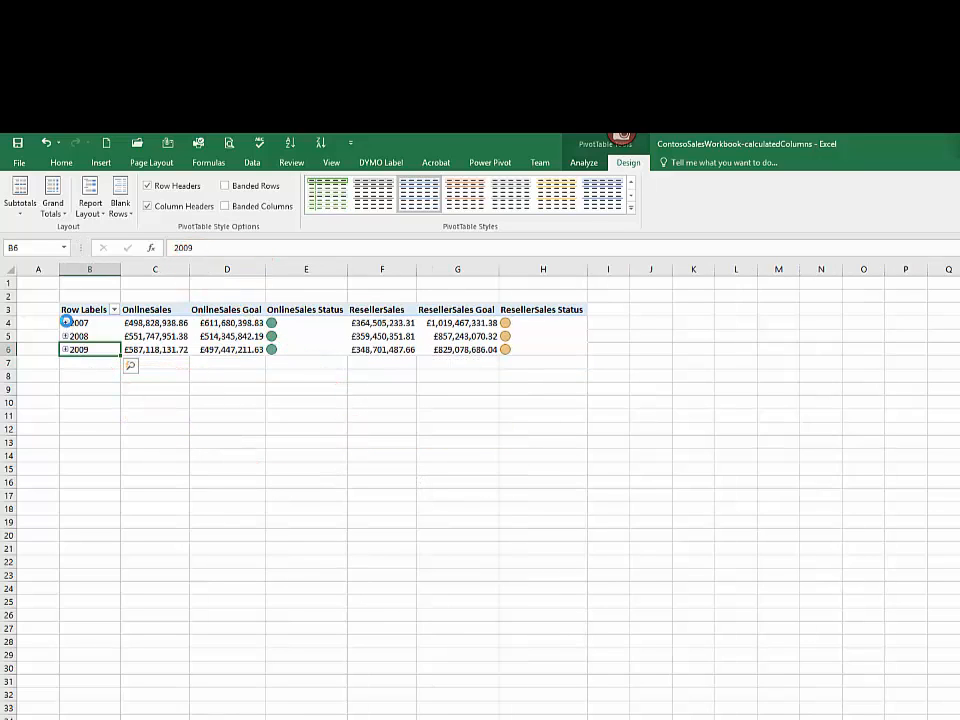
# Step: Expand 2007 to examine the daily online and reseller KPI statuses, and collapse the year again
pyautogui.click(66, 322)
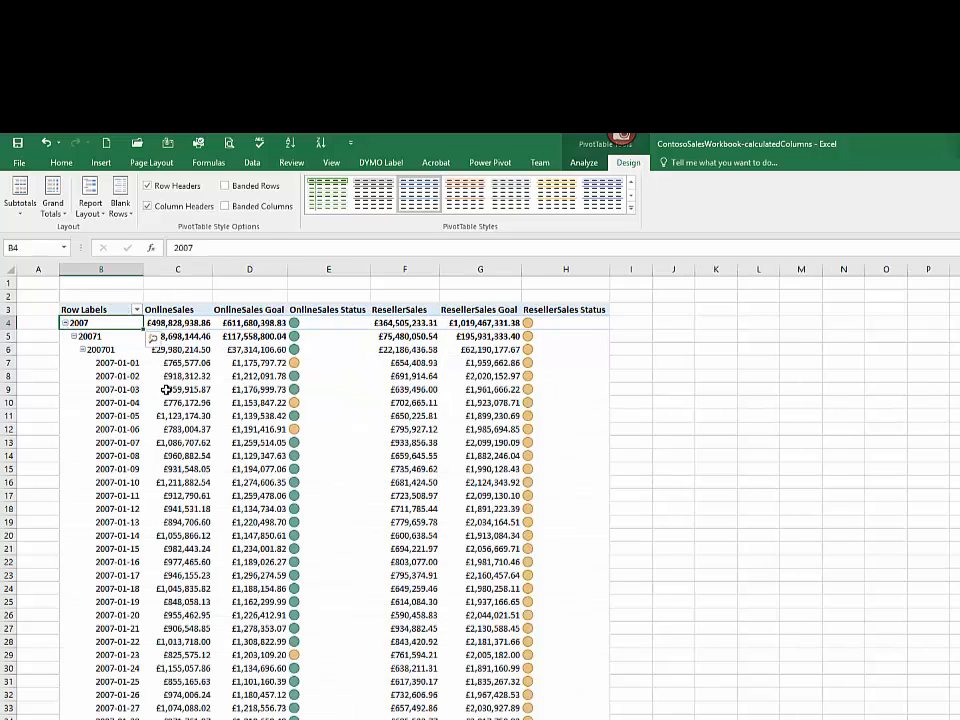
pyautogui.scroll(-3, 166, 389)
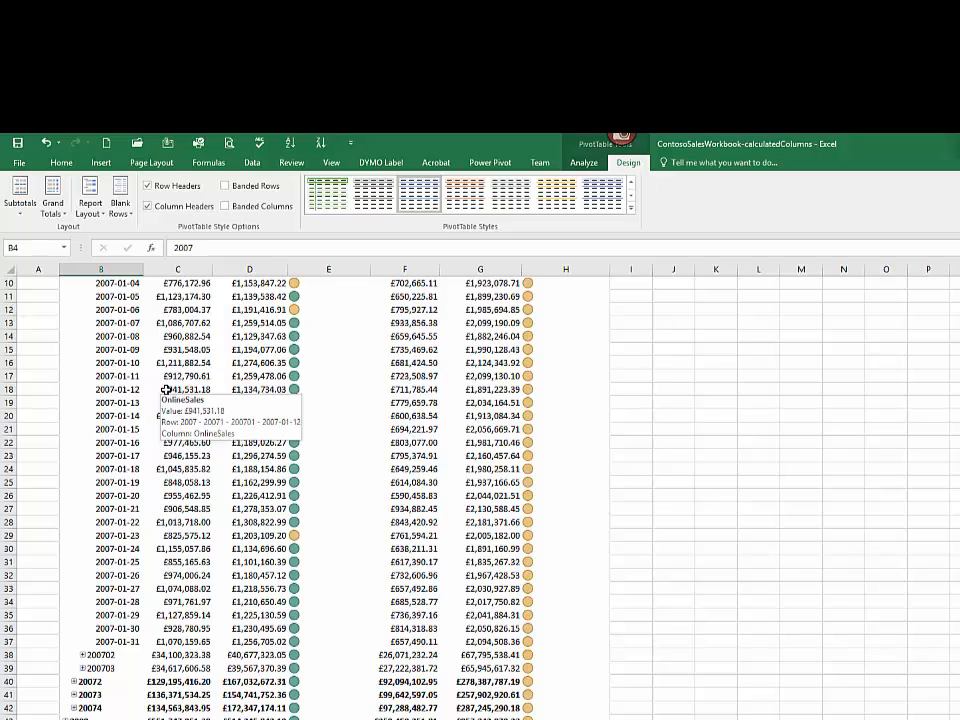
pyautogui.scroll(2, 166, 389)
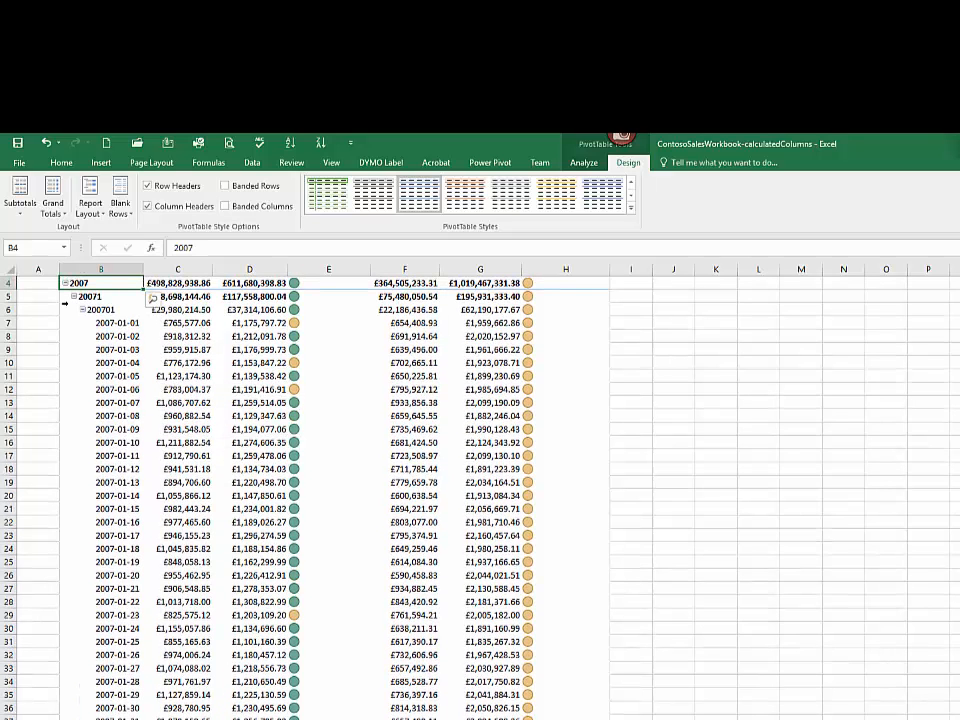
pyautogui.click(63, 284)
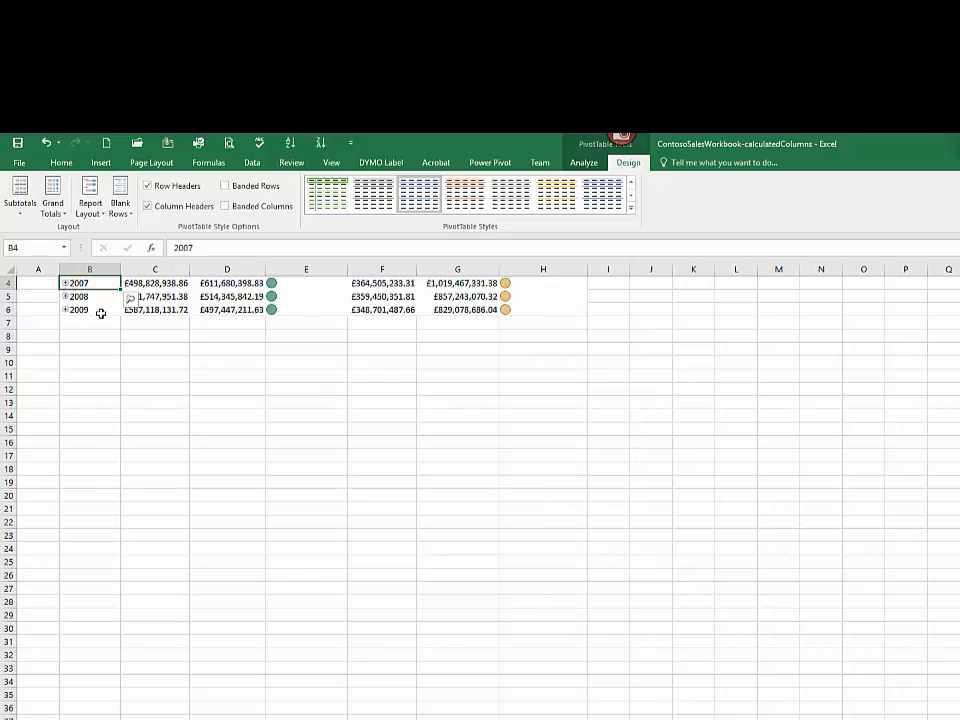
pyautogui.scroll(1, 185, 375)
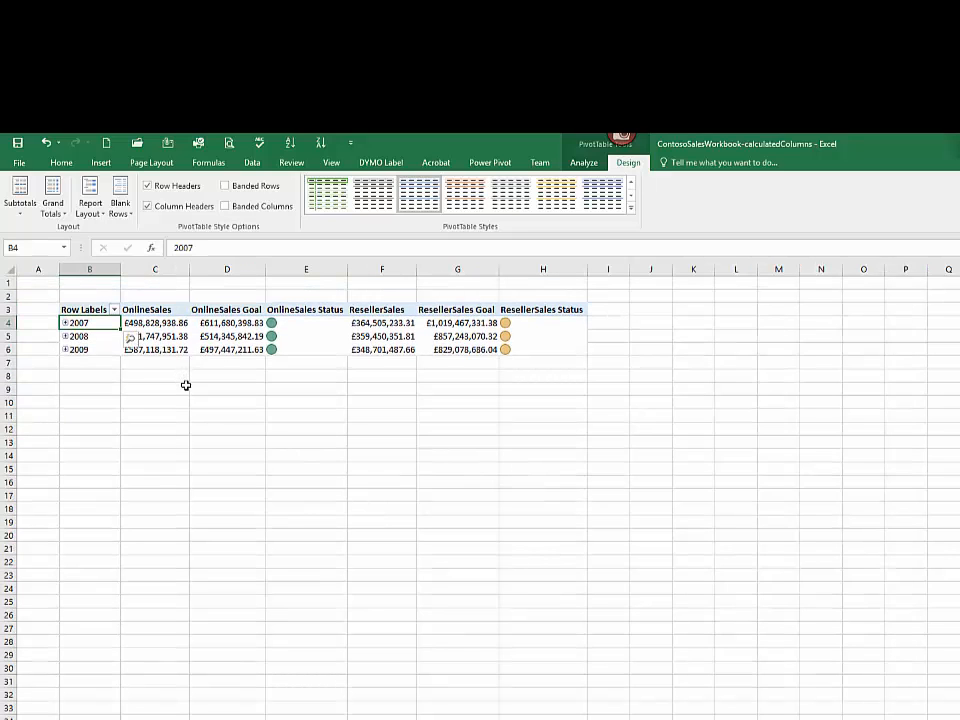
# Step: Narrow the OnlineSales Status column in the PivotTable
pyautogui.moveTo(347, 270); pyautogui.dragTo(318, 277)
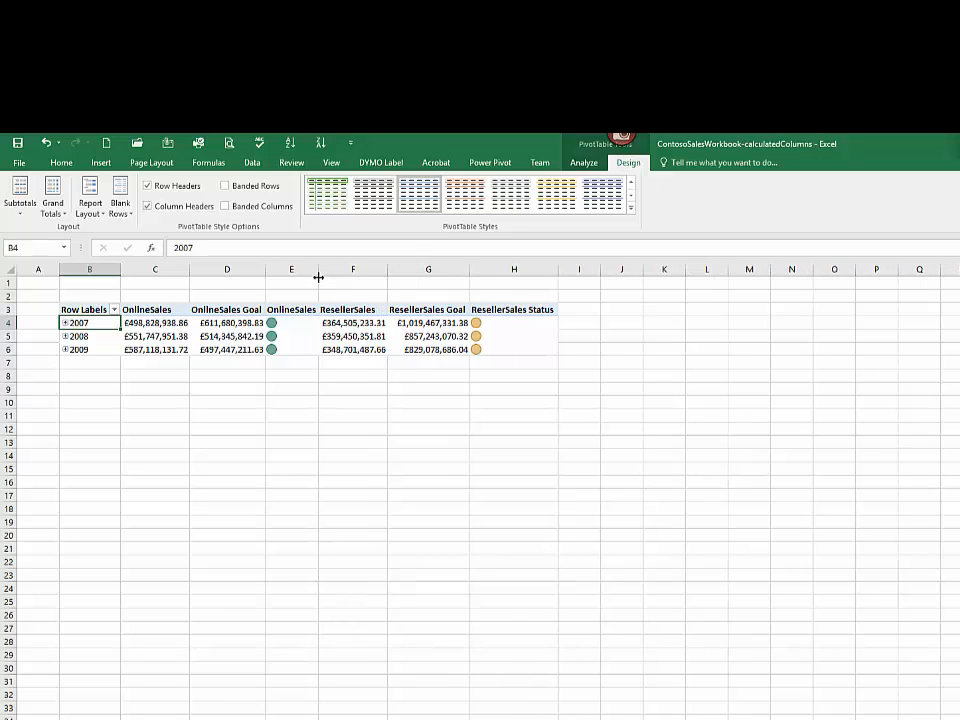